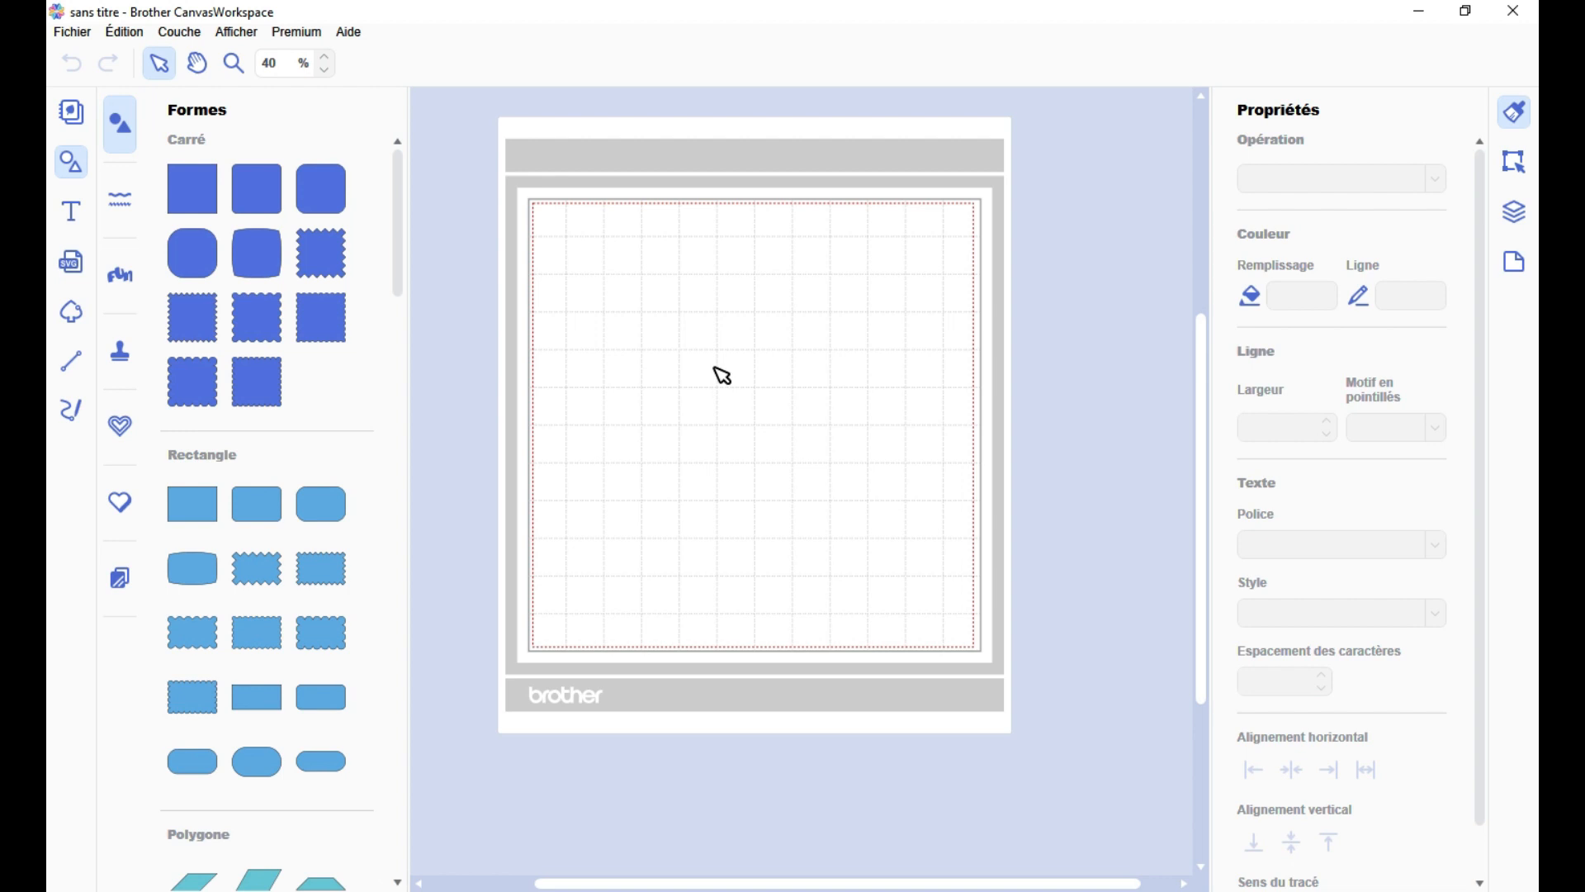
- Check for a CanvasWorkspace software update and dismiss the update notice
click(350, 33)
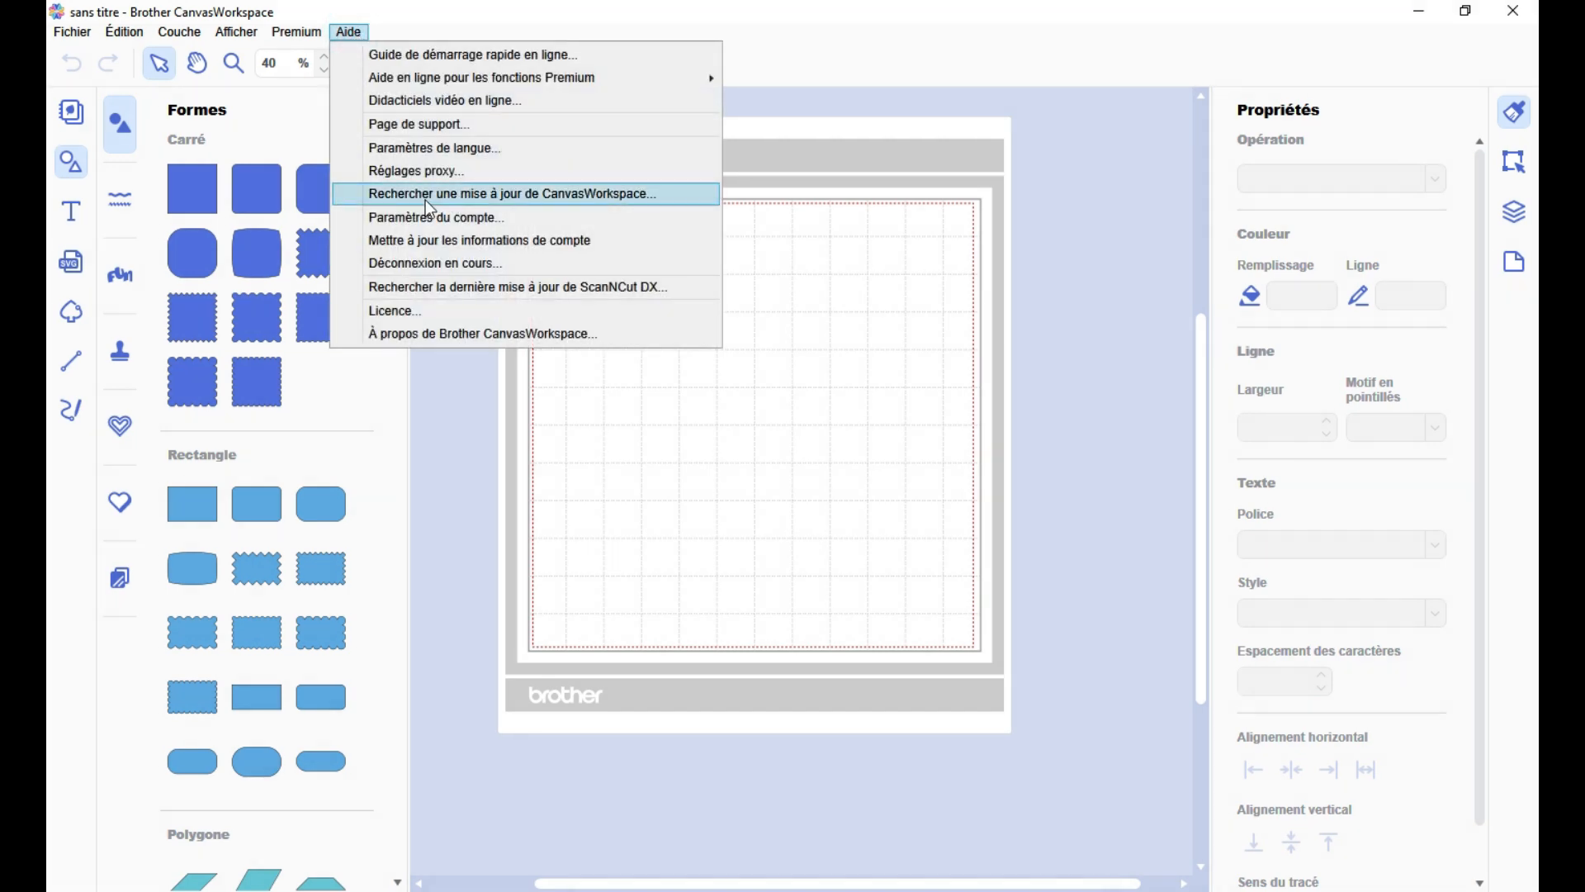
click(645, 198)
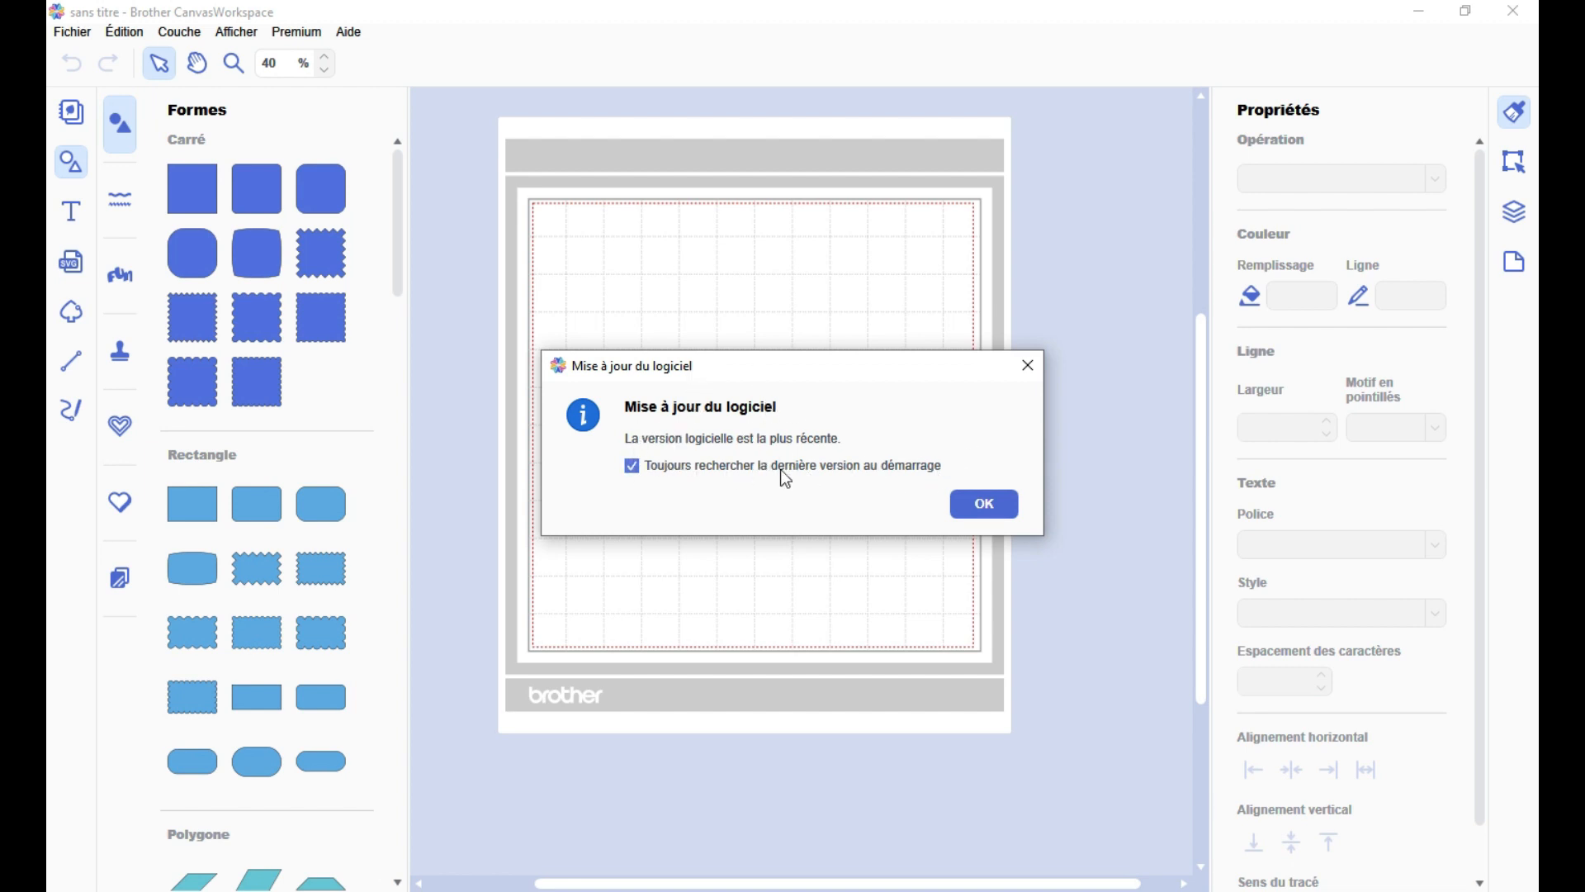
click(980, 502)
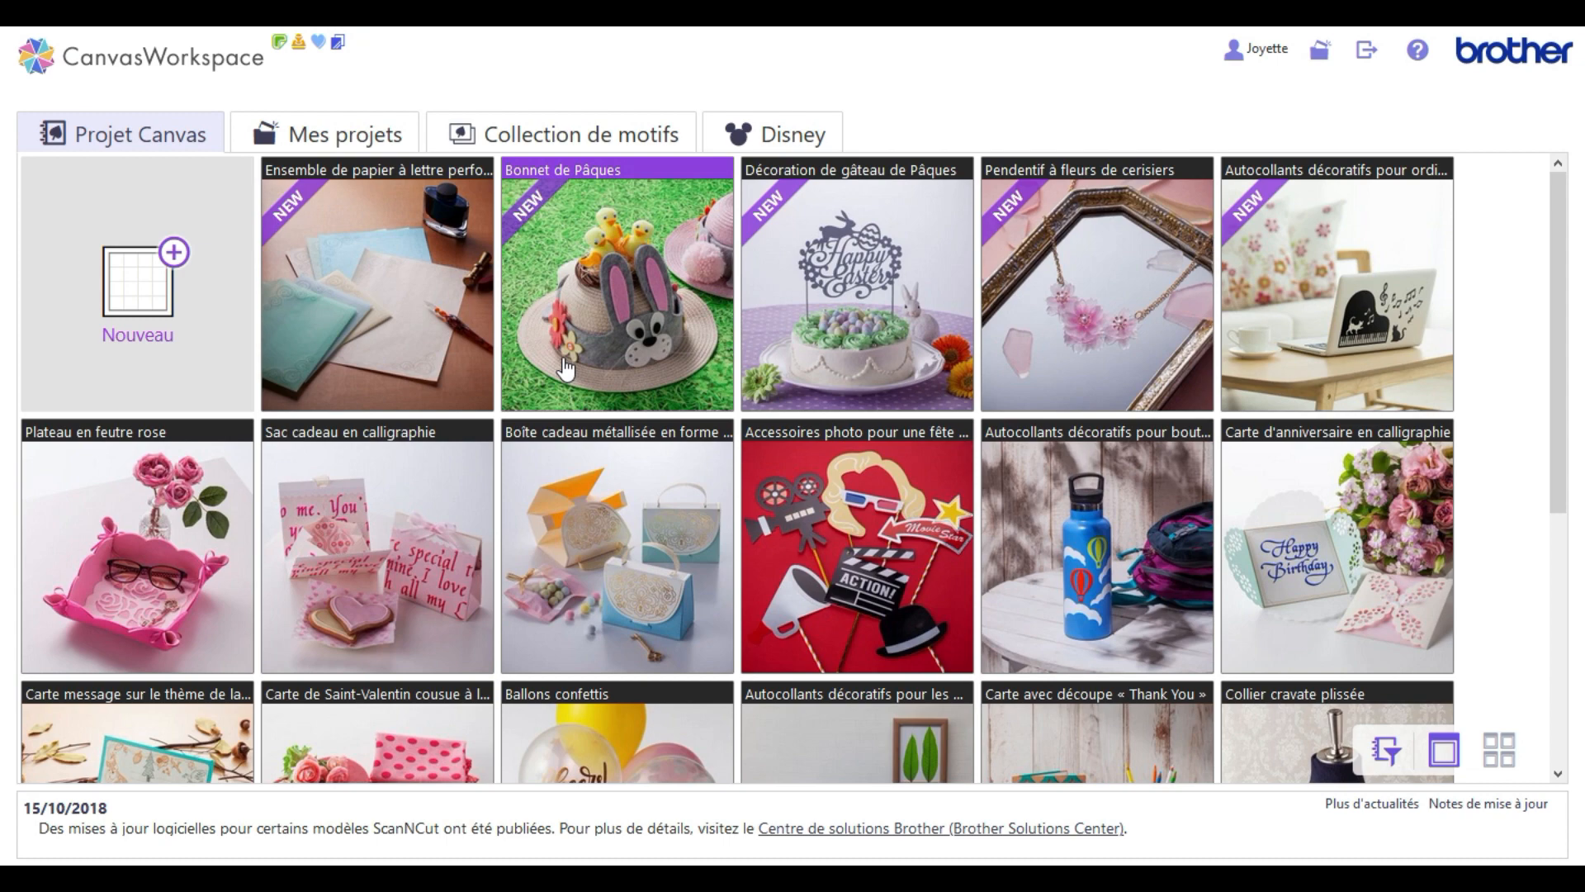
- On the CanvasWorkspace website, open the full news list and follow the Brother Solutions Center link in the Mac version announcement
scroll(673, 513, down, 4)
scroll(679, 520, up, 2)
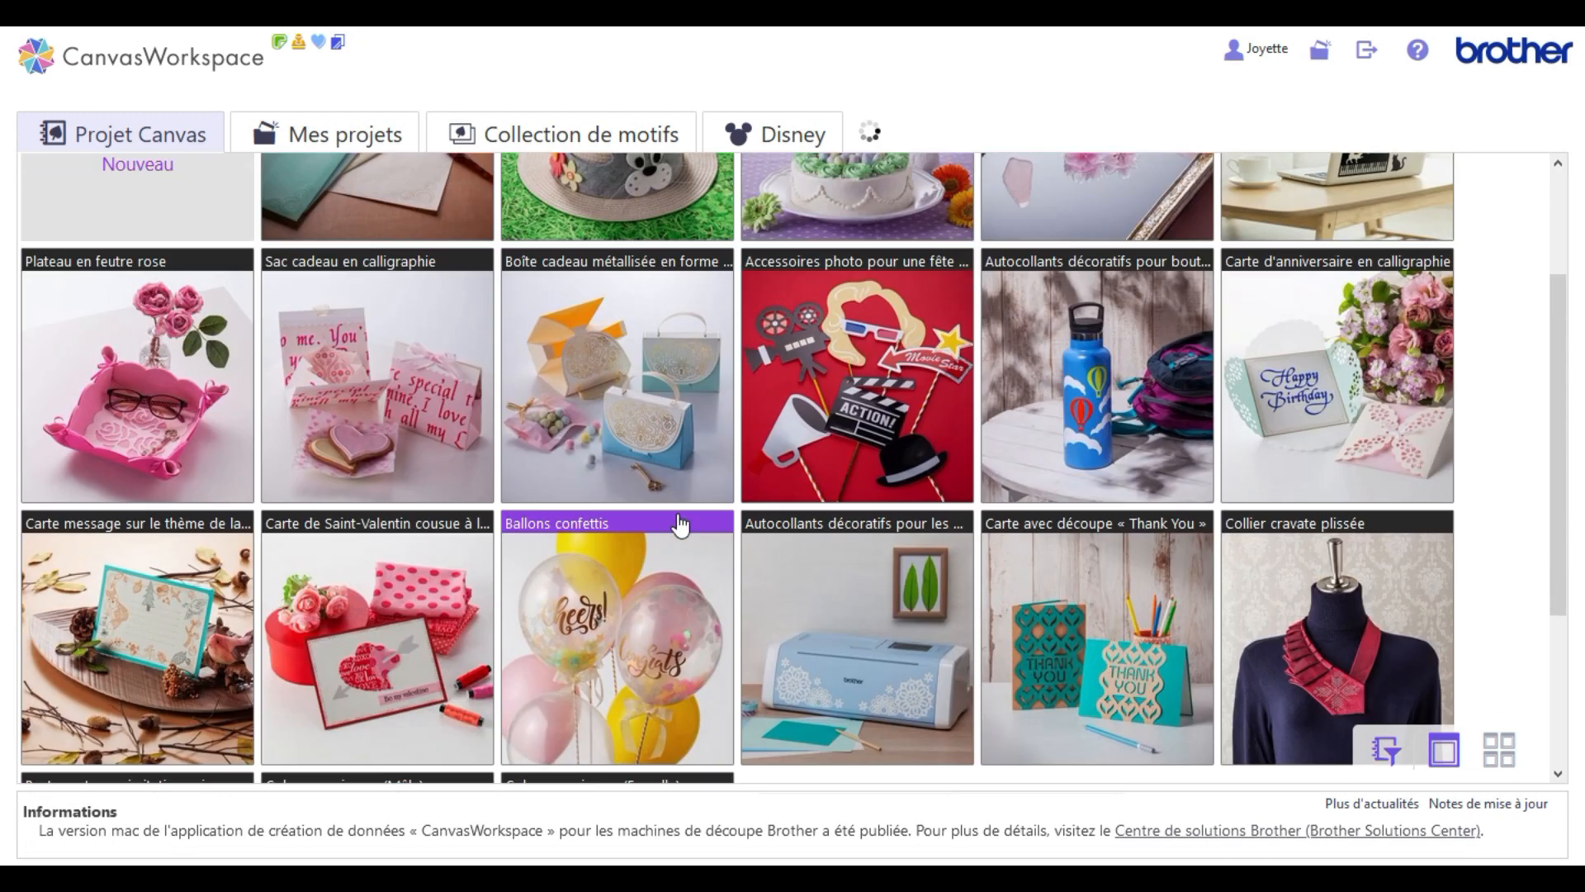
scroll(680, 524, up, 2)
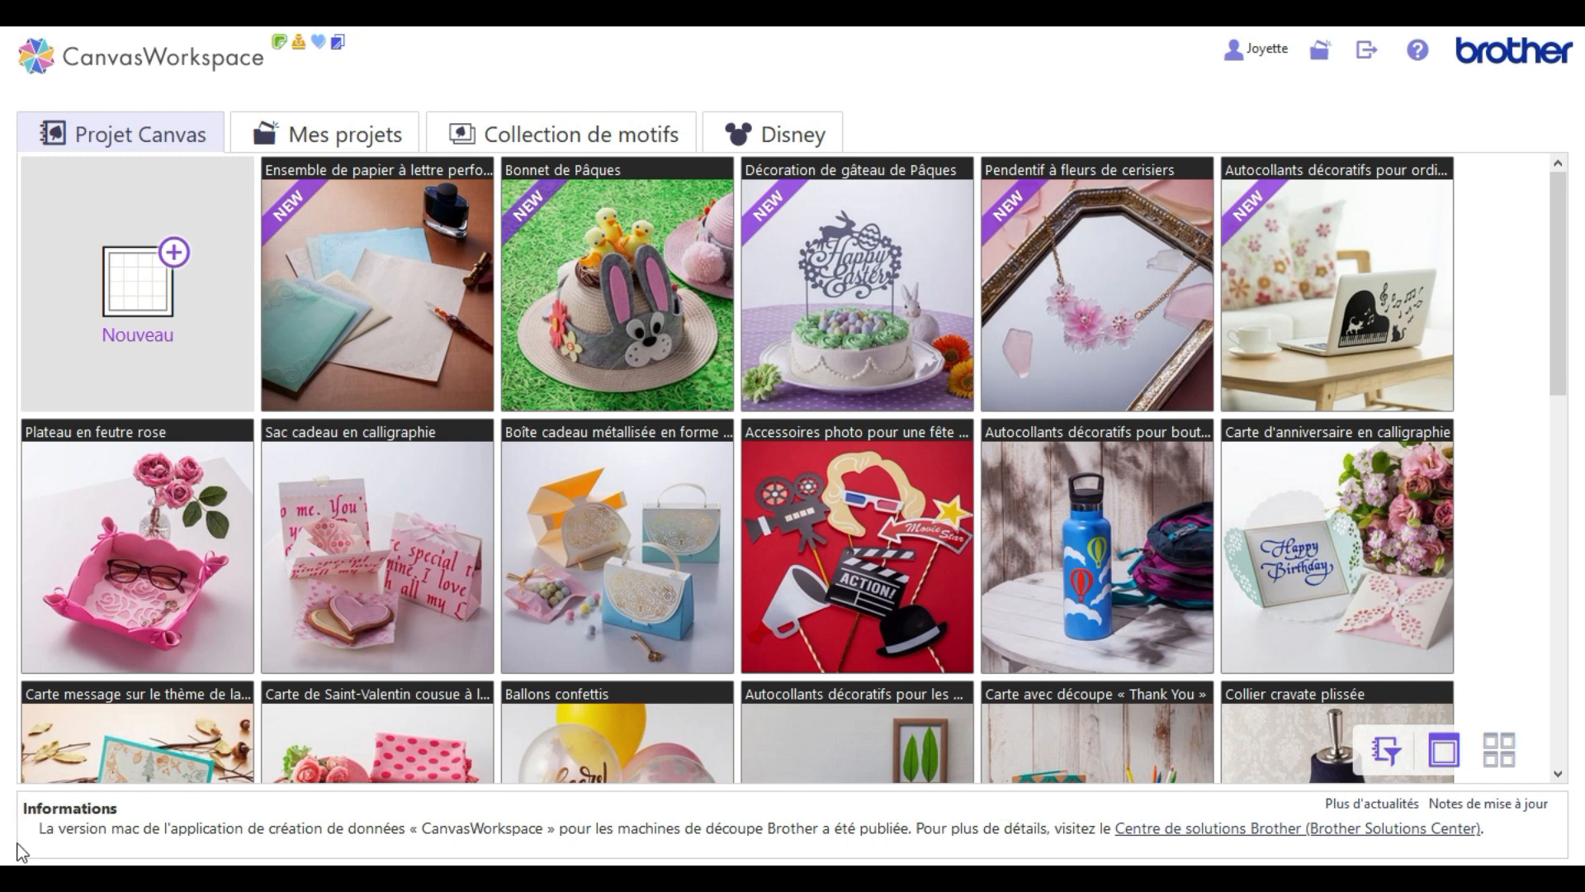
click(1387, 804)
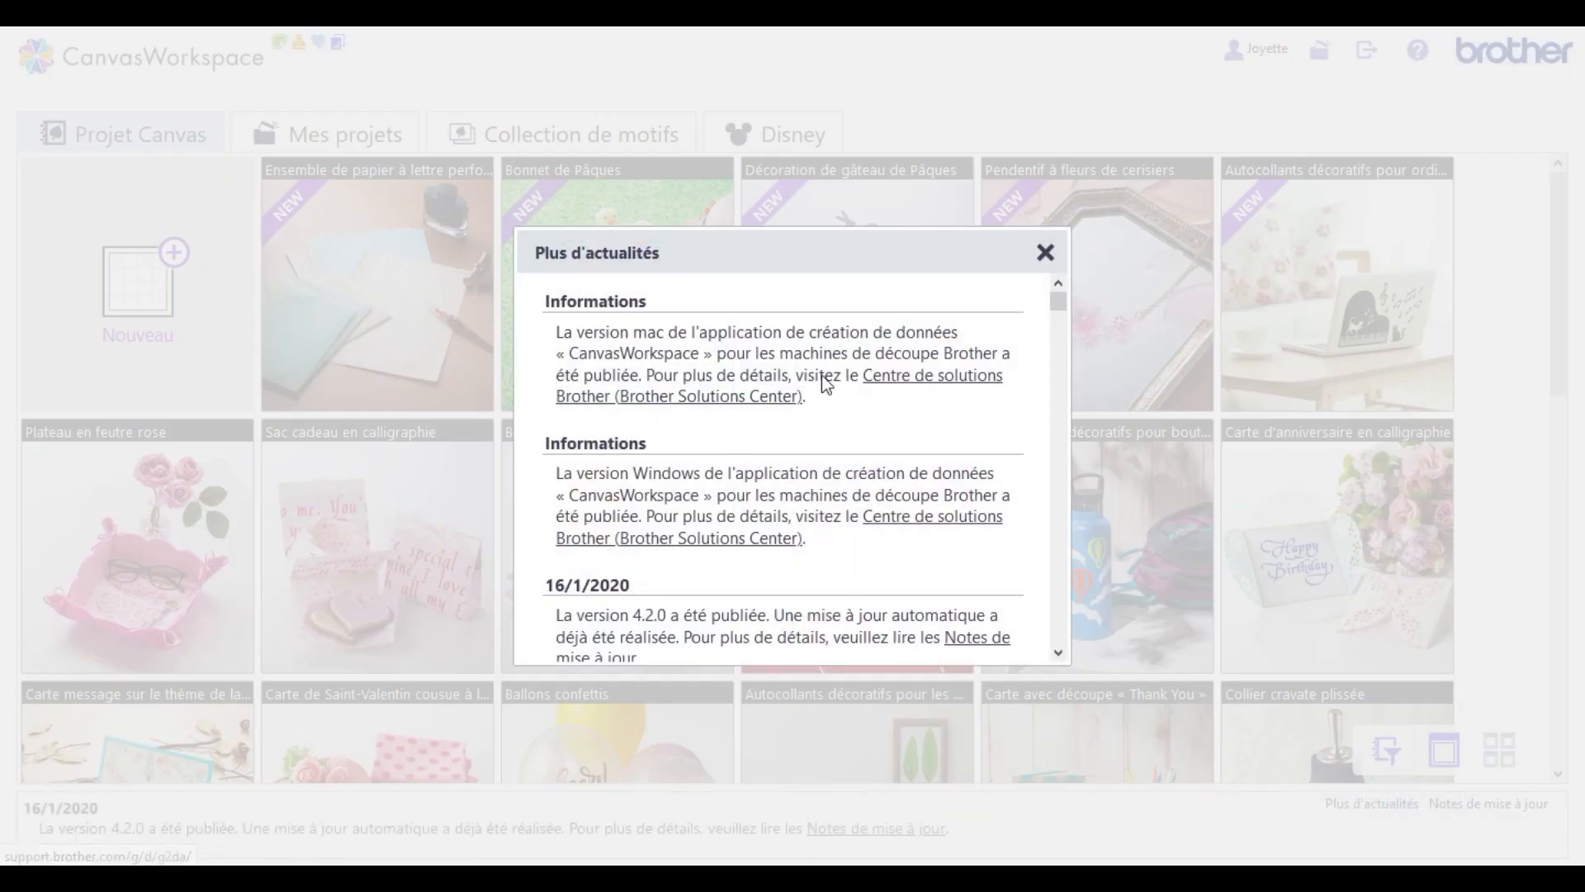
scroll(779, 447, down, 4)
scroll(780, 447, up, 4)
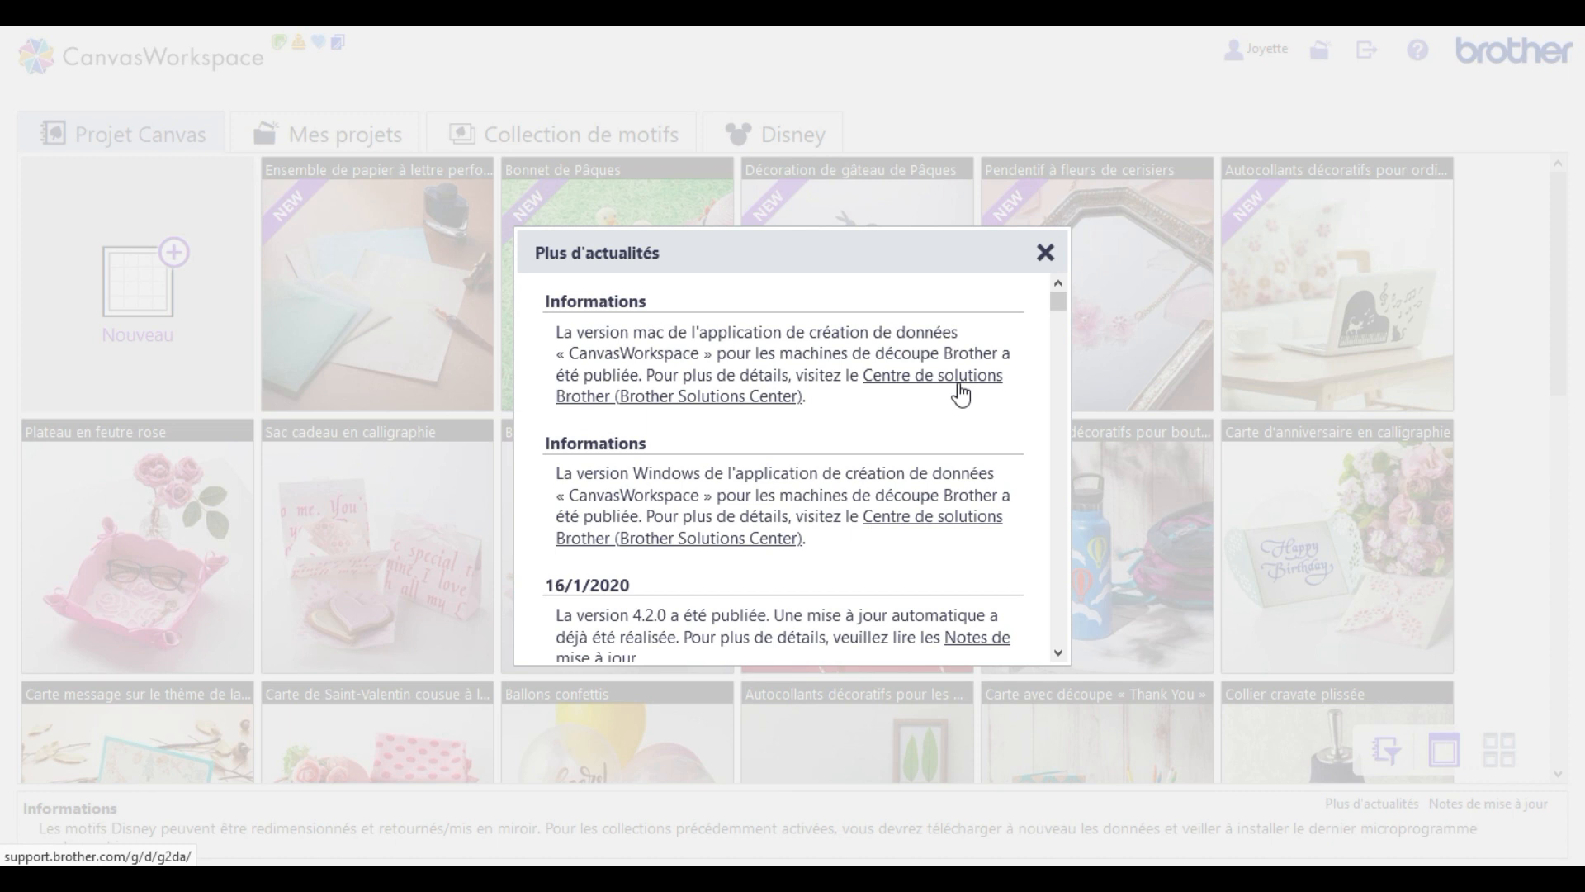
scroll(851, 512, down, 4)
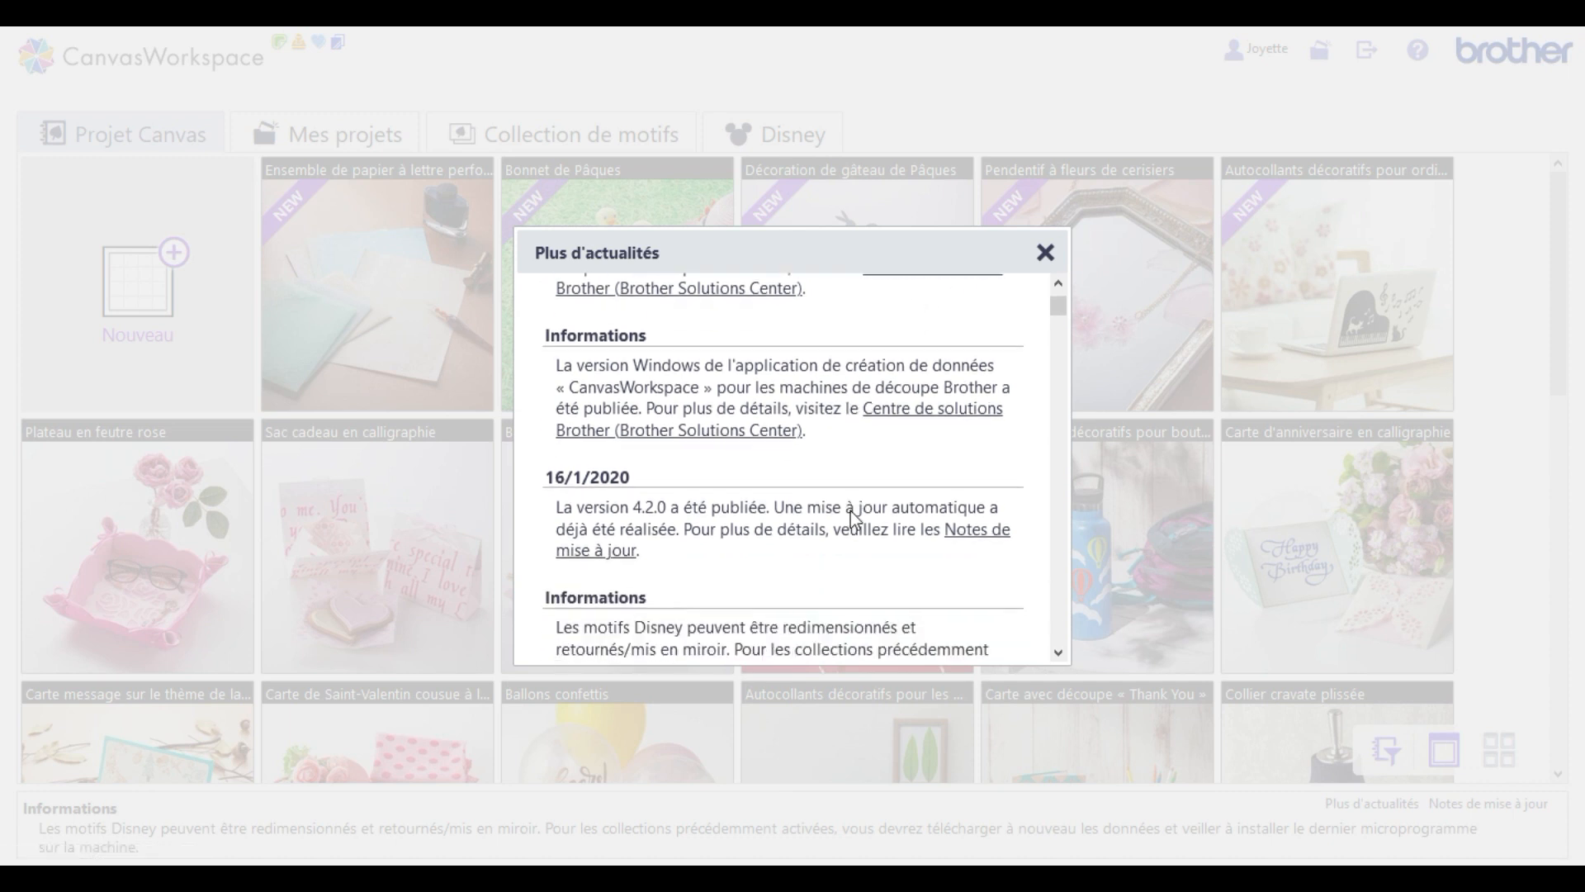
scroll(783, 518, down, 2)
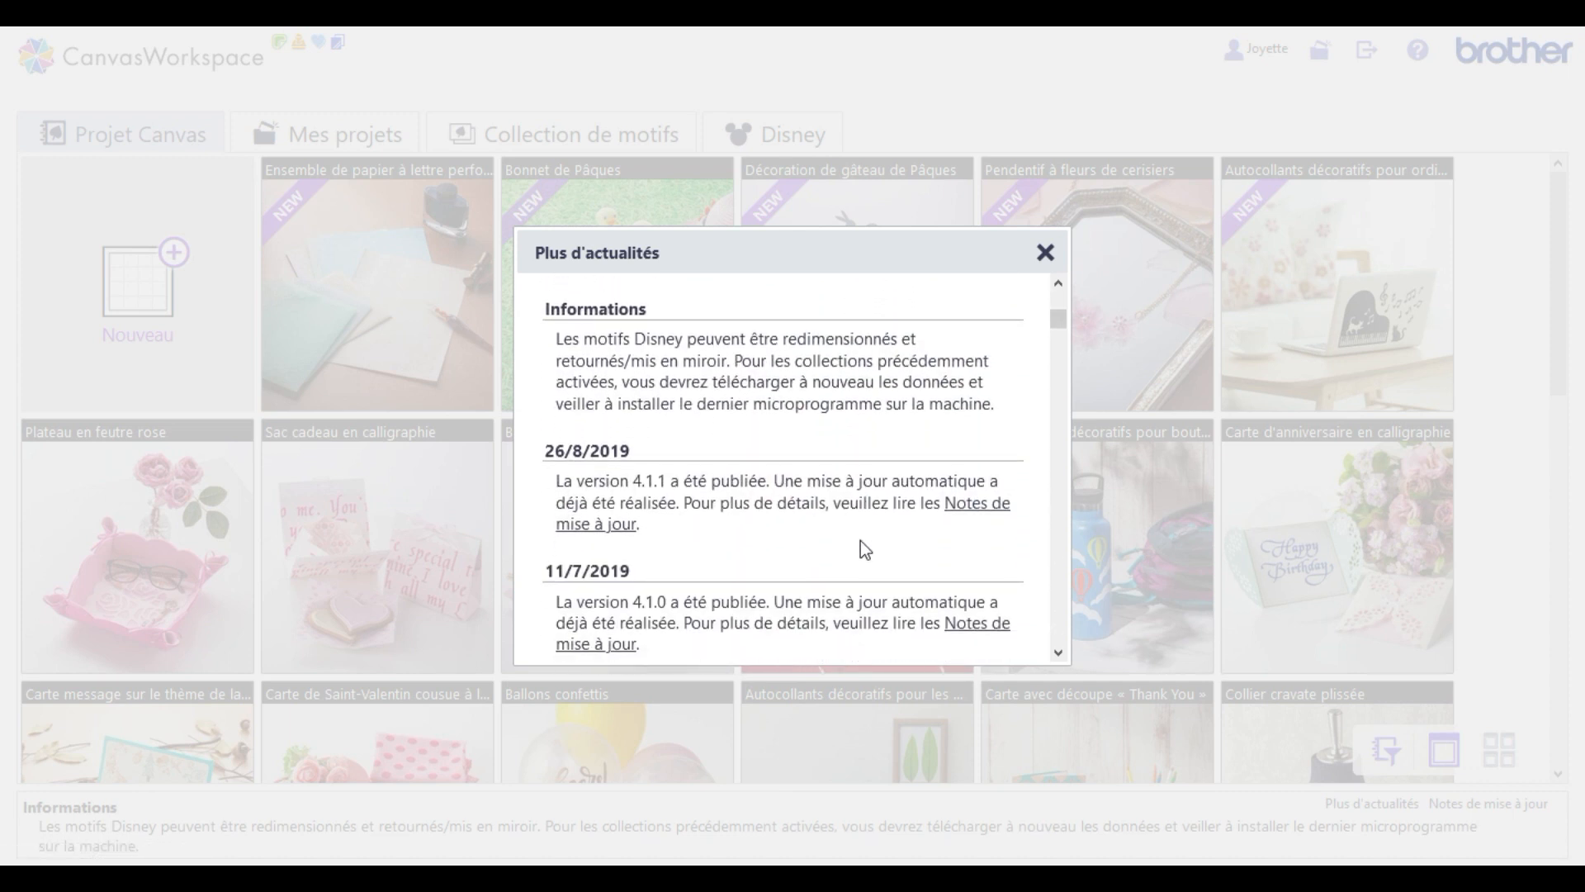
scroll(781, 507, up, 6)
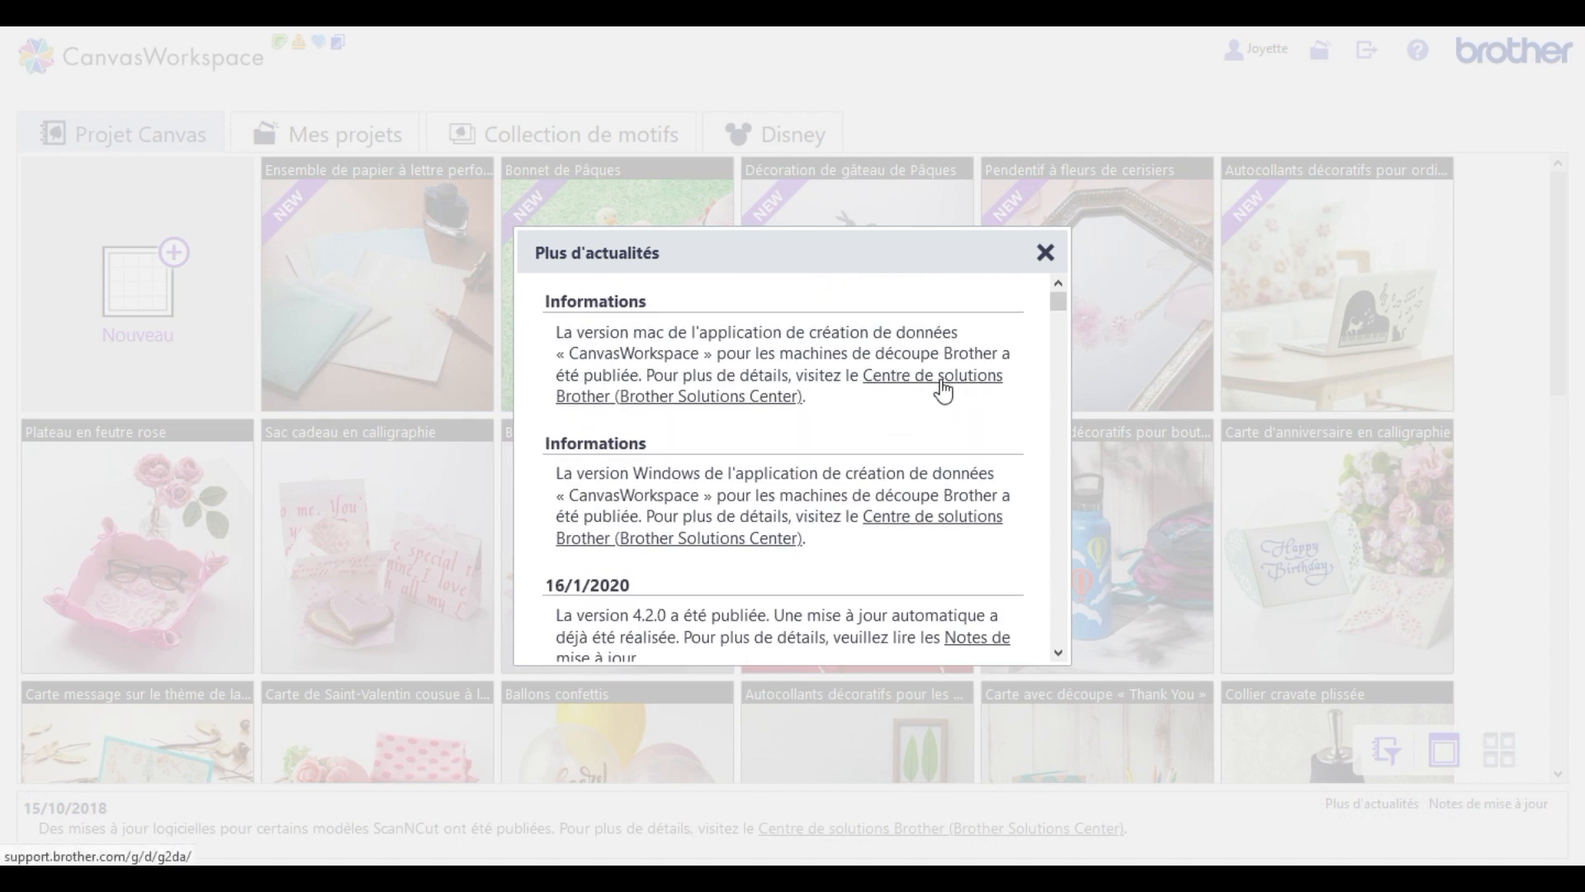
click(944, 387)
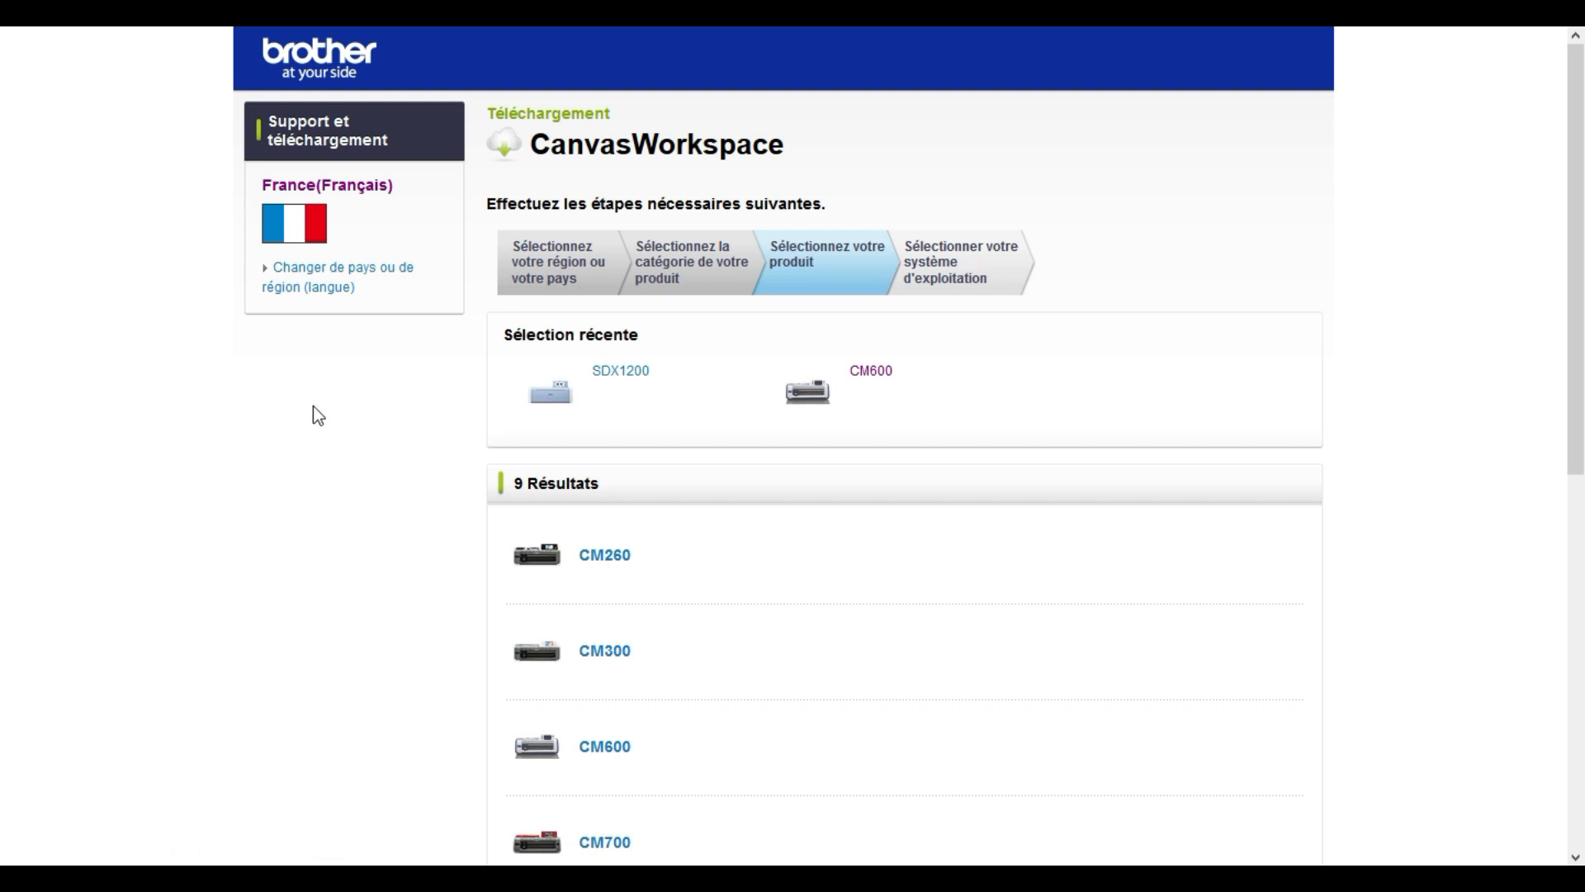
- Select the CM600 as the product for the CanvasWorkspace download and confirm Windows®10 as the operating system
scroll(316, 411, down, 3)
scroll(436, 379, down, 5)
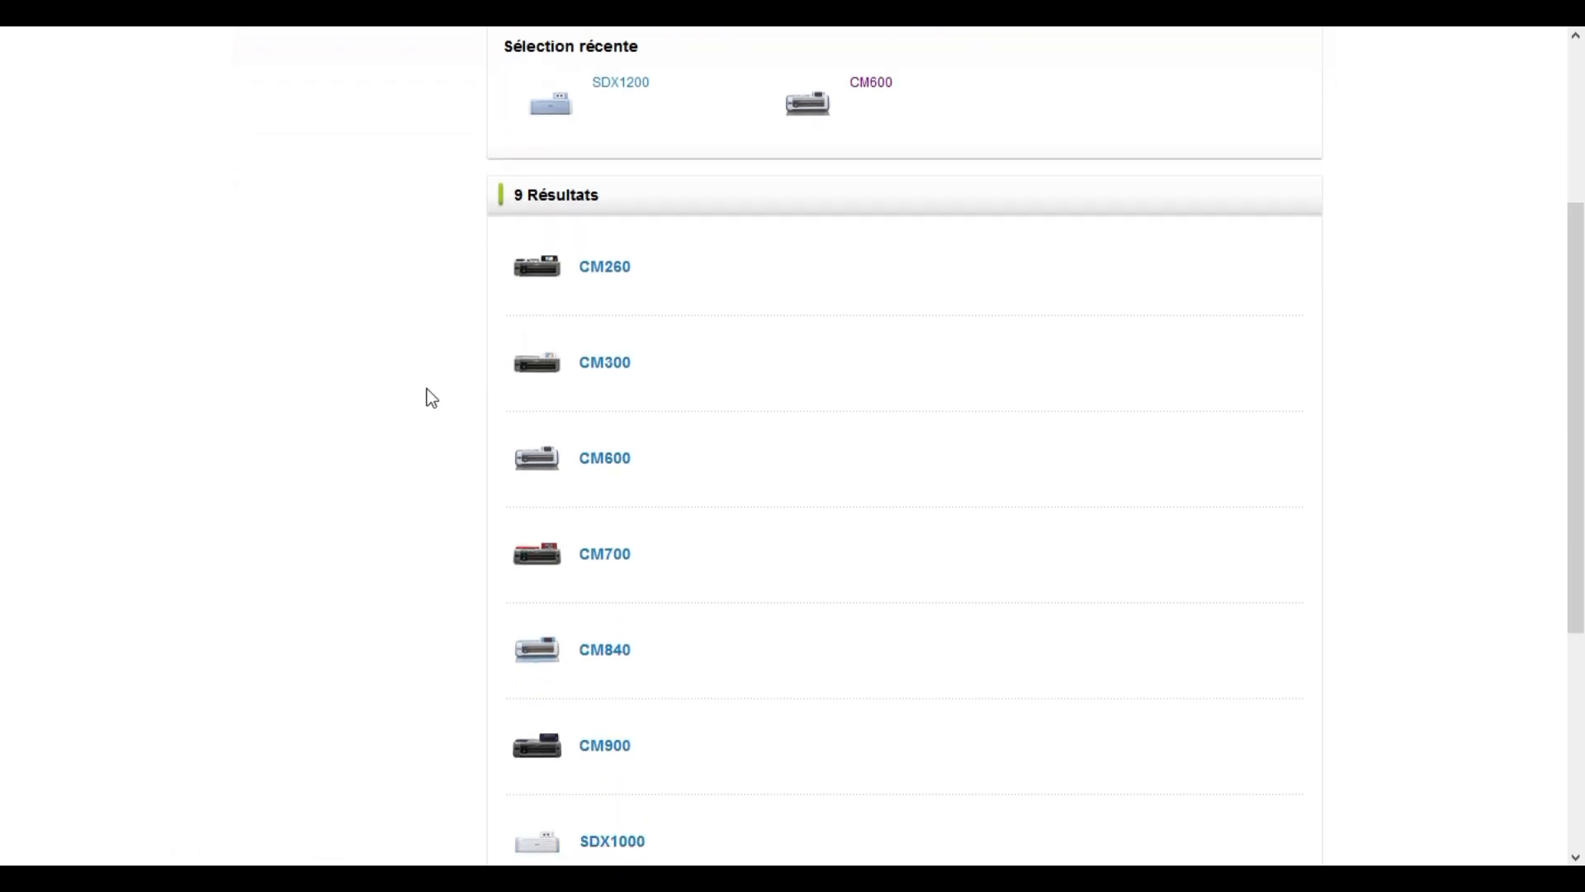
scroll(672, 690, down, 2)
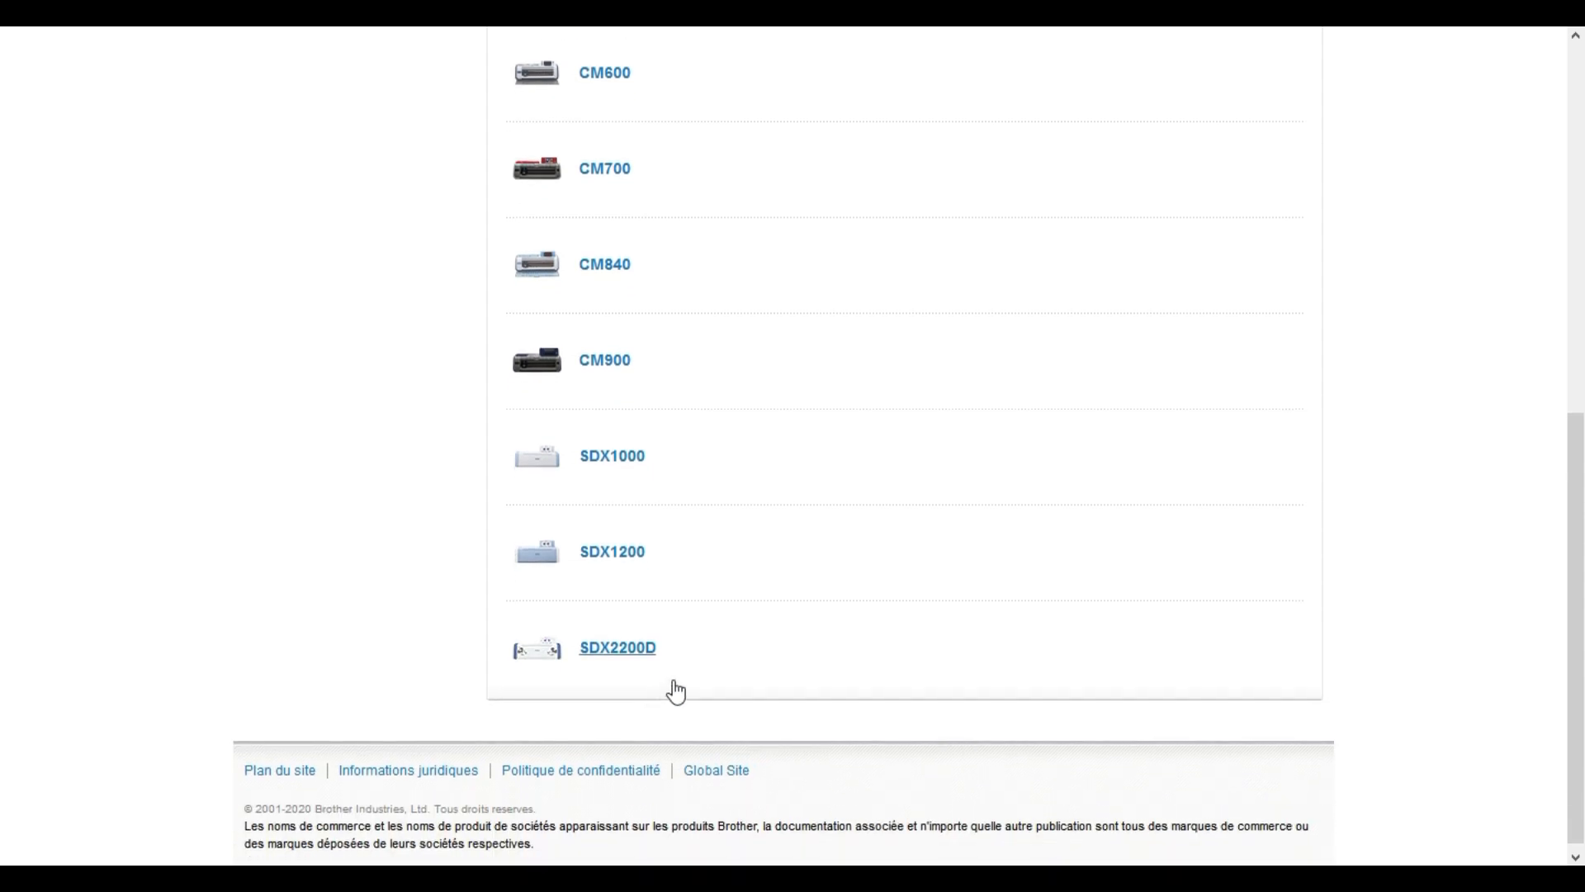
scroll(701, 658, up, 3)
scroll(704, 659, up, 4)
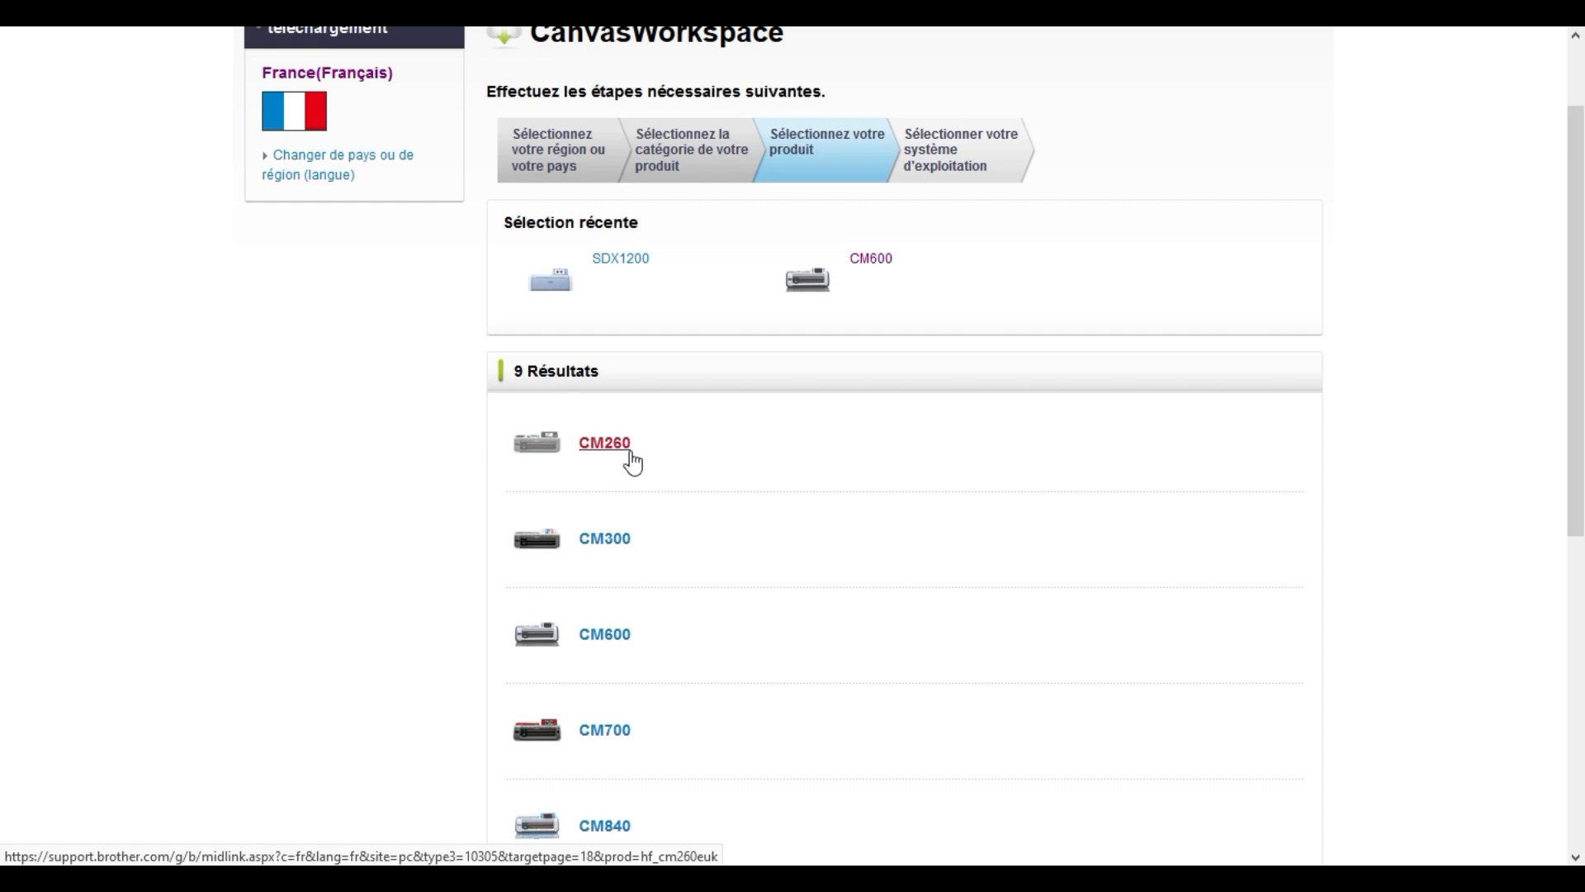
scroll(680, 488, down, 5)
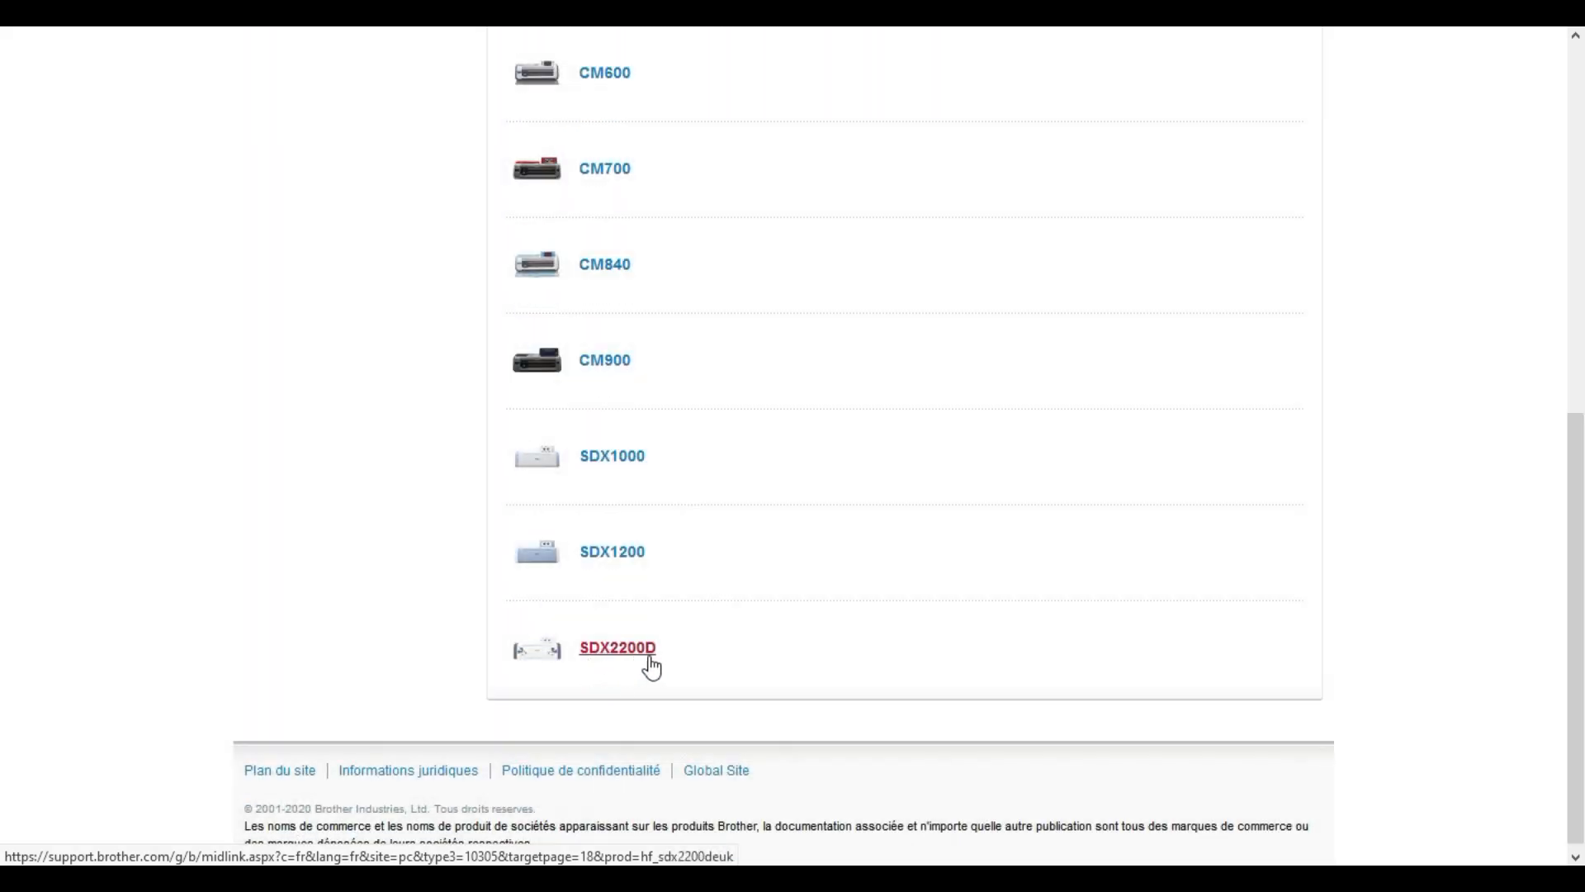
scroll(694, 656, up, 5)
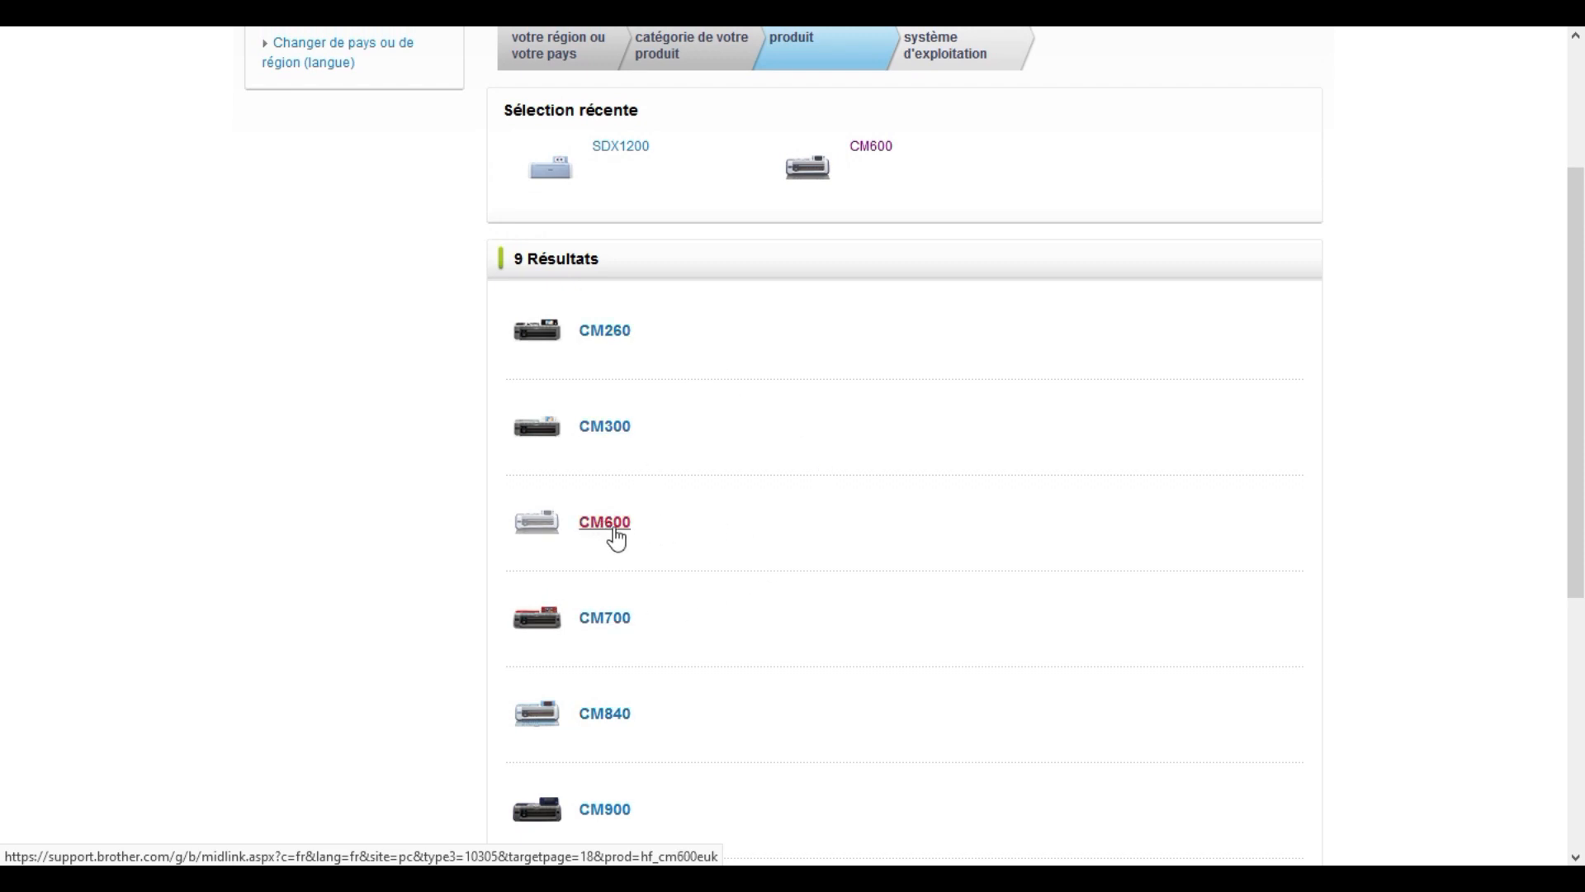
click(616, 538)
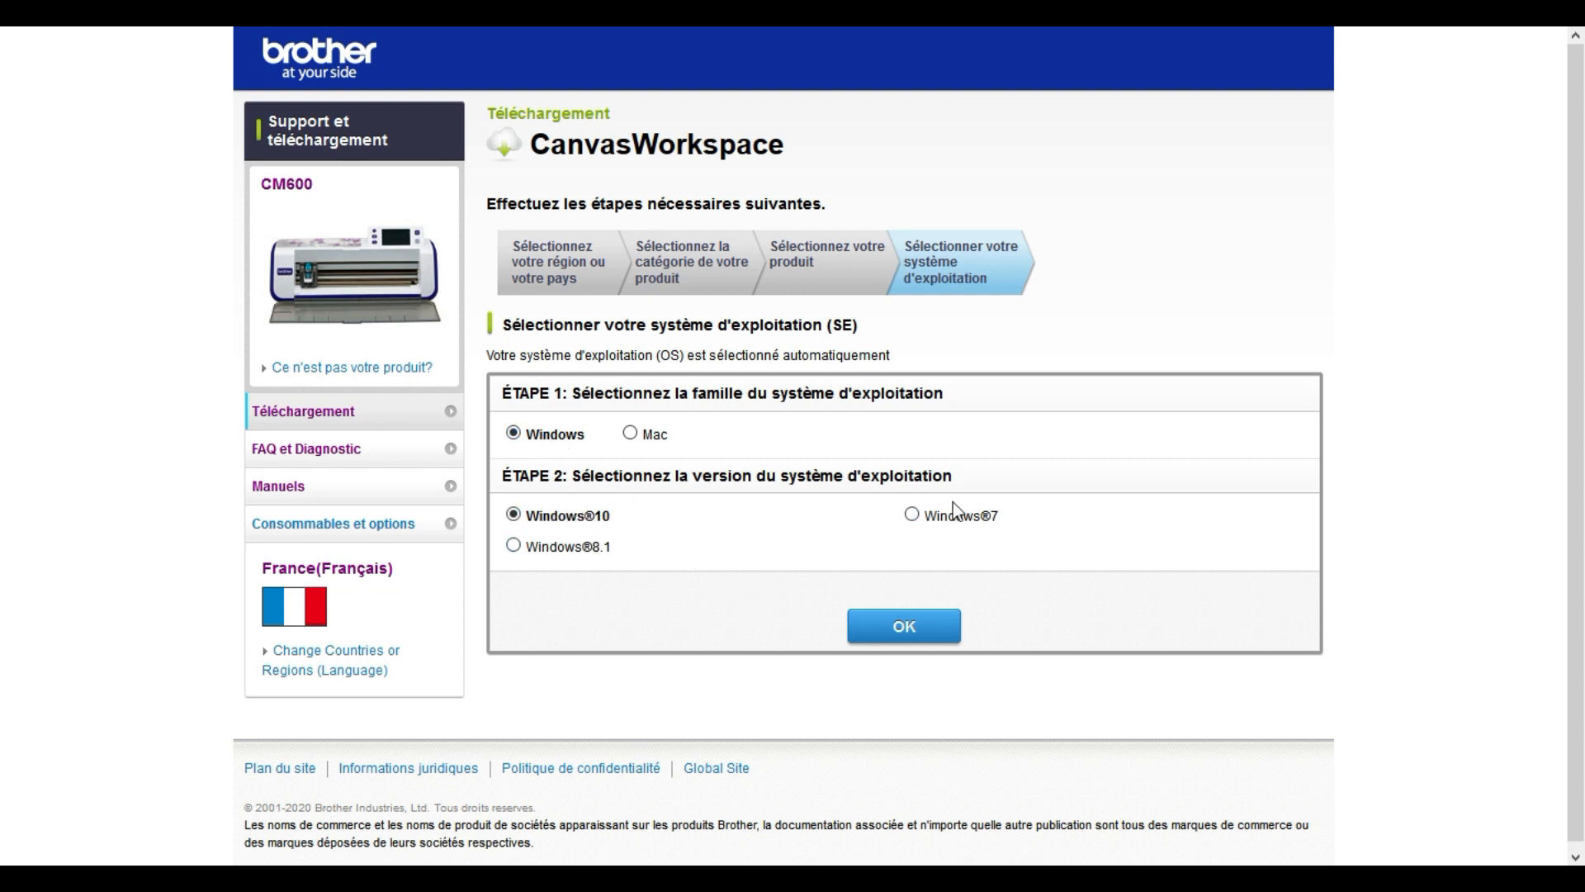
click(885, 636)
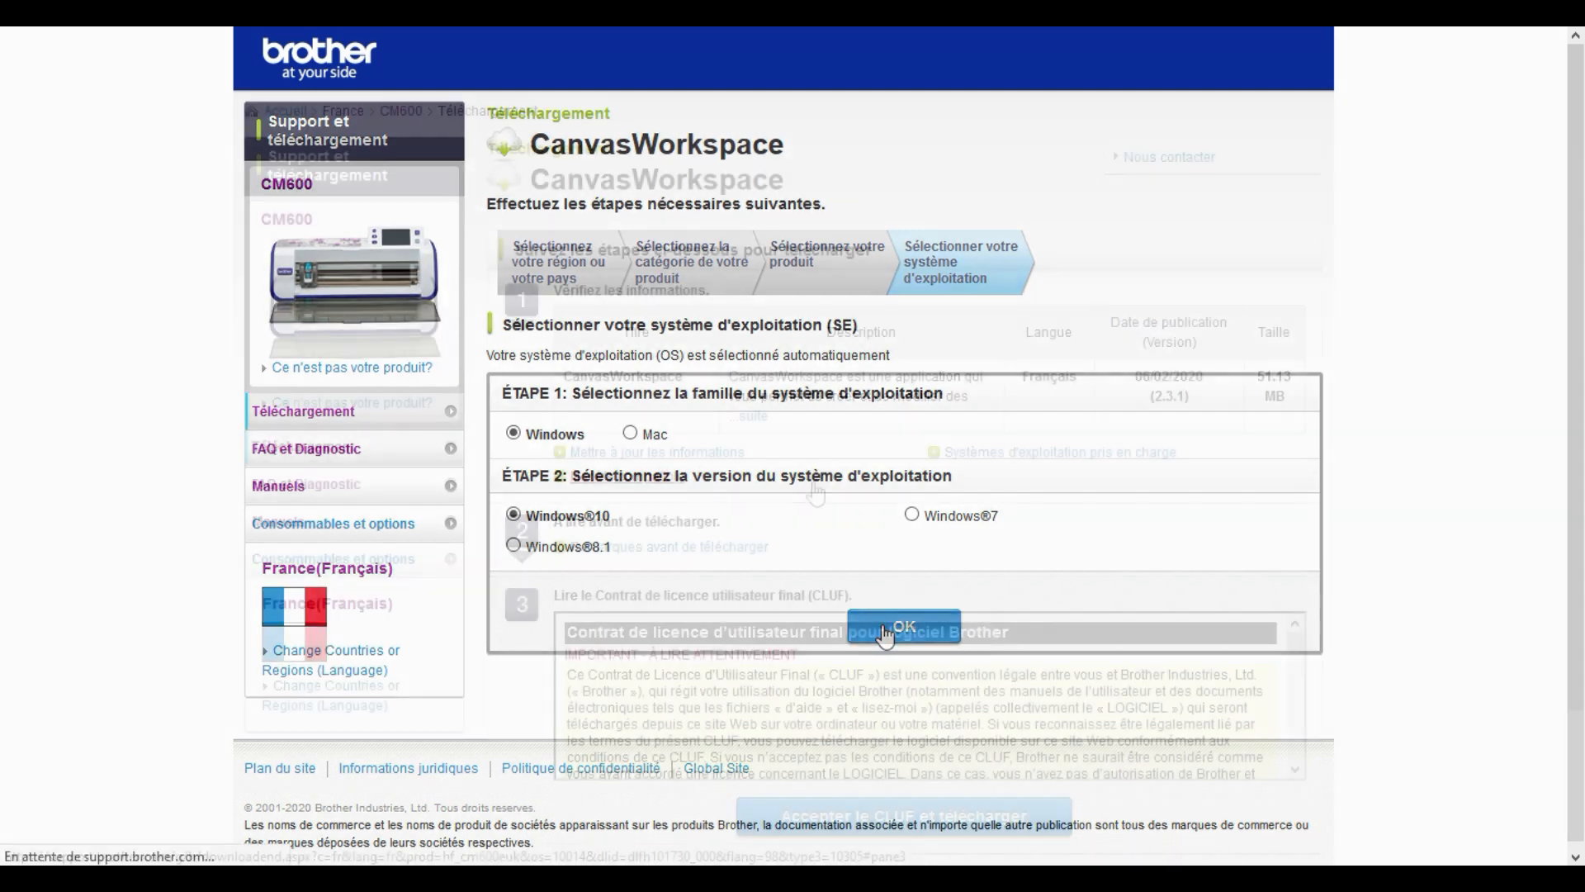
- Accept the end-user licence agreement to reach the CanvasWorkspace download page, and cancel saving the installer file
scroll(821, 469, down, 2)
scroll(822, 466, up, 2)
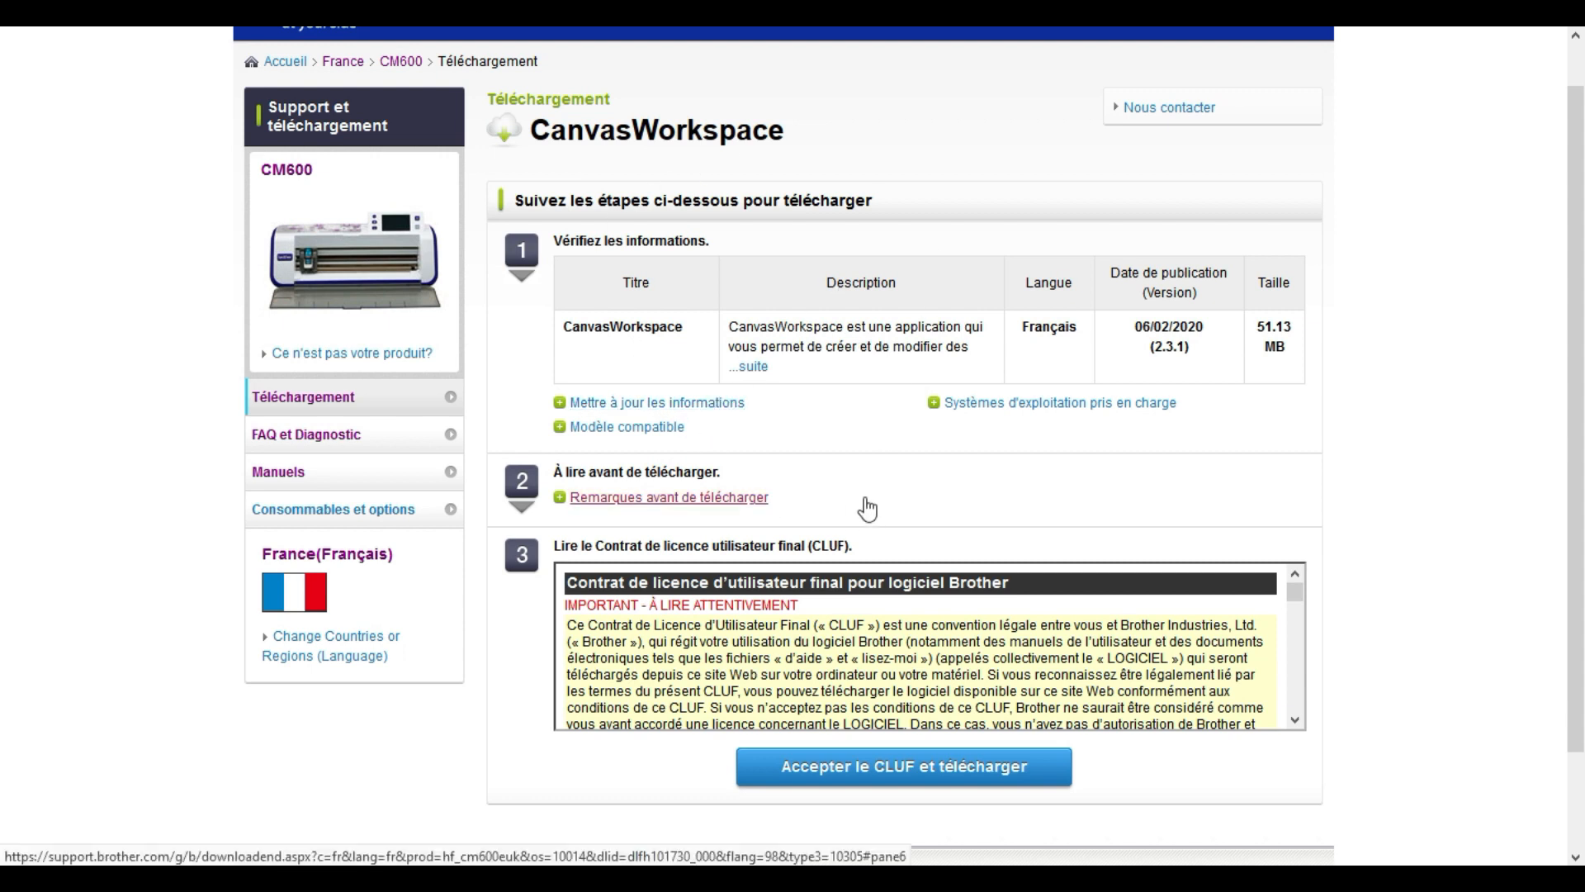
scroll(858, 504, down, 2)
scroll(917, 575, down, 5)
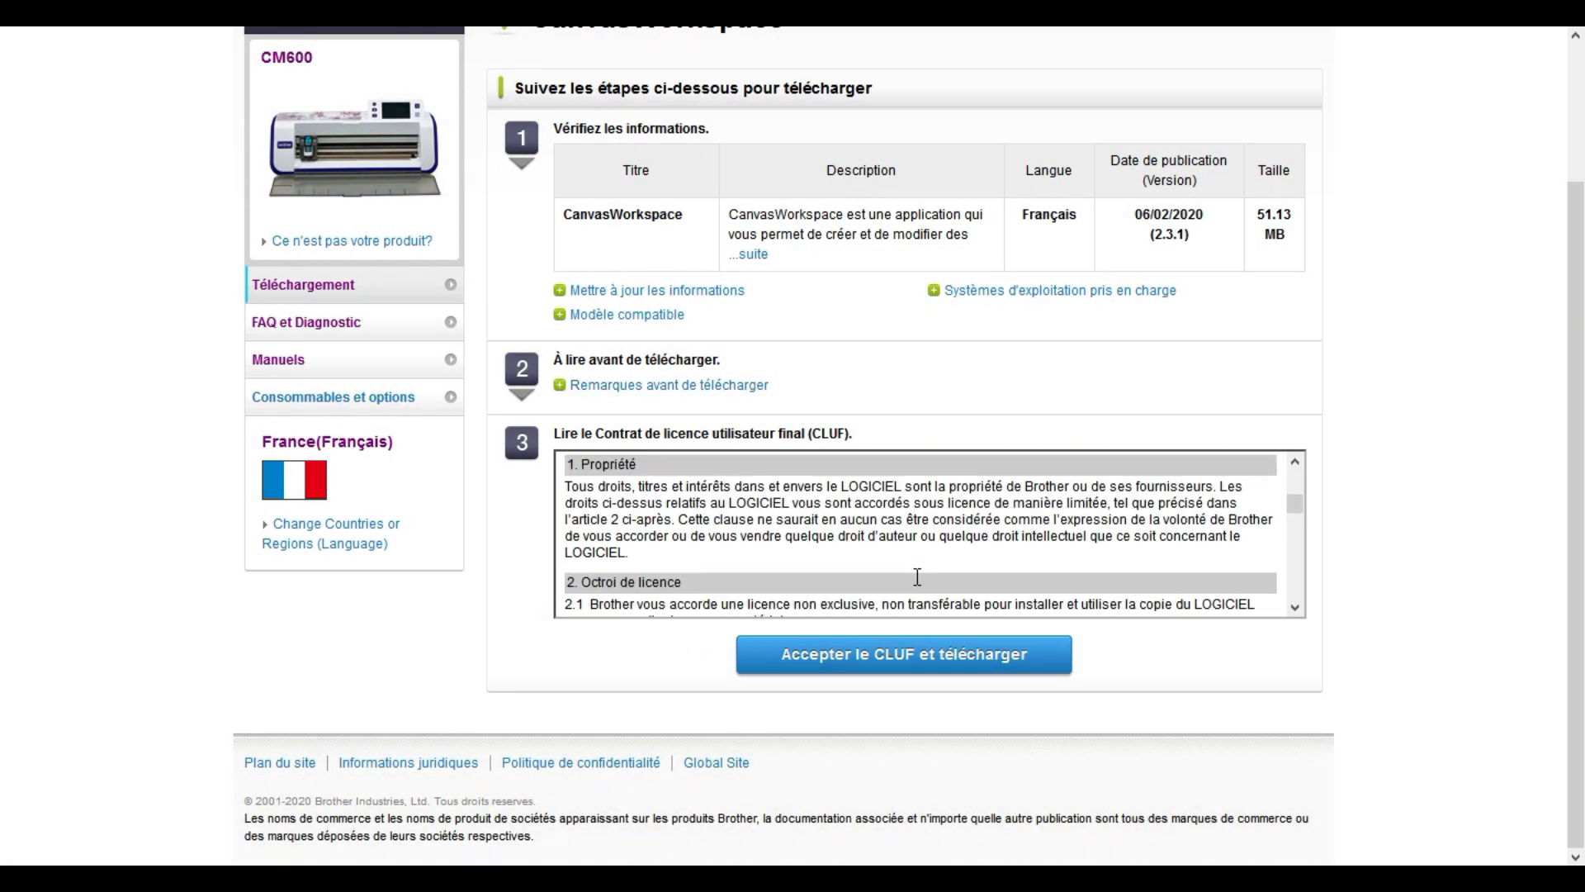
scroll(917, 575, down, 10)
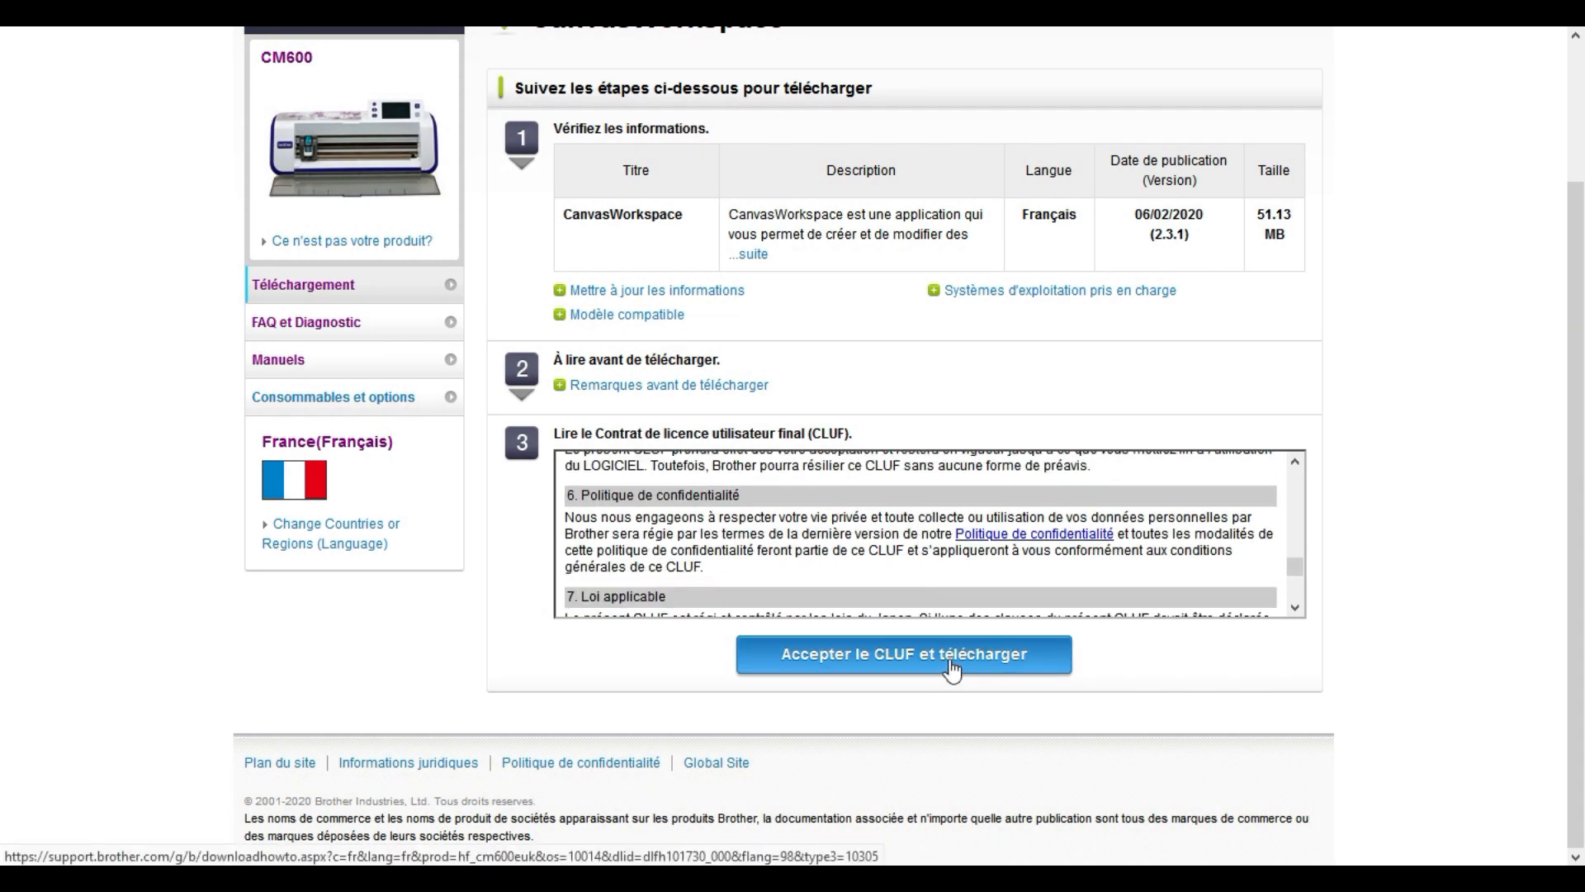
click(1009, 668)
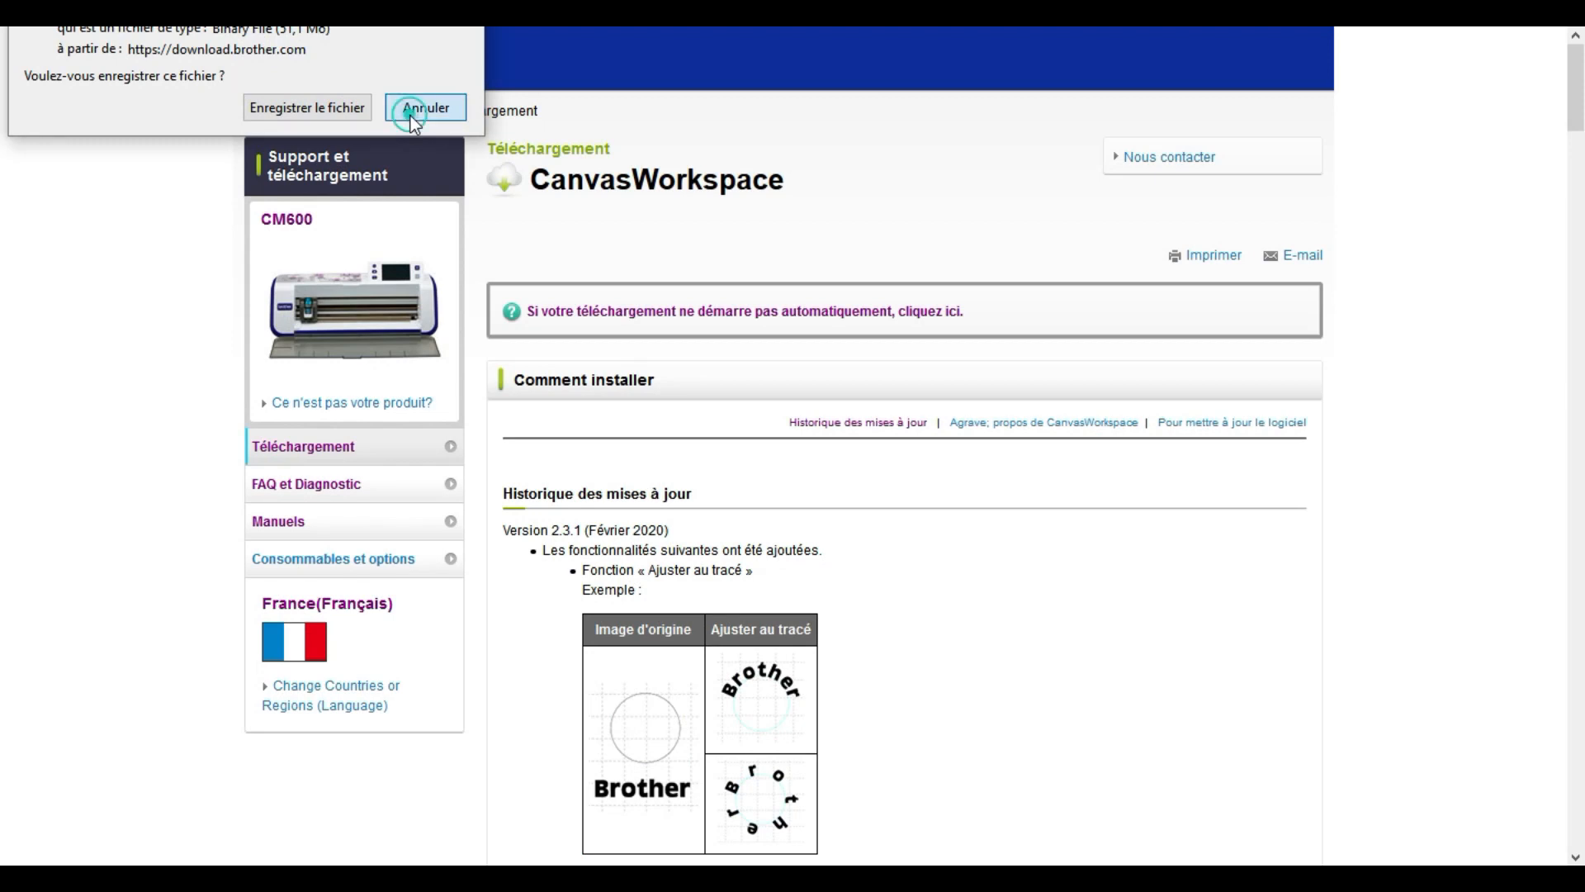
click(409, 116)
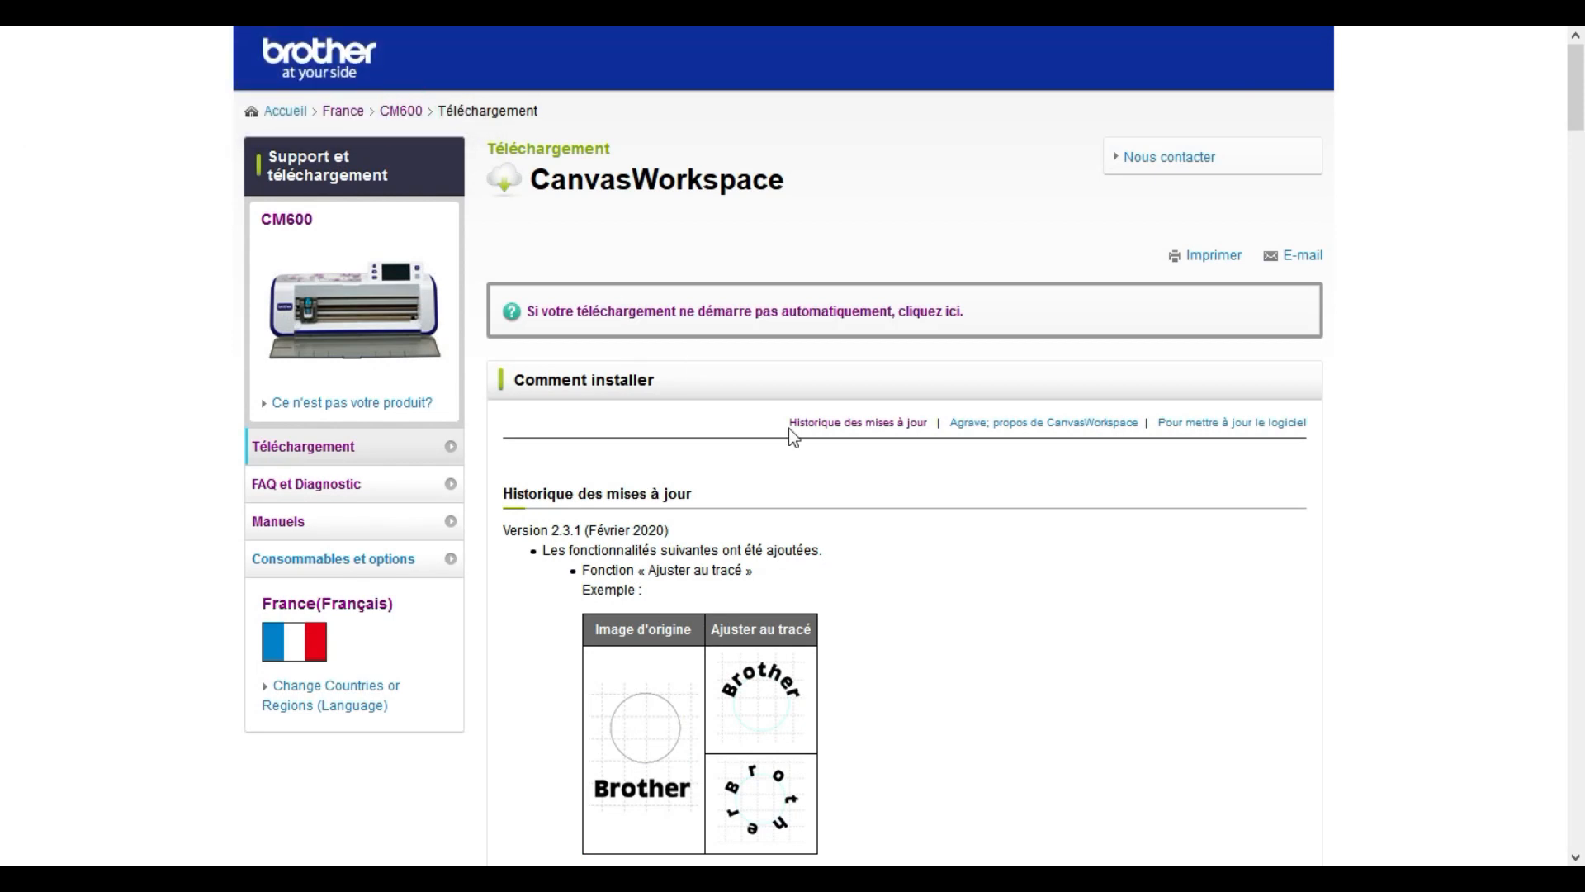
- Examine the update history and the CanvasWorkspace installation instructions on the download page
scroll(717, 479, down, 2)
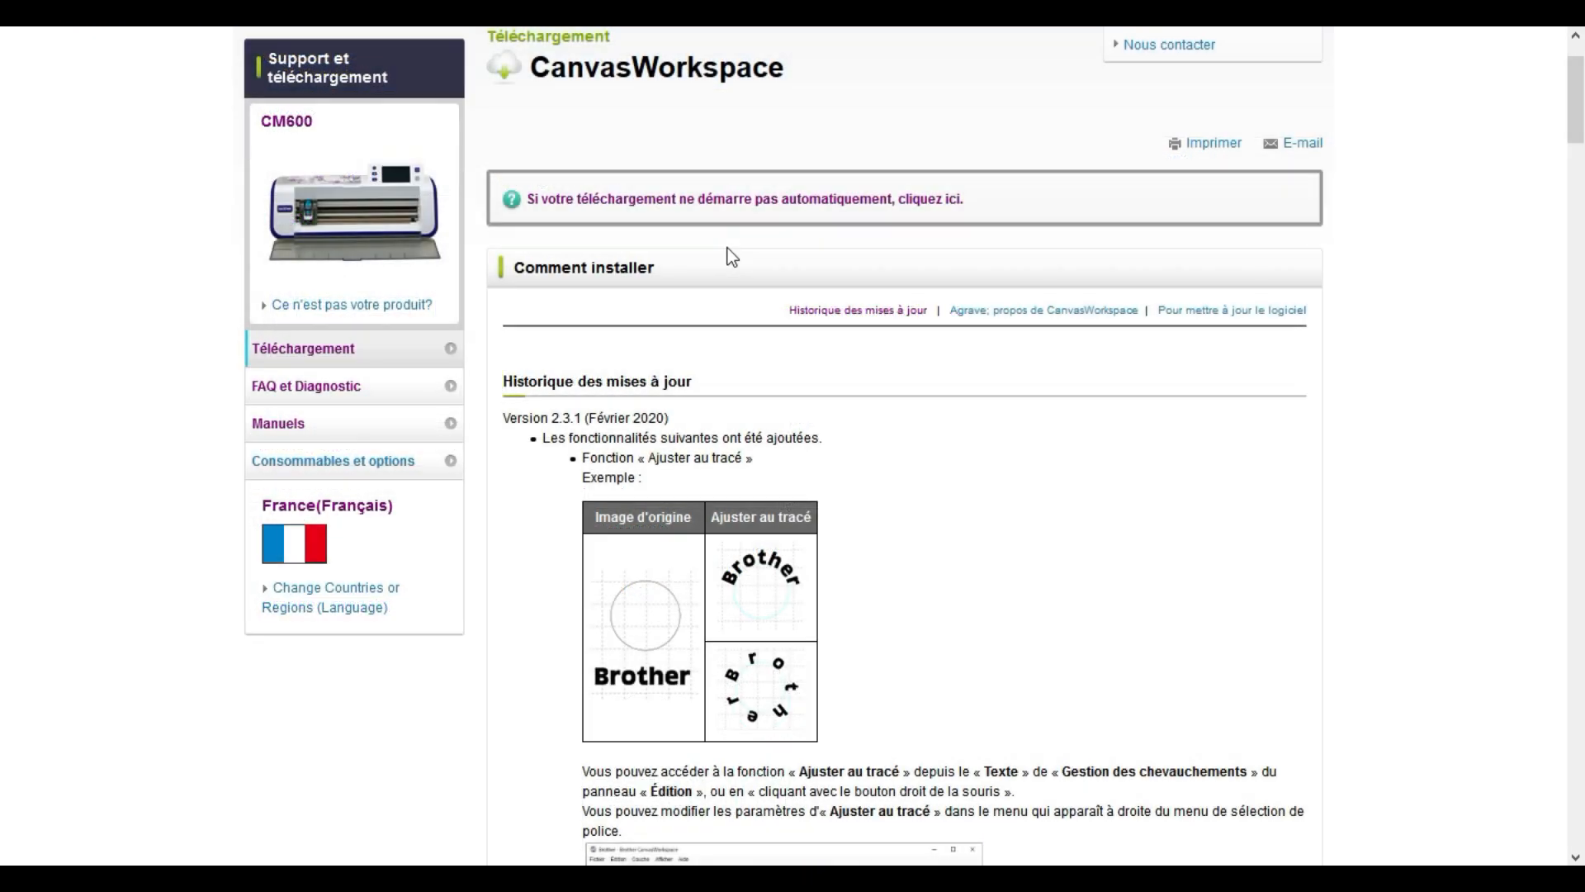
scroll(845, 464, down, 8)
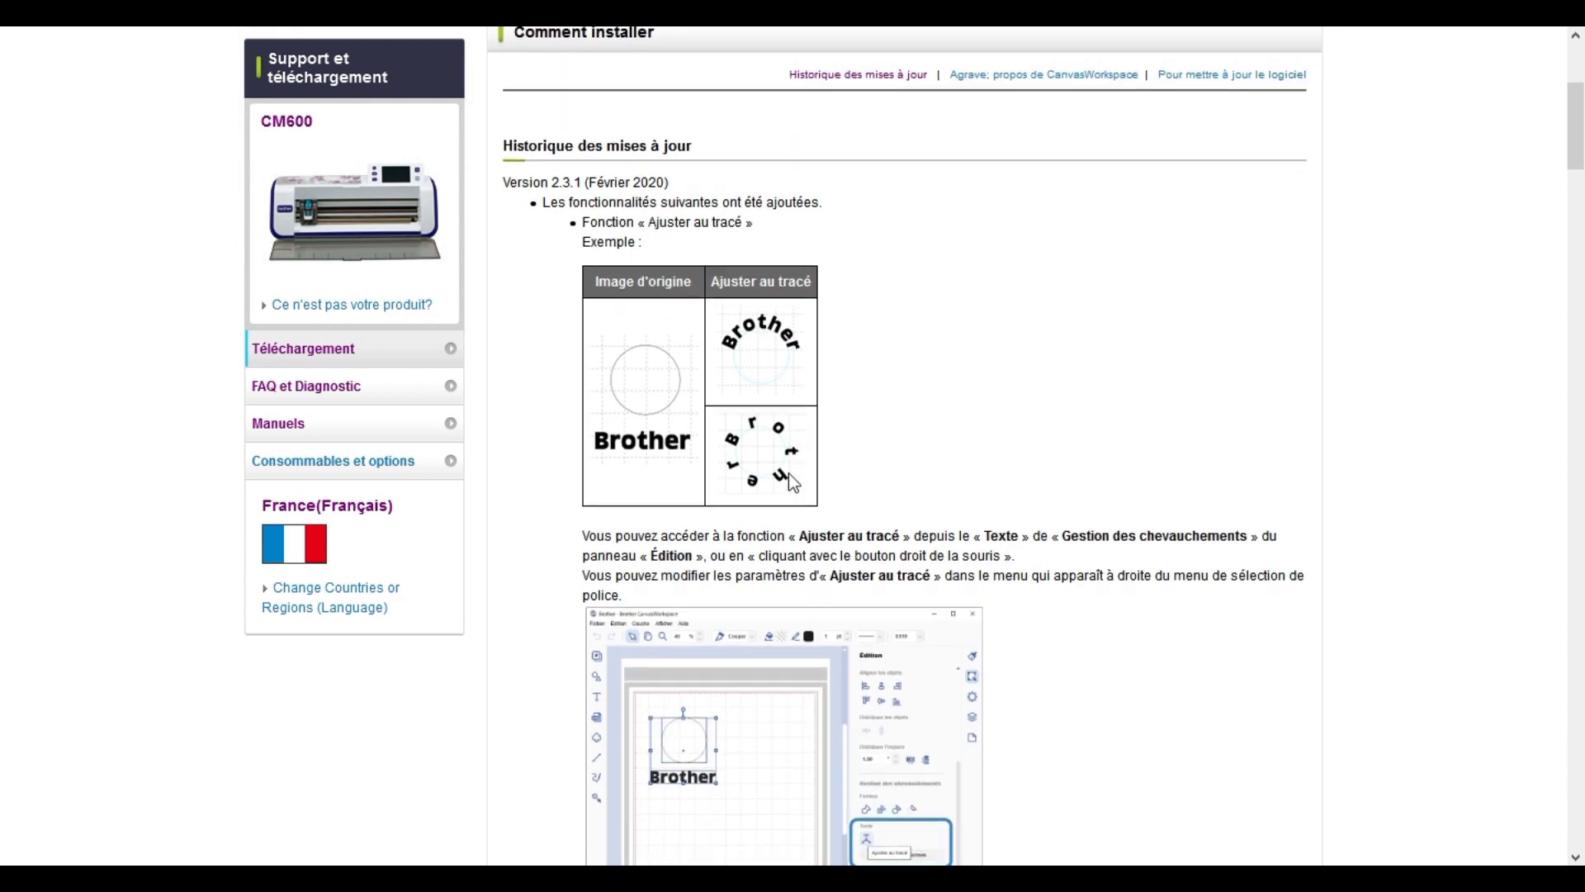
scroll(790, 477, down, 20)
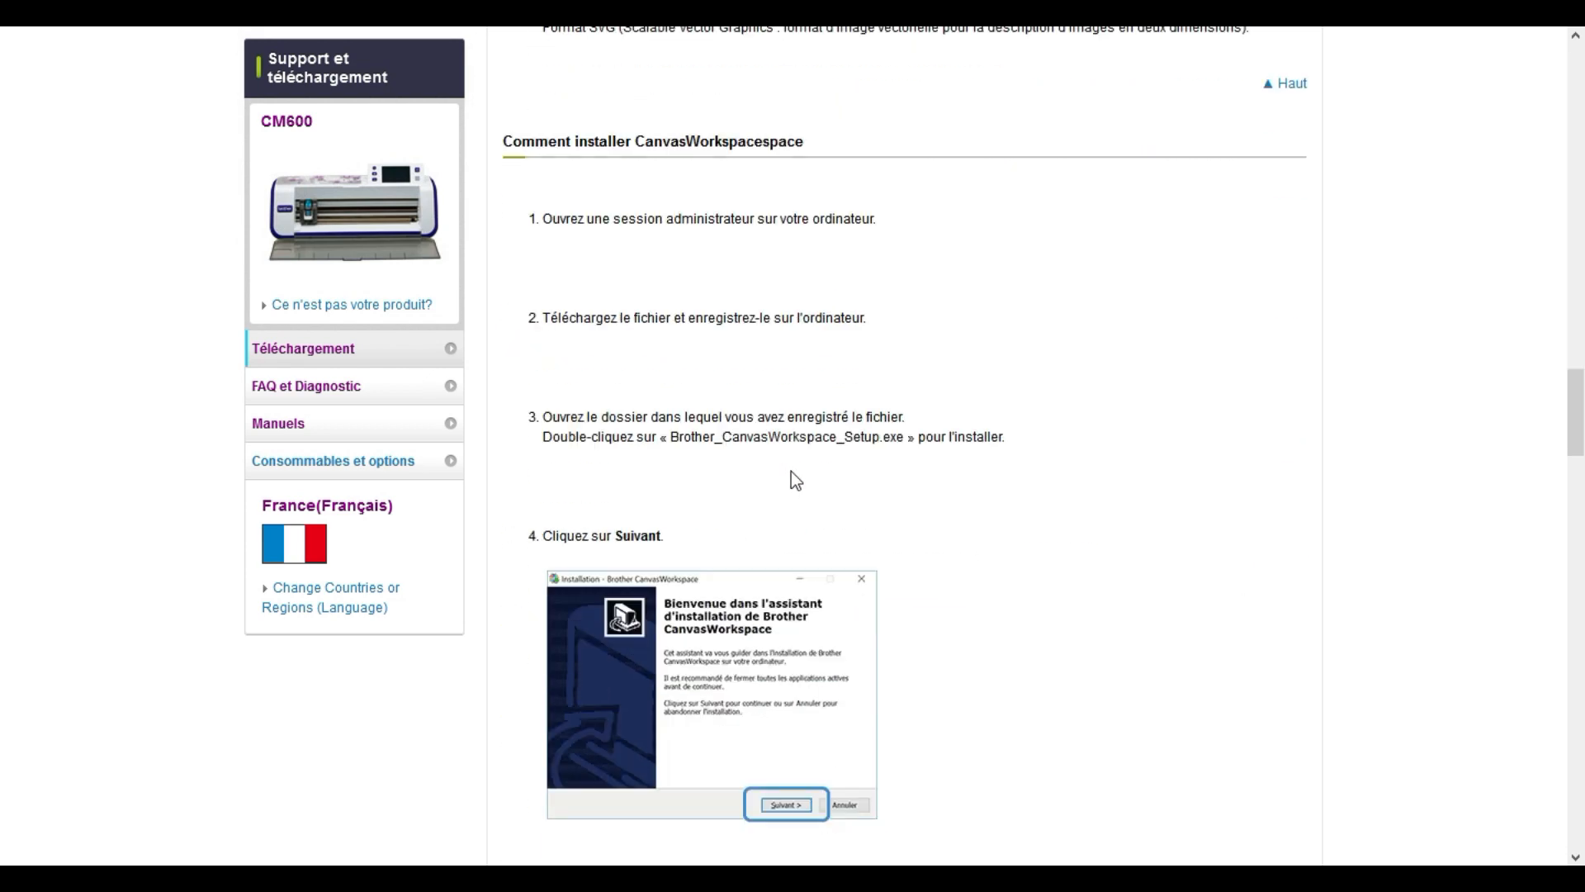
scroll(830, 474, down, 15)
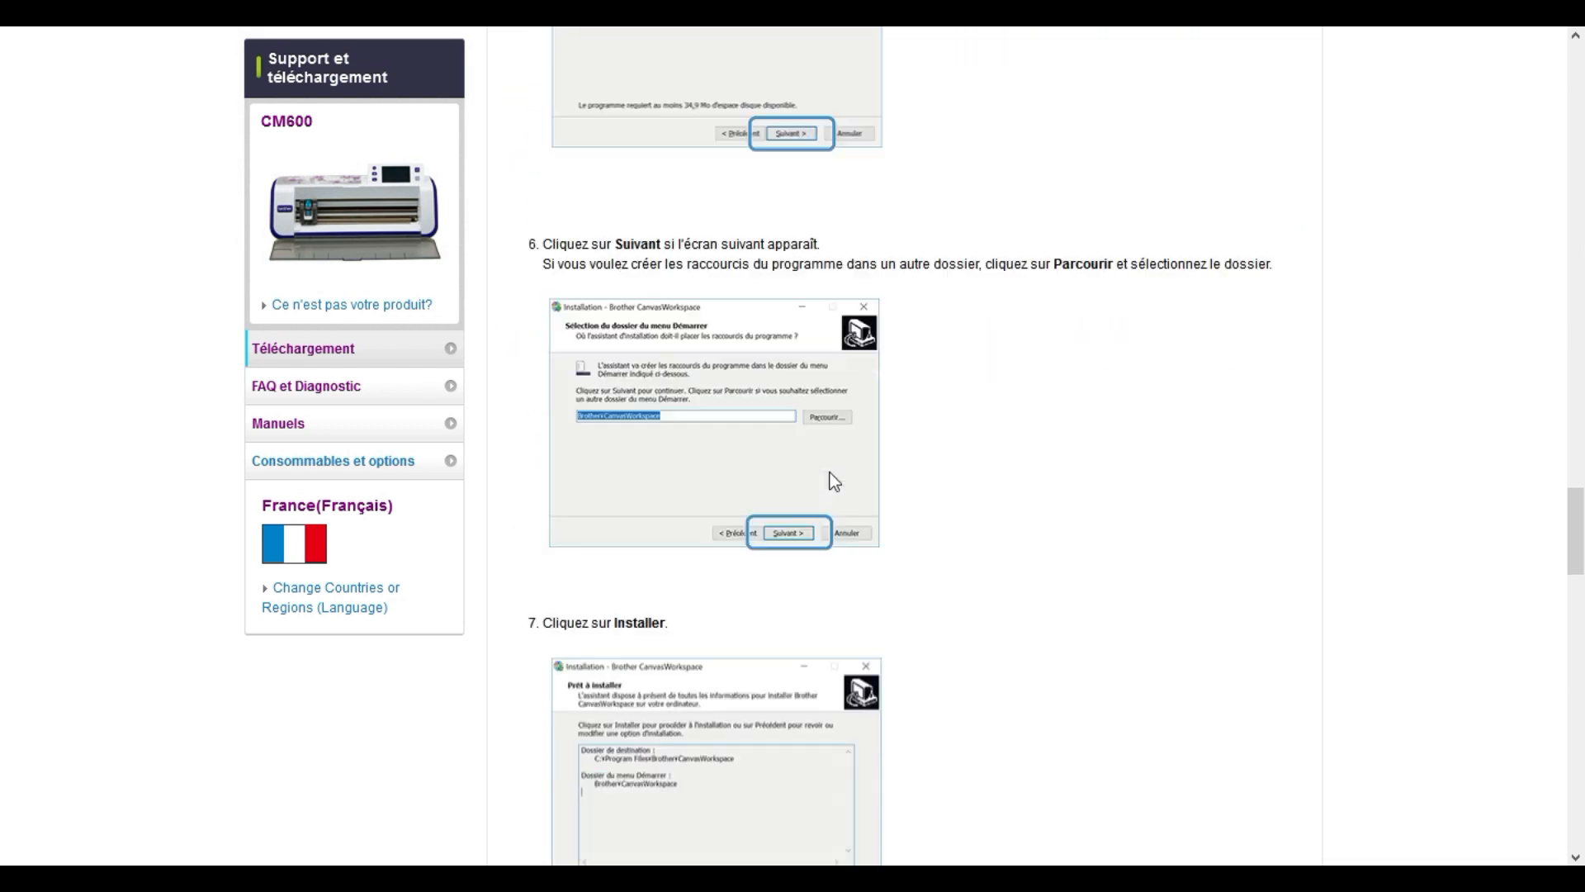
scroll(830, 472, down, 16)
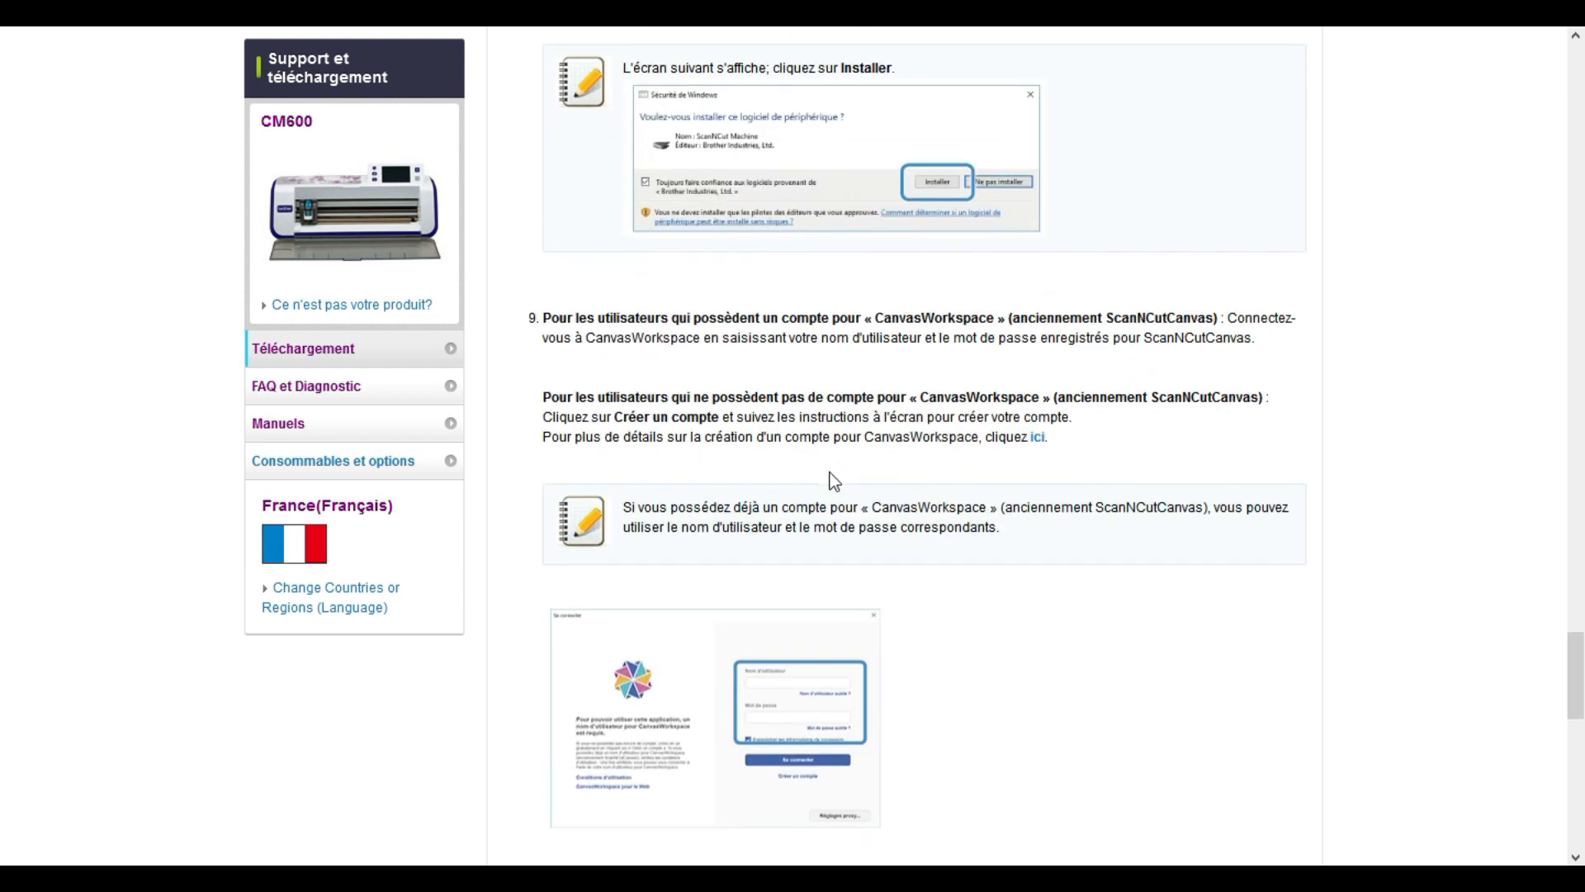
scroll(829, 472, down, 4)
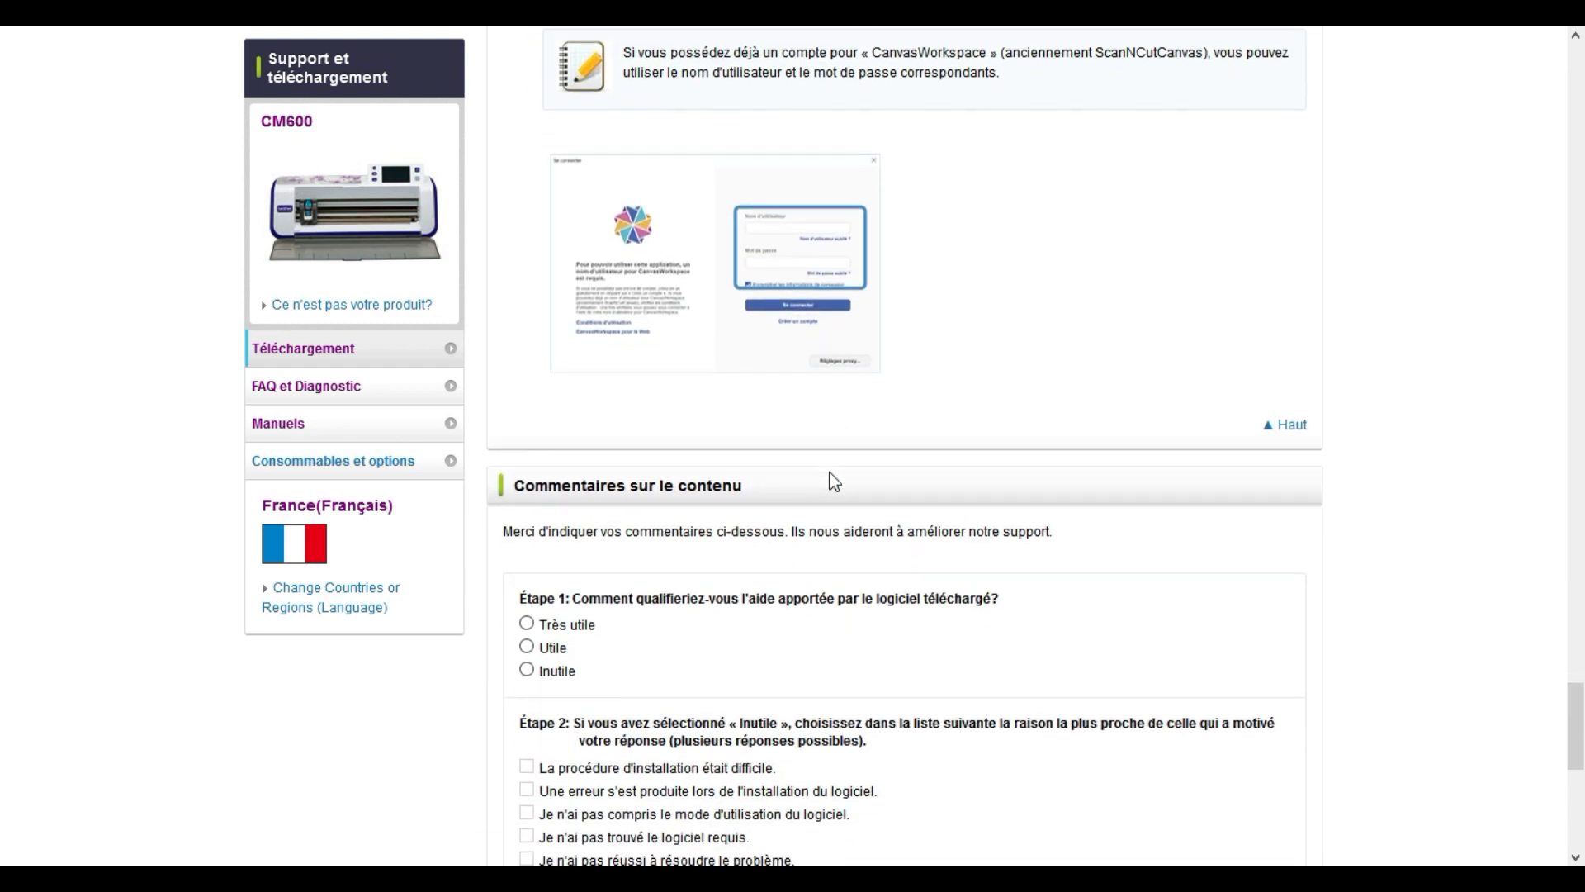
scroll(830, 475, up, 20)
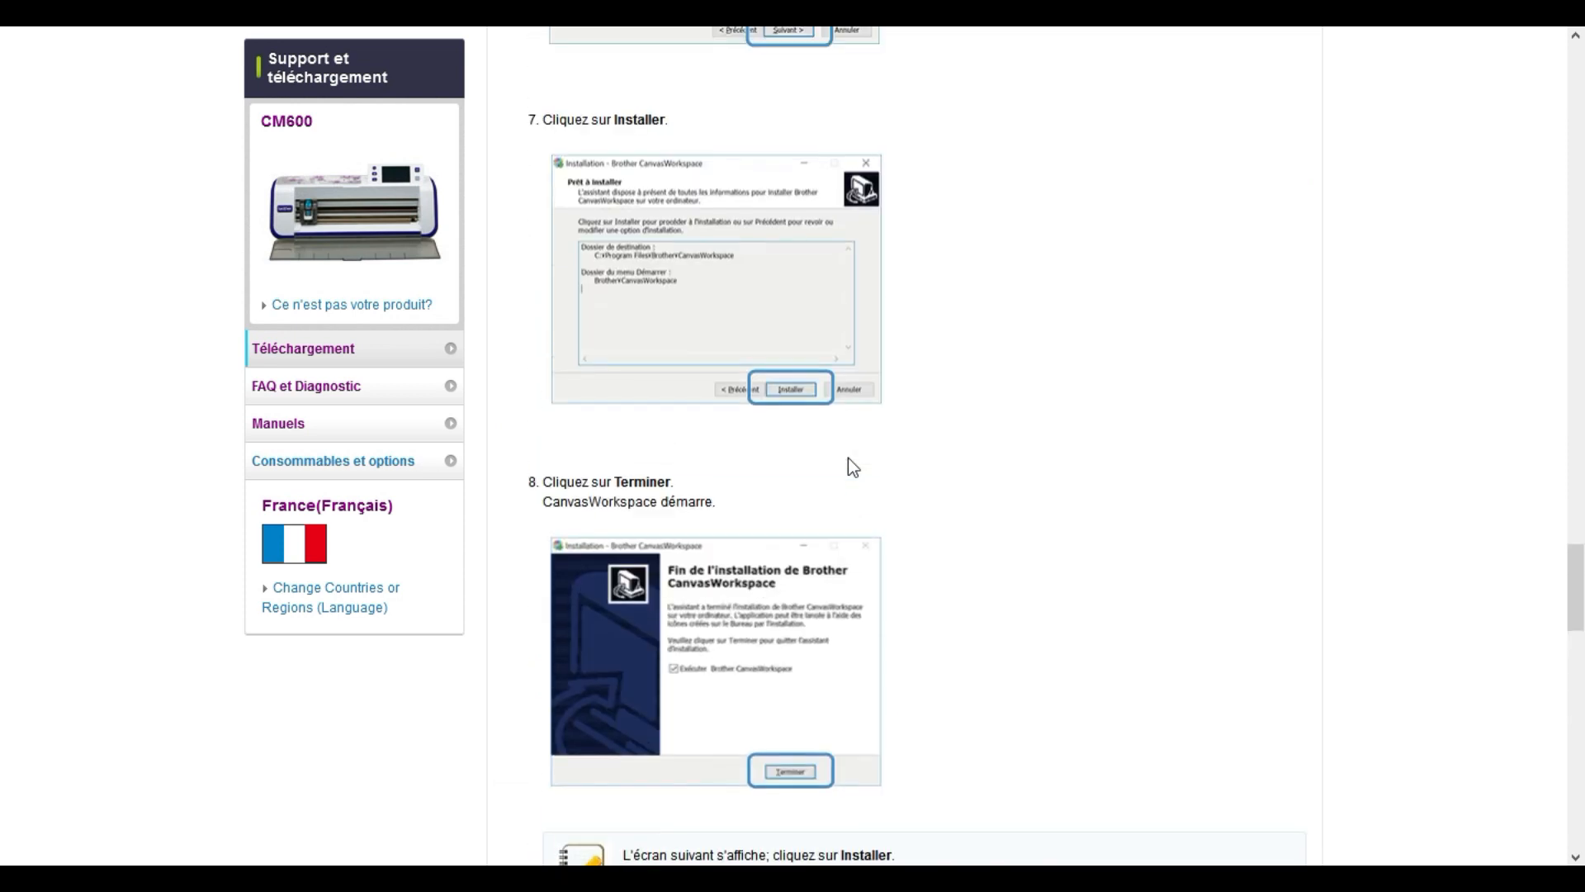
scroll(848, 457, up, 17)
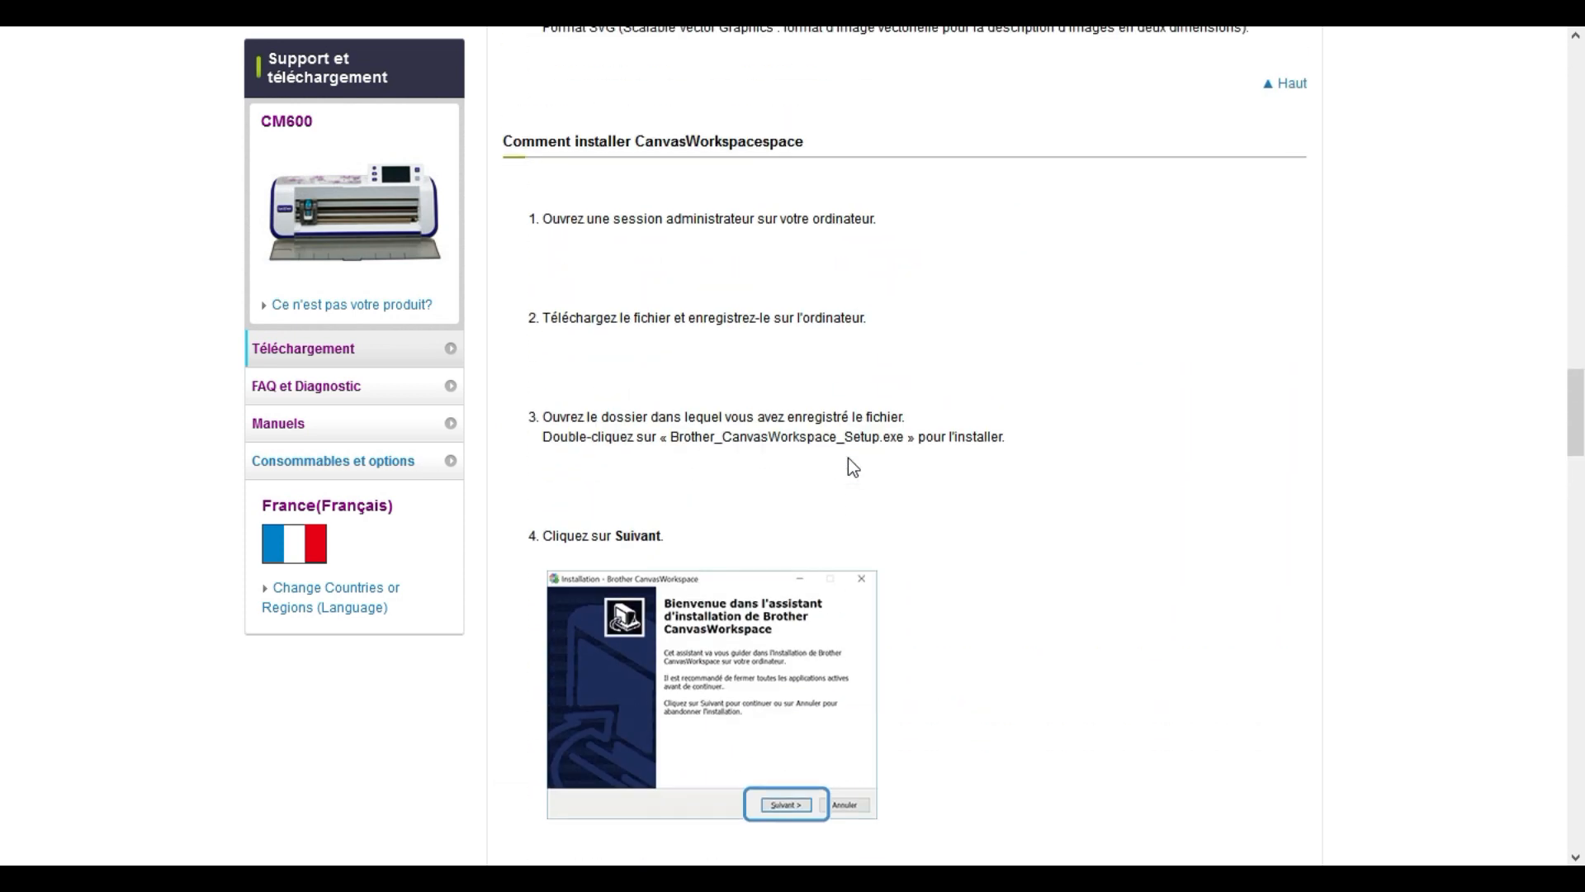
scroll(849, 457, up, 11)
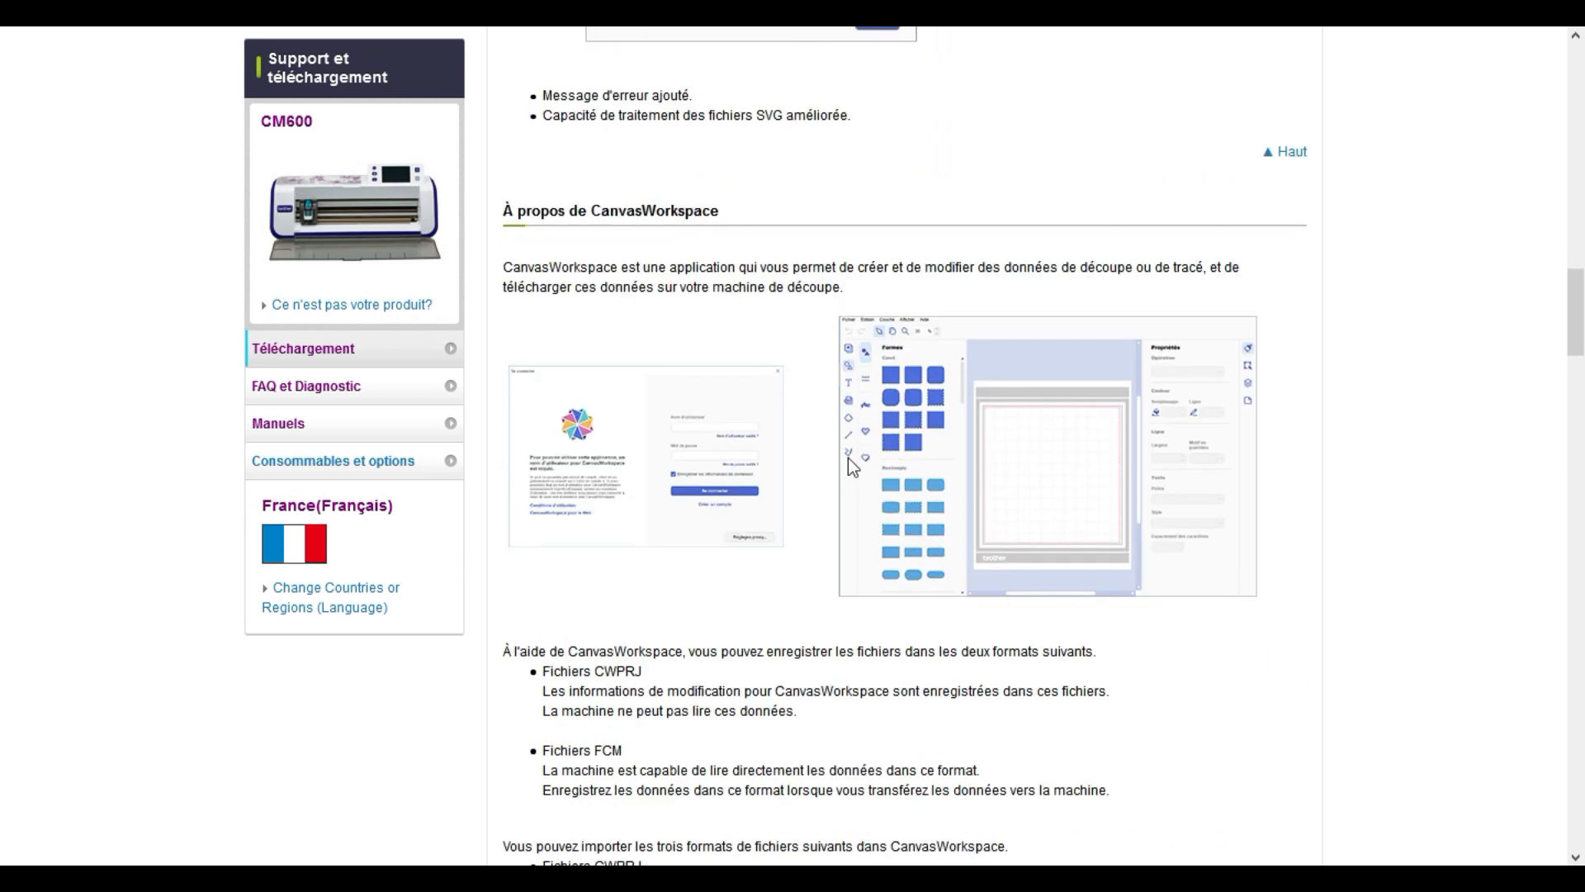
scroll(848, 458, up, 15)
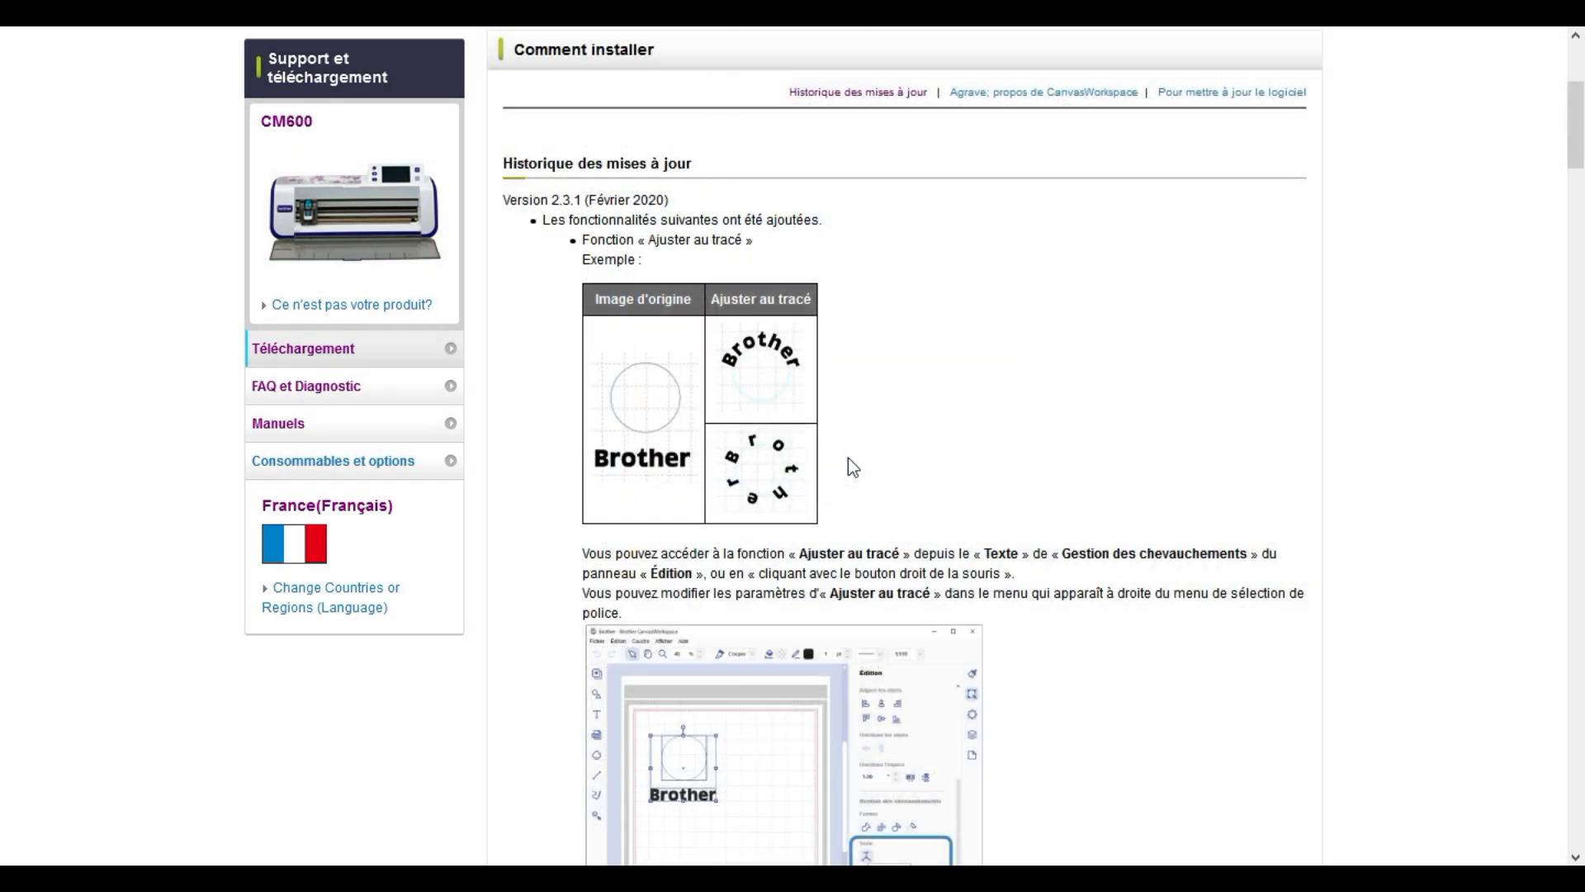
scroll(636, 445, up, 2)
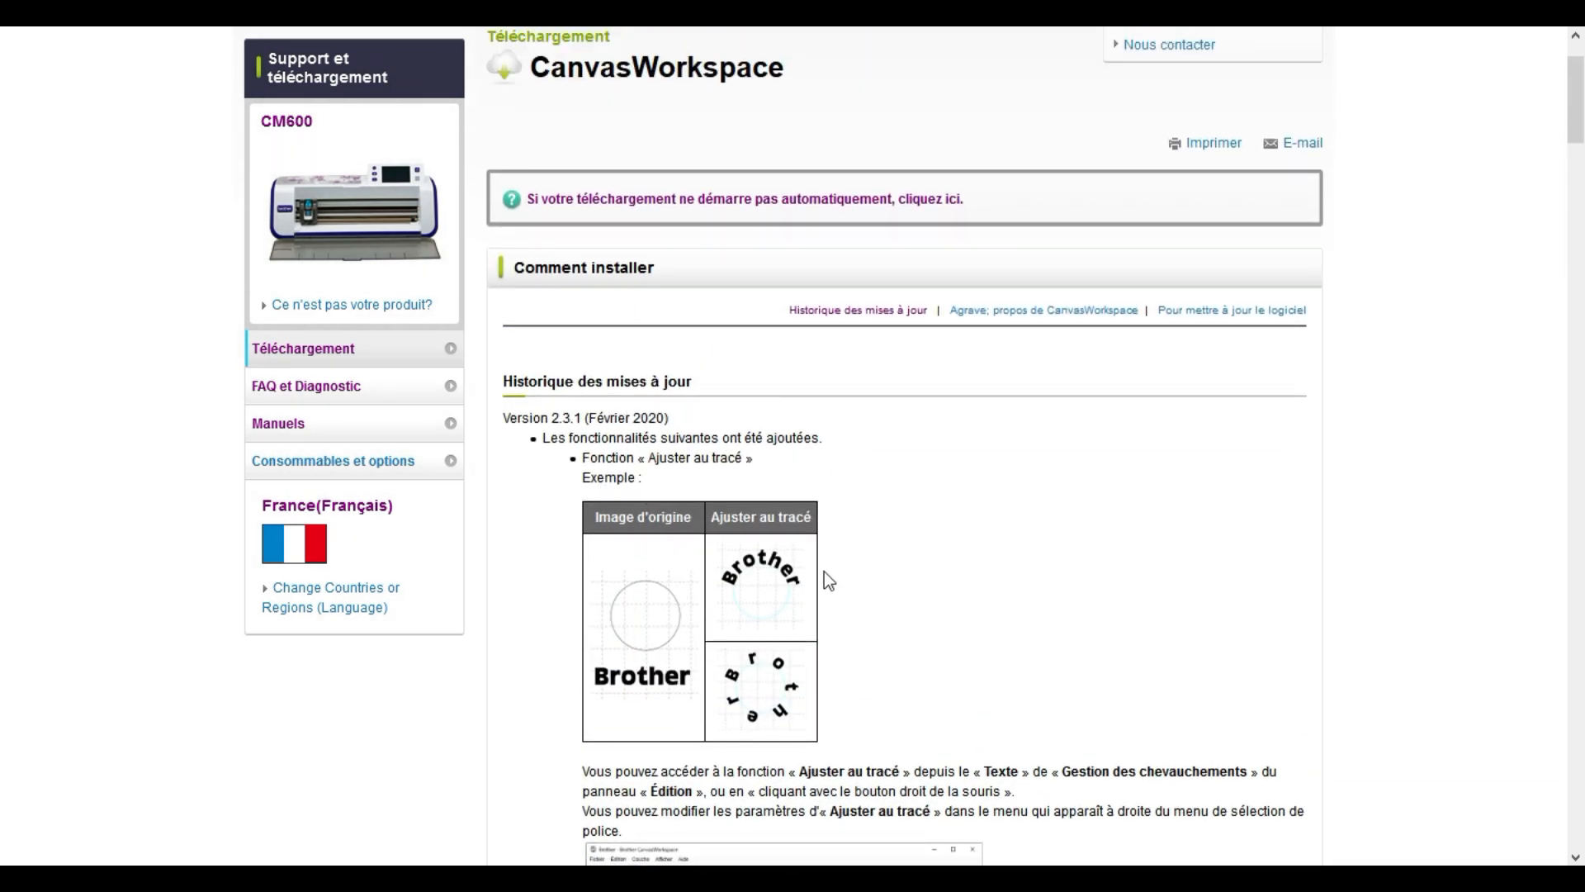
scroll(826, 578, up, 2)
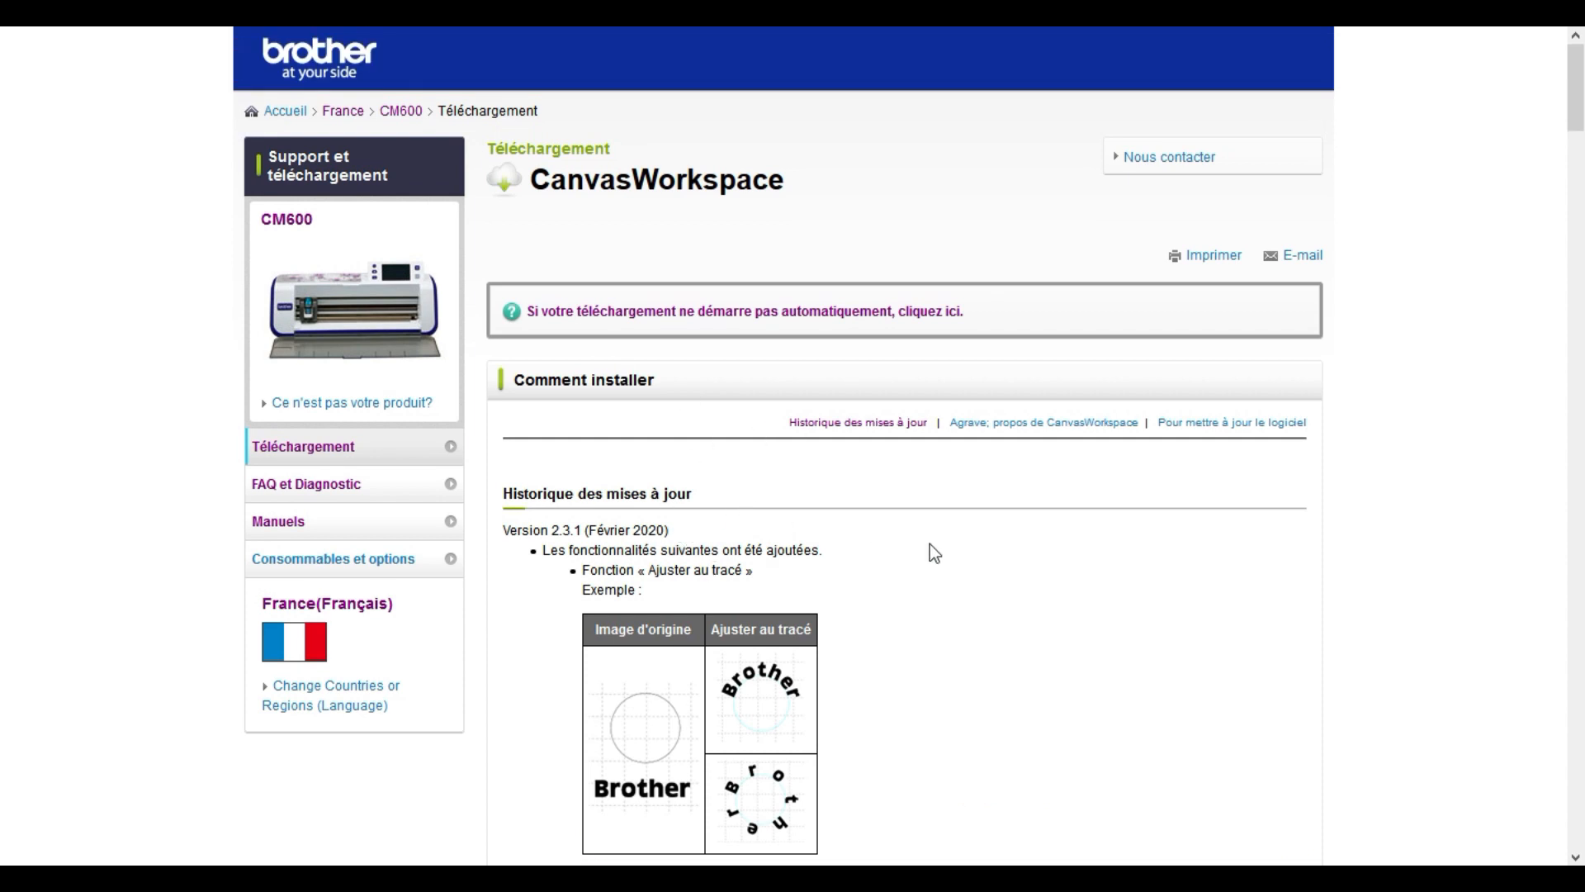
- Examine the version 2.3.1 update history on the download page, including Ajuster au tracé, Convertir en formes, file preview and the new shortcuts
scroll(930, 545, down, 3)
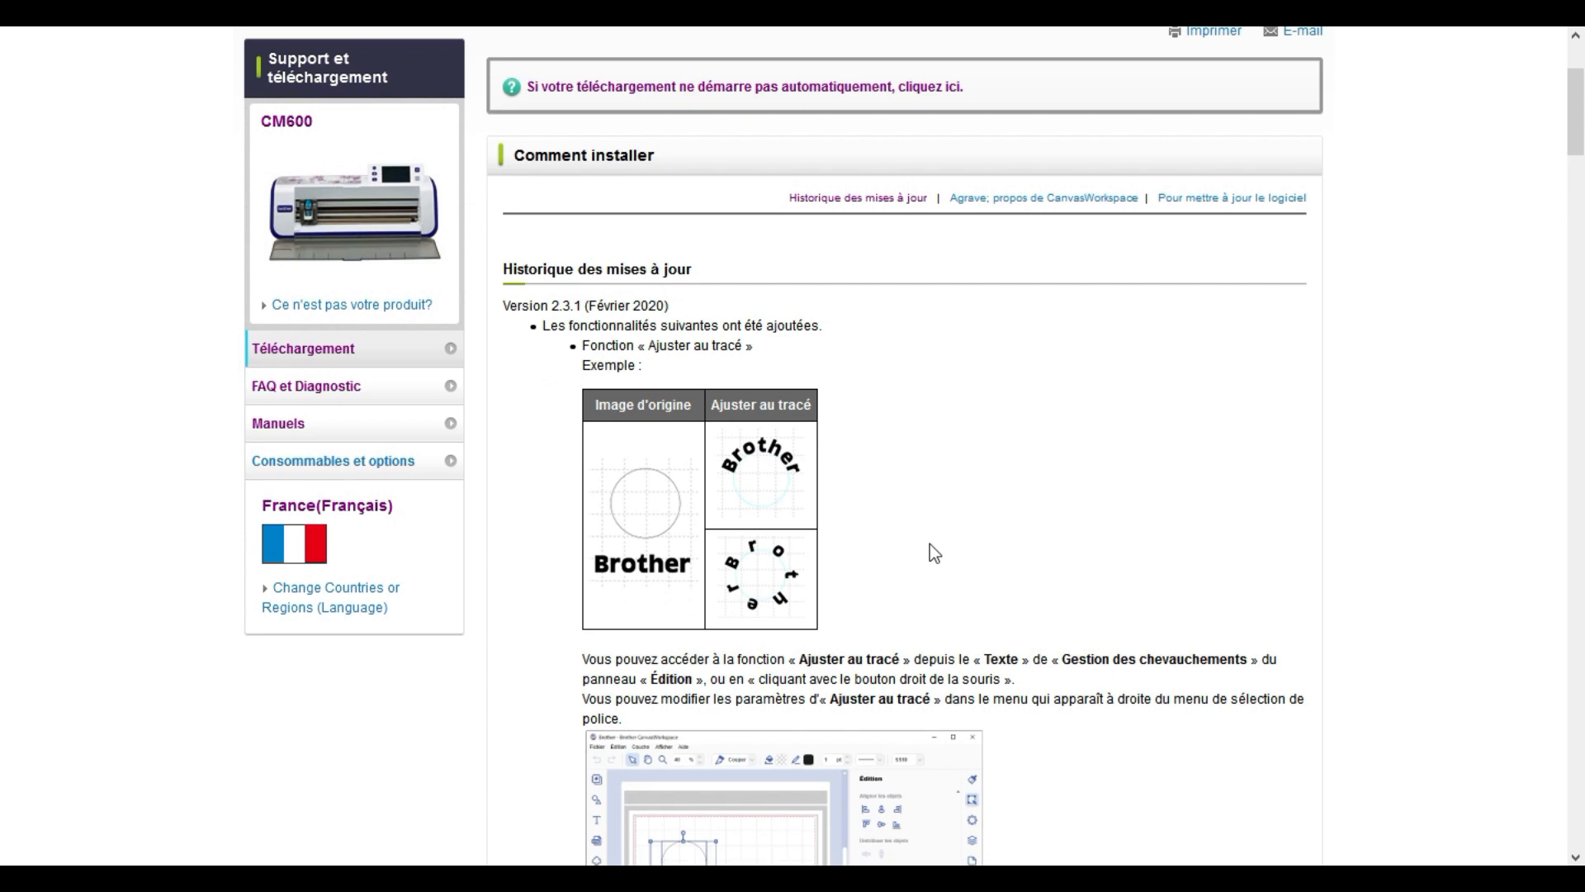
scroll(931, 545, down, 1)
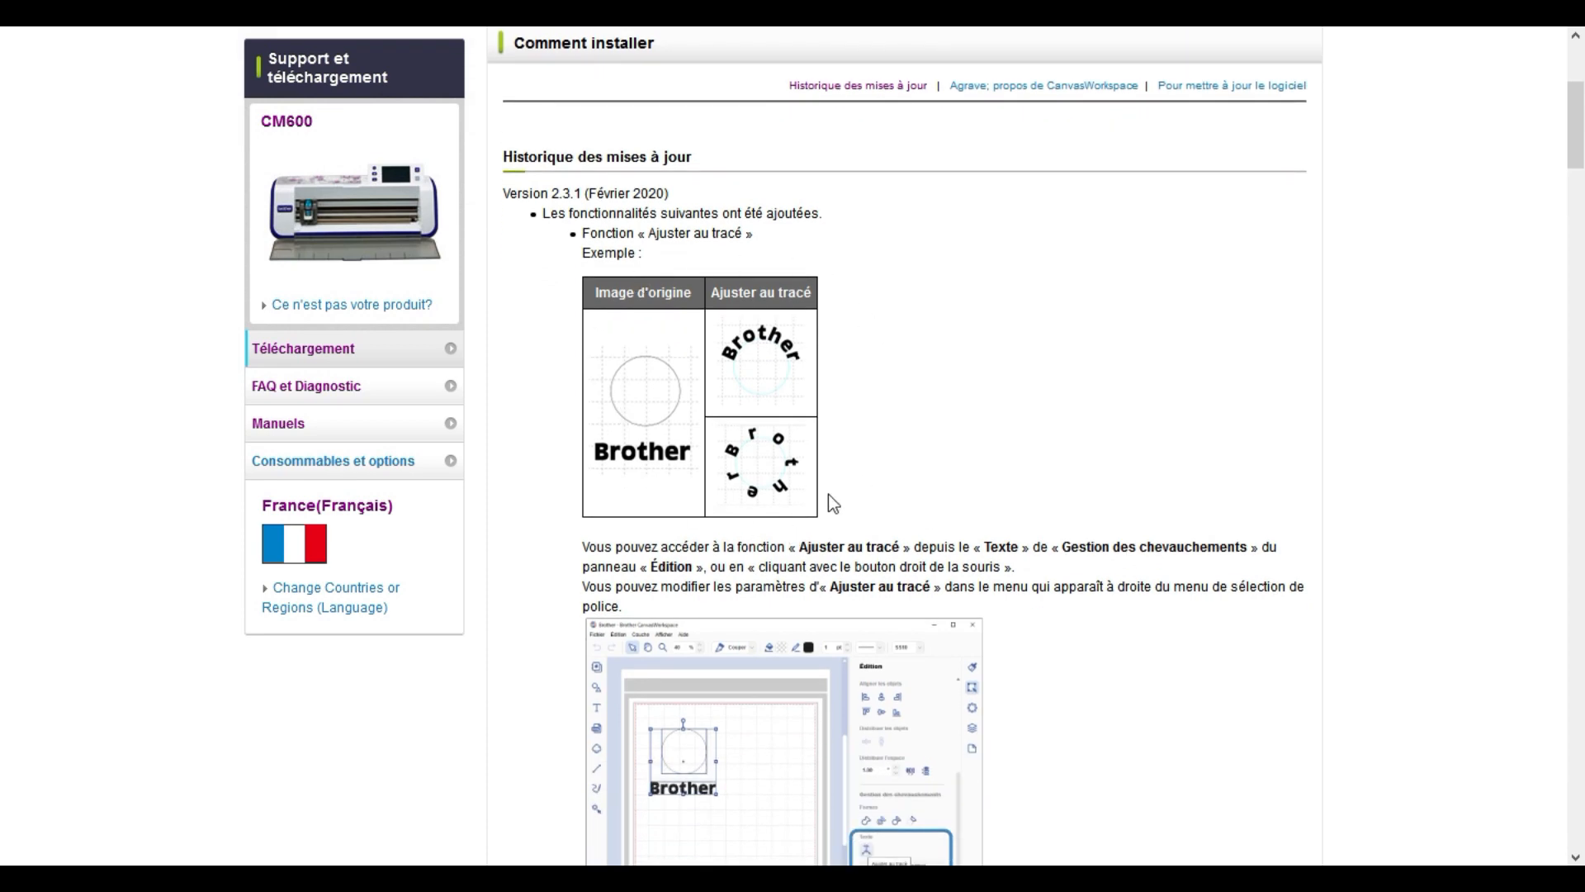
scroll(831, 500, down, 5)
scroll(829, 493, down, 2)
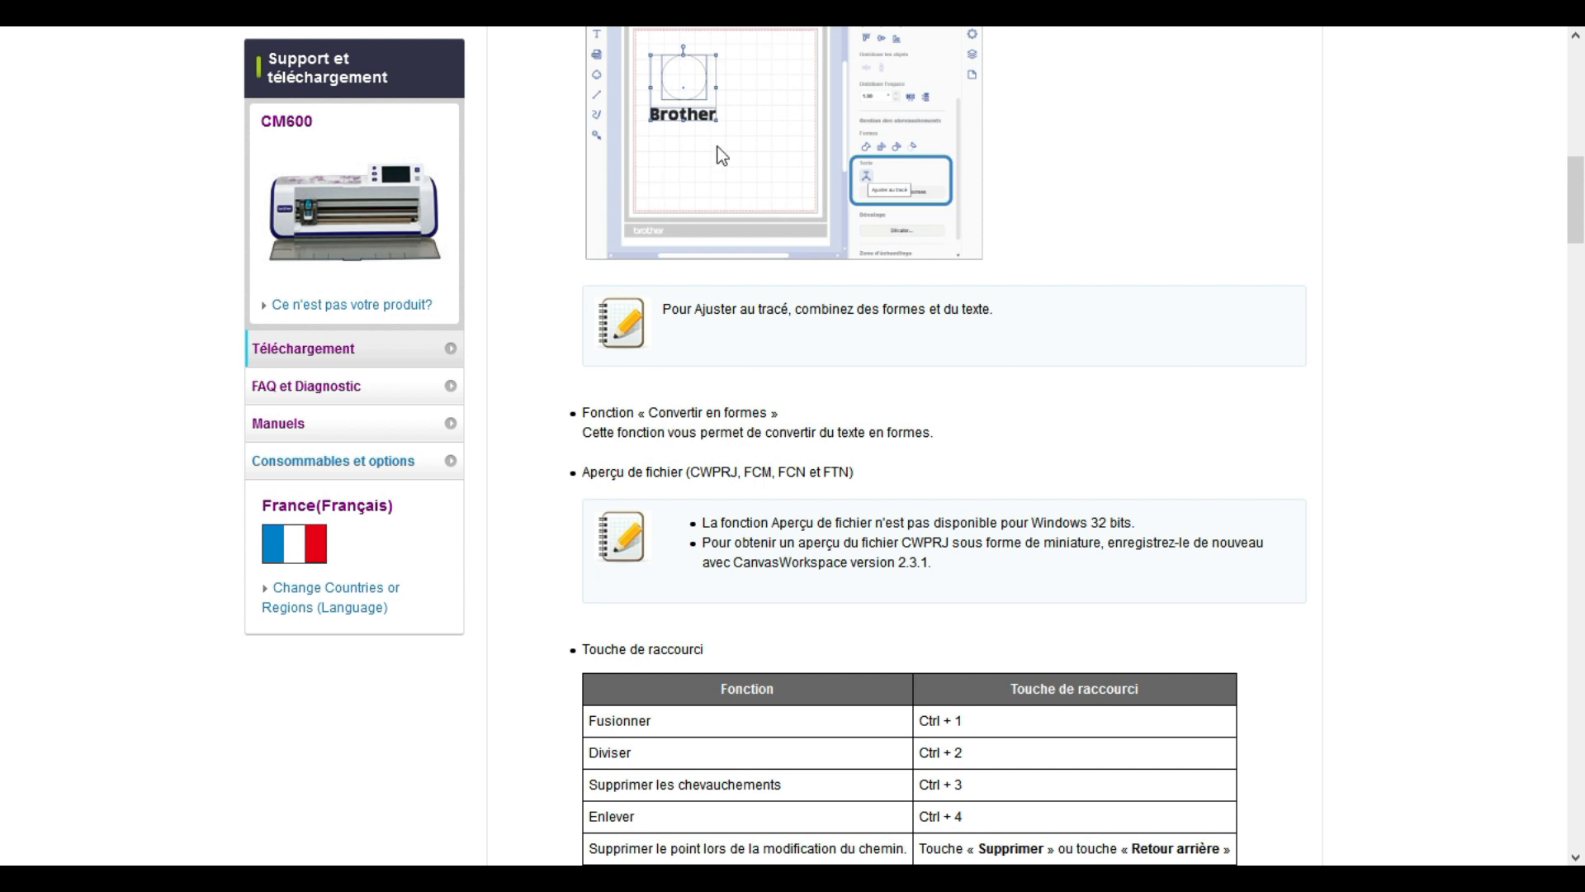
scroll(817, 591, down, 5)
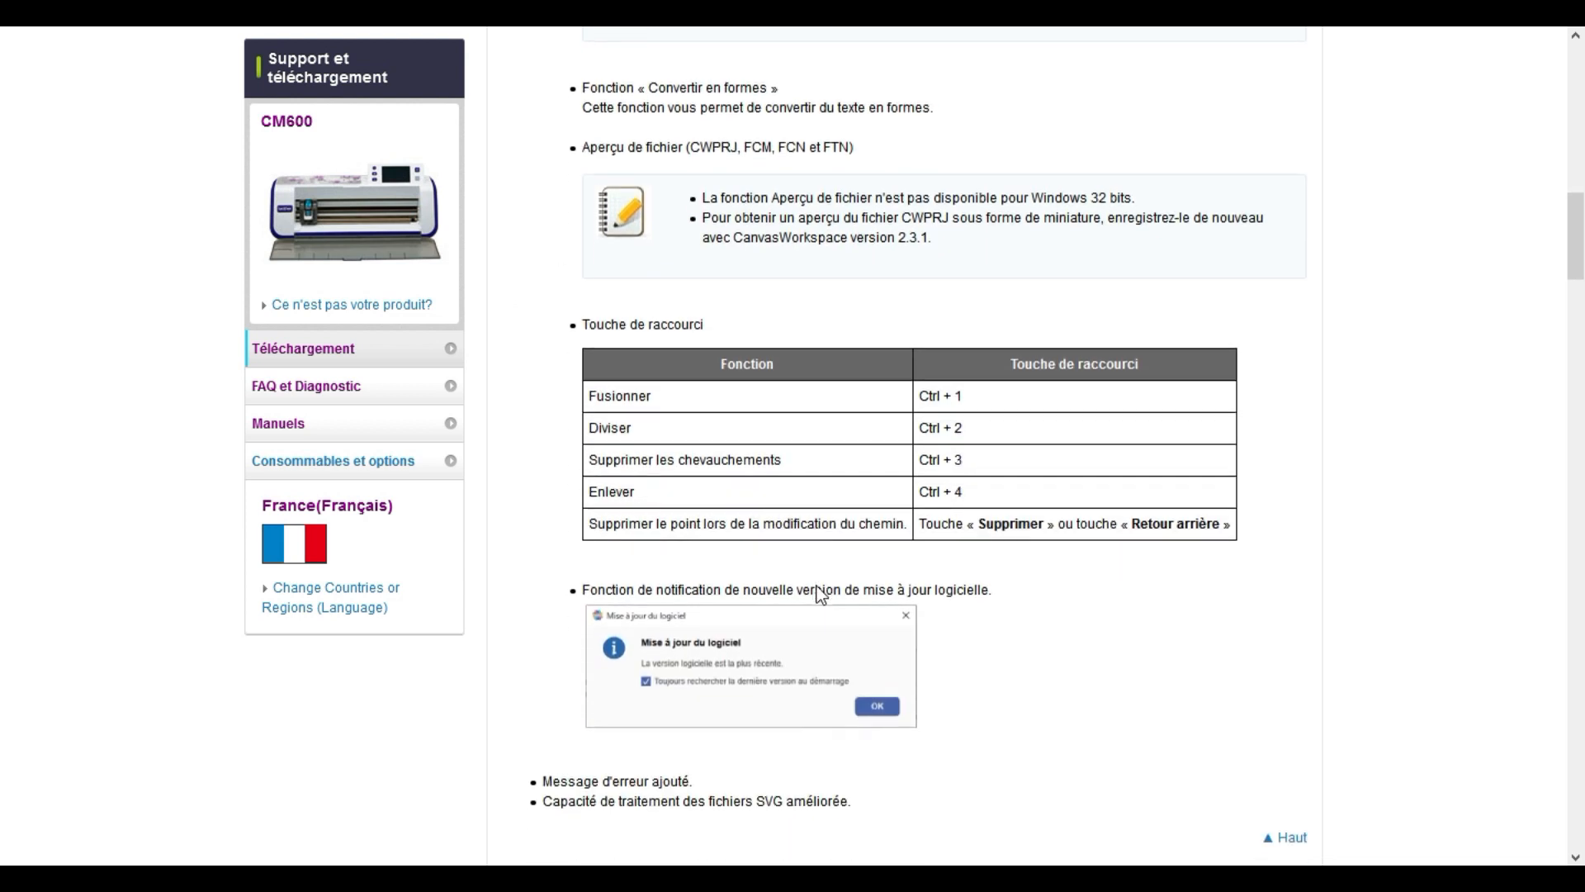
scroll(811, 395, down, 1)
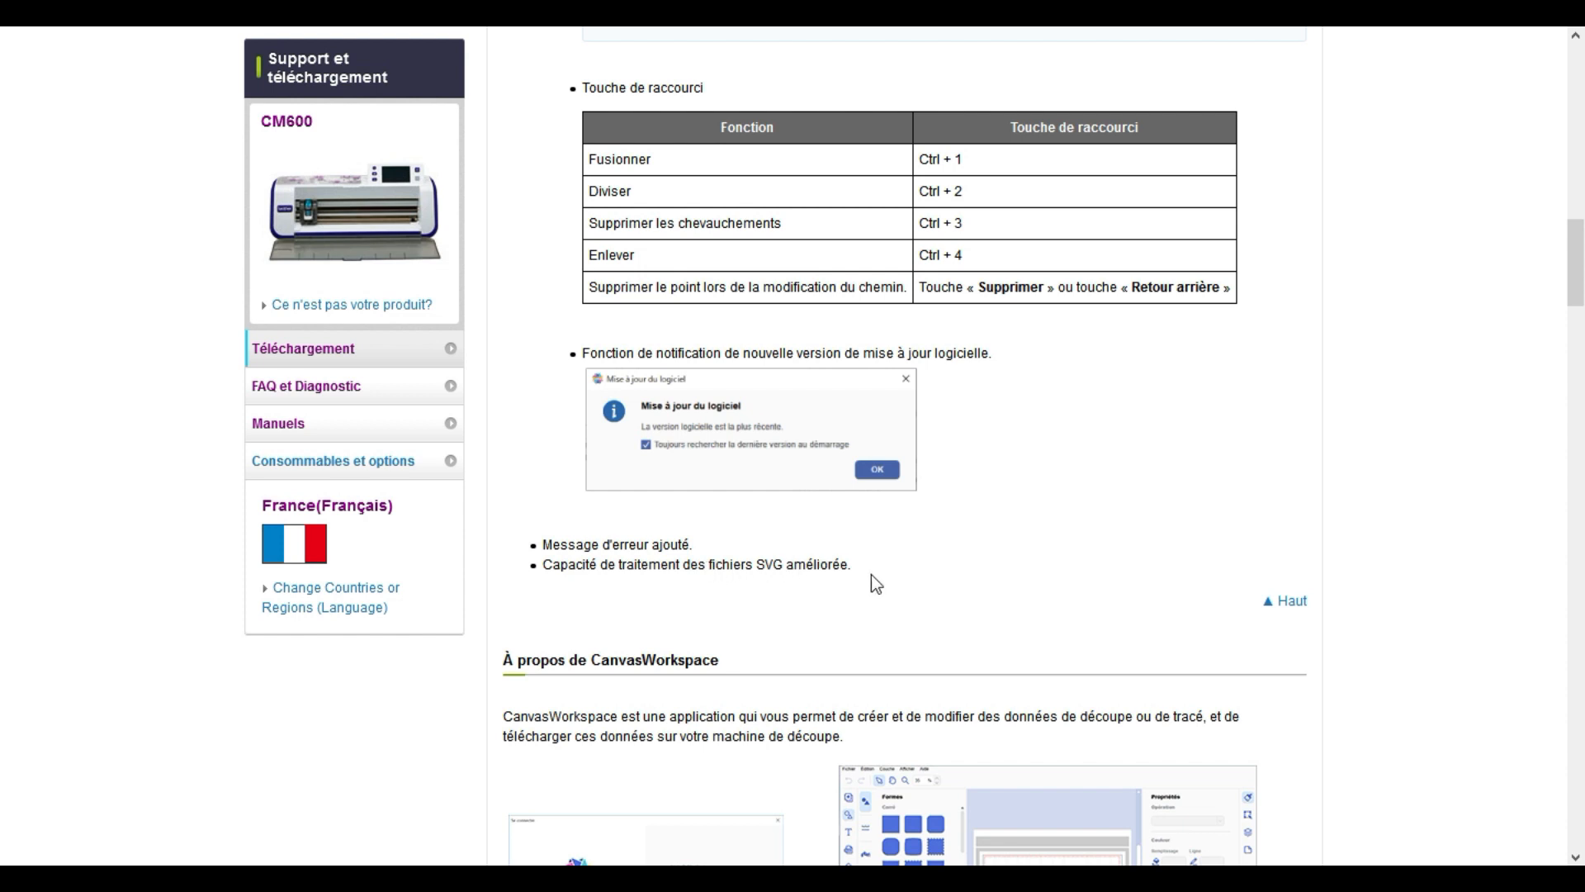
scroll(873, 578, down, 4)
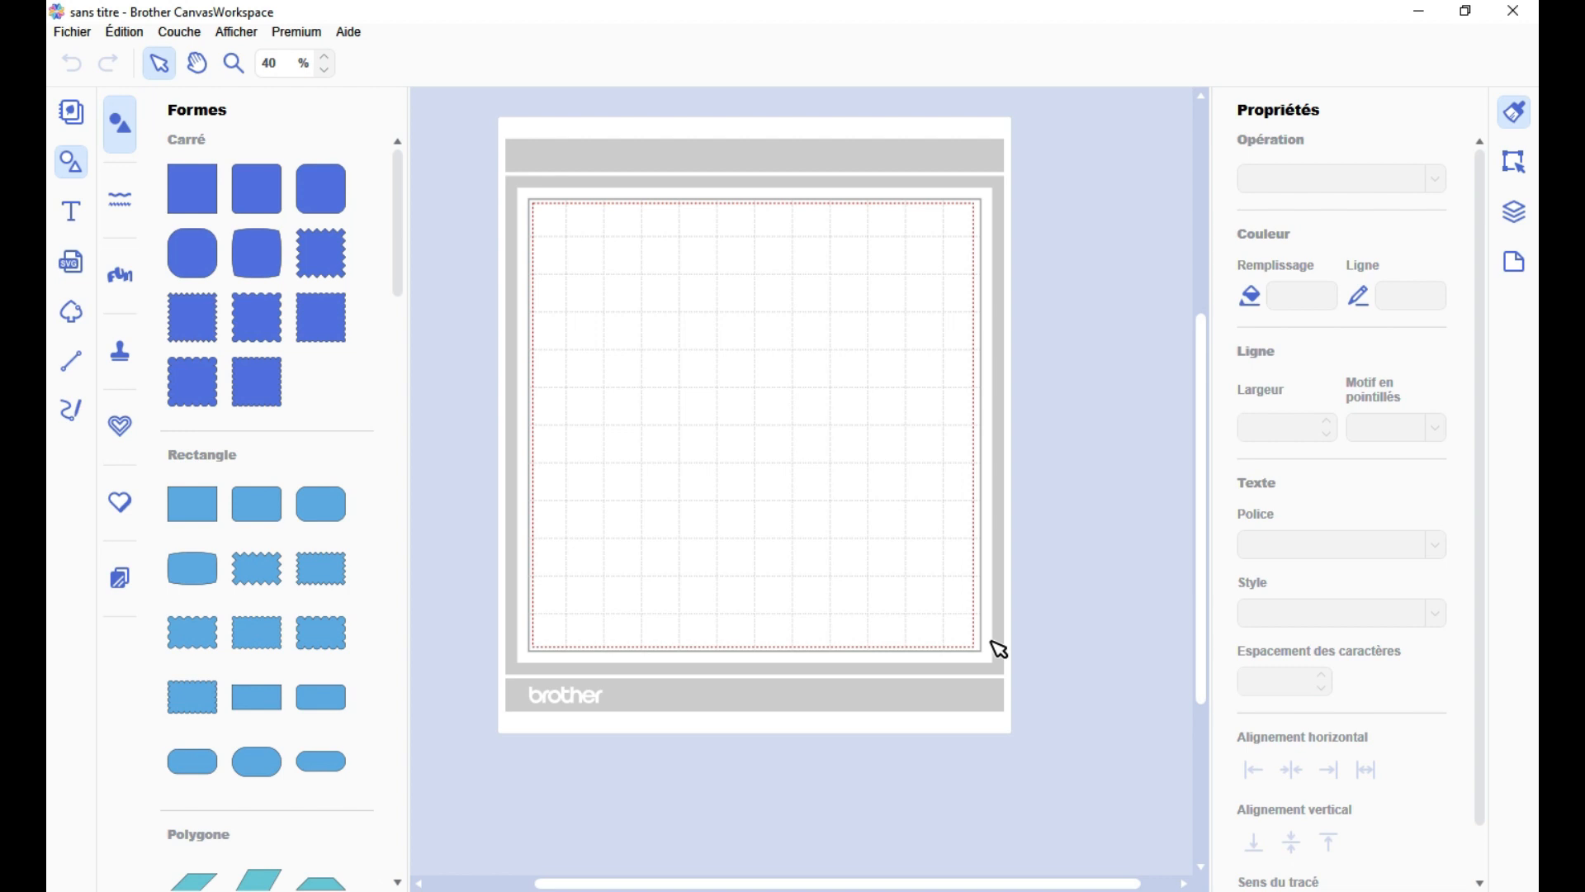
- Switch to the CanvasWorkspace desktop software, check for a software update and close the update notice
click(367, 38)
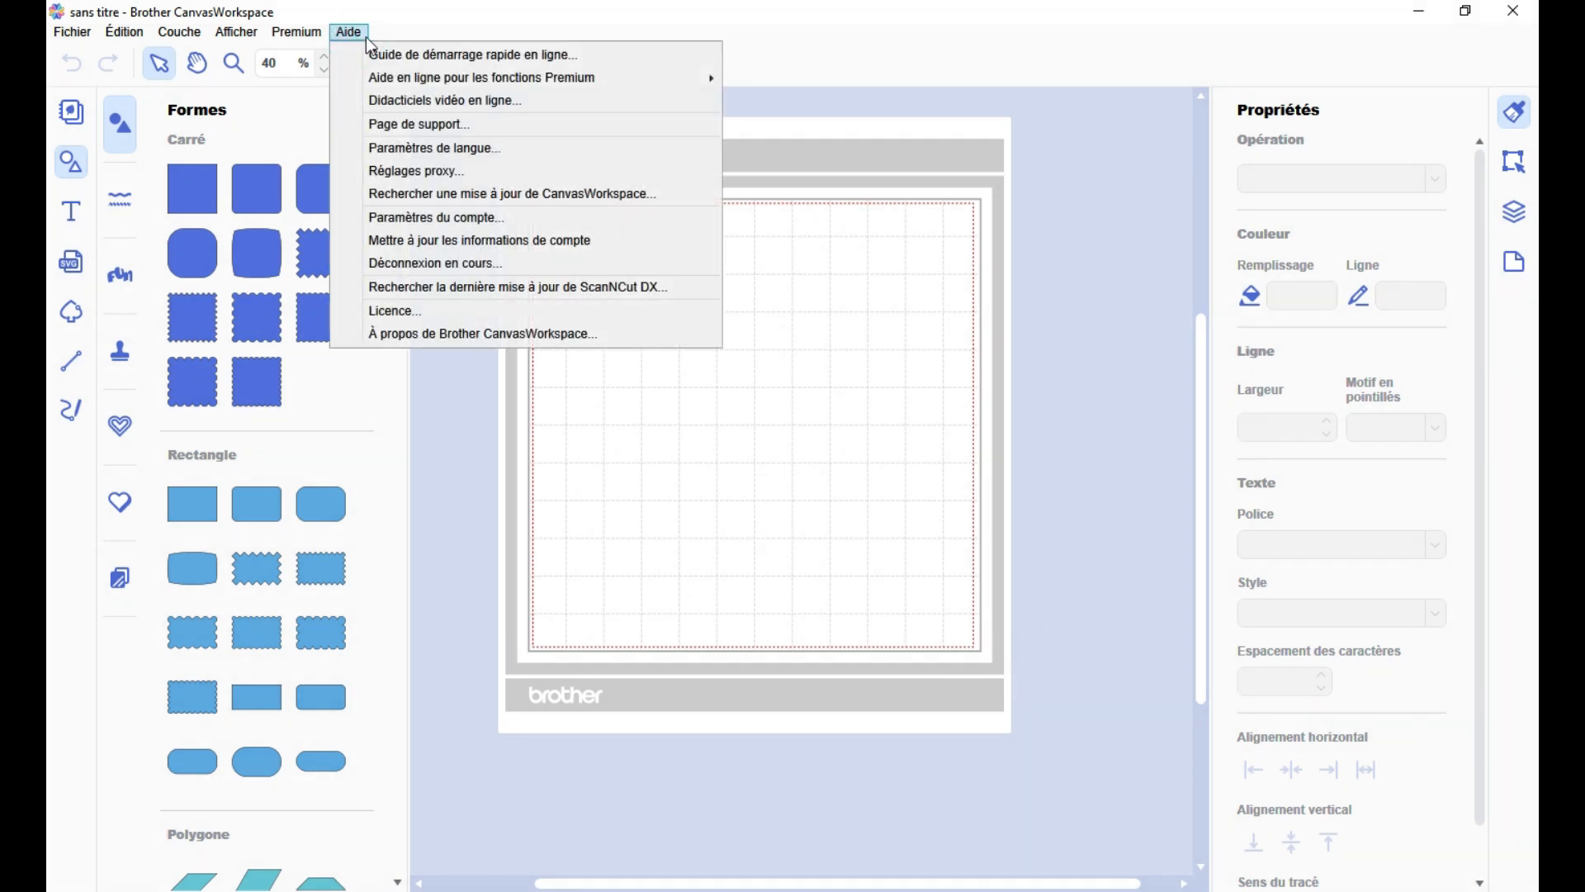
click(606, 201)
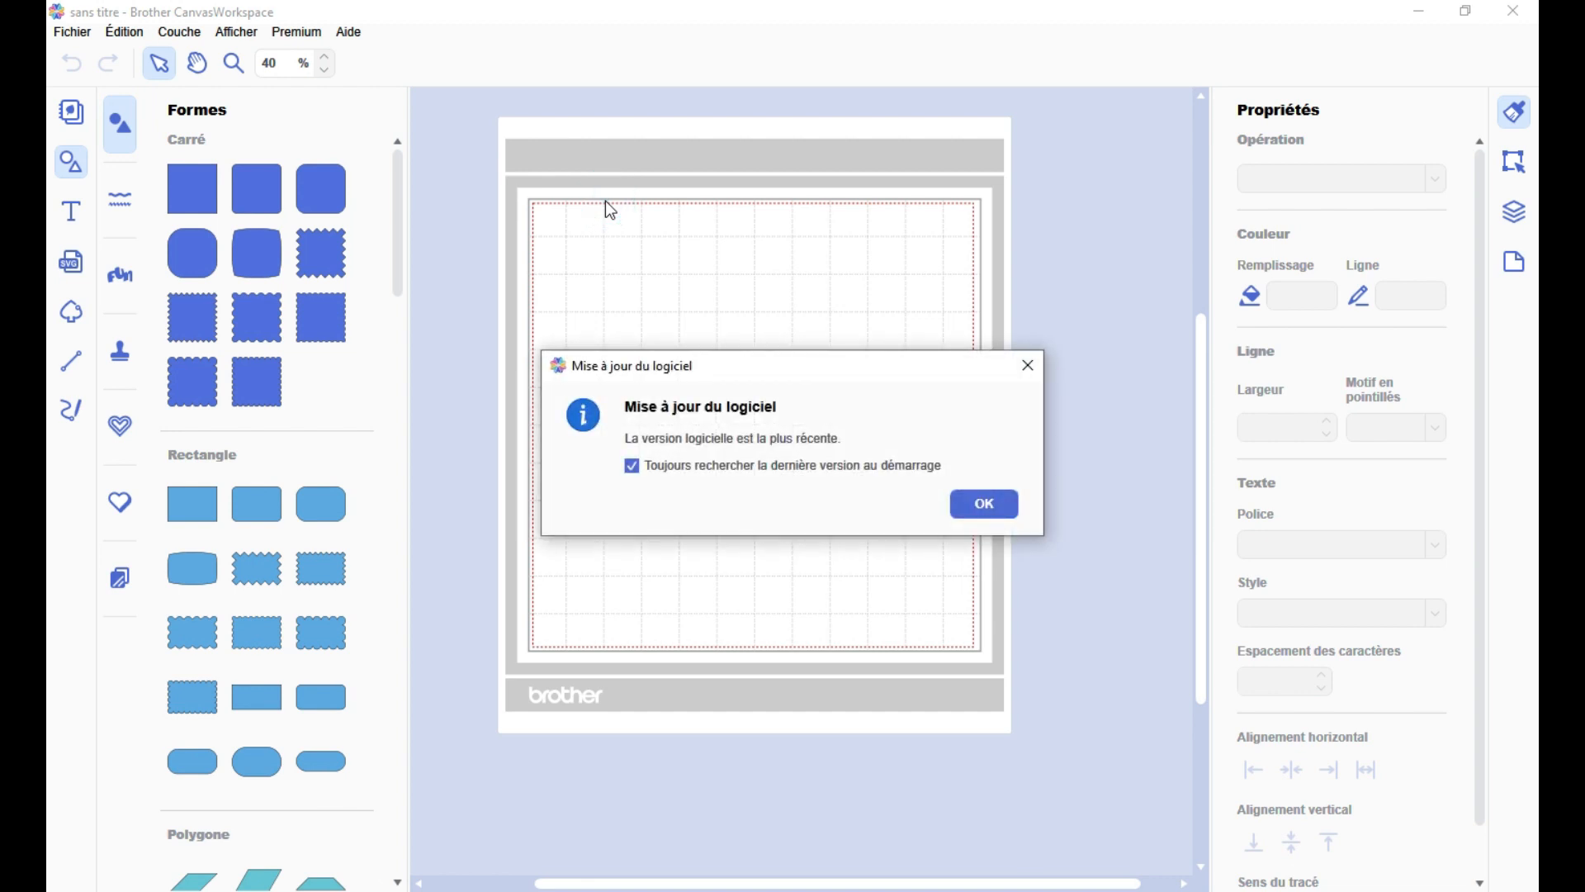
click(632, 464)
key(Return)
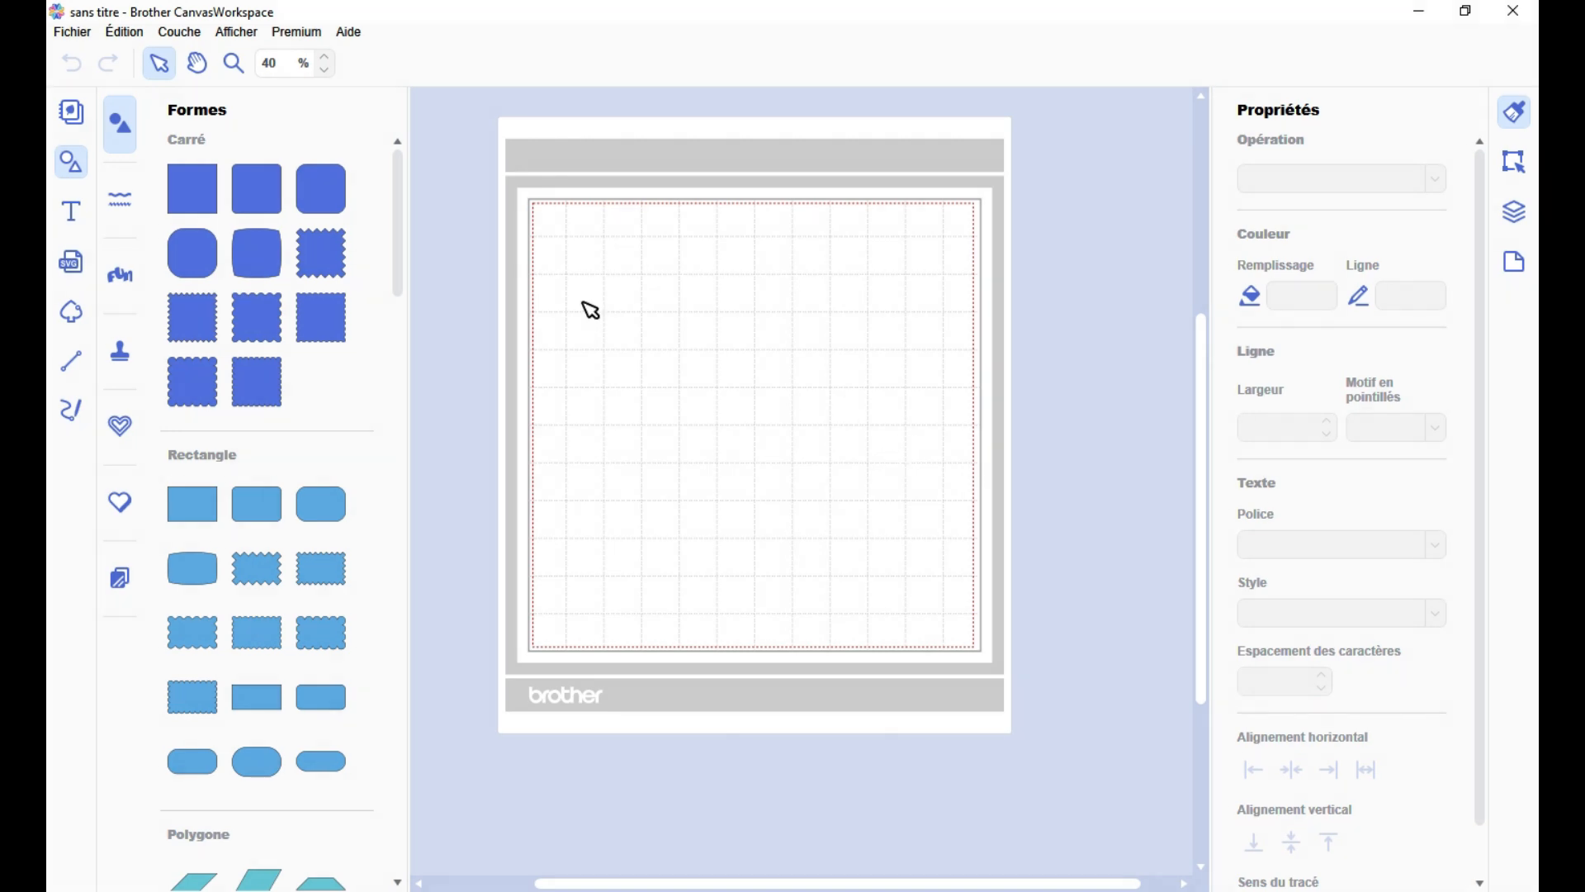
- Place two 100 mm squares on the mat so that they partly overlap diagonally
click(201, 187)
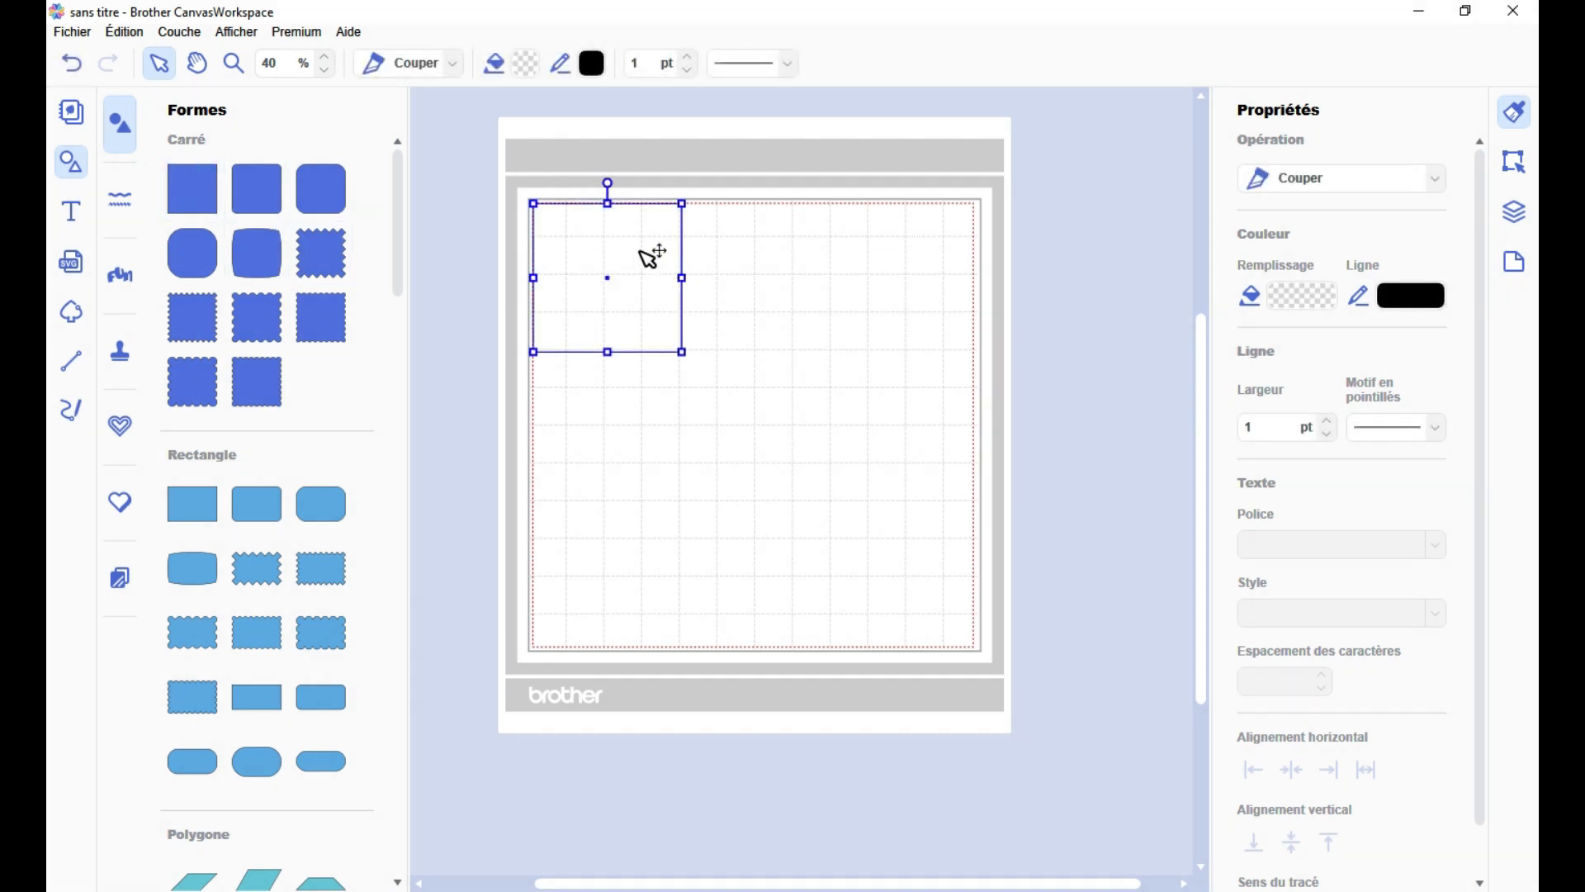
mouse_move(675, 320)
mouse_down()
mouse_move(658, 319)
mouse_move(700, 326)
mouse_up()
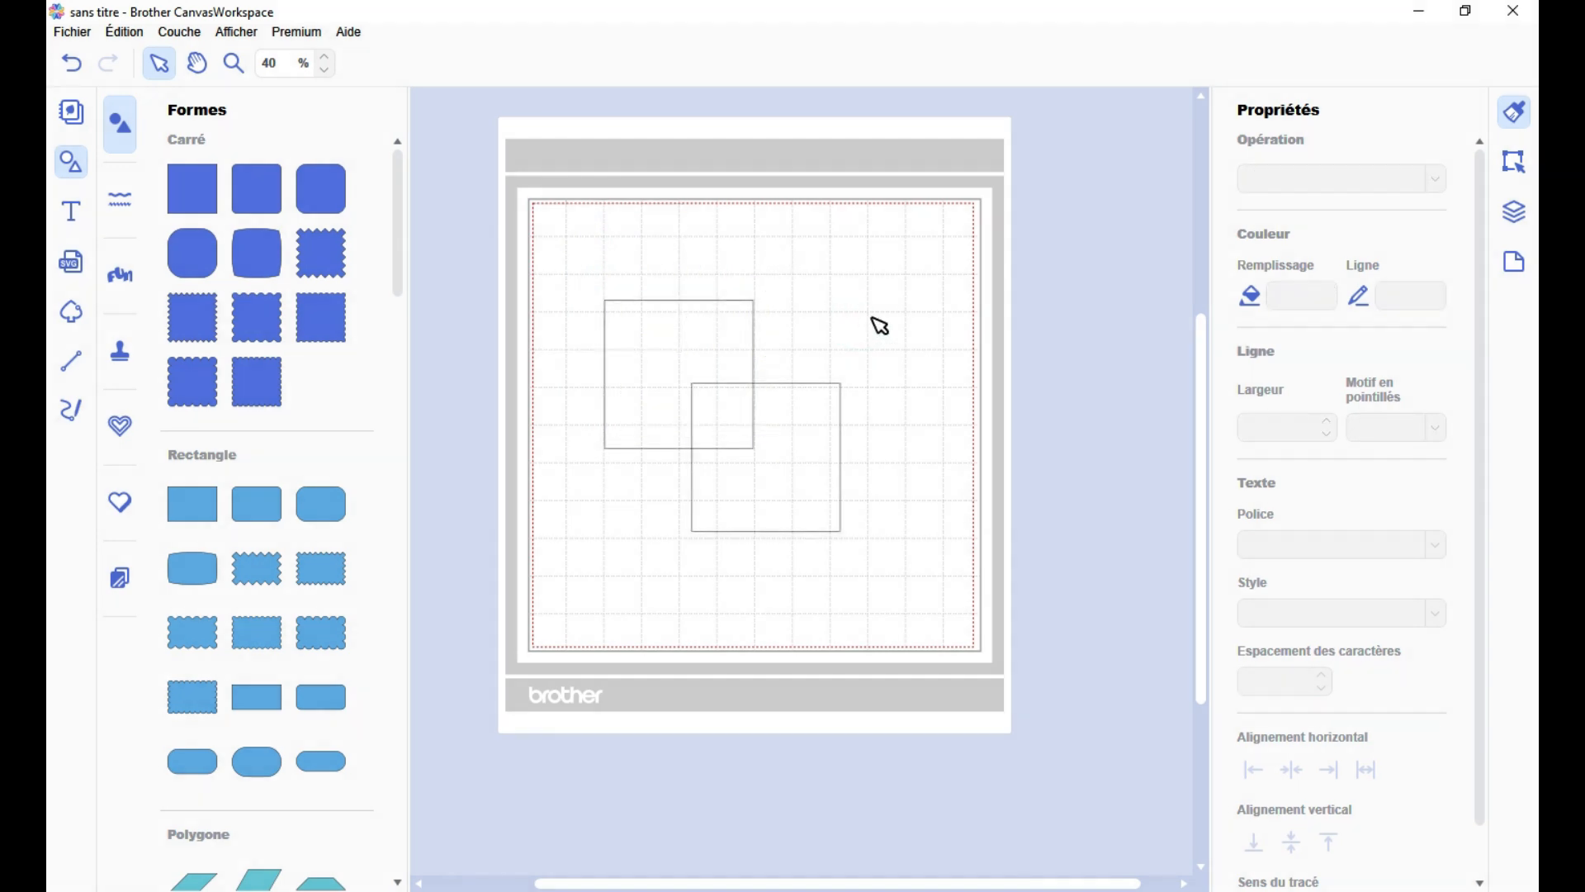
- Merge the two overlapping squares into one outline, show the overlap-processing options, and undo the merge
drag(883, 300, 715, 446)
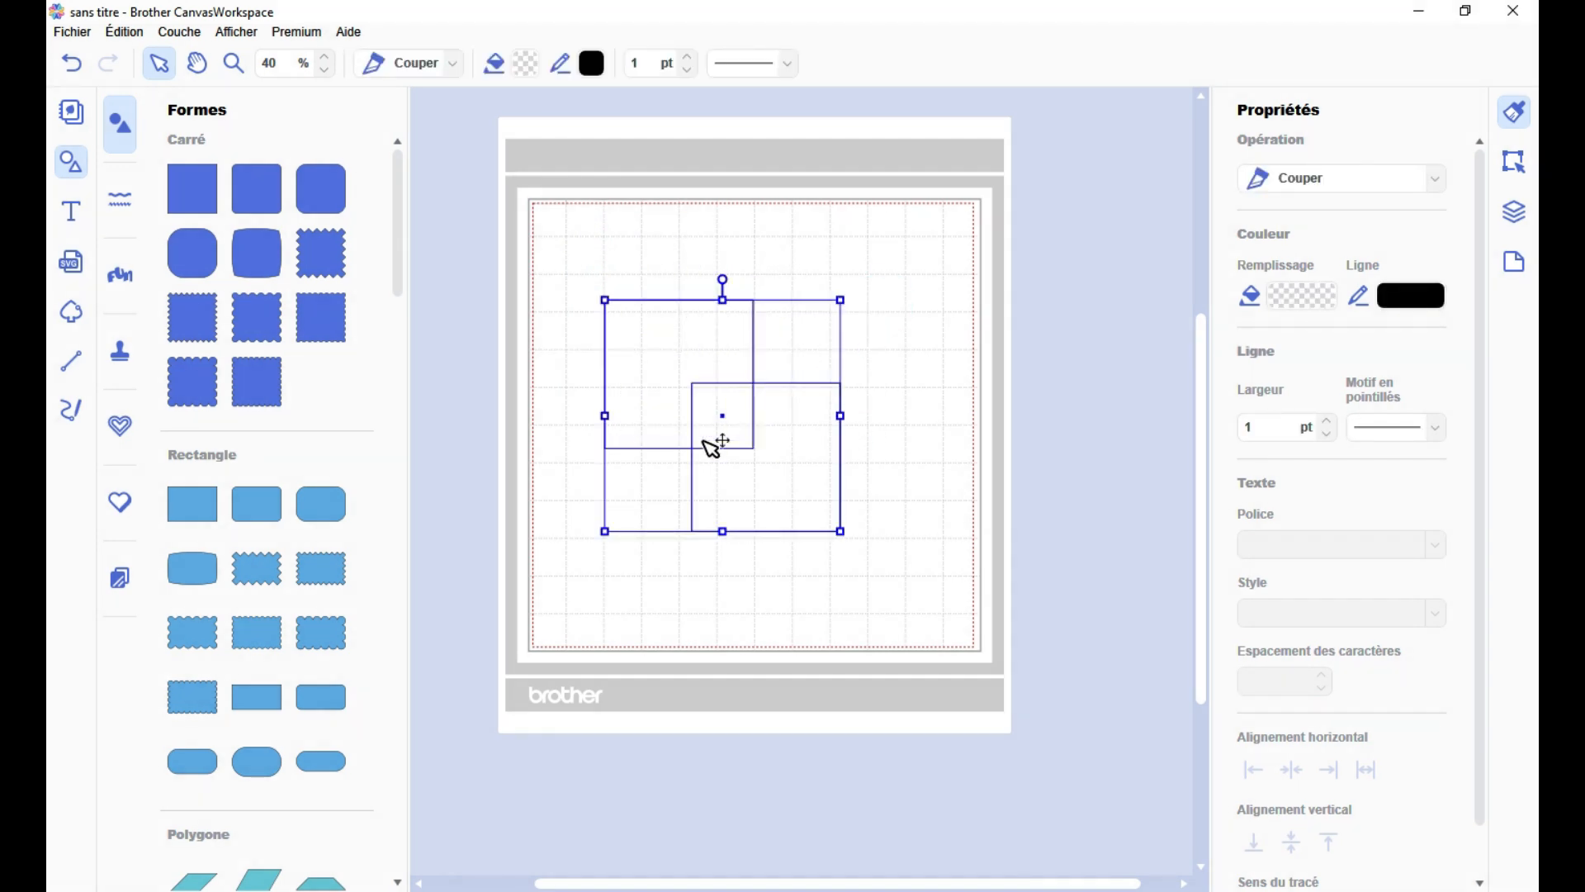
key(ctrl+w)
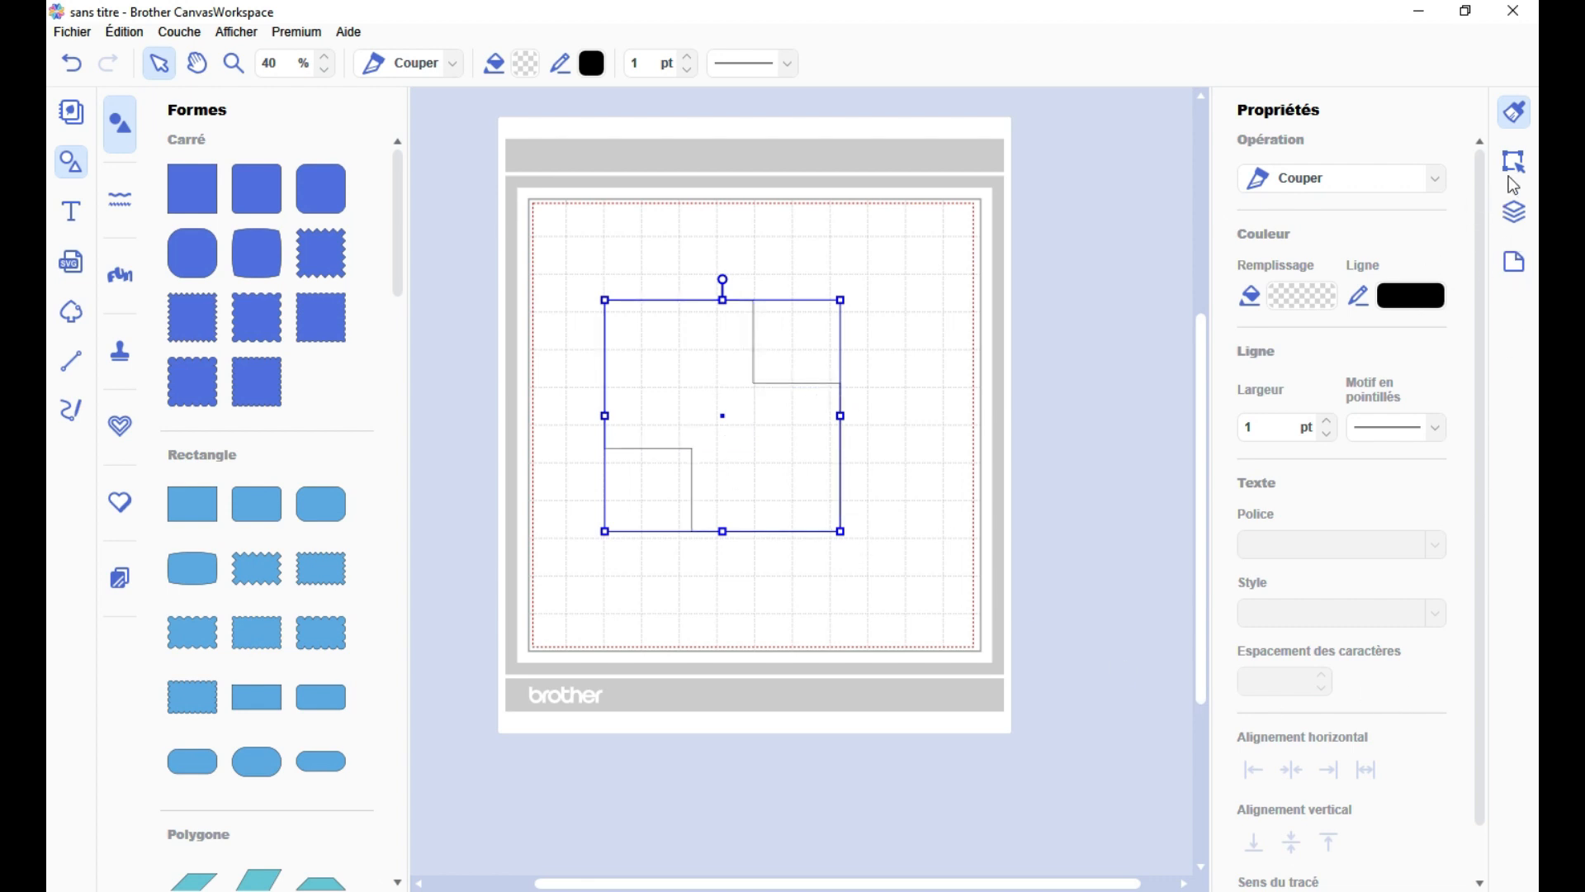
click(1513, 165)
scroll(1330, 570, down, 3)
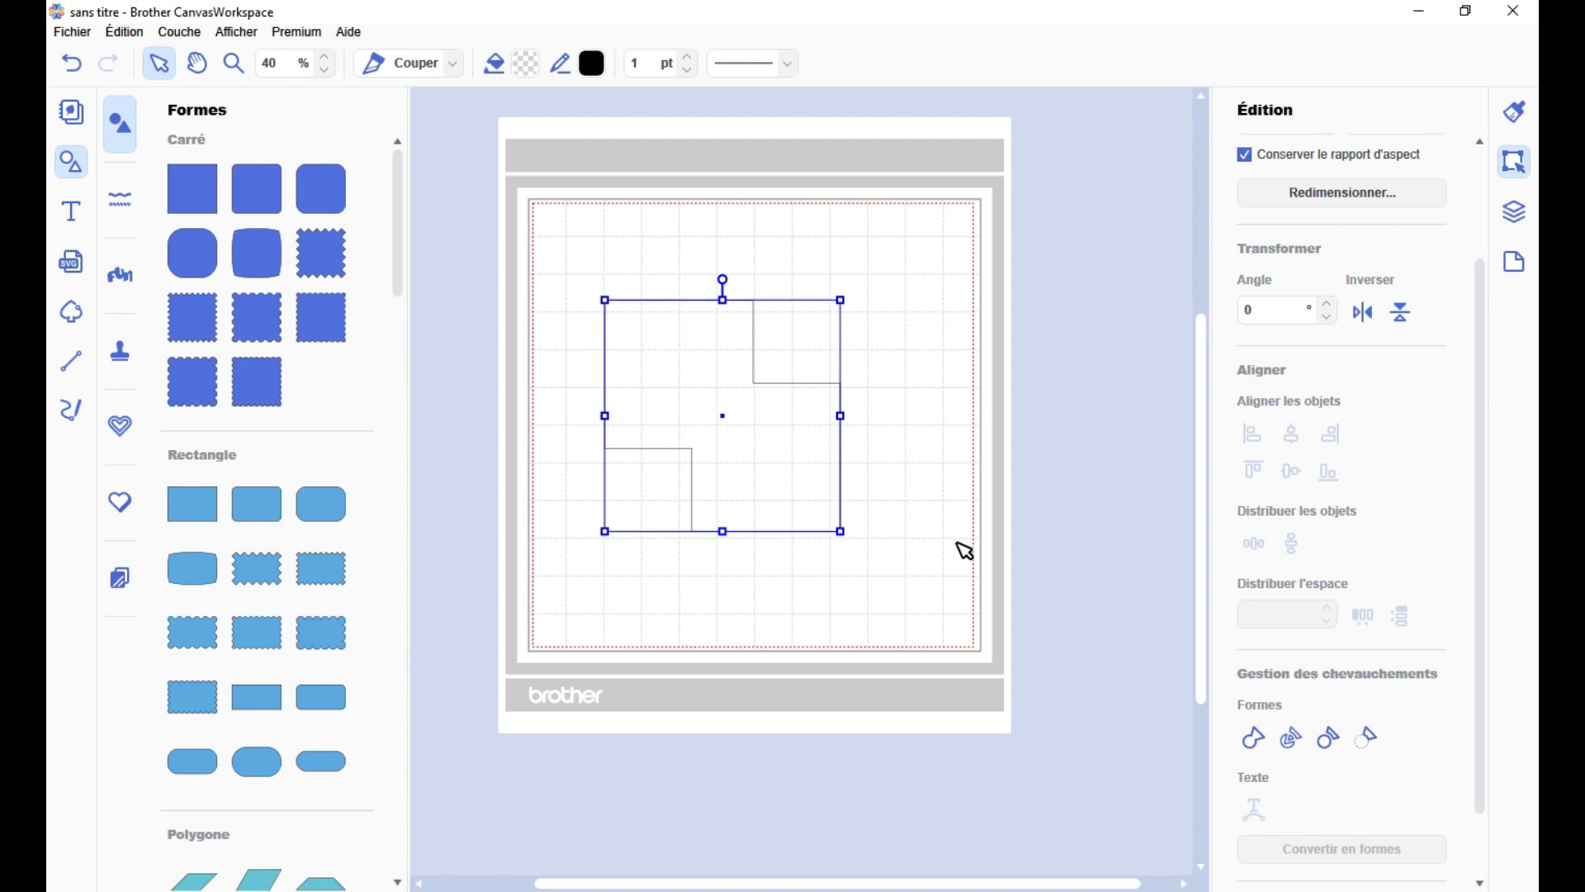
key(ctrl+z)
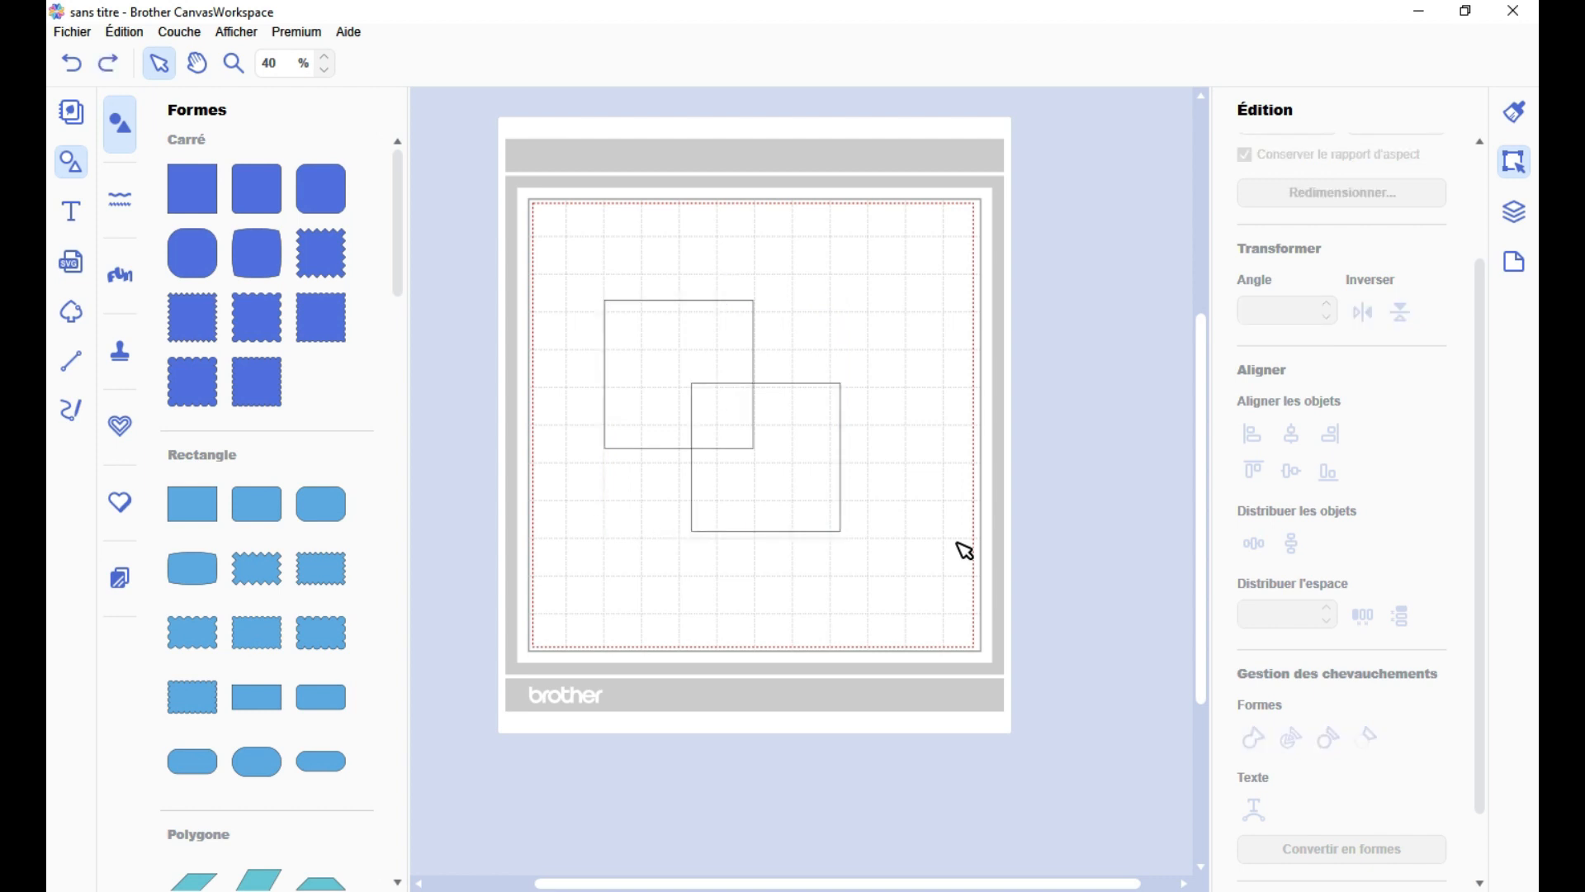
- Divide the two squares along their overlap, move the resulting pieces apart, and undo the division
click(715, 569)
drag(805, 447, 821, 441)
drag(950, 475, 703, 393)
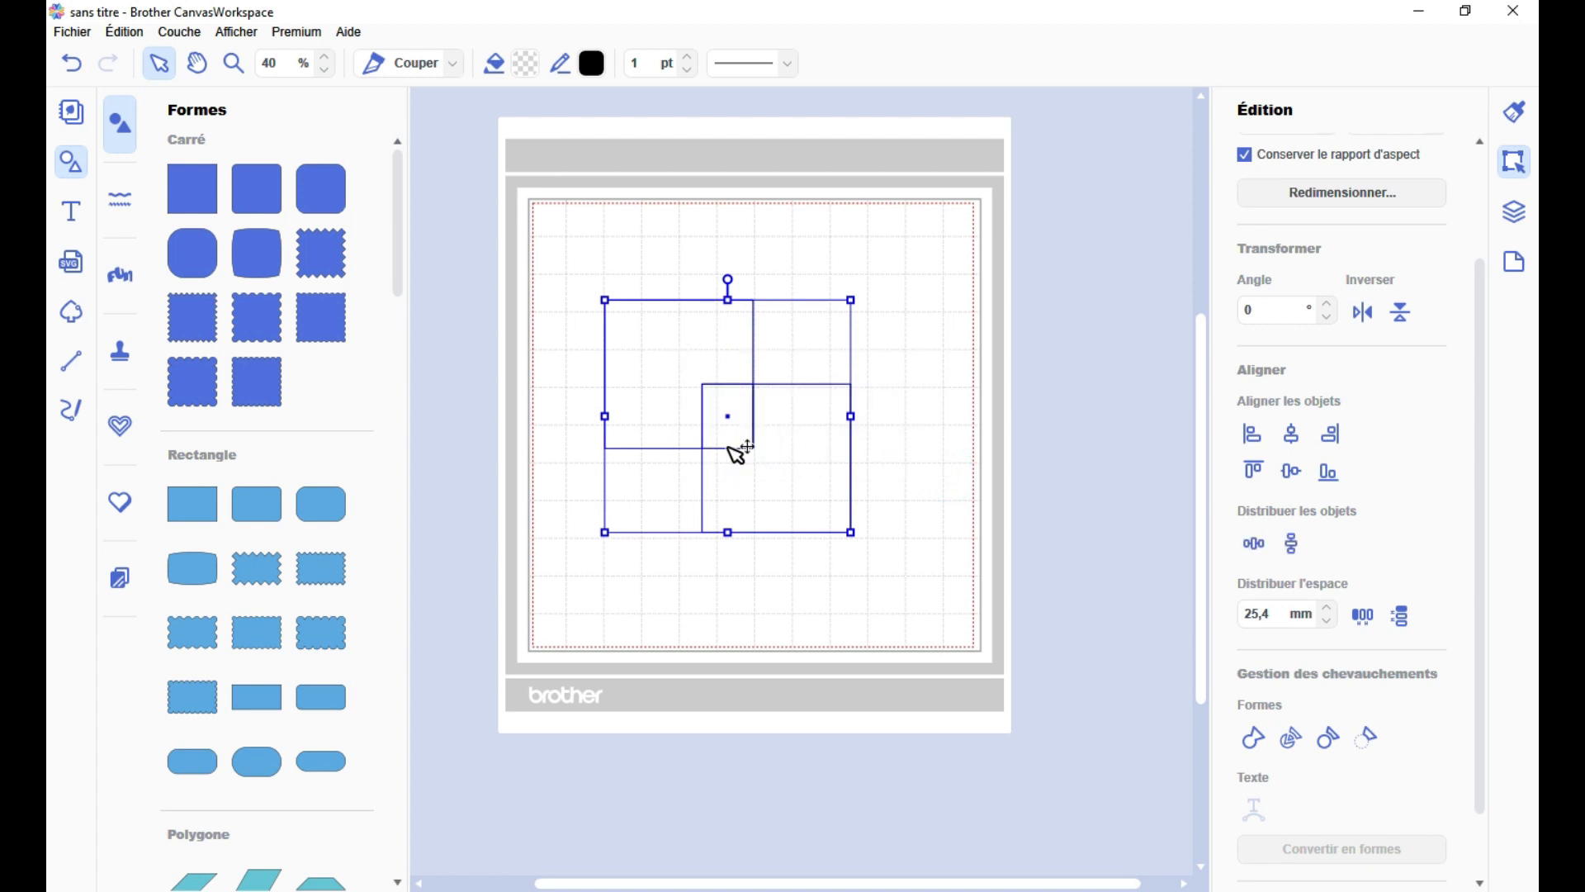
click(908, 435)
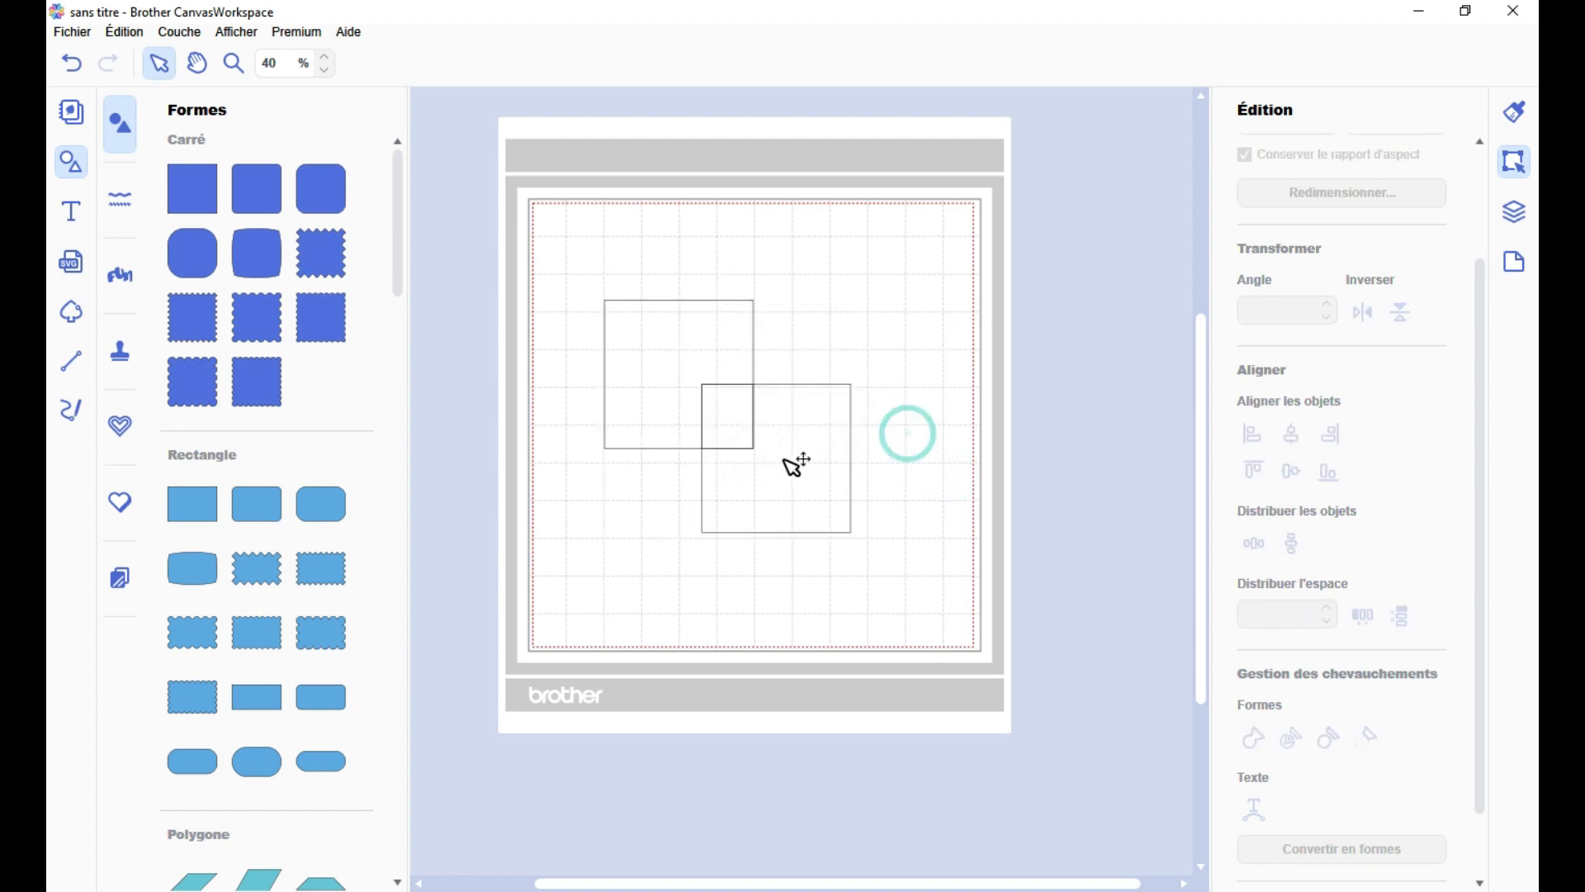
drag(784, 459, 850, 507)
drag(700, 354, 646, 311)
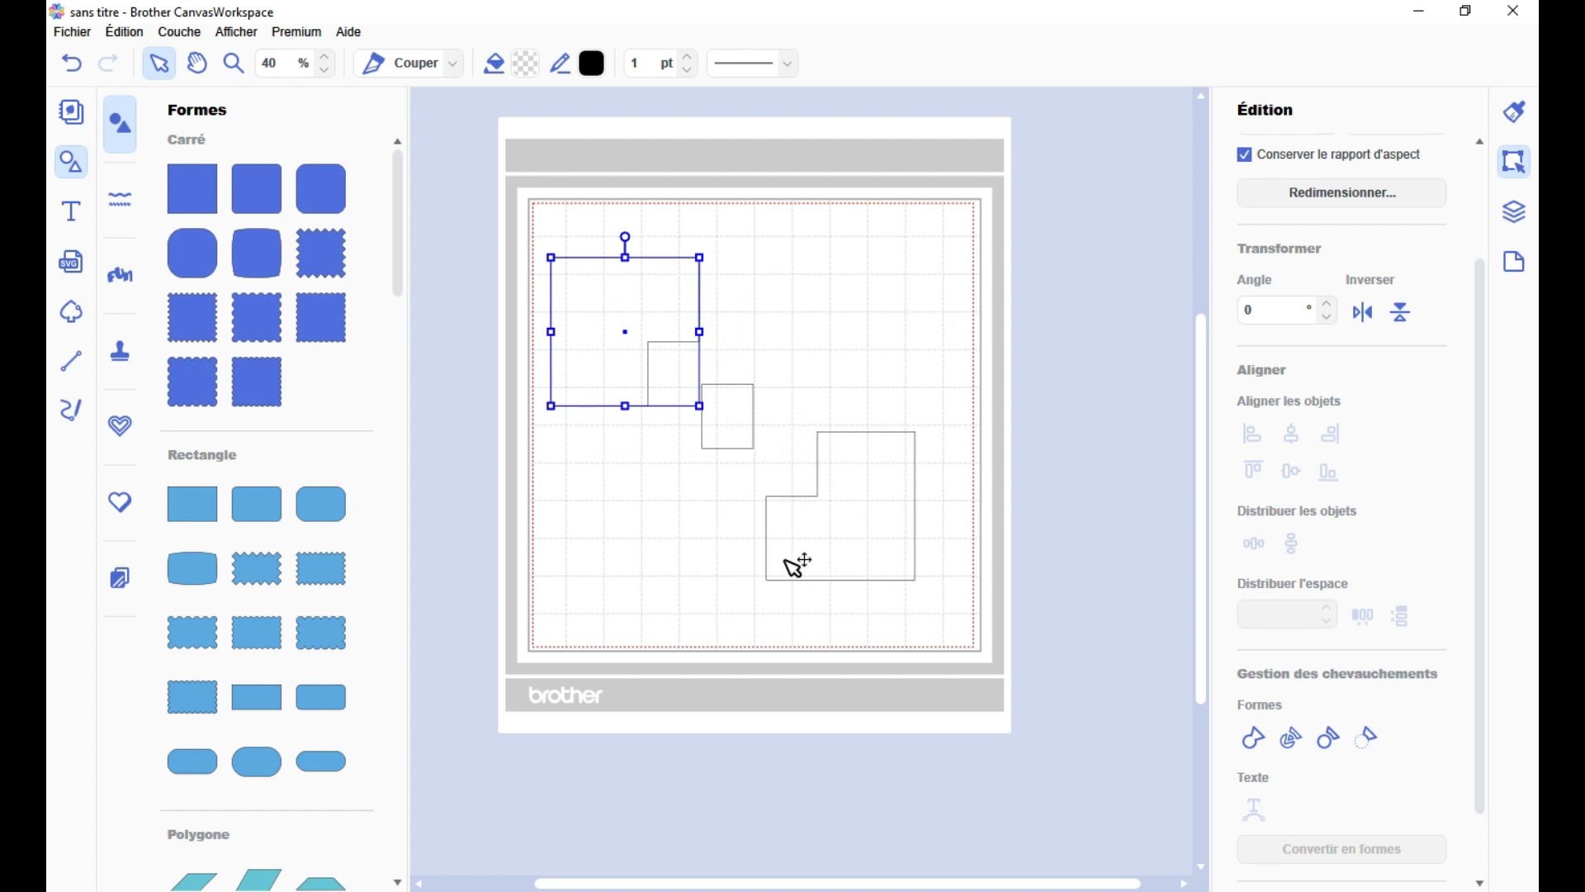
click(646, 558)
key(ctrl+z)
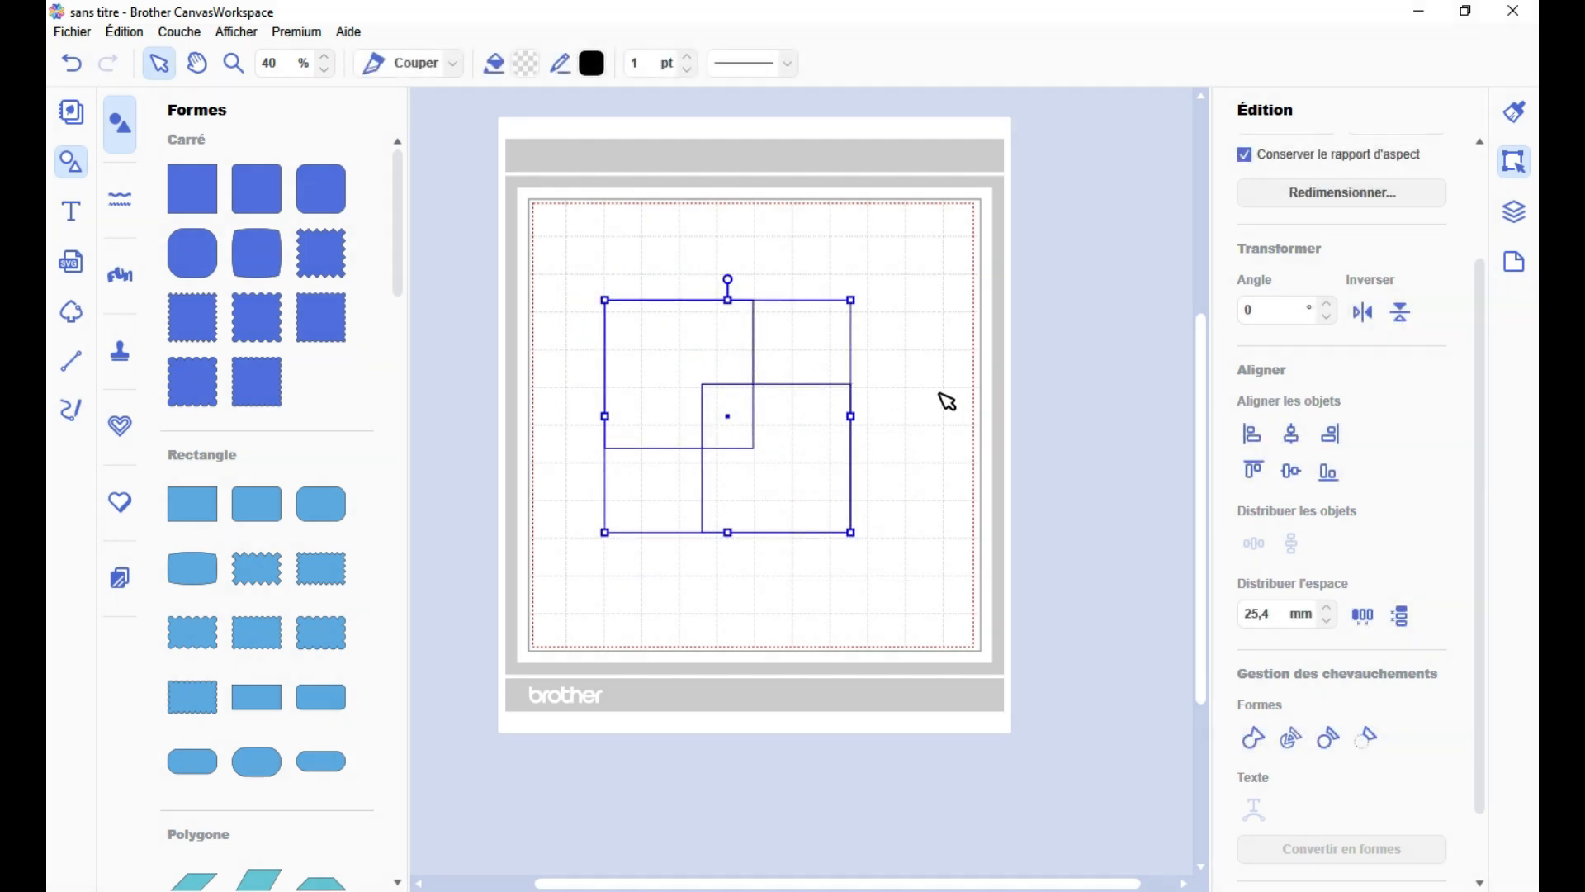
- Remove the overlap between the two squares and move the front square away from the notched one
click(946, 400)
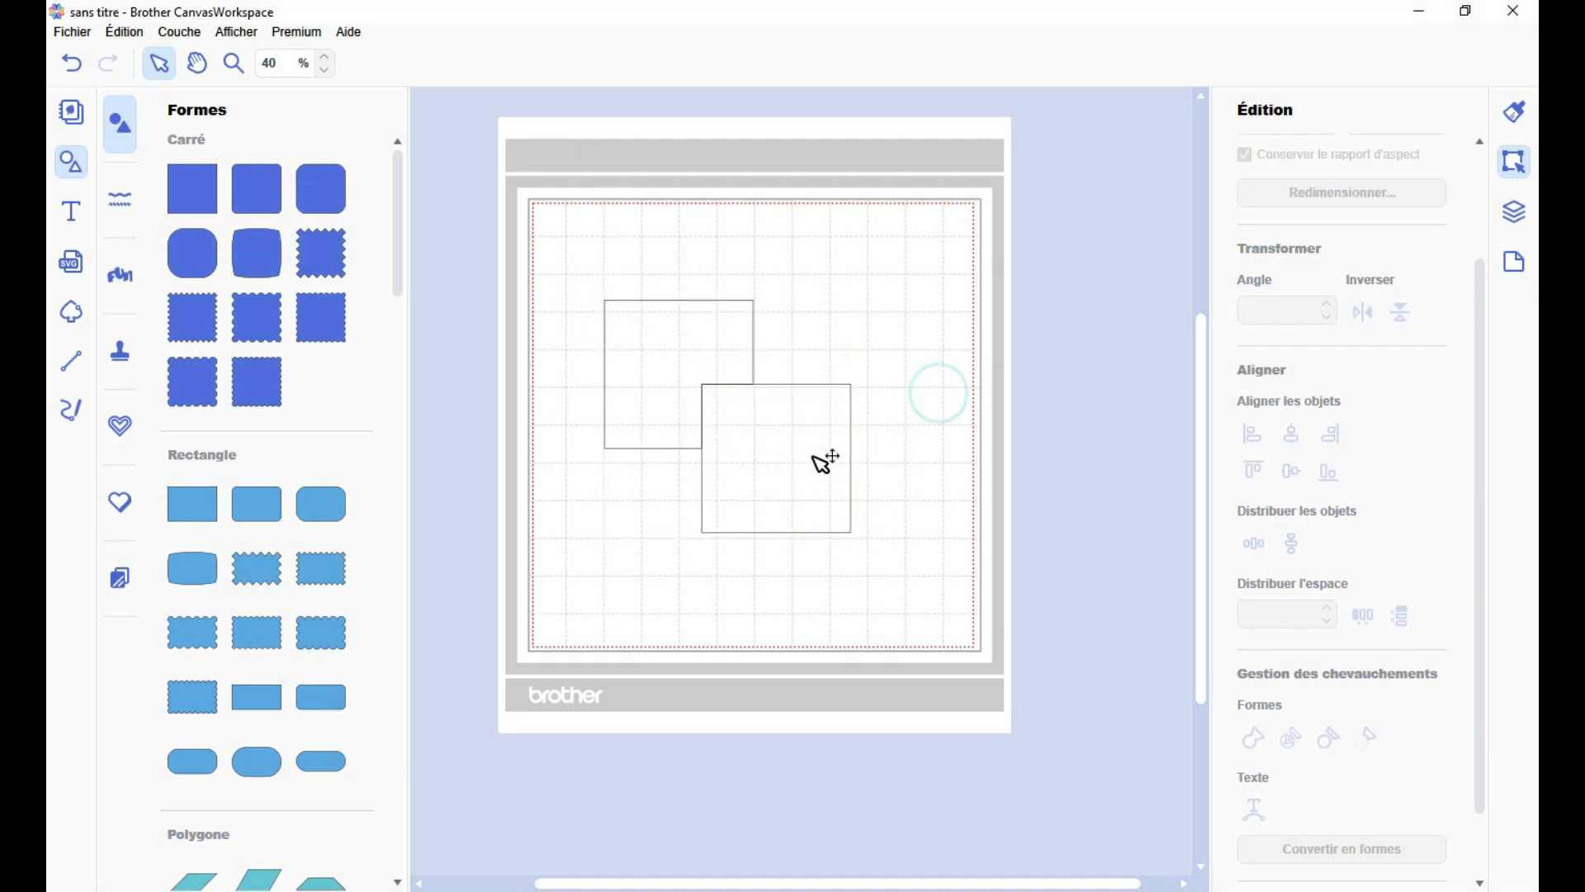
drag(826, 458, 883, 502)
click(908, 368)
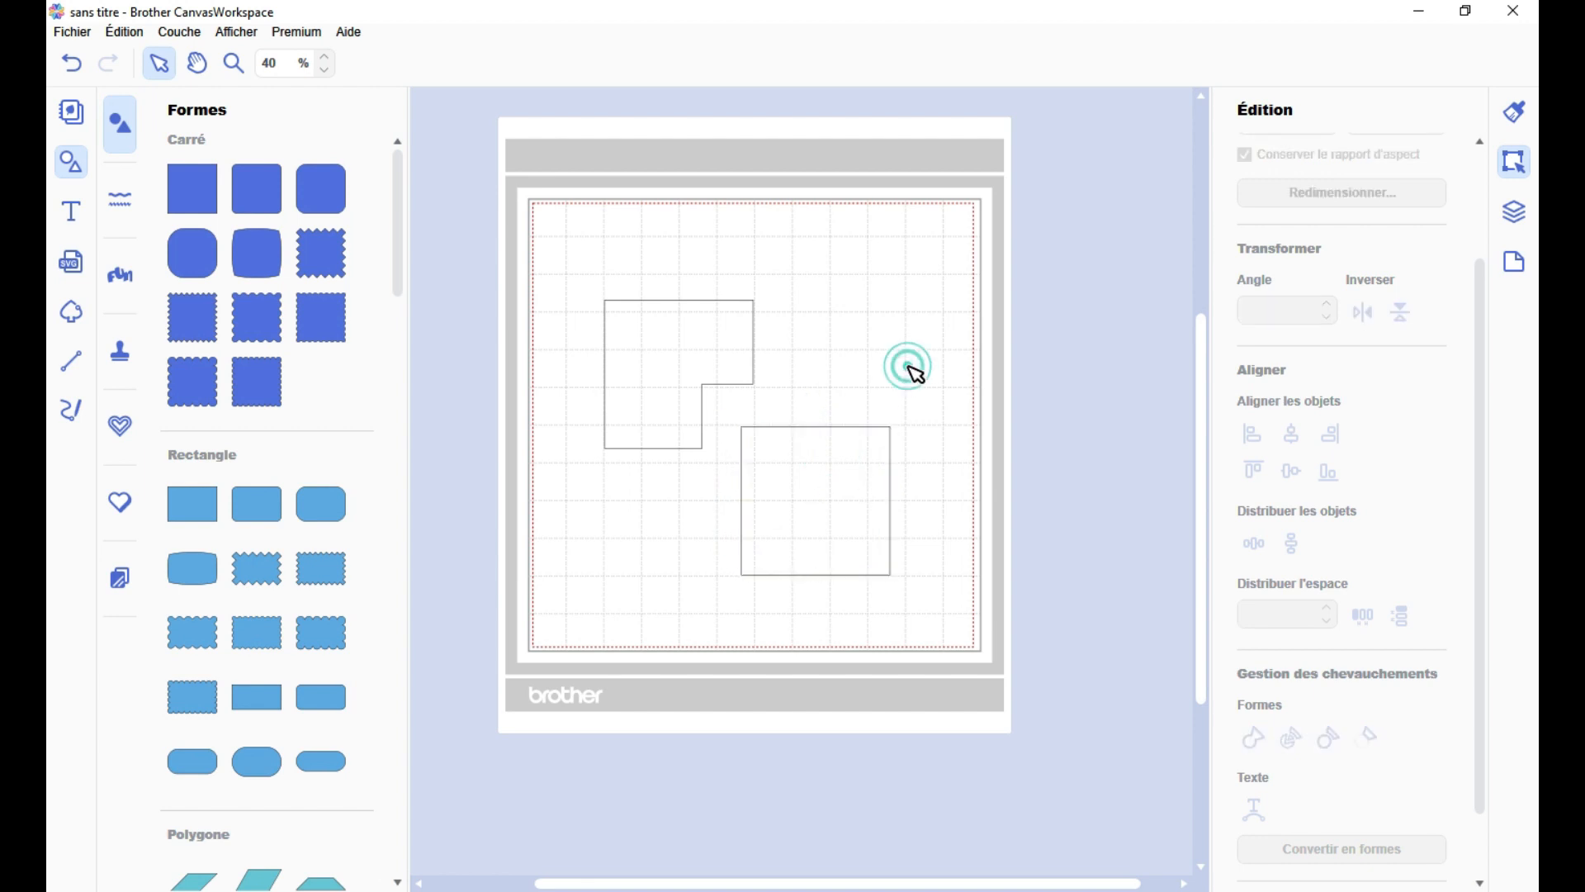
- Subtract the front square from the back one, inspect the remaining L-shape, and undo back to the two original overlapping squares
click(849, 488)
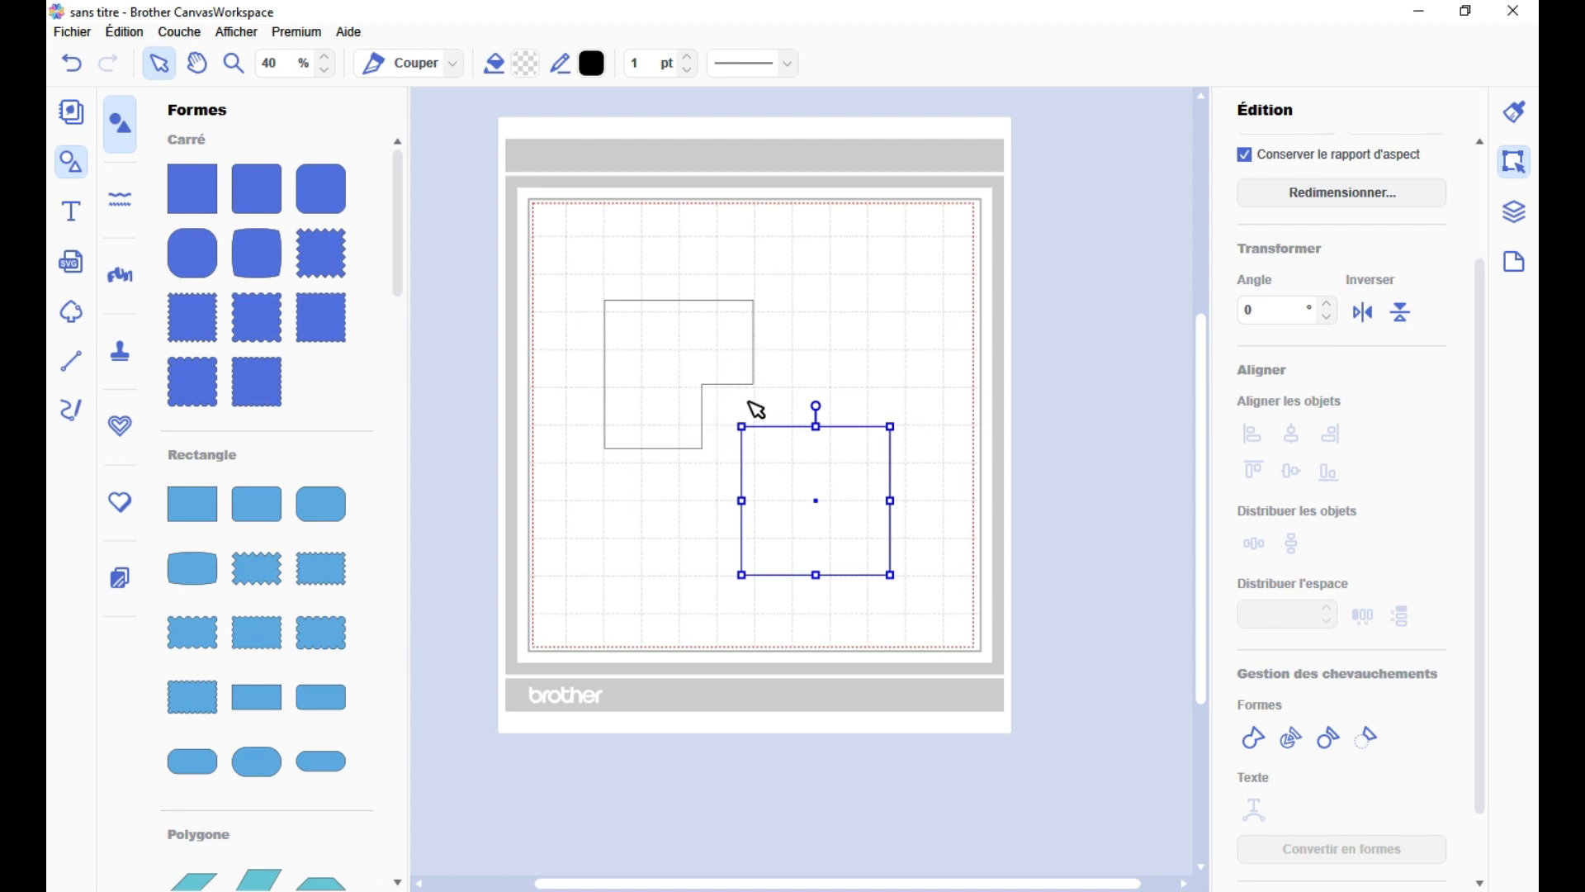
drag(794, 451, 661, 379)
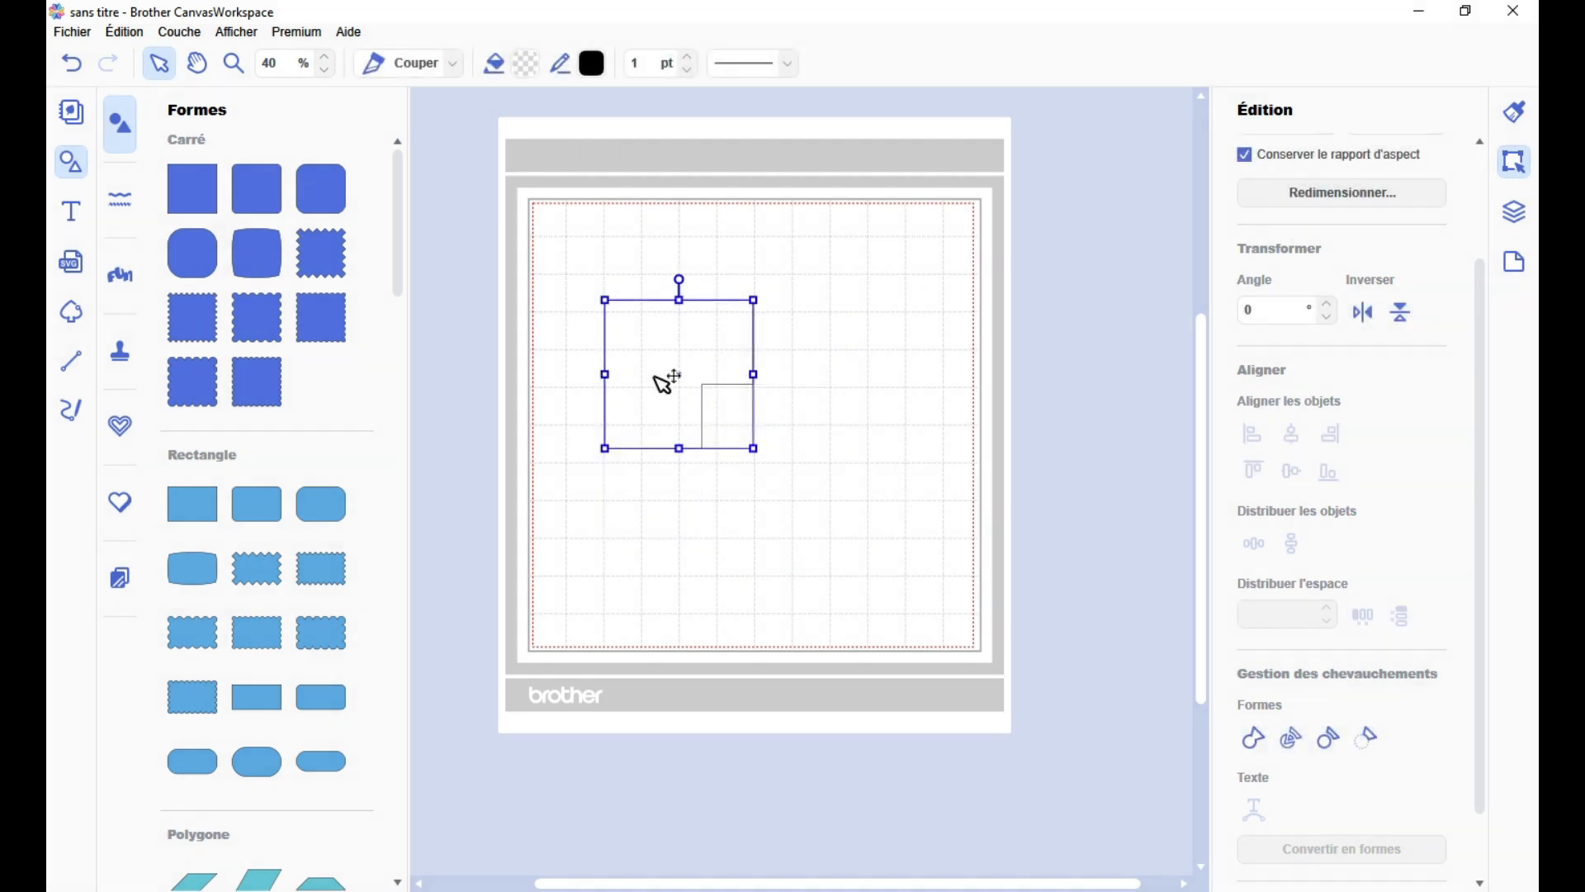
click(854, 418)
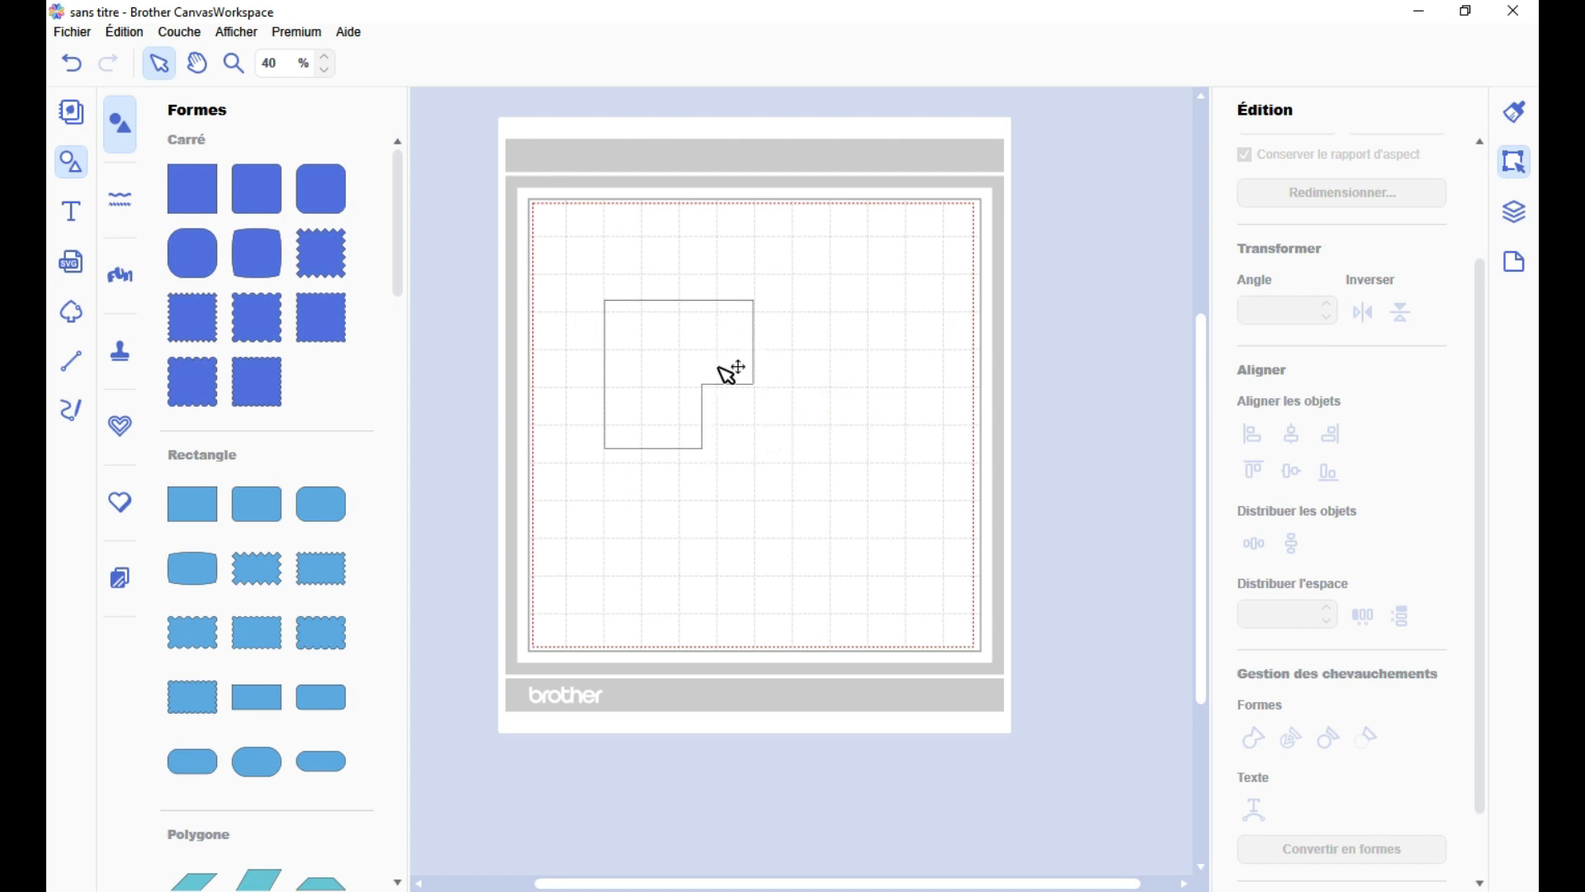
click(655, 370)
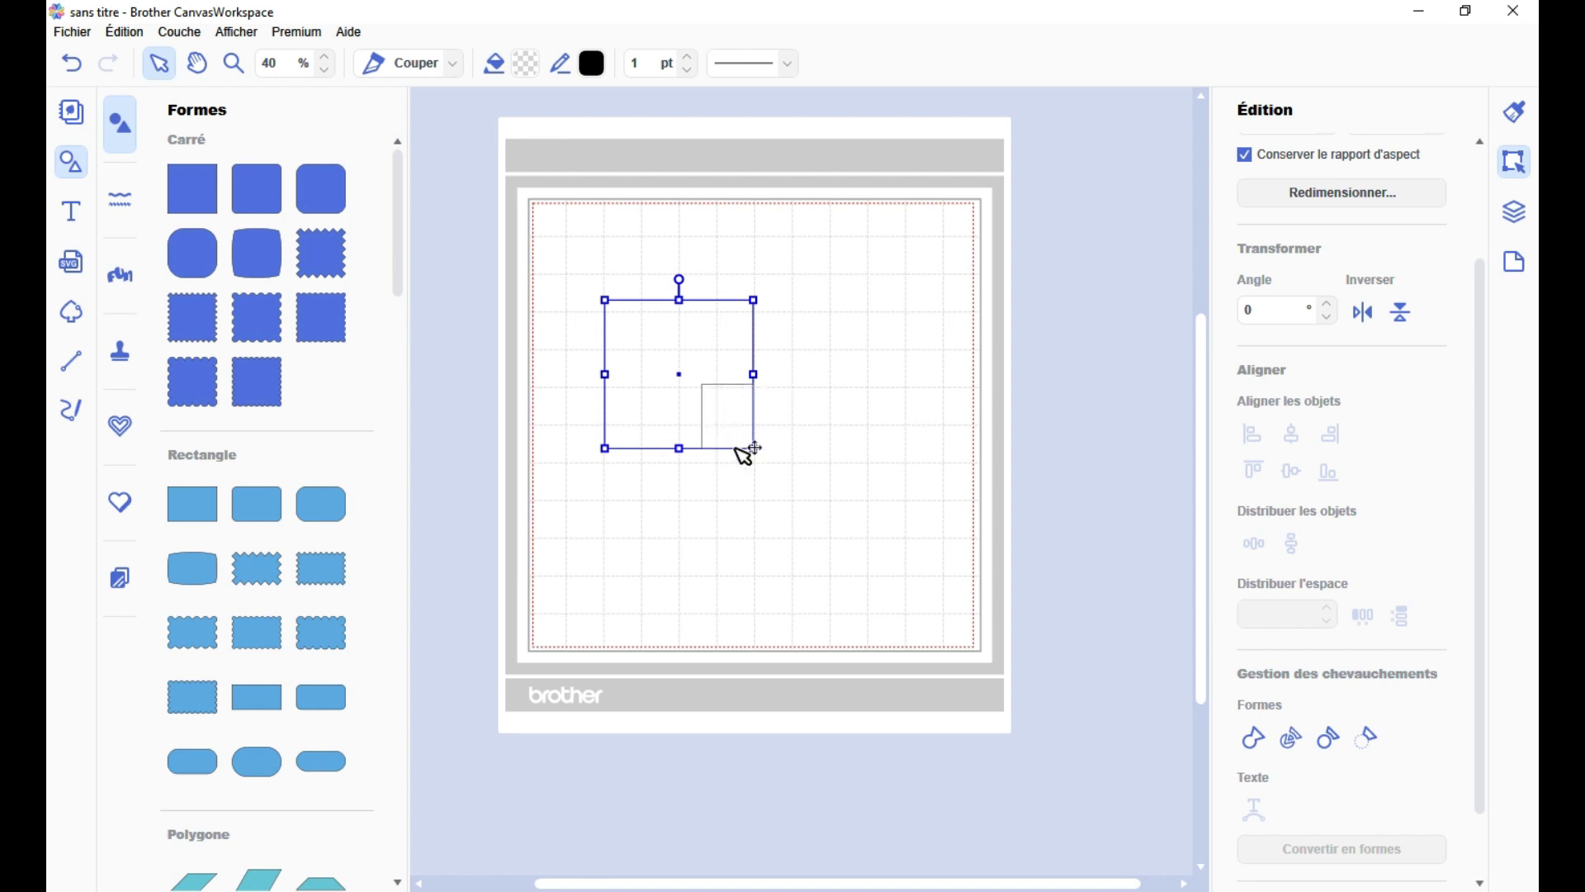
click(821, 439)
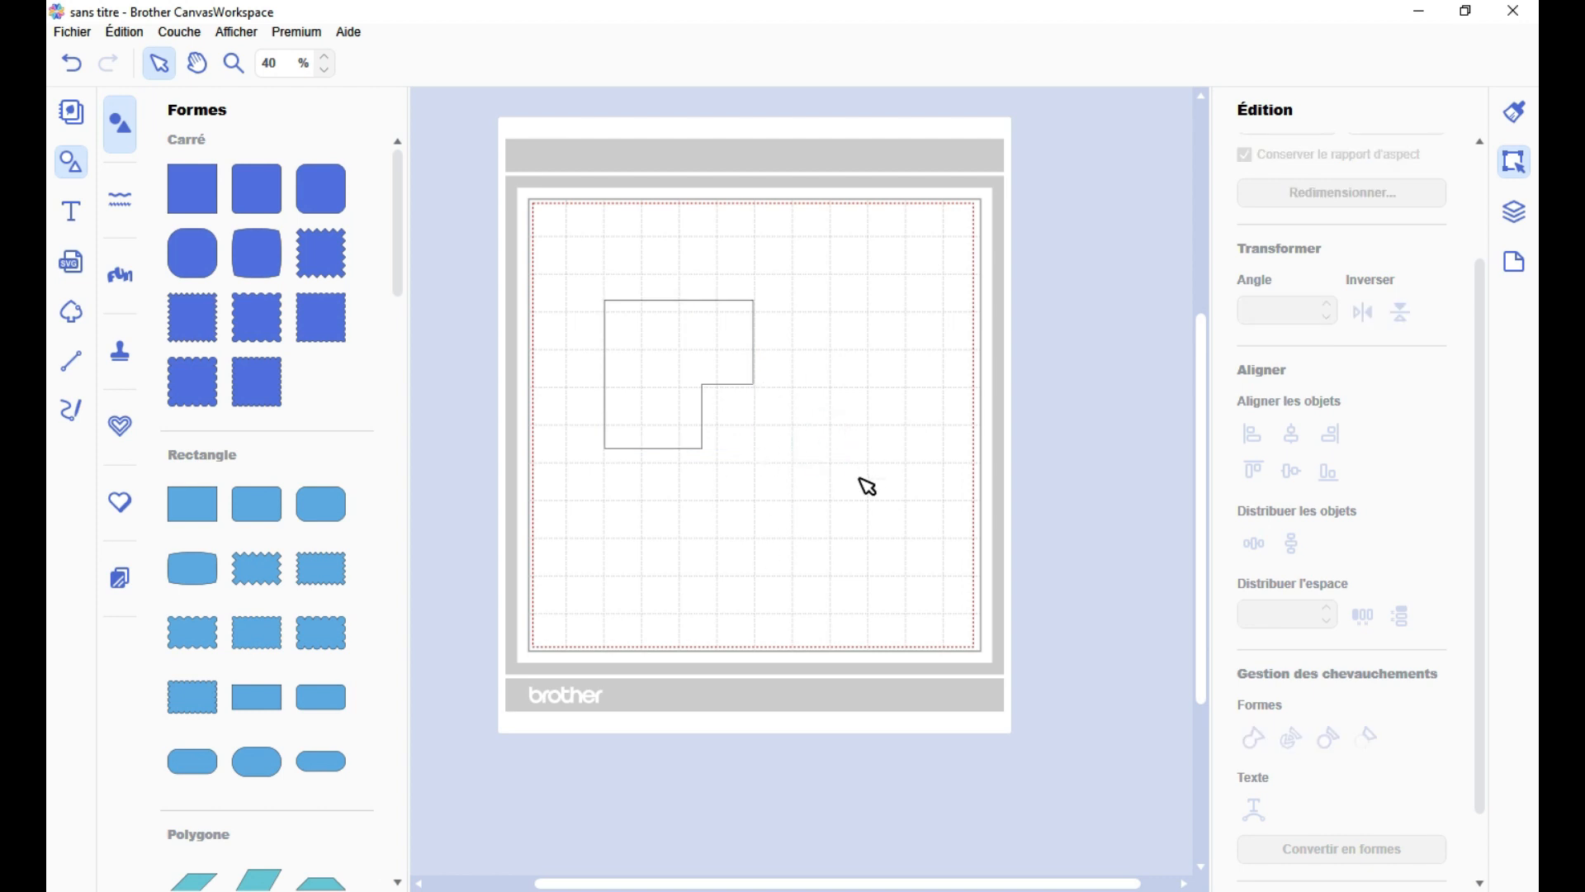
key(ctrl+z)
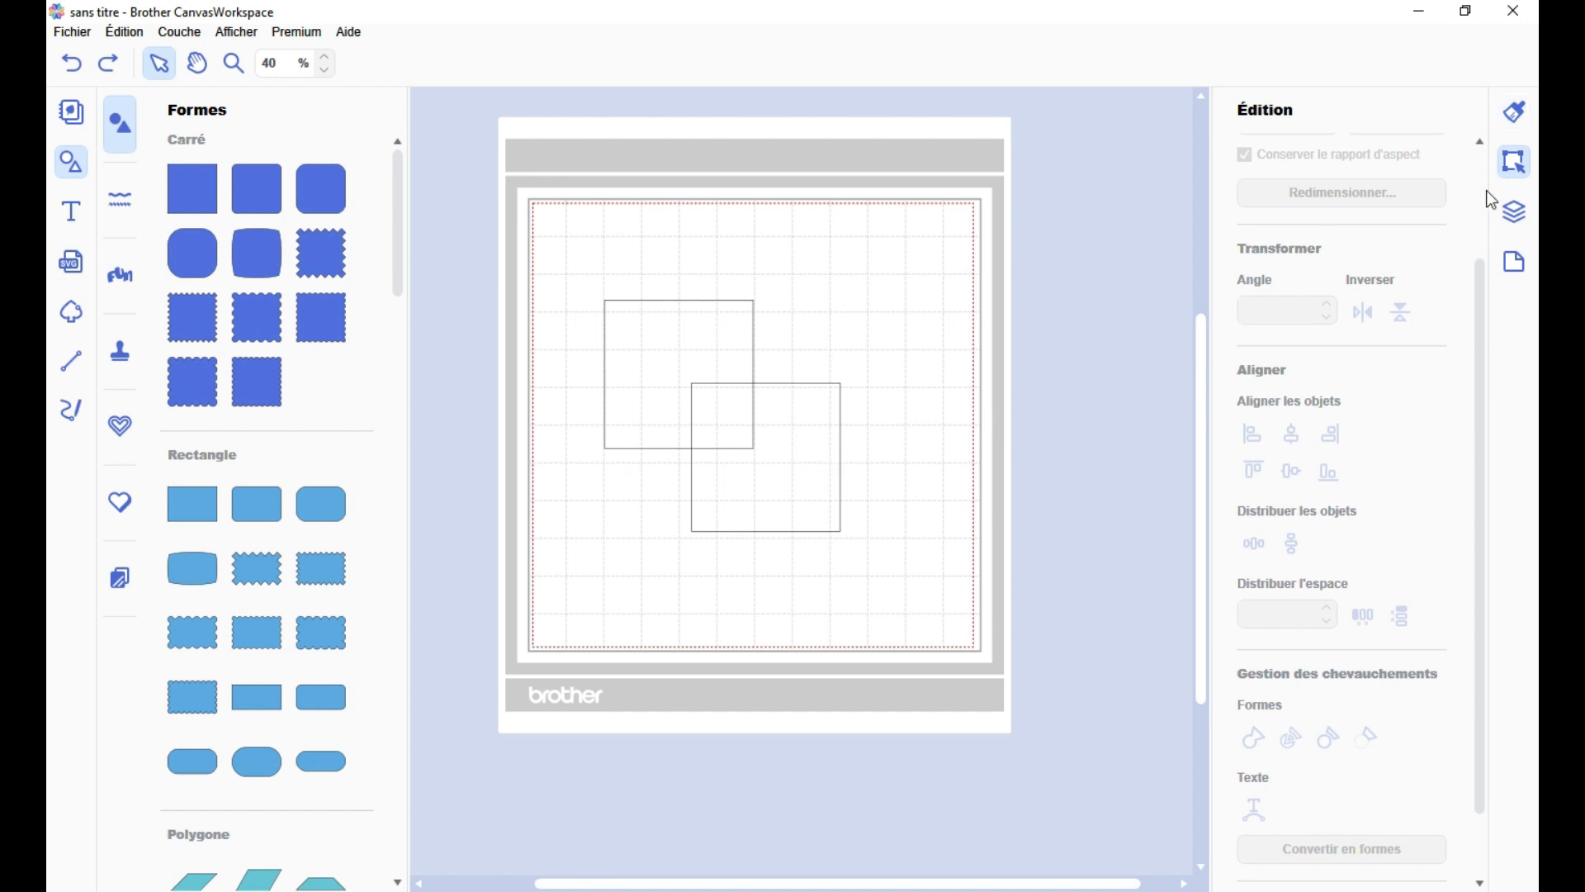
- Move the two squares side by side near the mat's upper edge, at about X 12.2, Y 14.3 mm and X 128.9, Y 15.7 mm
scroll(1391, 472, up, 3)
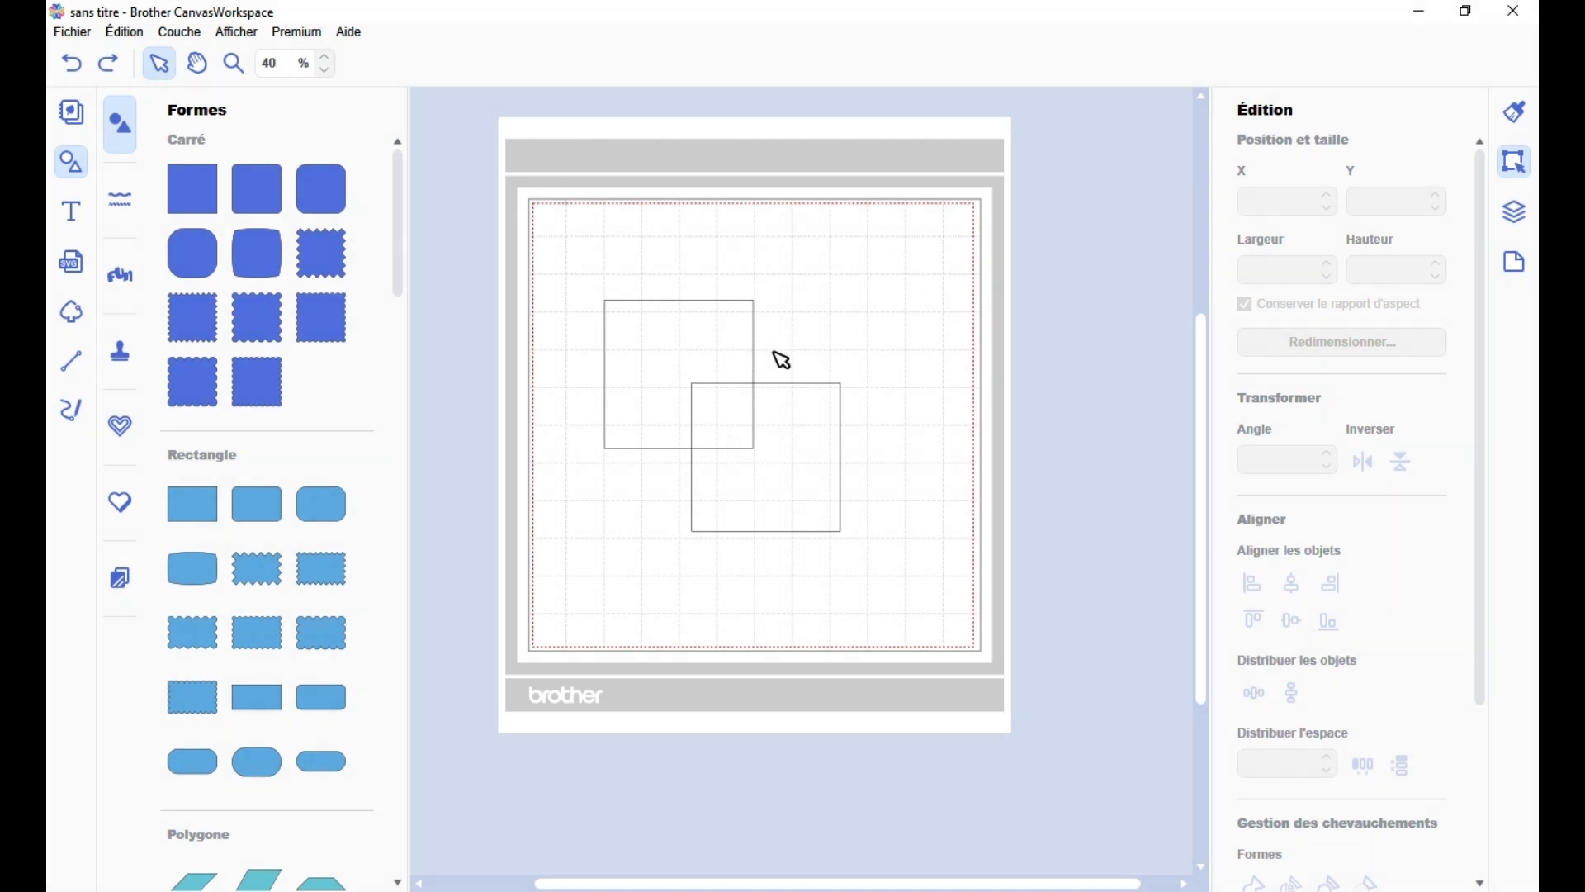
drag(726, 350, 667, 270)
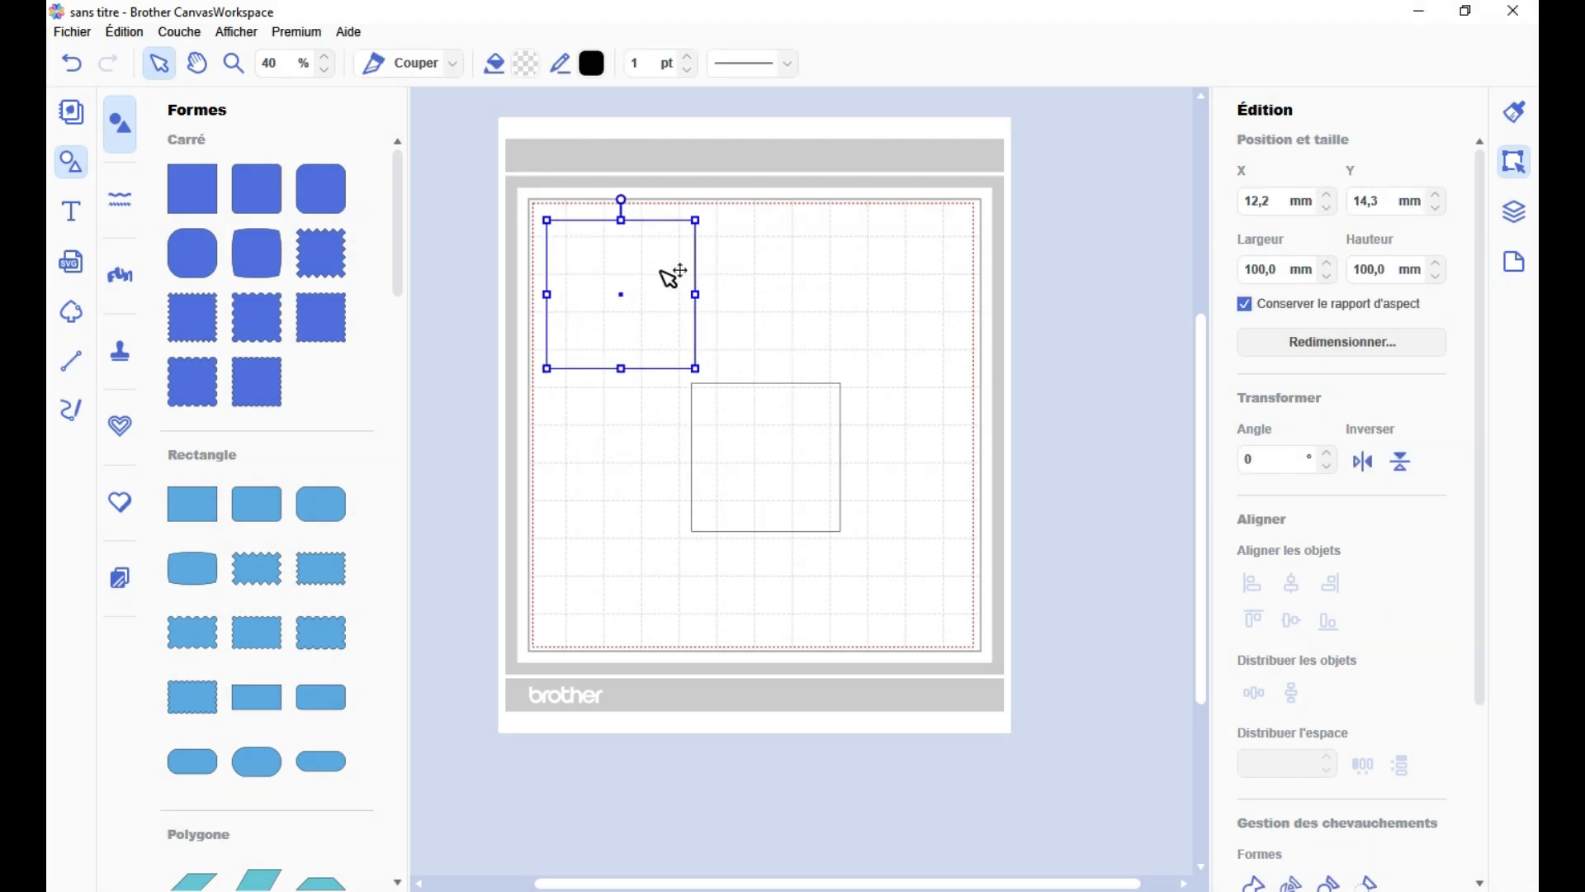
drag(794, 463, 823, 302)
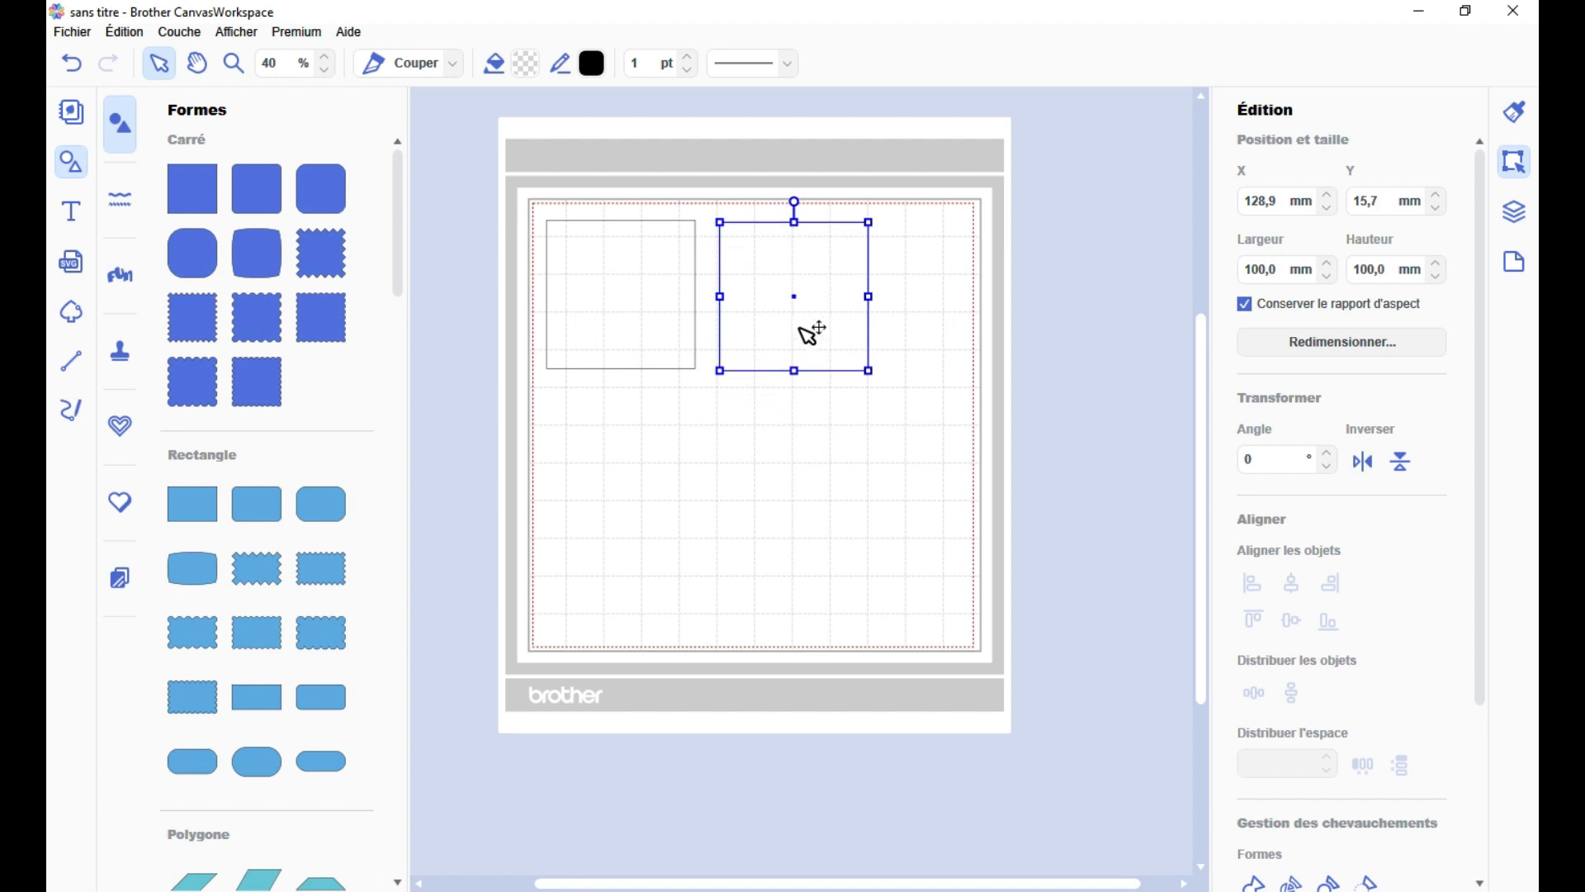
click(796, 431)
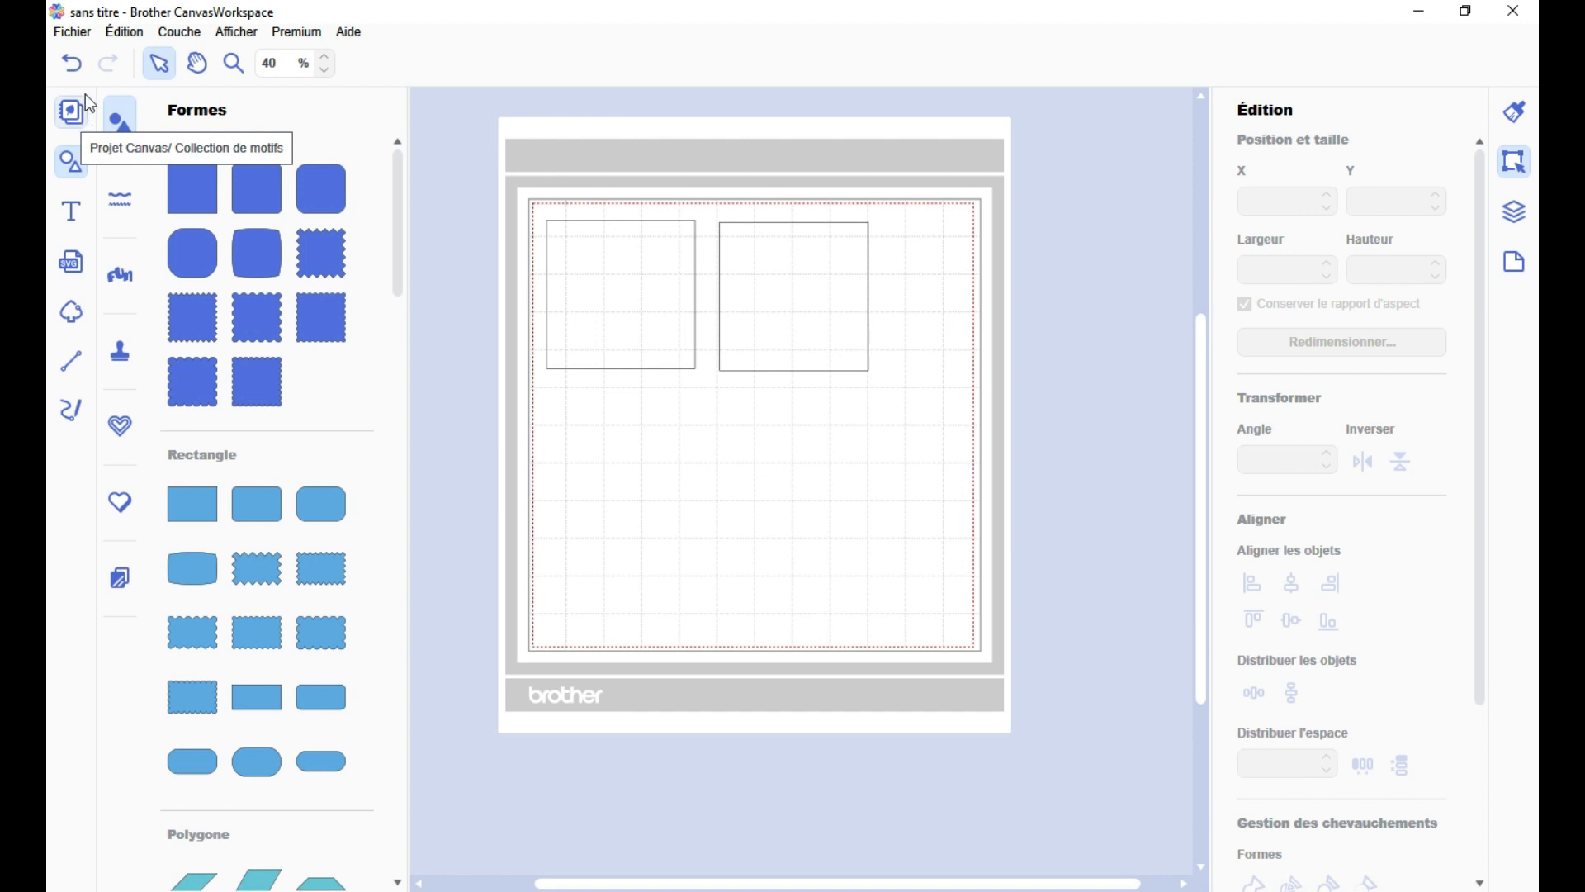
- Review the file commands, switch to File Explorer, and examine the thumbnail preview of Test.cwprj among the project folders
click(72, 31)
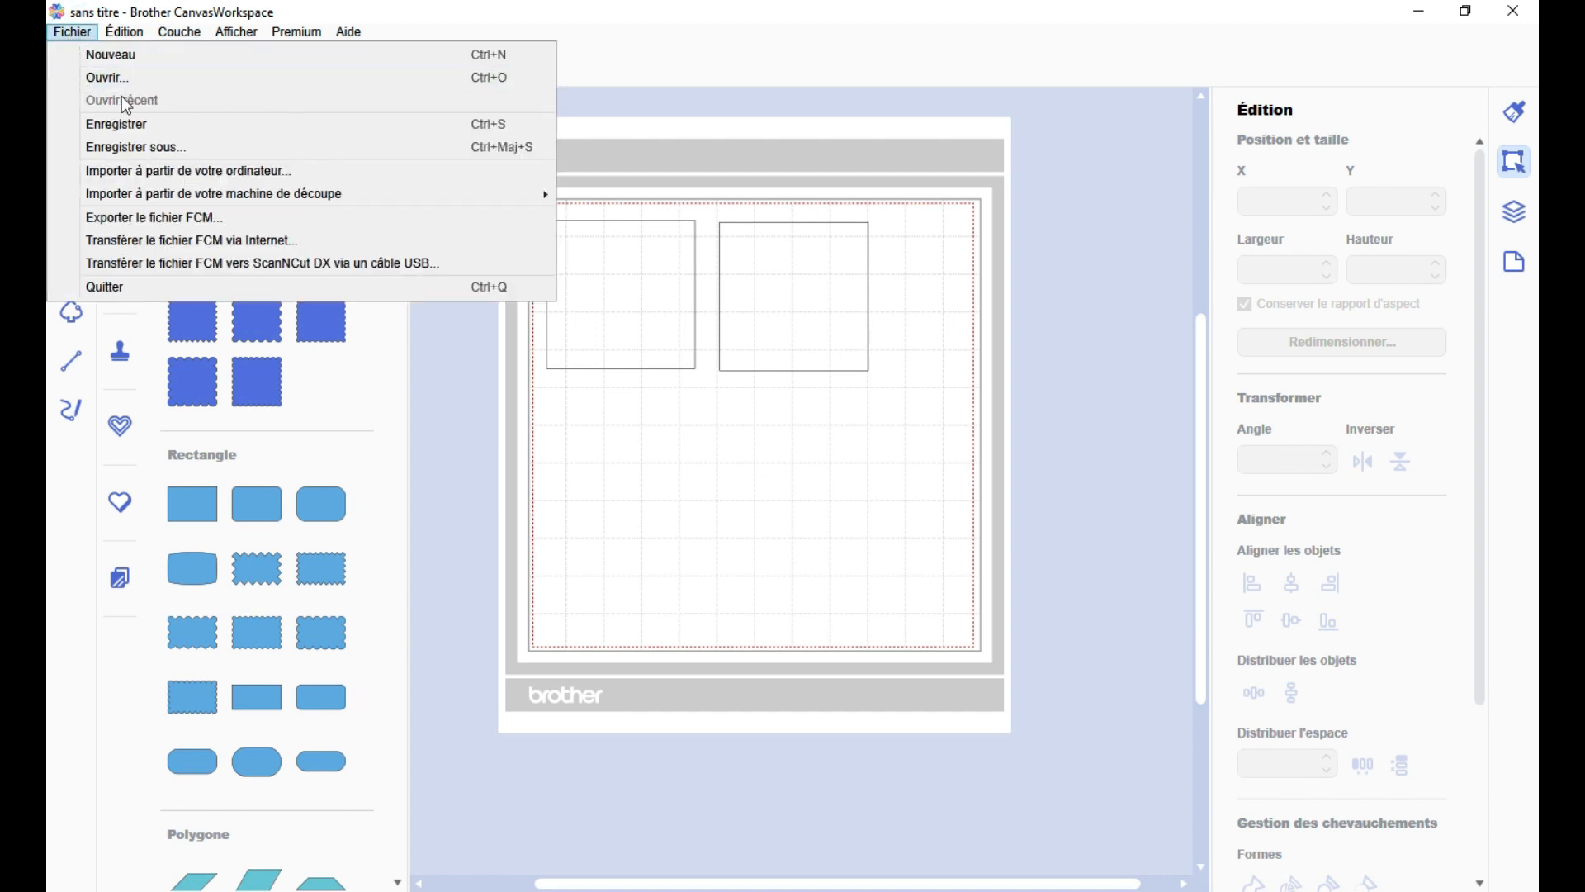
click(706, 497)
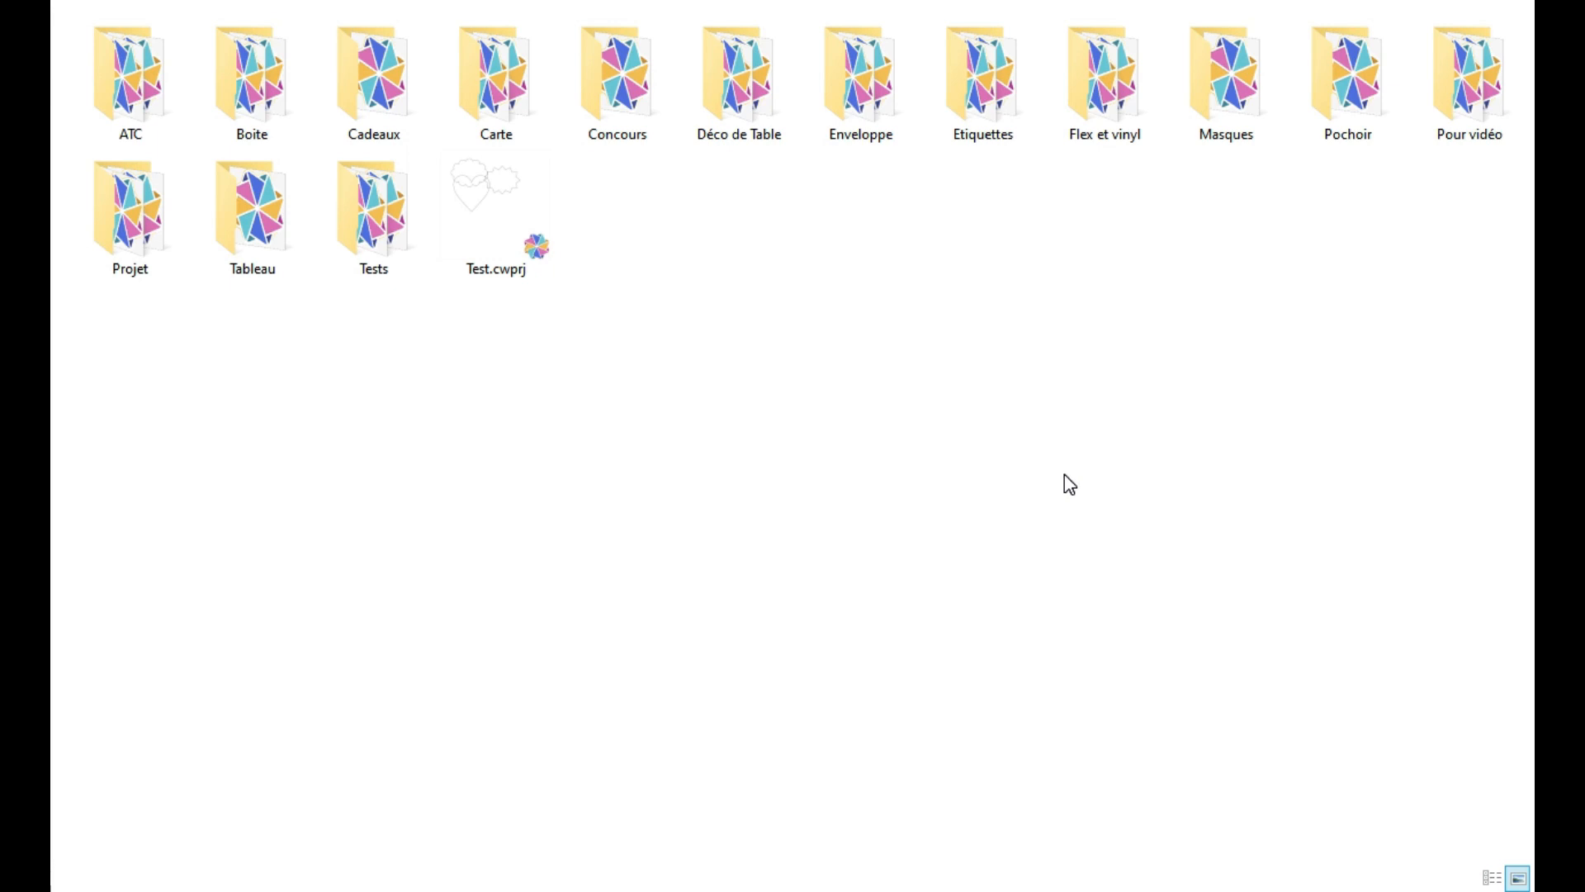
click(480, 207)
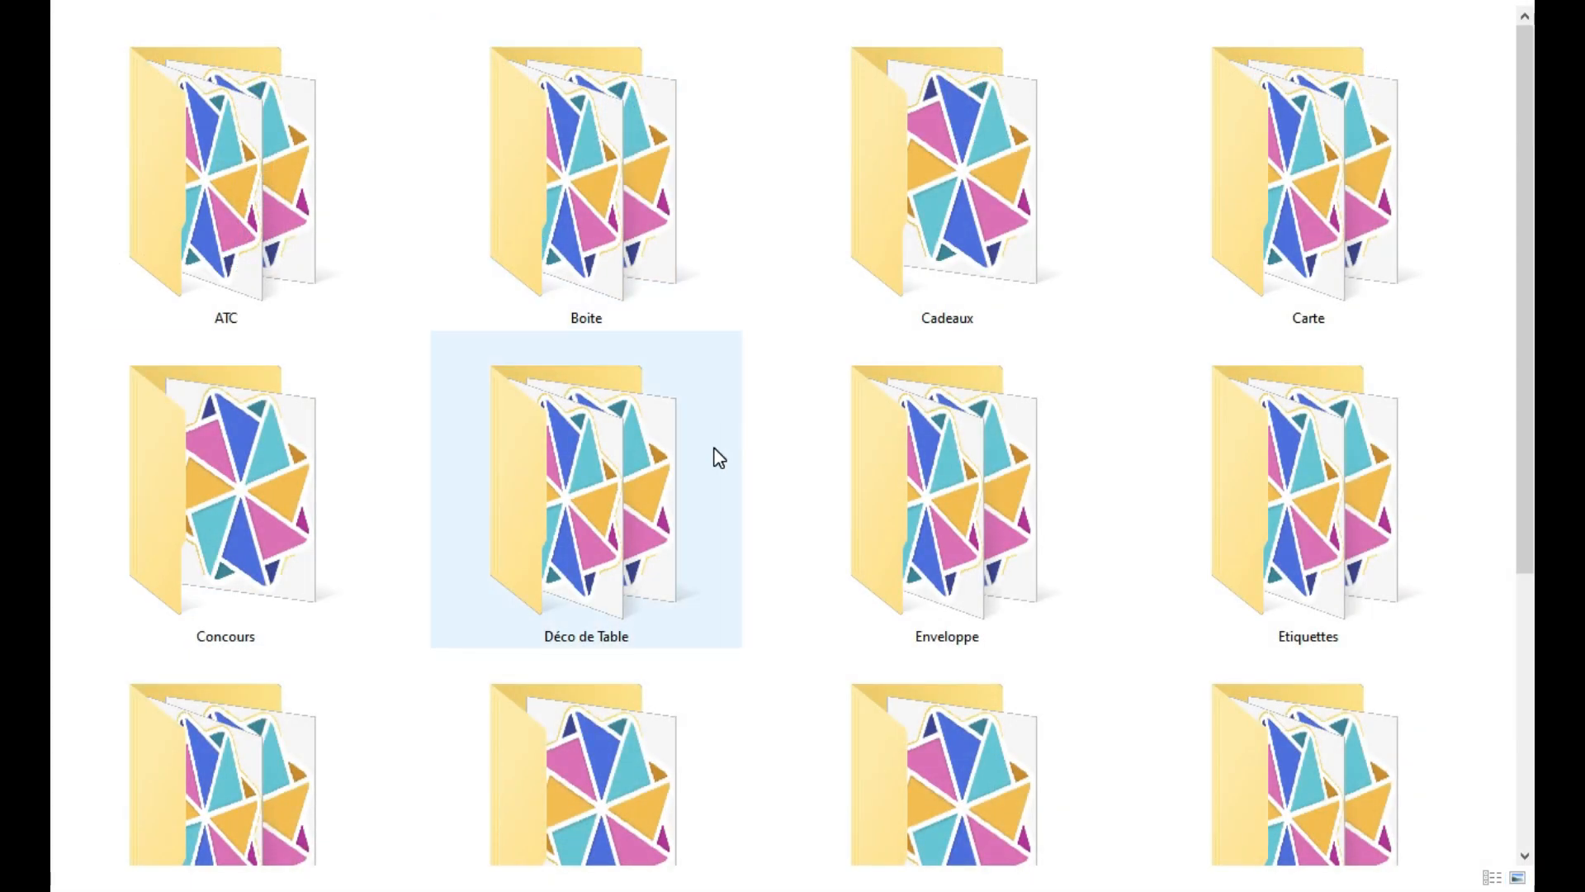
scroll(719, 458, down, 3)
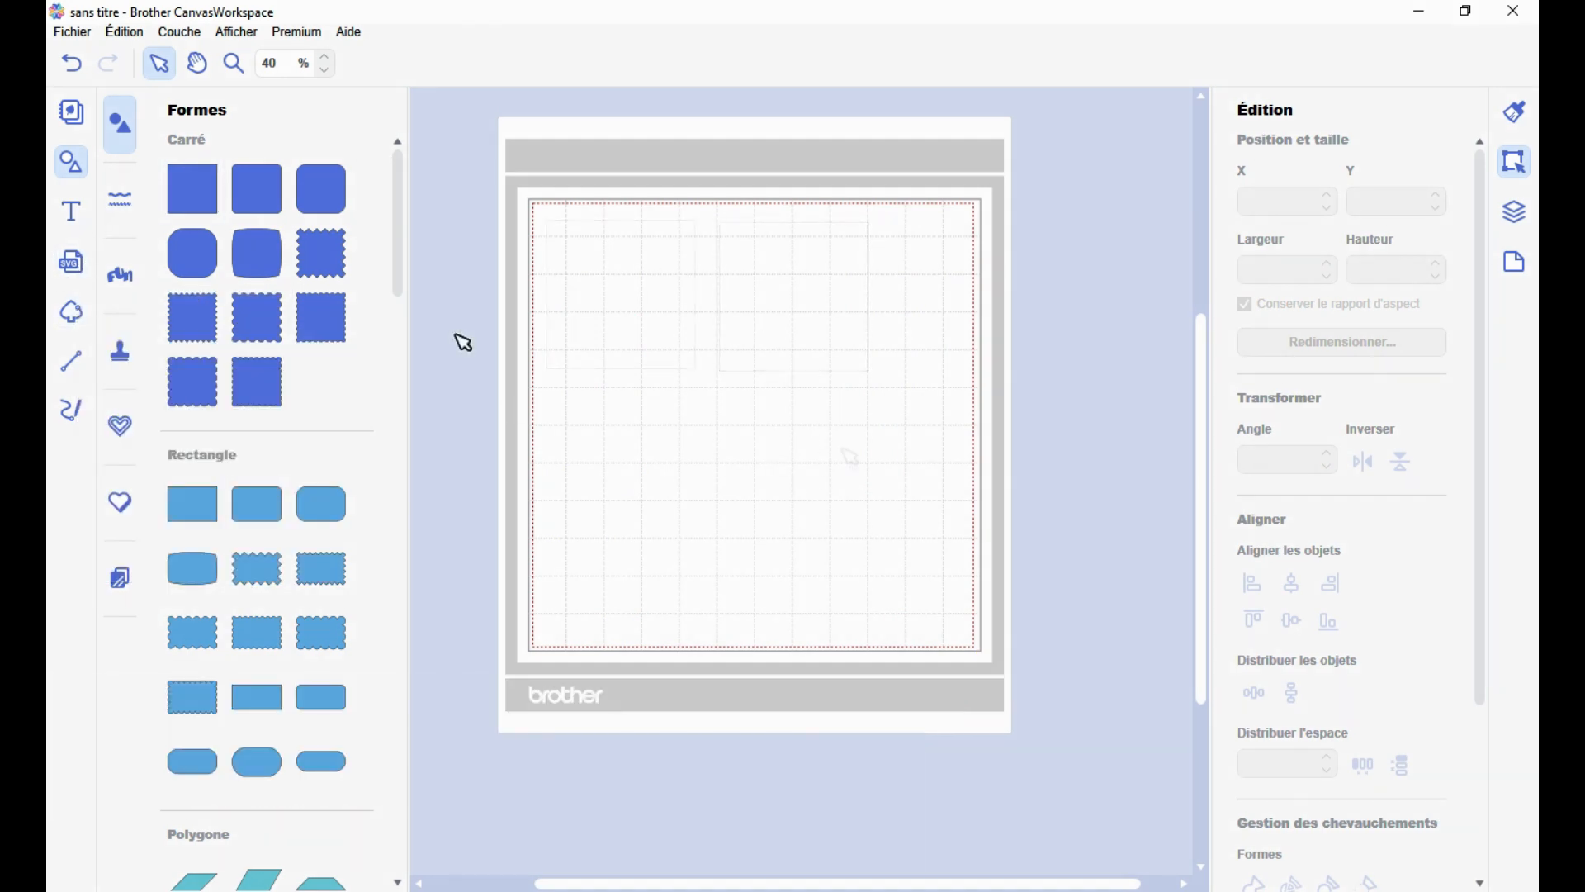
- Check the image sources offered for tracing, and import the geometric rabbit picture from the Images à Travailler folder onto the mat
click(72, 314)
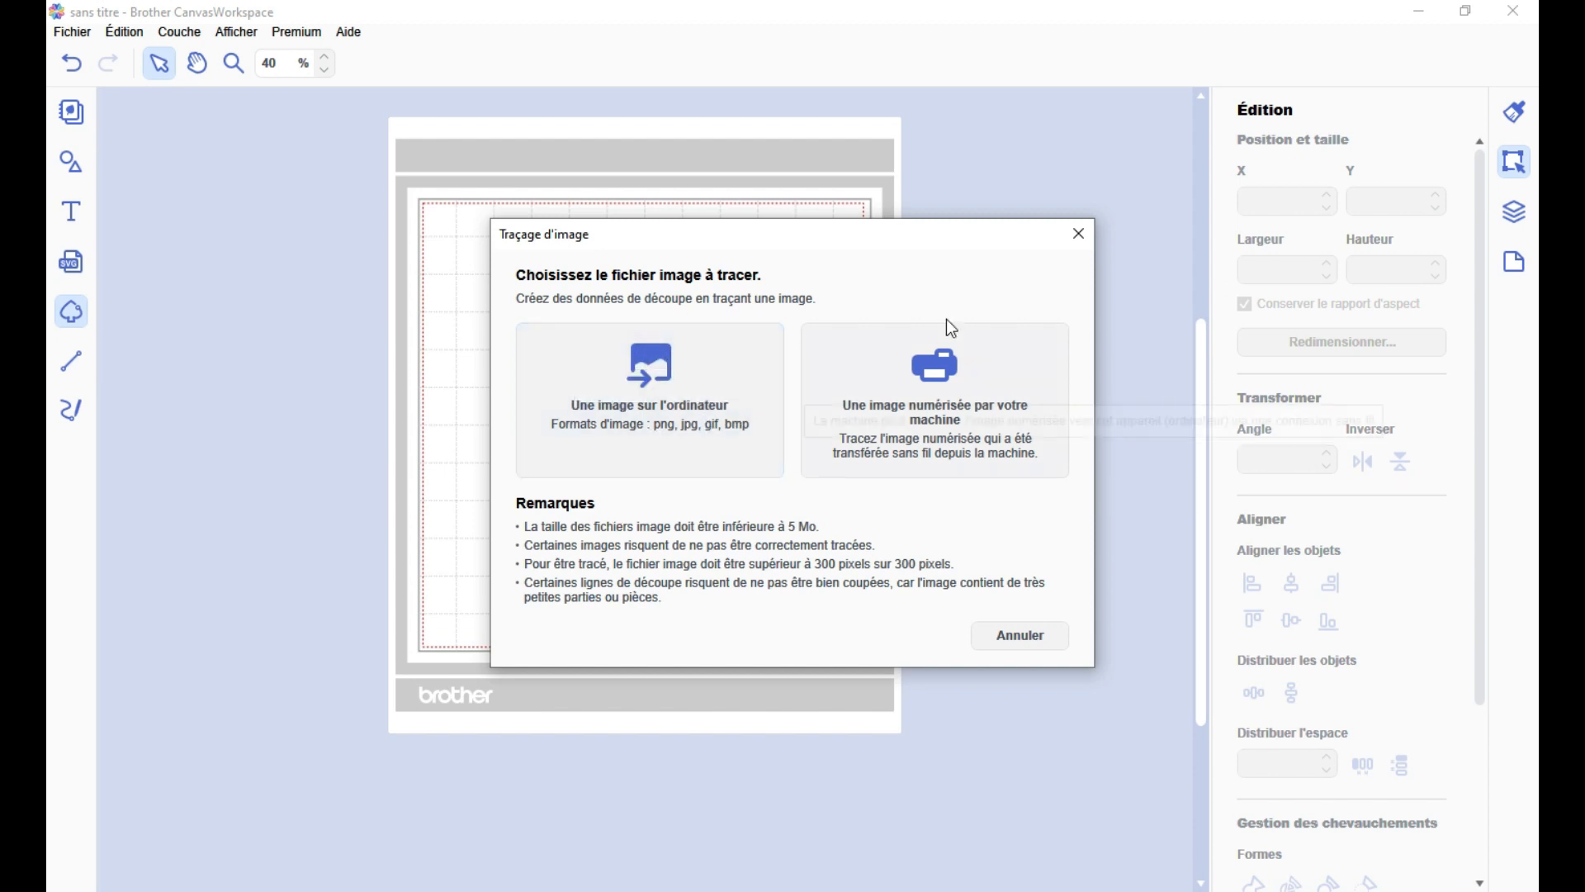
click(1079, 233)
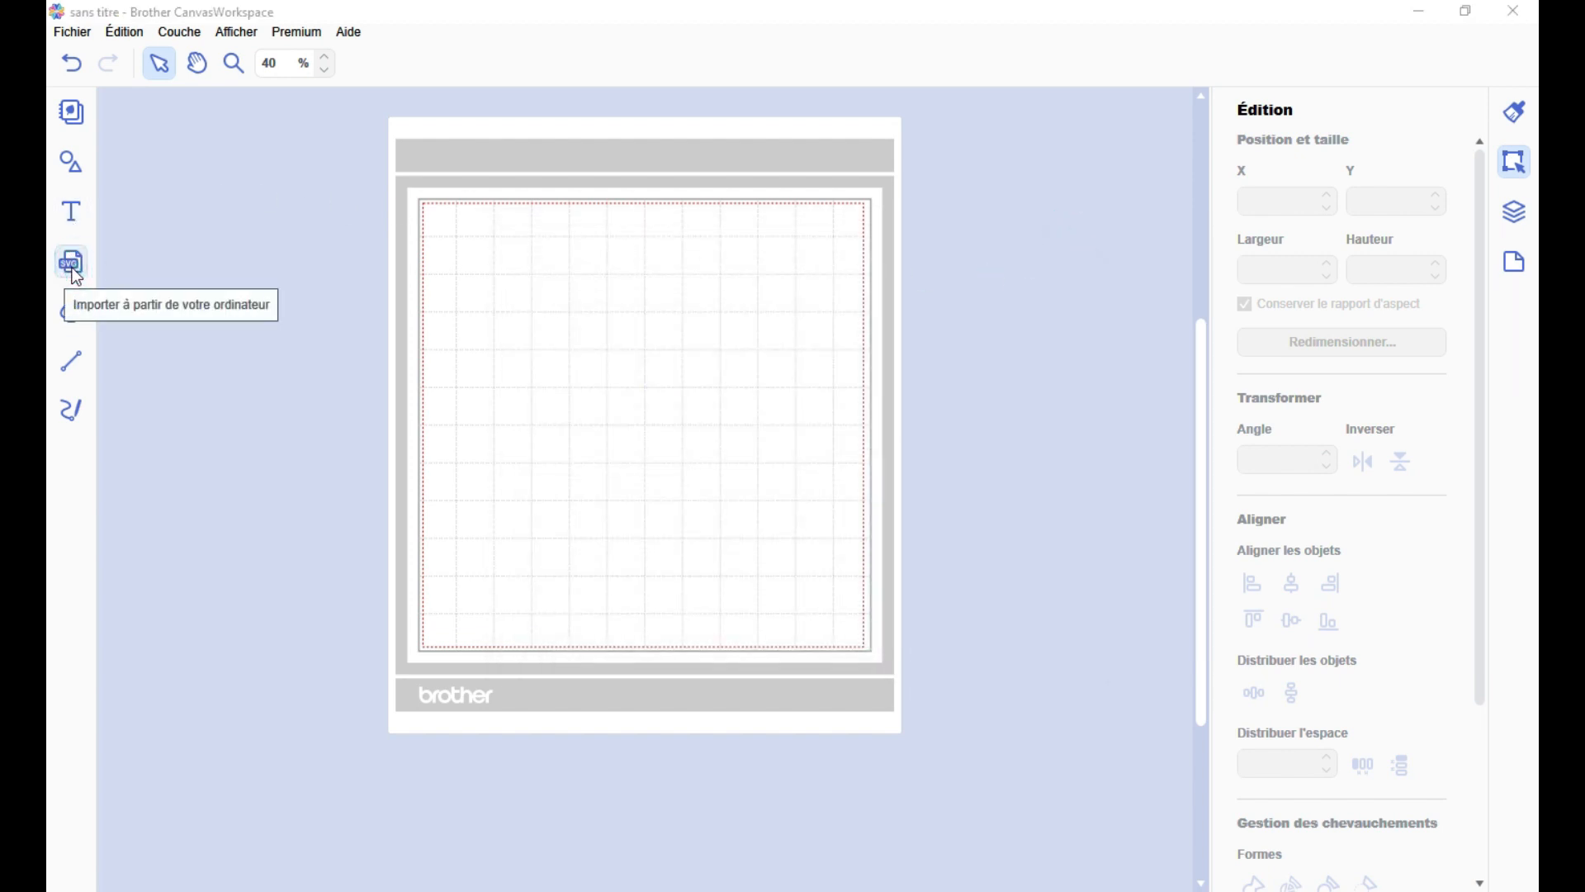
click(72, 264)
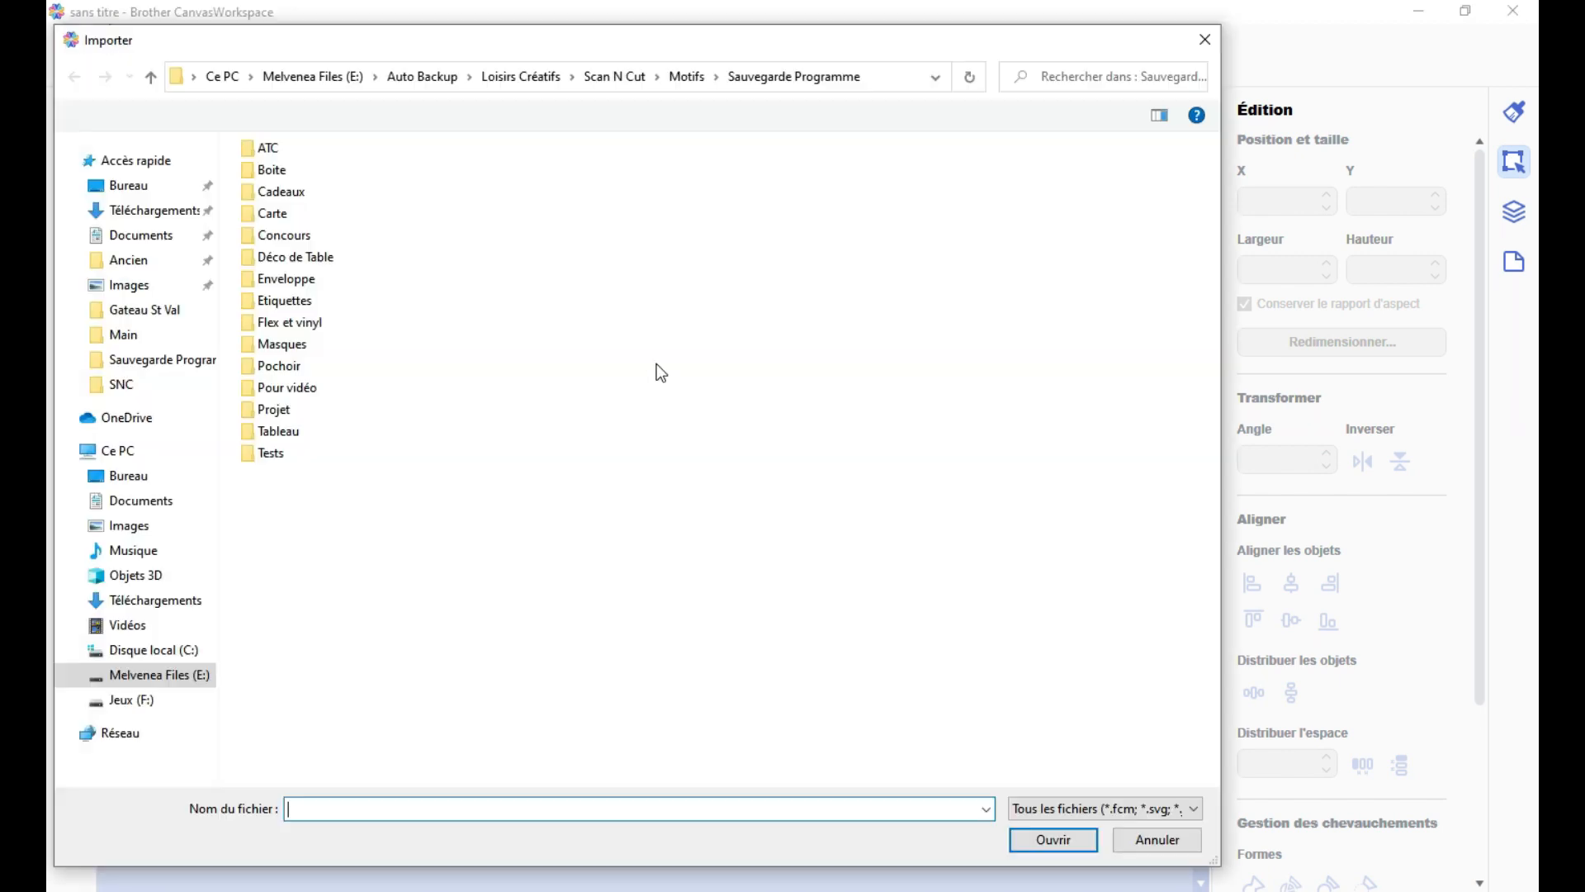
click(629, 78)
double_click(338, 202)
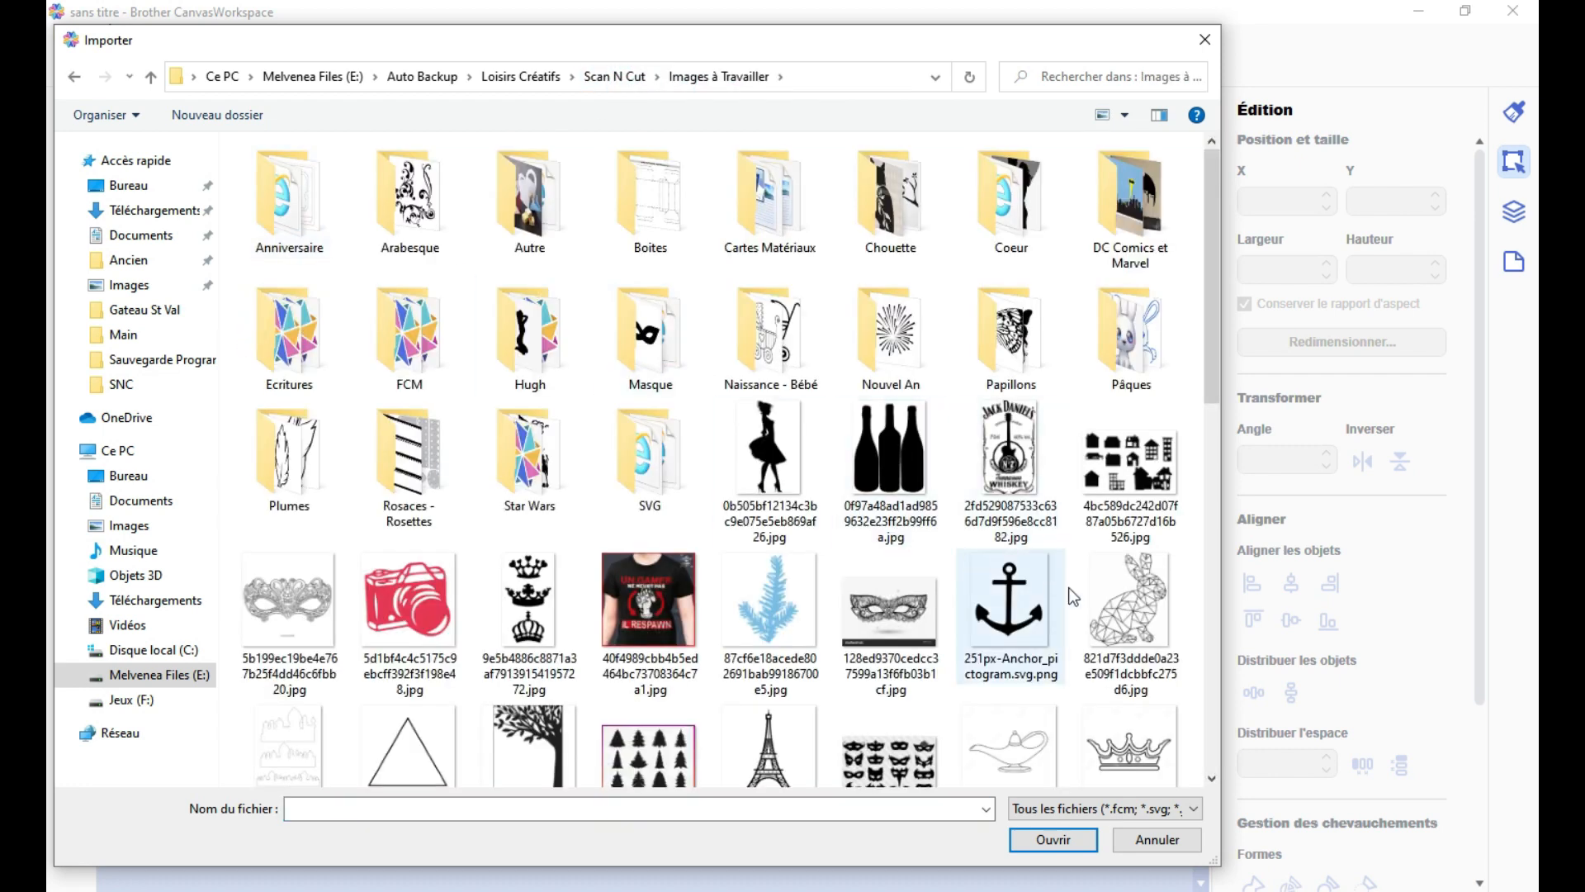
double_click(1133, 605)
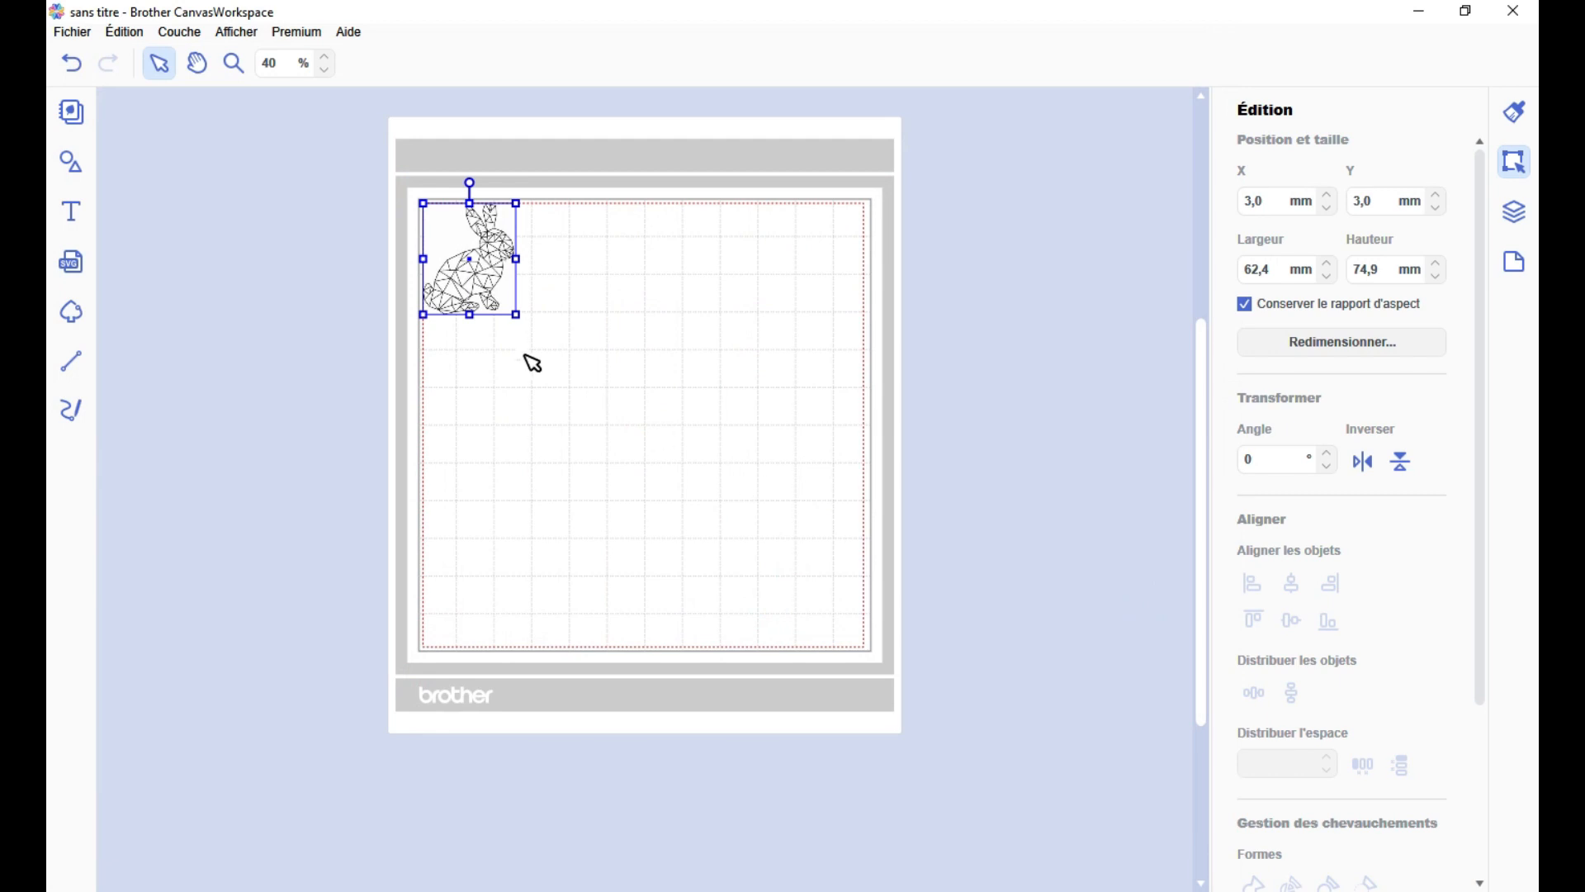
- Enlarge and reposition the rabbit on the mat, try an oversized scaling, and reduce it to about 208.4 by 249.9 mm
drag(519, 317, 783, 606)
drag(661, 491, 706, 580)
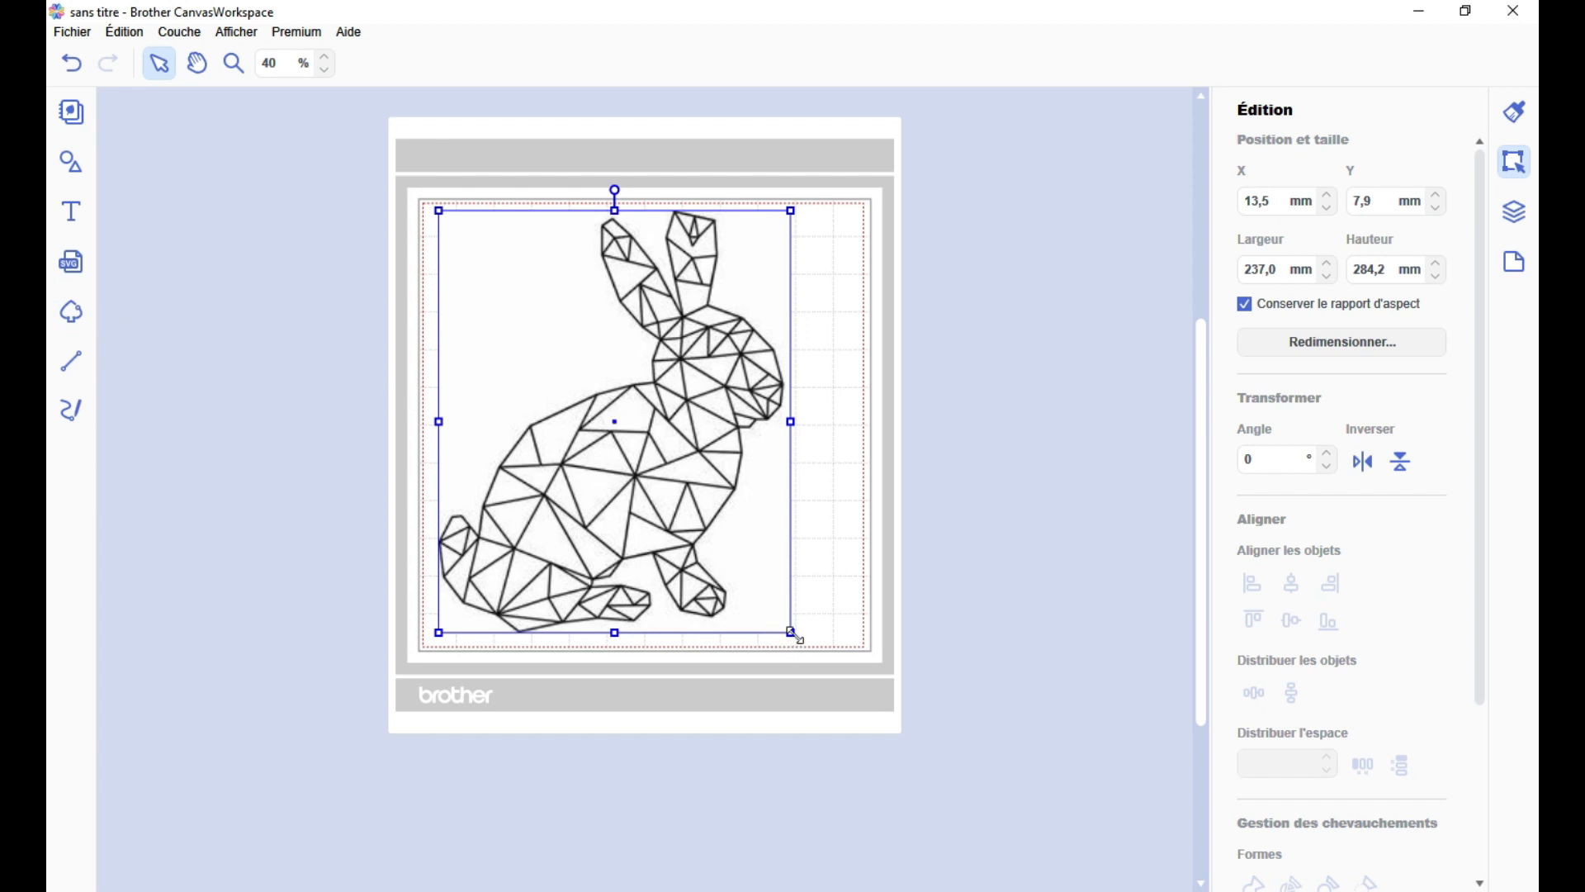
drag(792, 634, 914, 835)
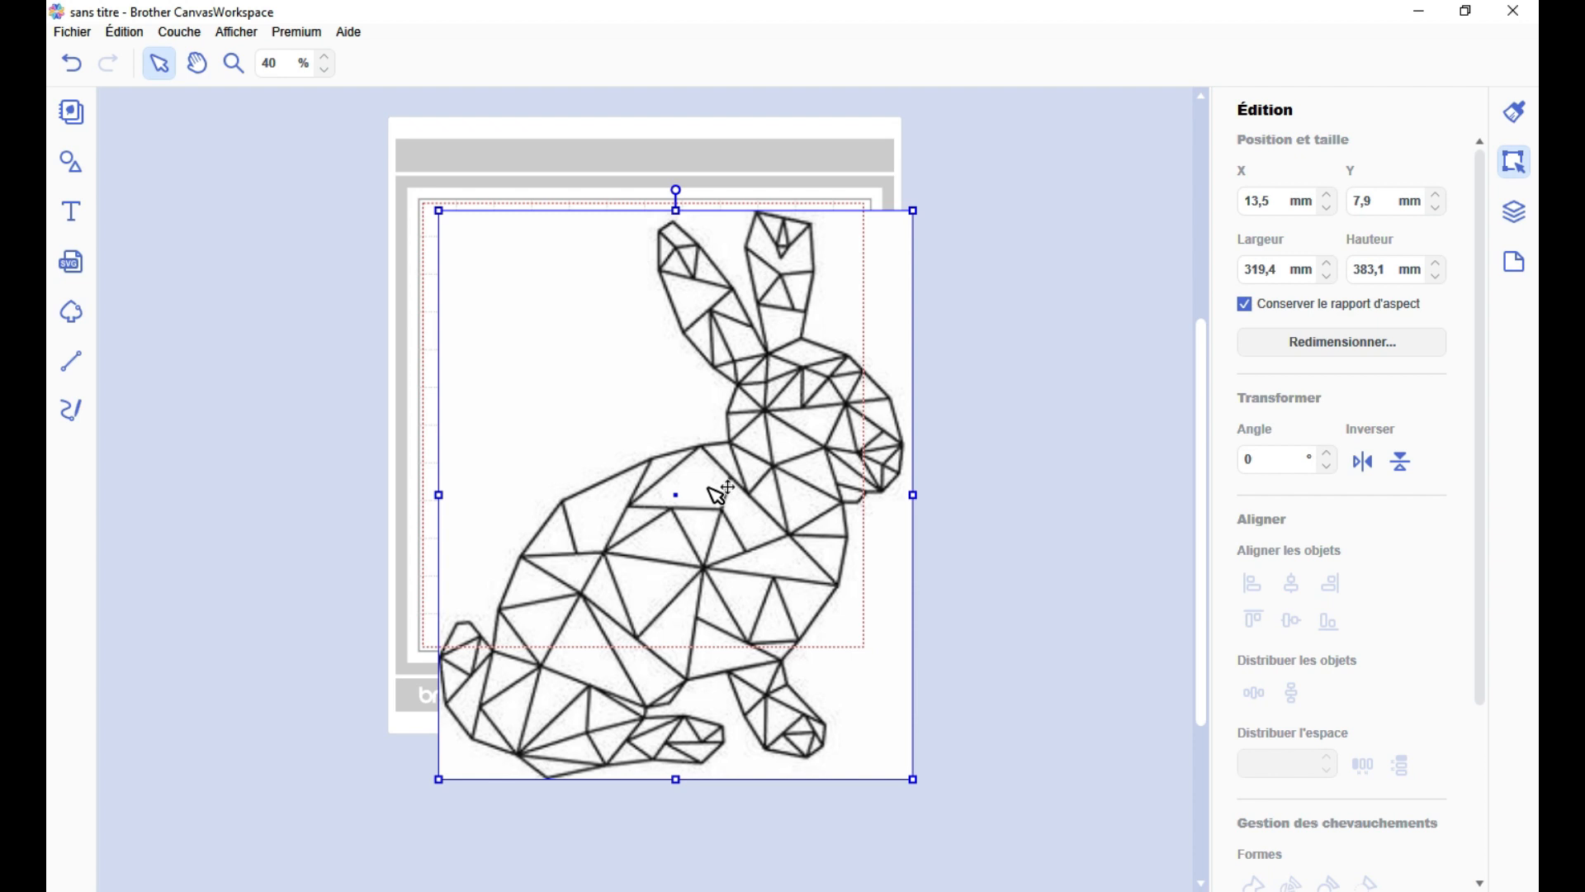
drag(913, 779, 750, 583)
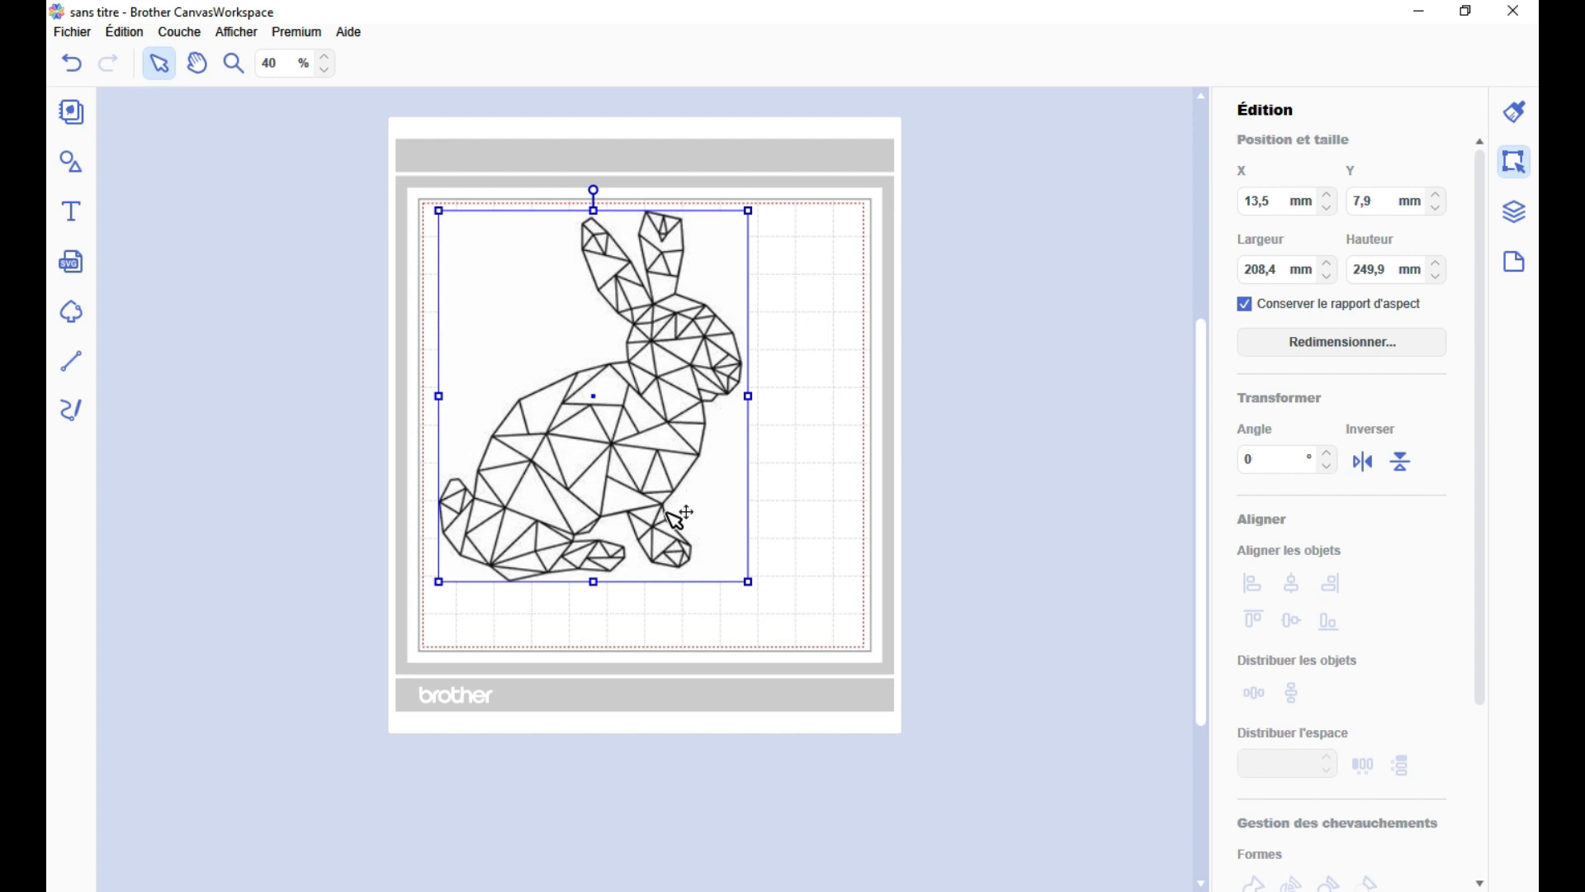
- Delete the rabbit image from the mat
click(828, 413)
click(621, 401)
key(Delete)
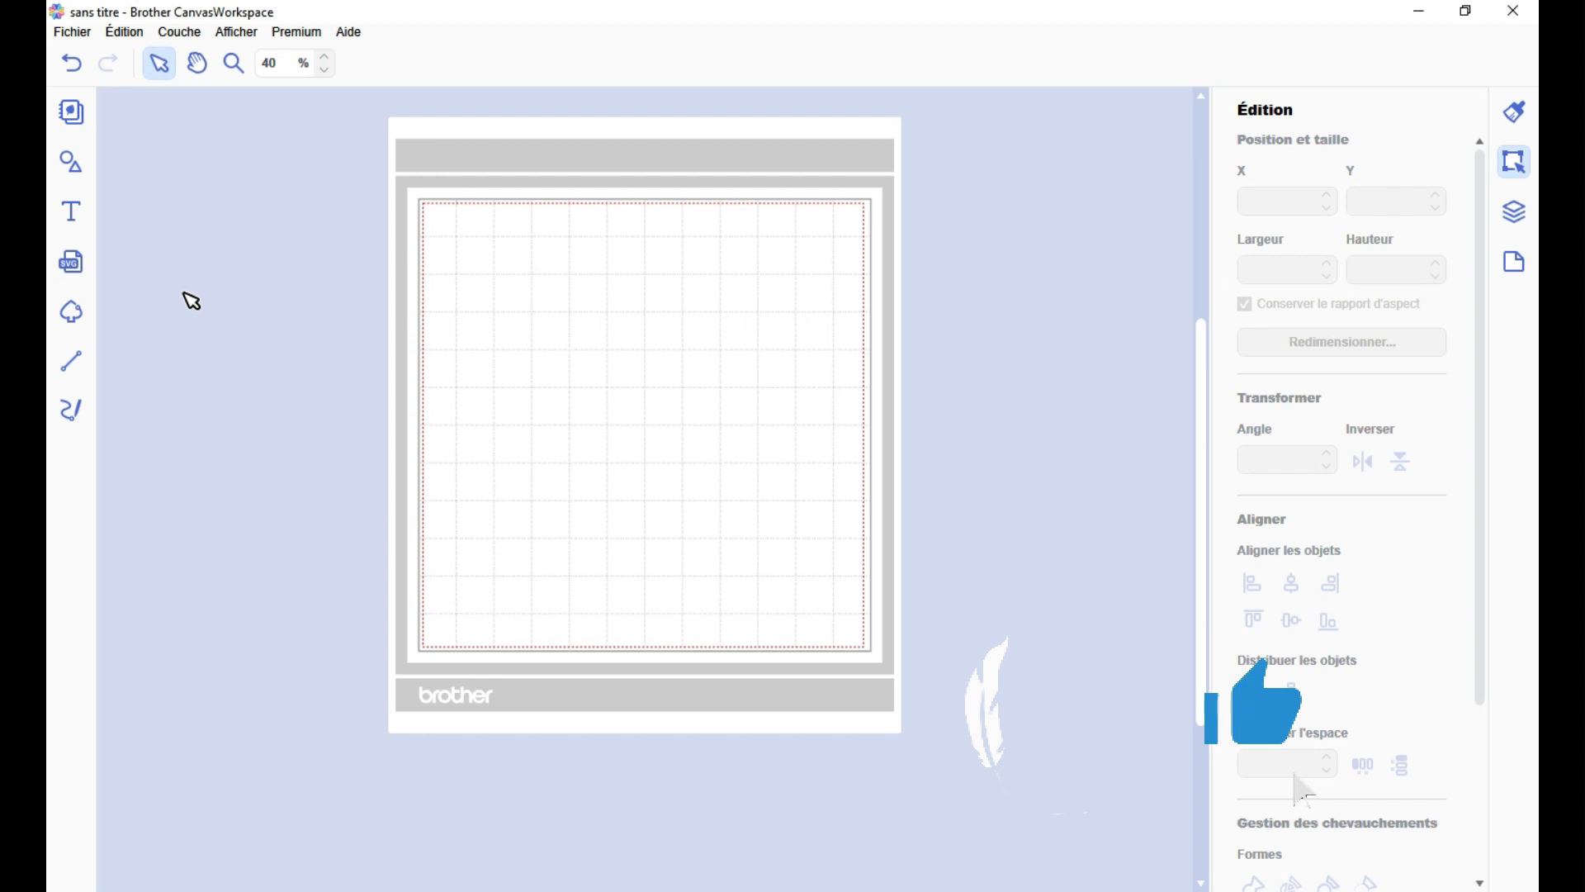
- Place a circle near the middle of the mat and add the text "Bonjour à vous" above it
click(71, 165)
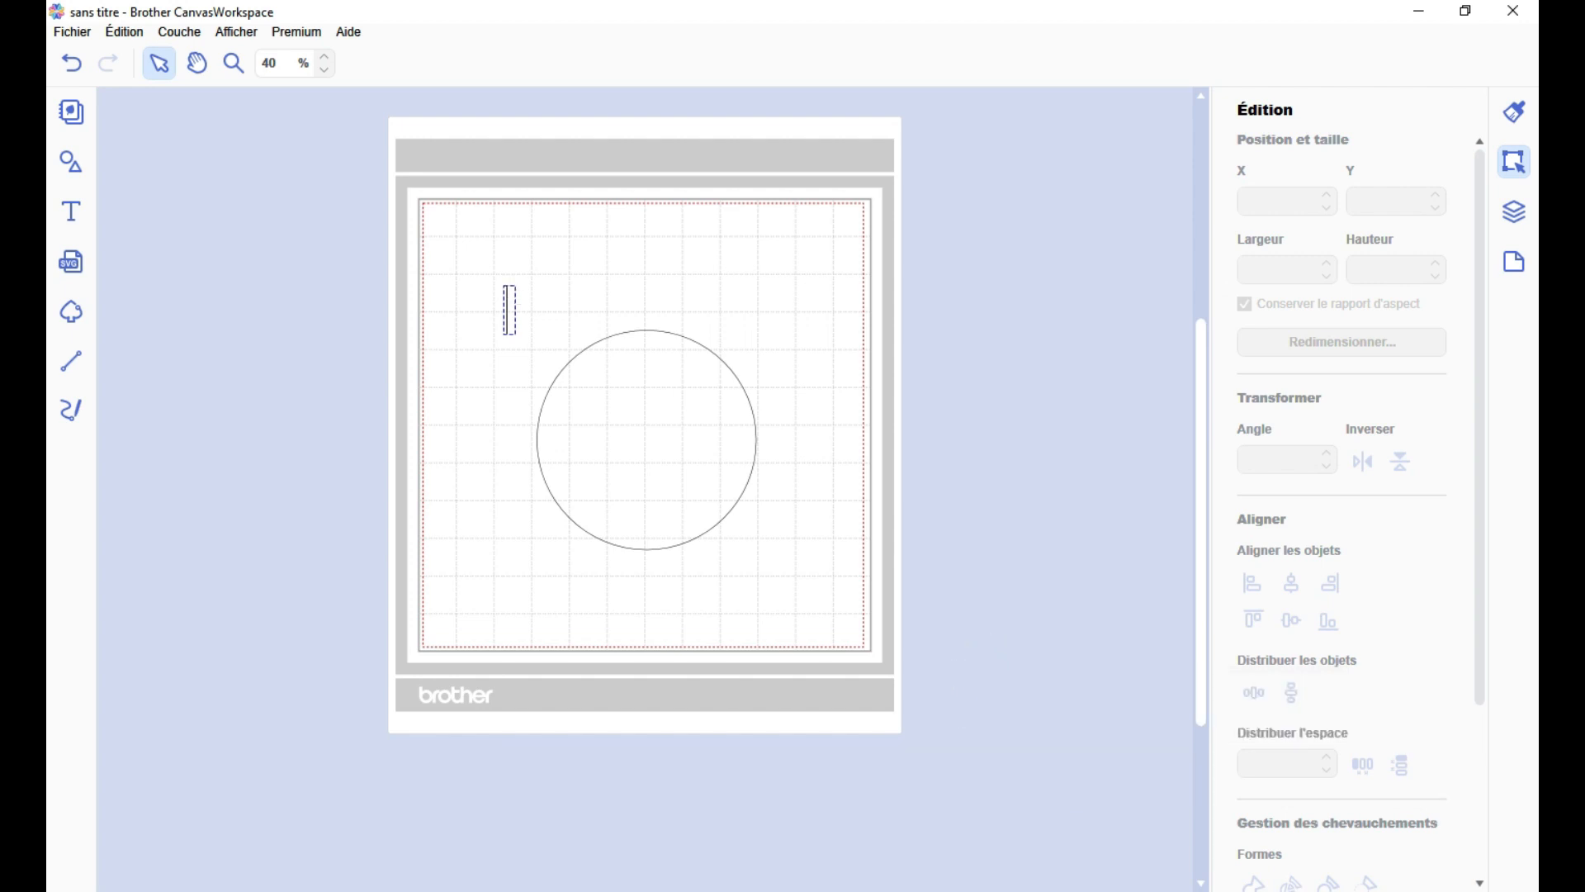
text(Bonjour)
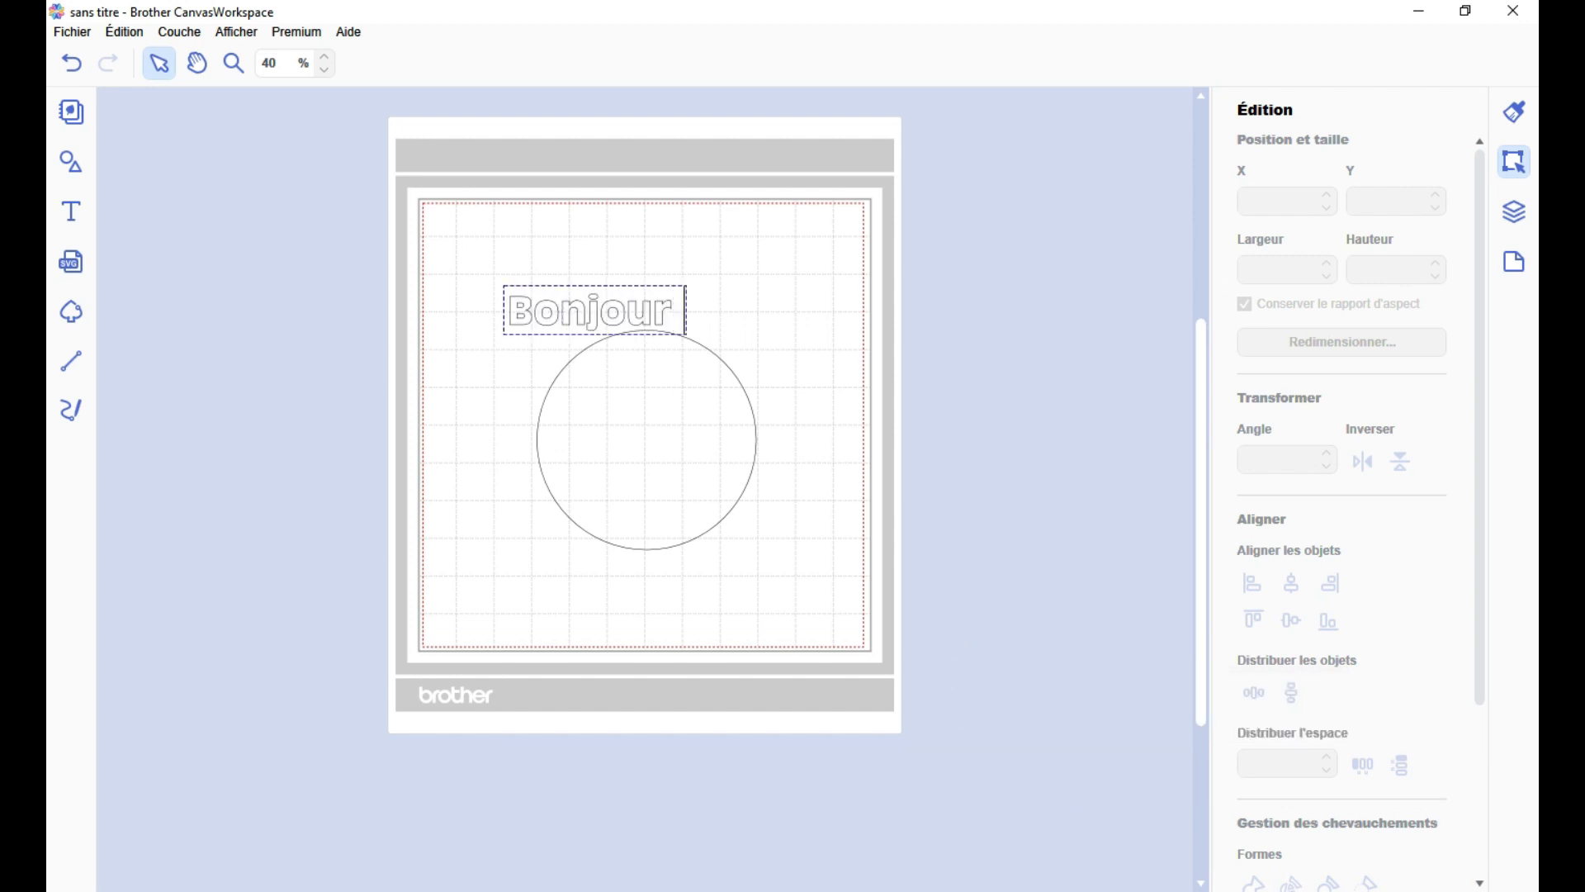
text( à vous)
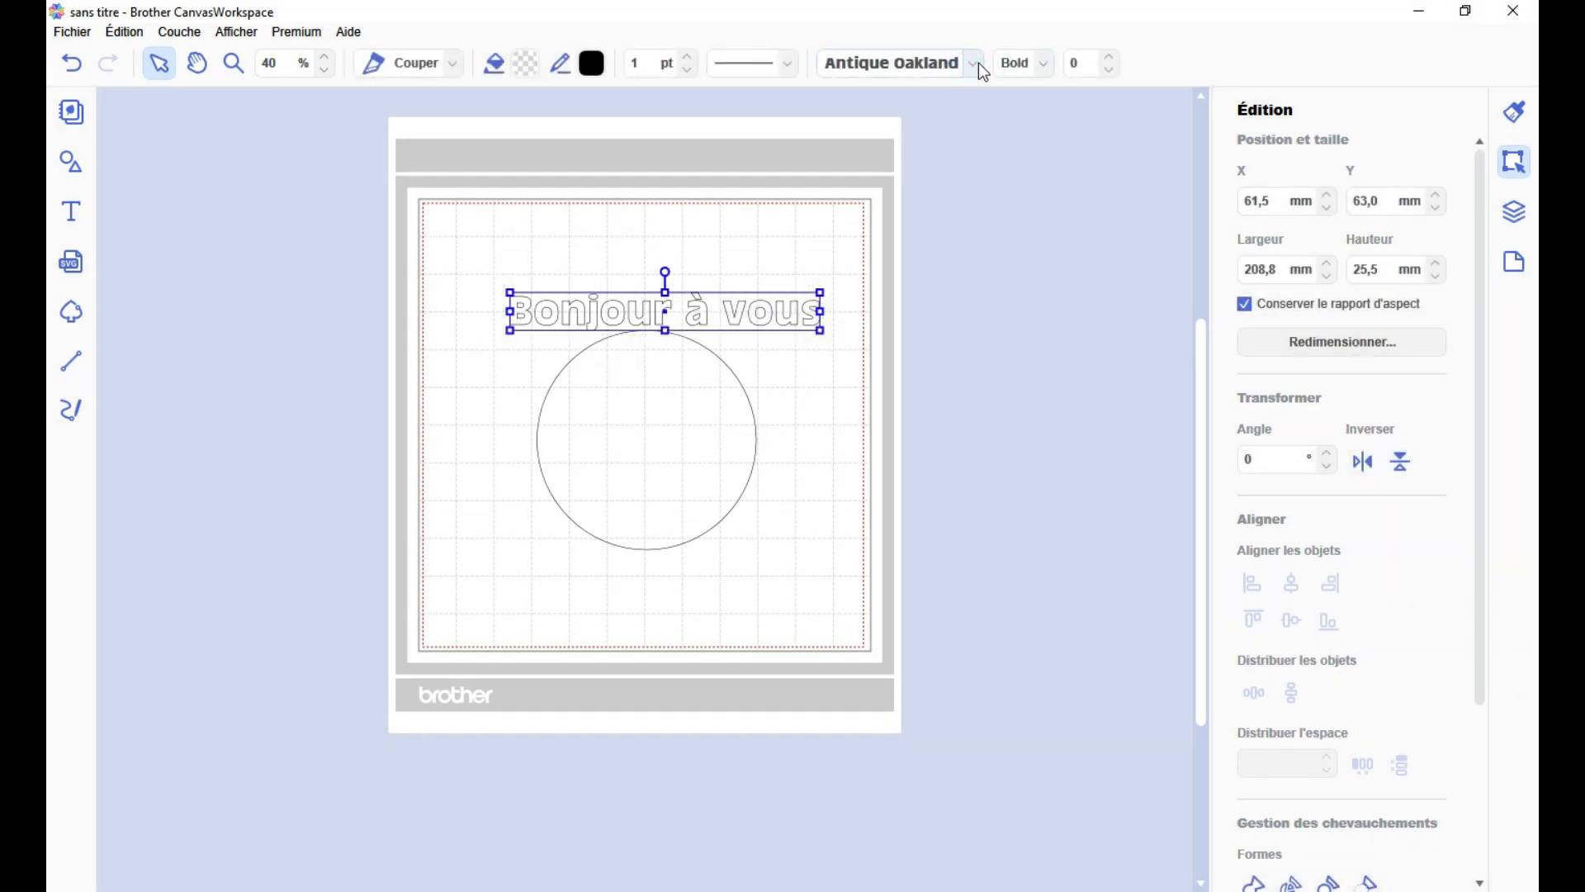
- Set the text's font to Watermelon Script Demo and enlarge it to about 232.7 by 45.3 mm
click(978, 63)
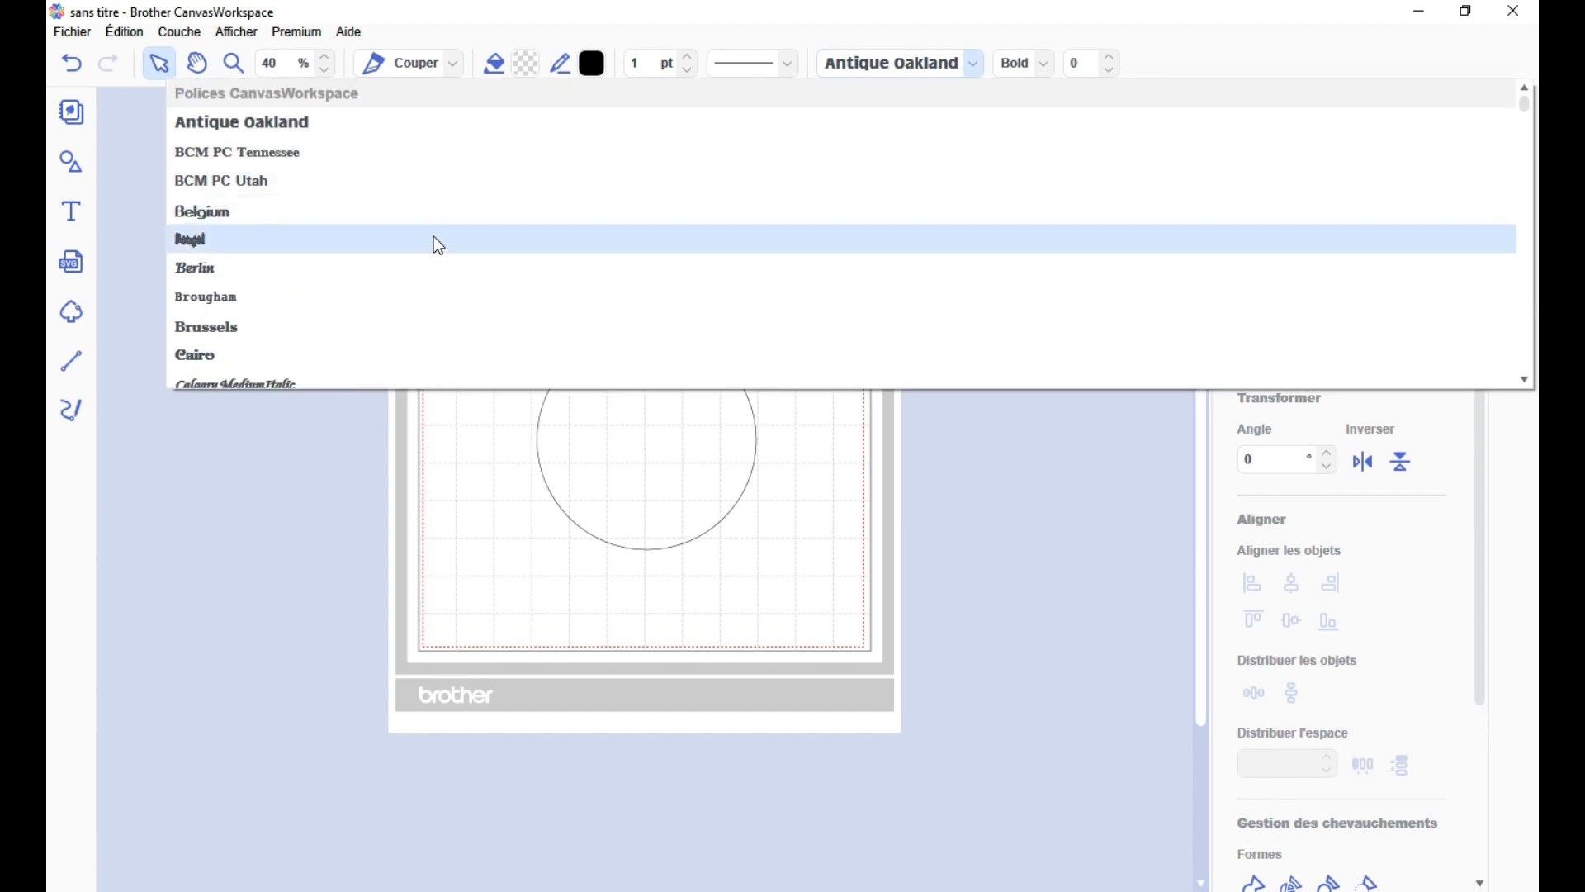
scroll(433, 236, down, 10)
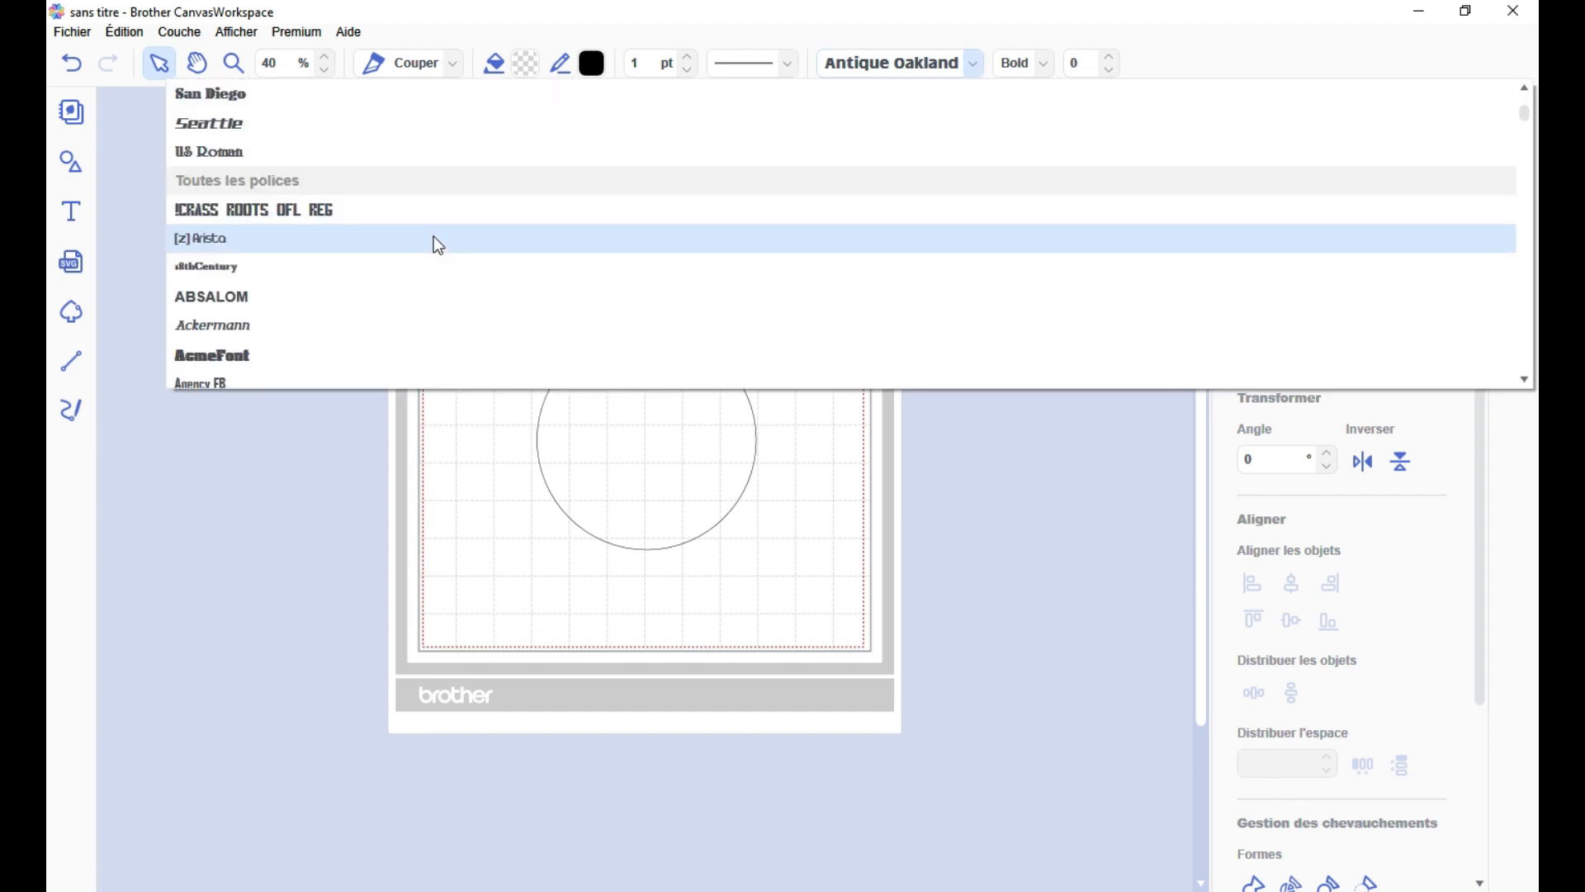
scroll(438, 245, down, 10)
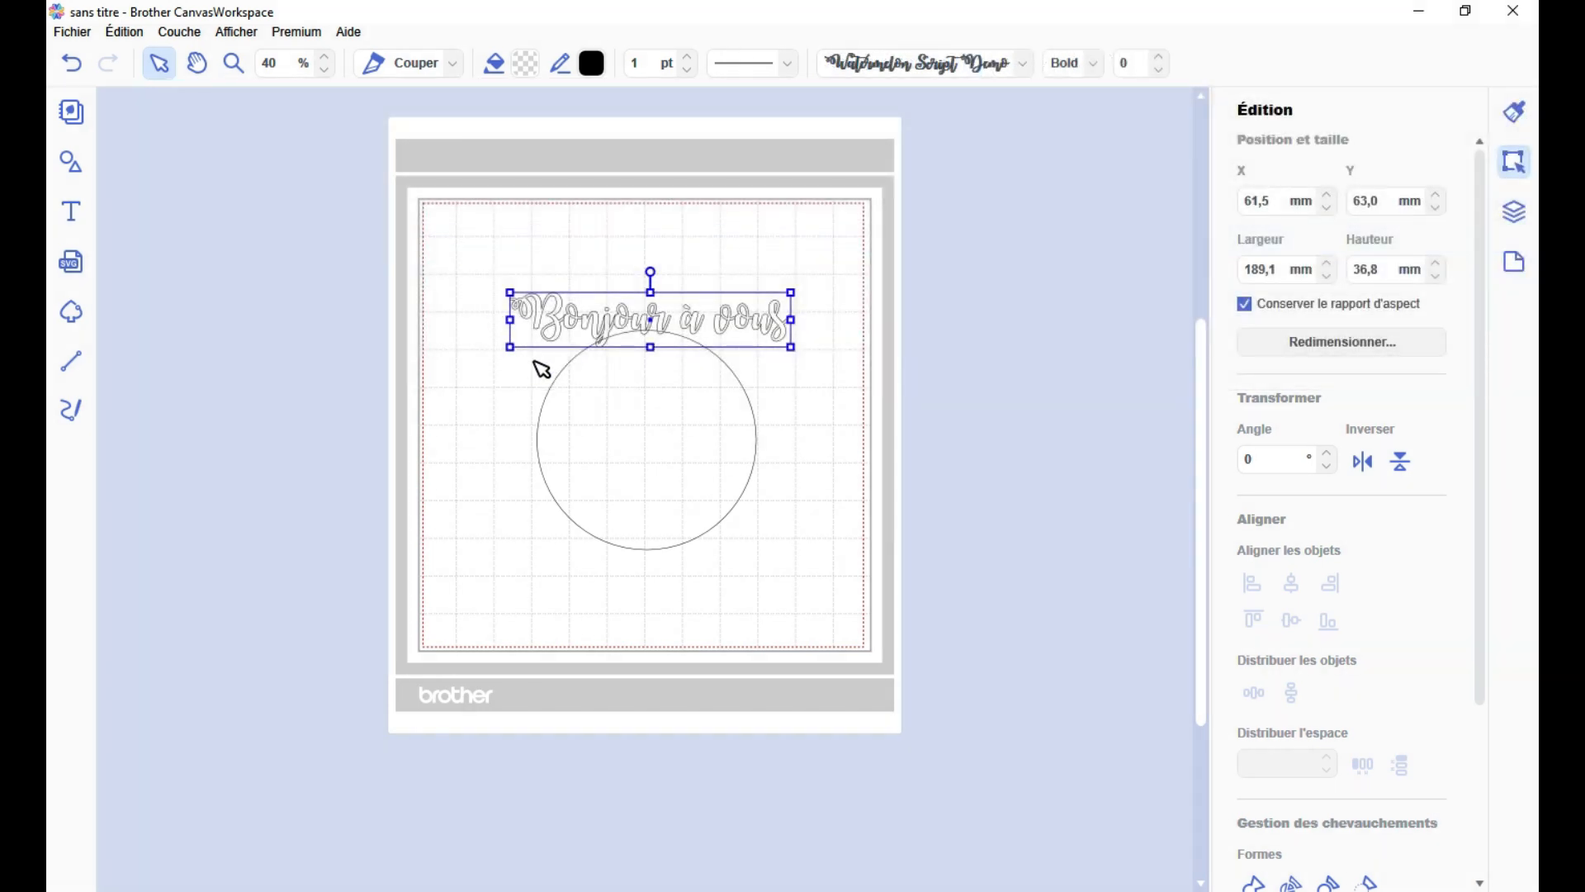
drag(509, 347, 444, 438)
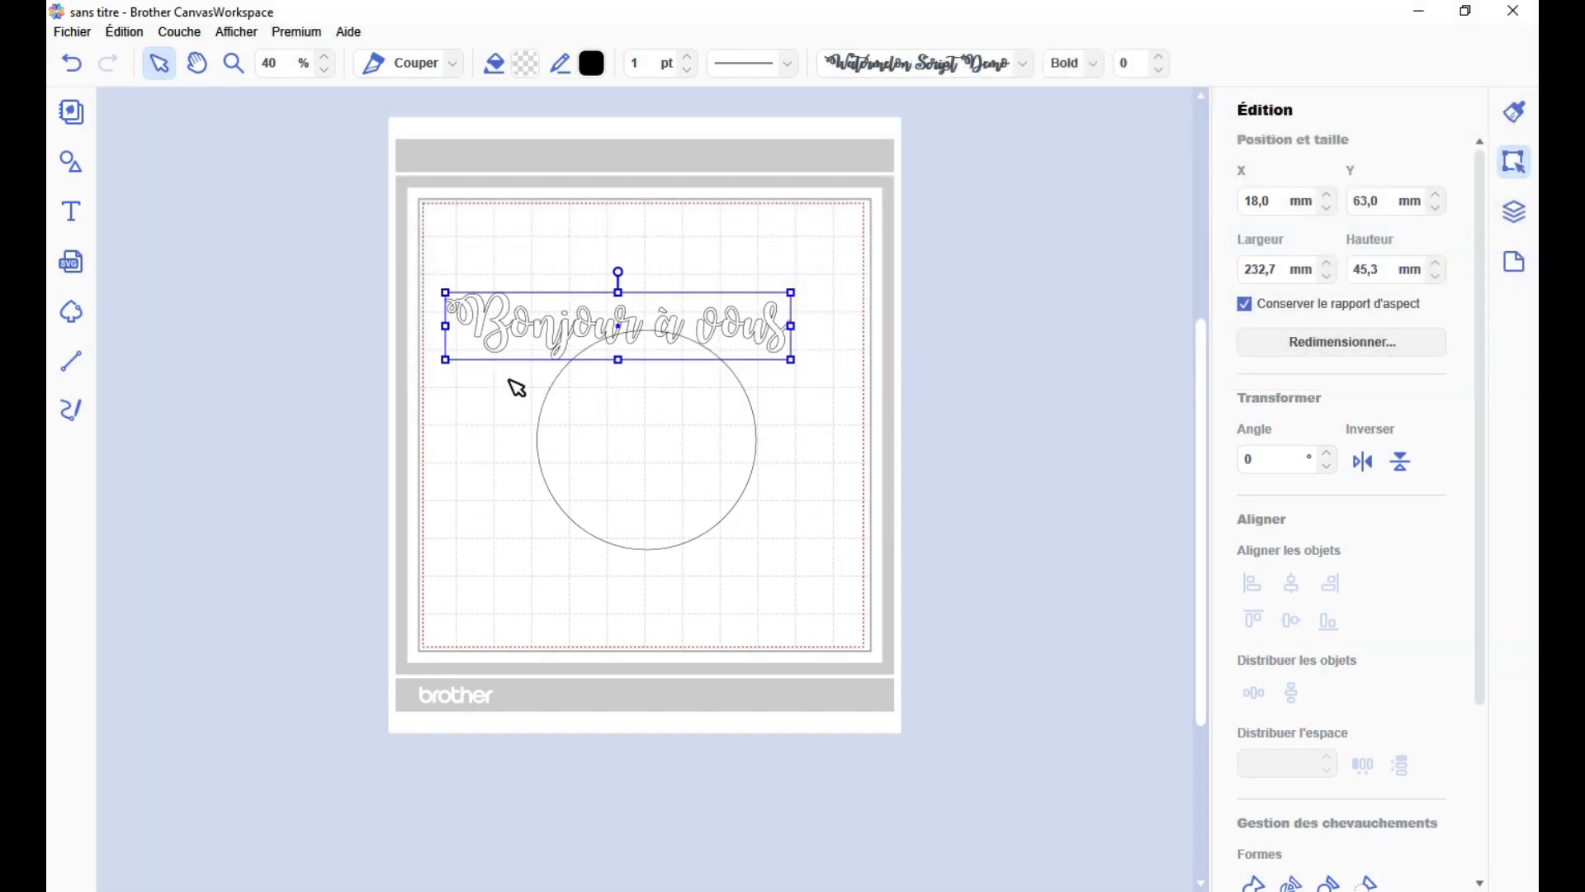
- Attach the "Bonjour à vous" text to the circle as a path and reverse its direction along the curve
drag(547, 256, 651, 453)
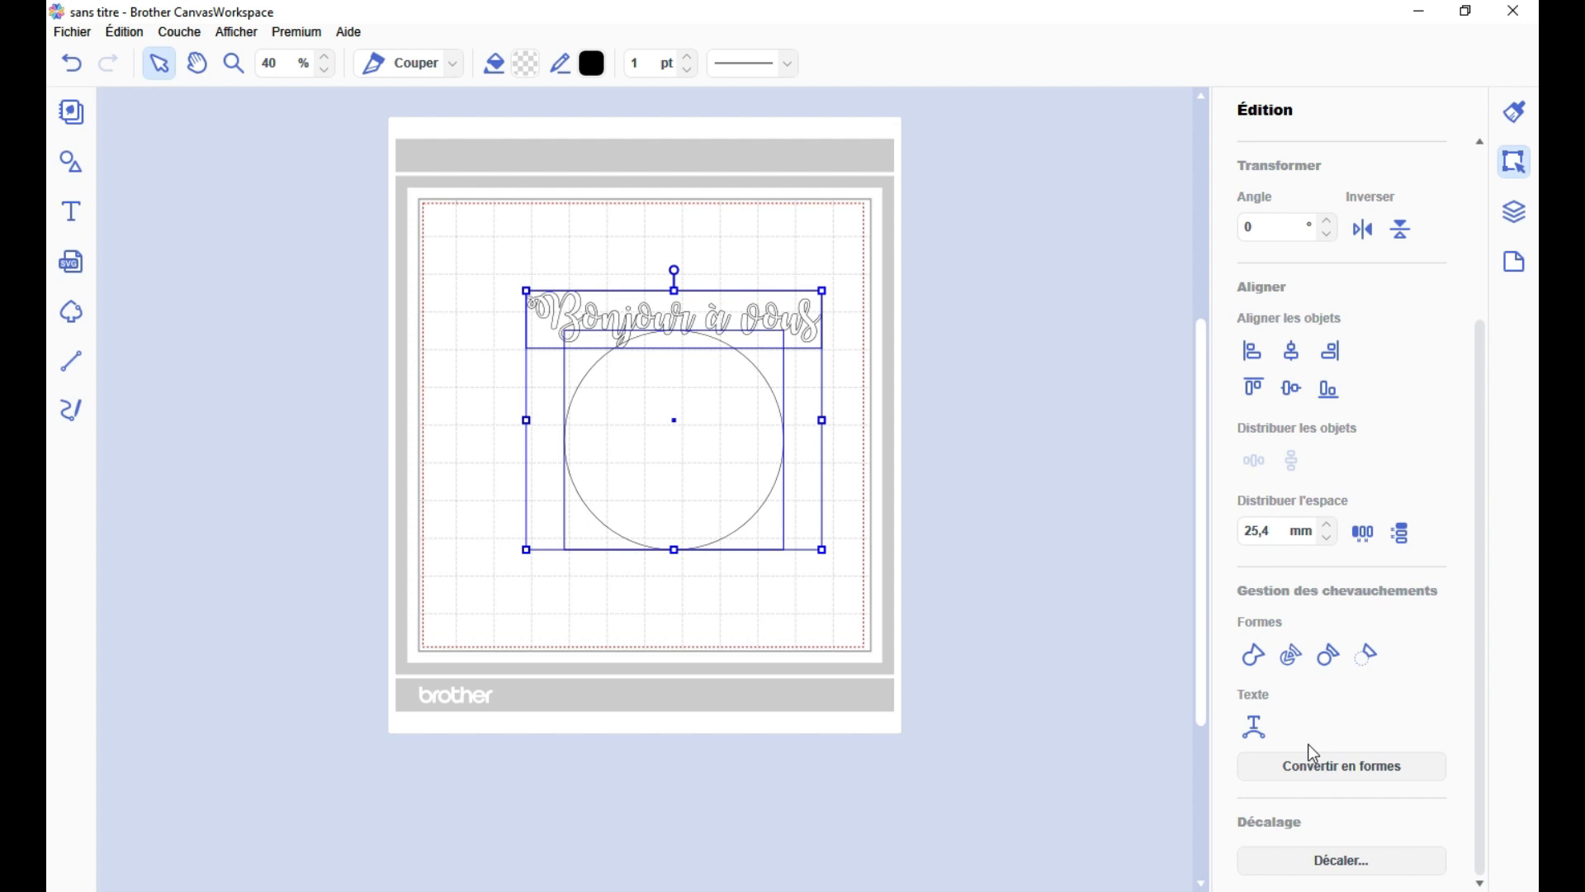
click(1259, 725)
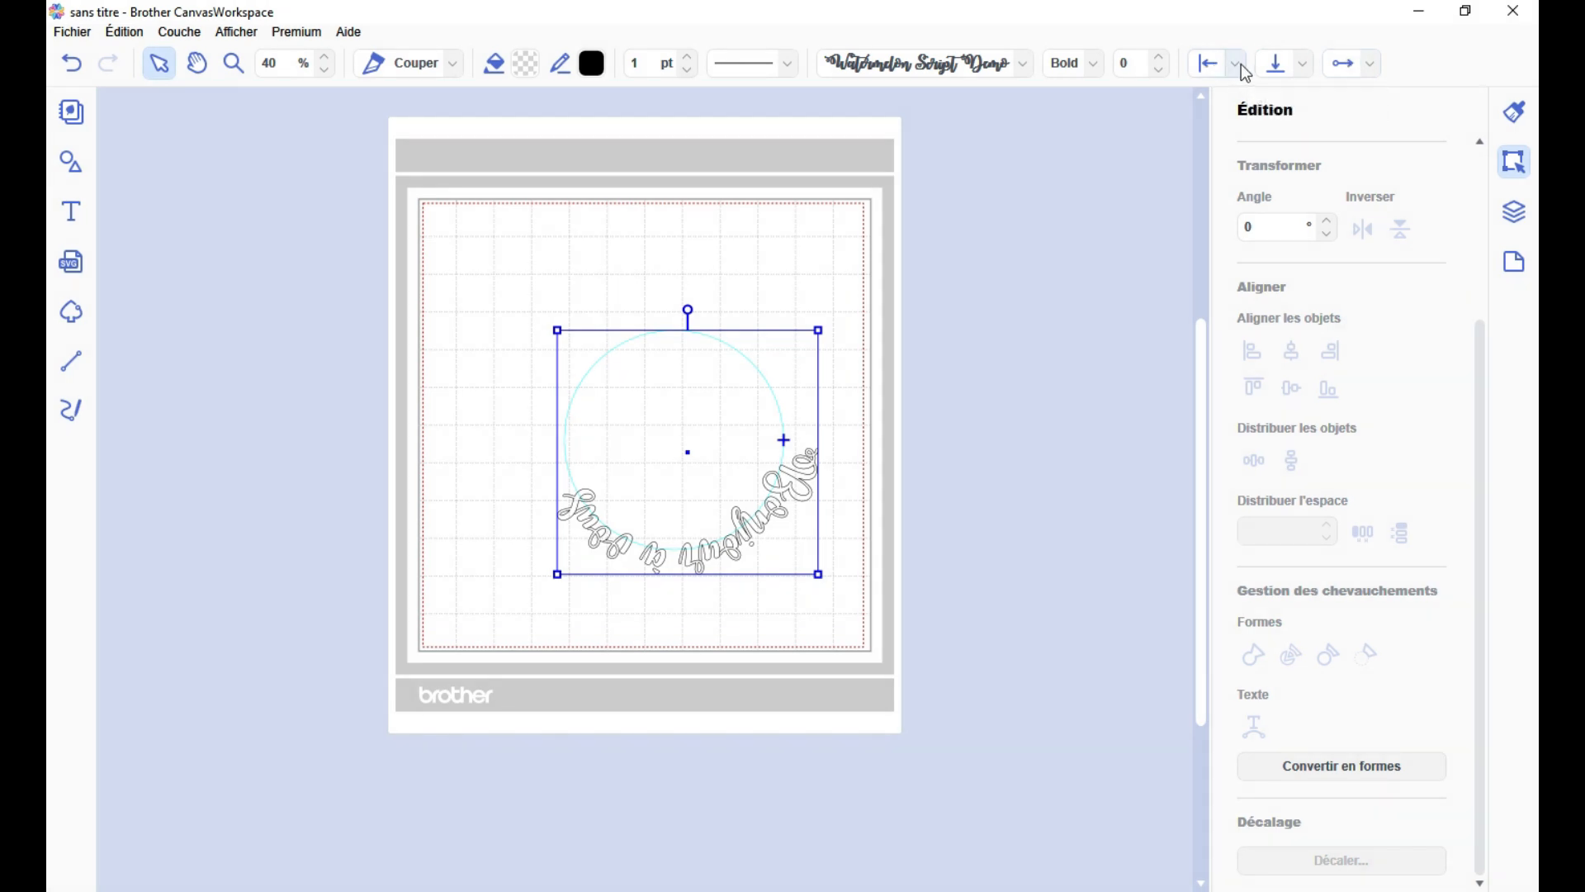
click(1352, 64)
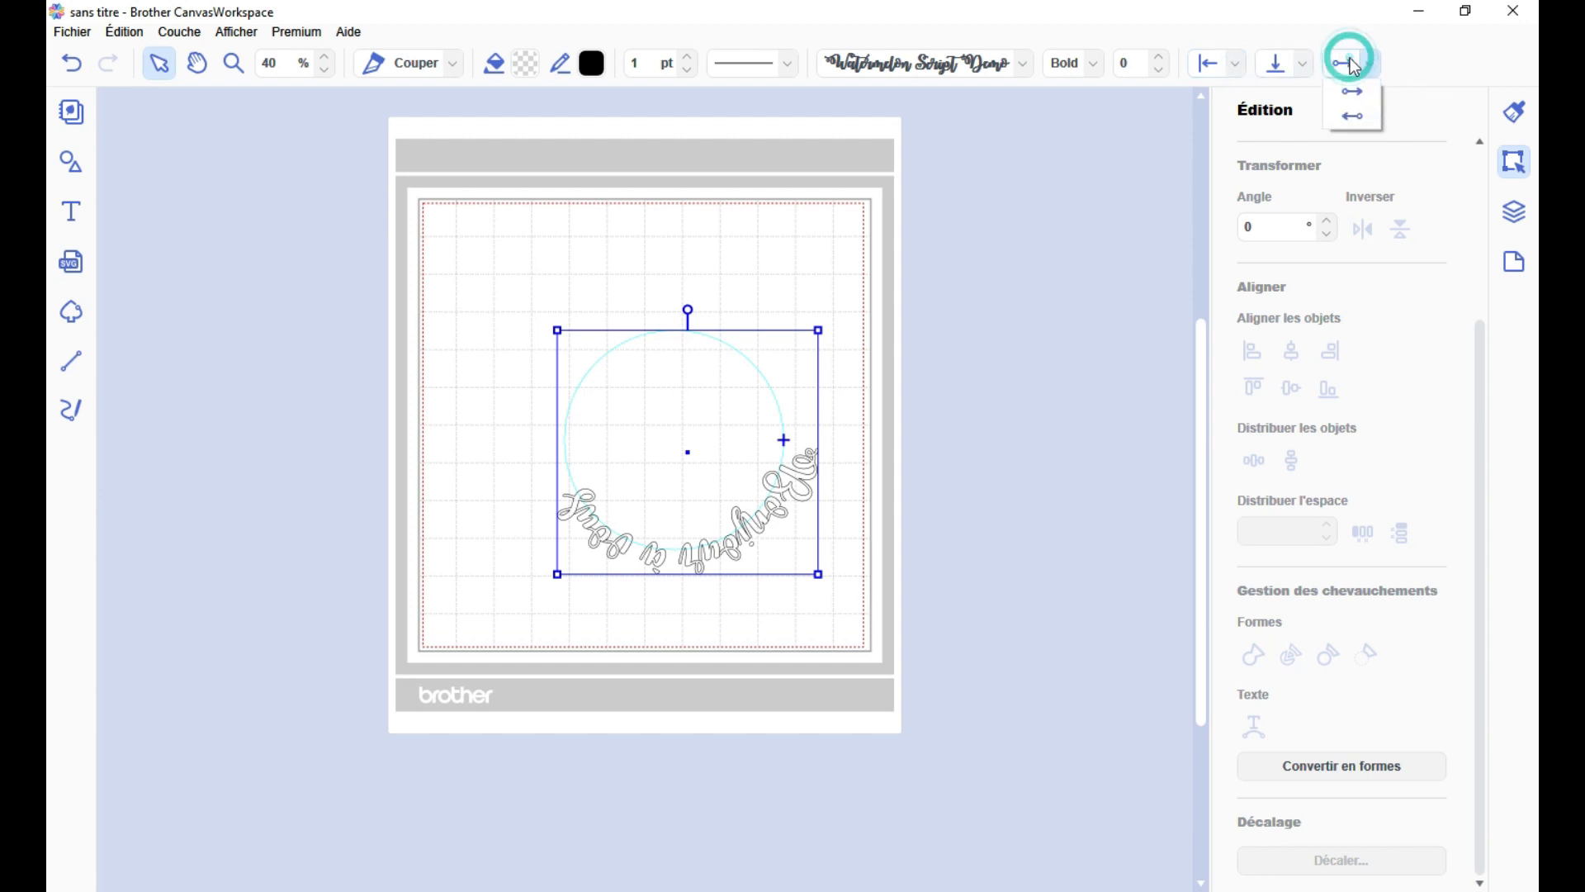
click(1354, 118)
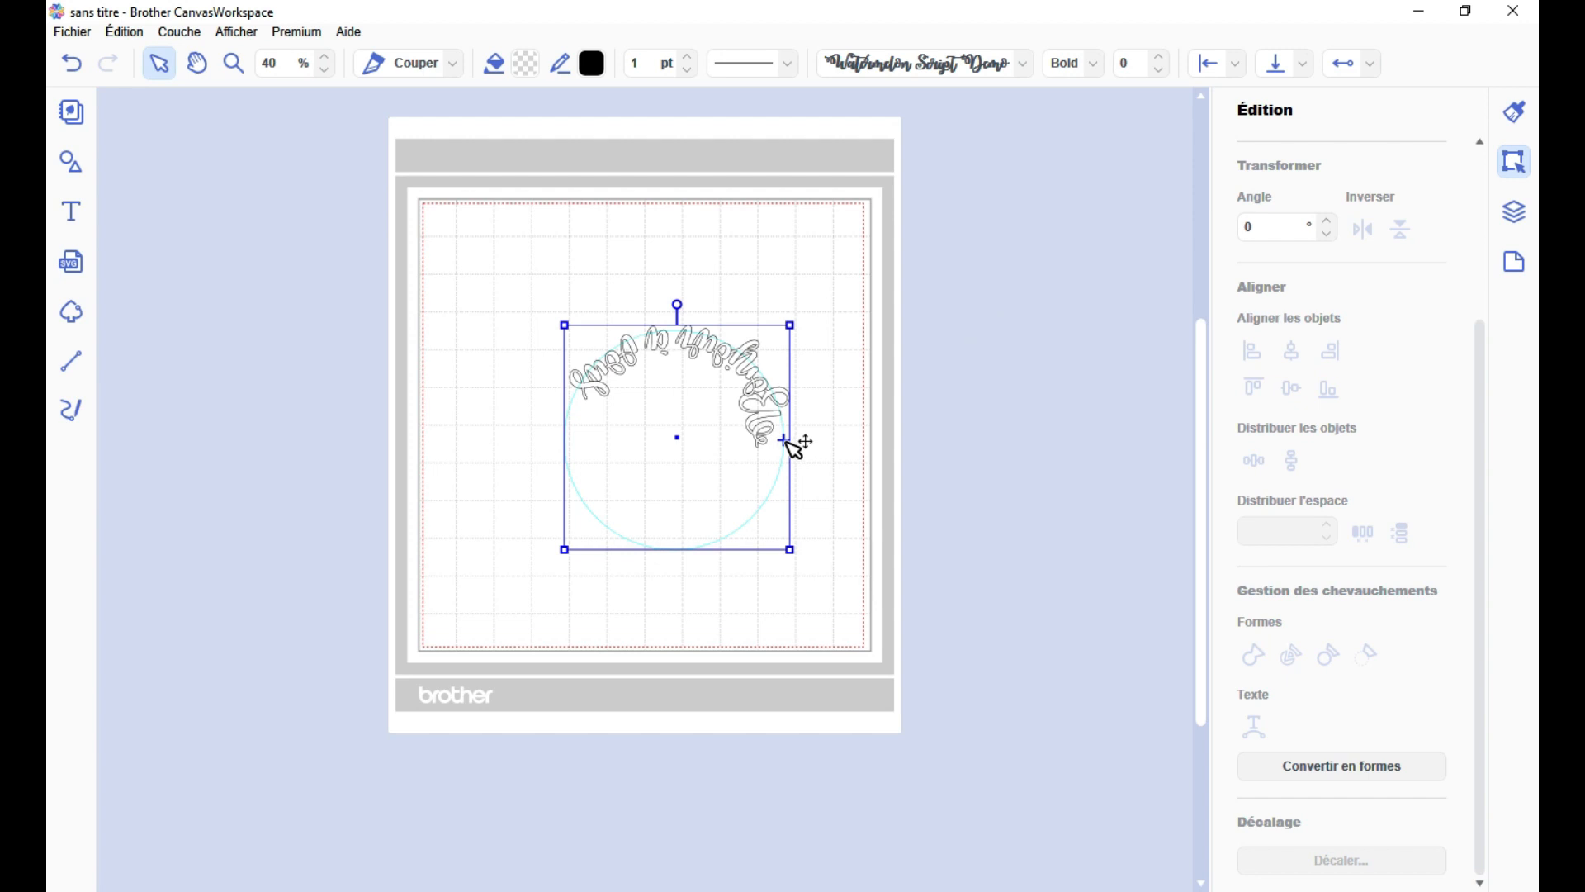
- Move the text's starting point to the left side of the circle and set its vertical alignment to Milieu
drag(786, 443, 577, 436)
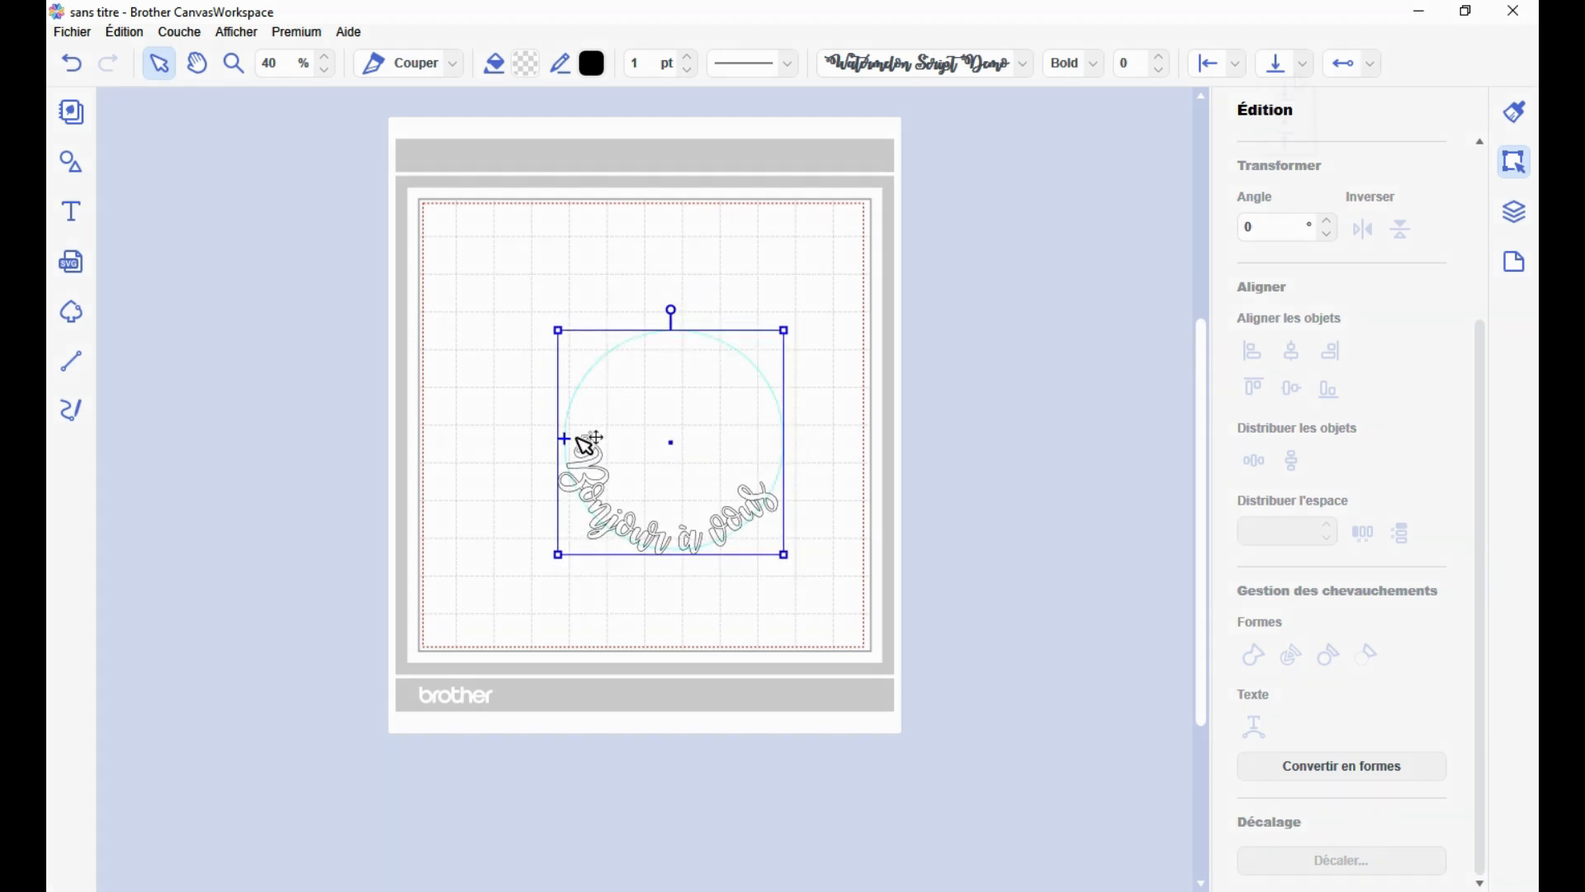
click(1304, 64)
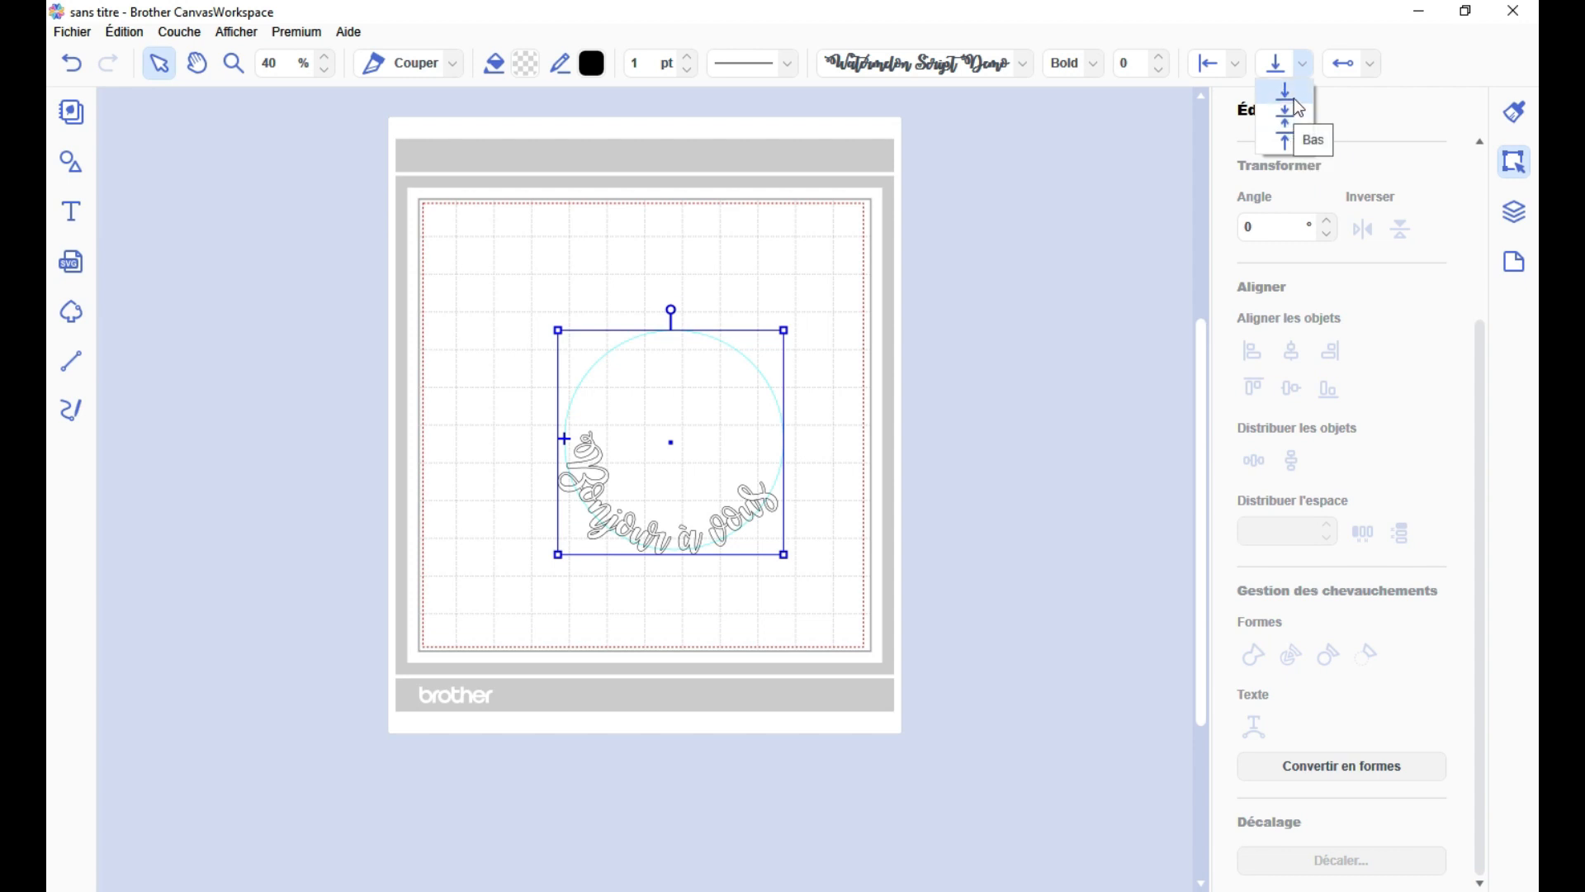
click(1294, 98)
click(1293, 64)
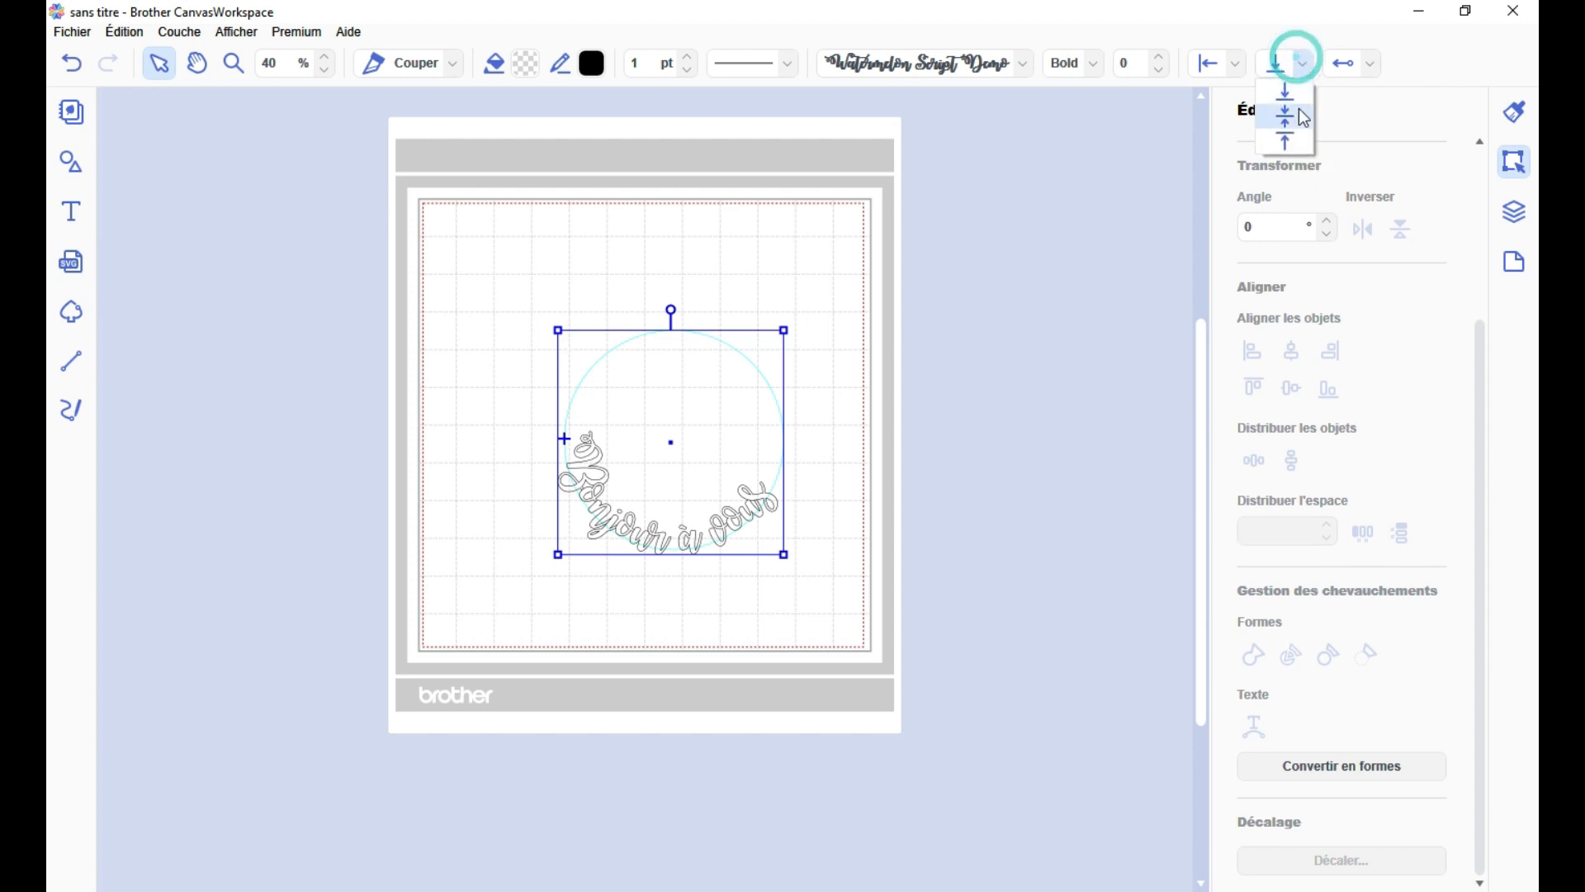
click(1294, 118)
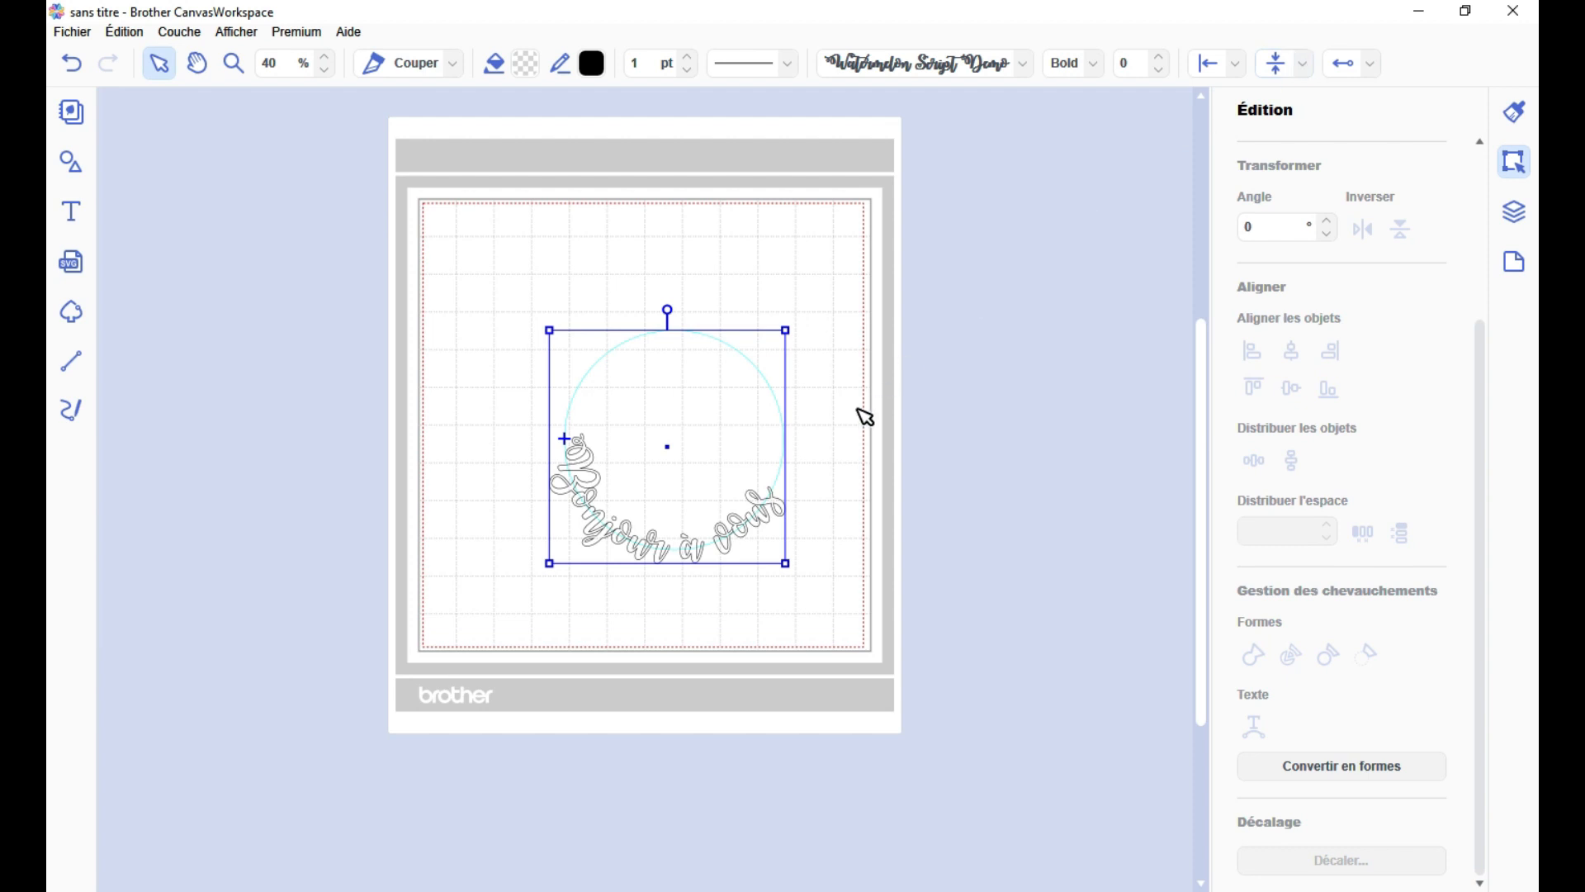
- Try the outermost and the Bas vertical alignments of the text on the circle, and return it to Milieu
scroll(865, 417, up, 2)
scroll(854, 435, up, 2)
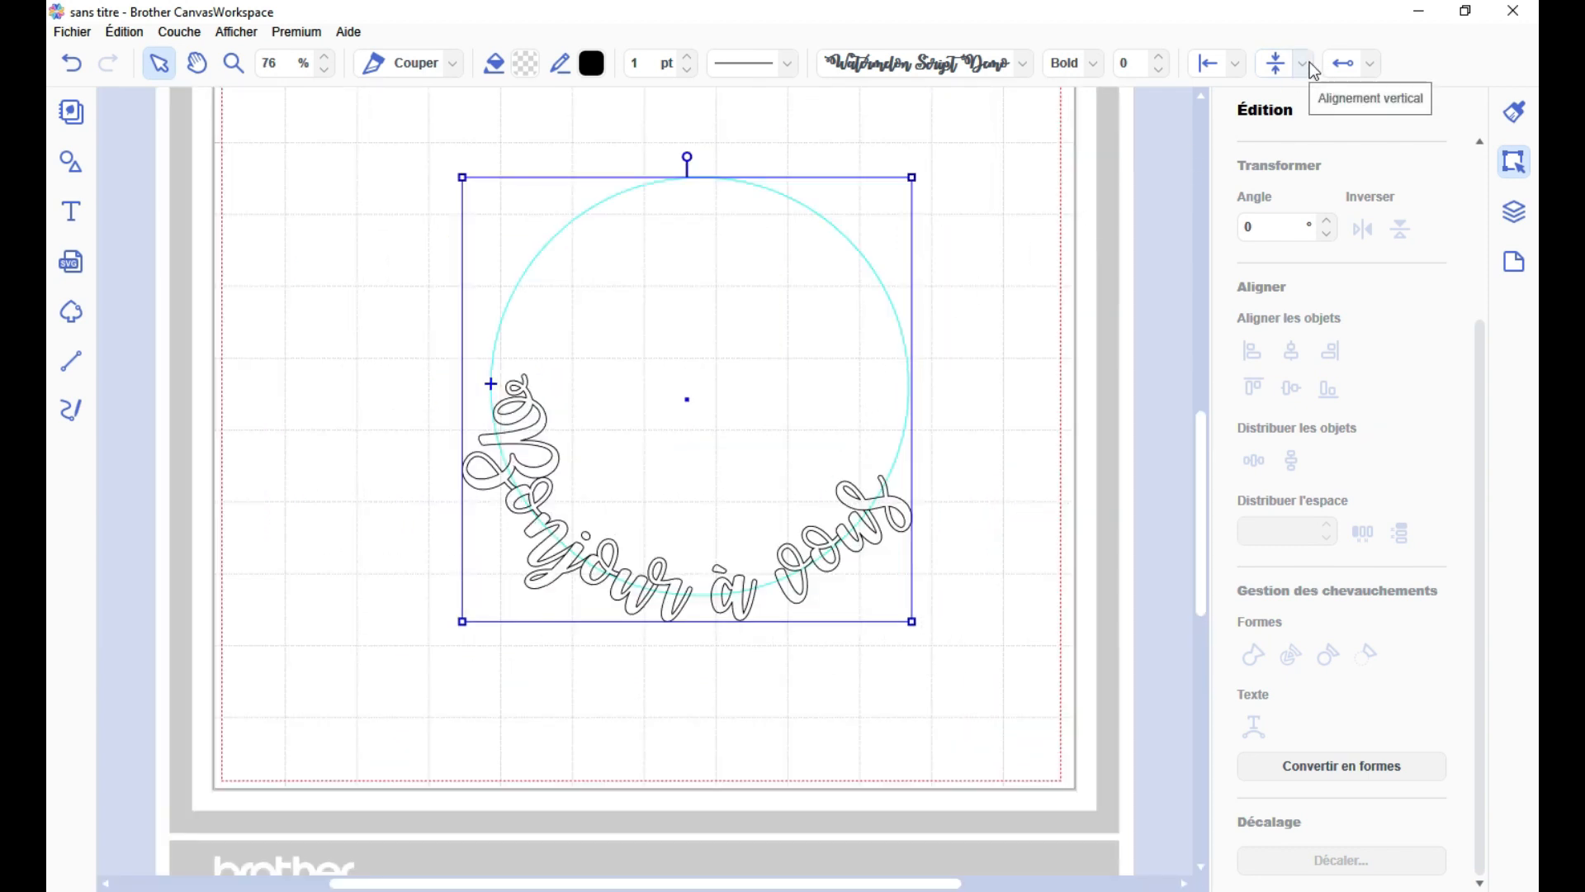
click(1308, 62)
click(1290, 148)
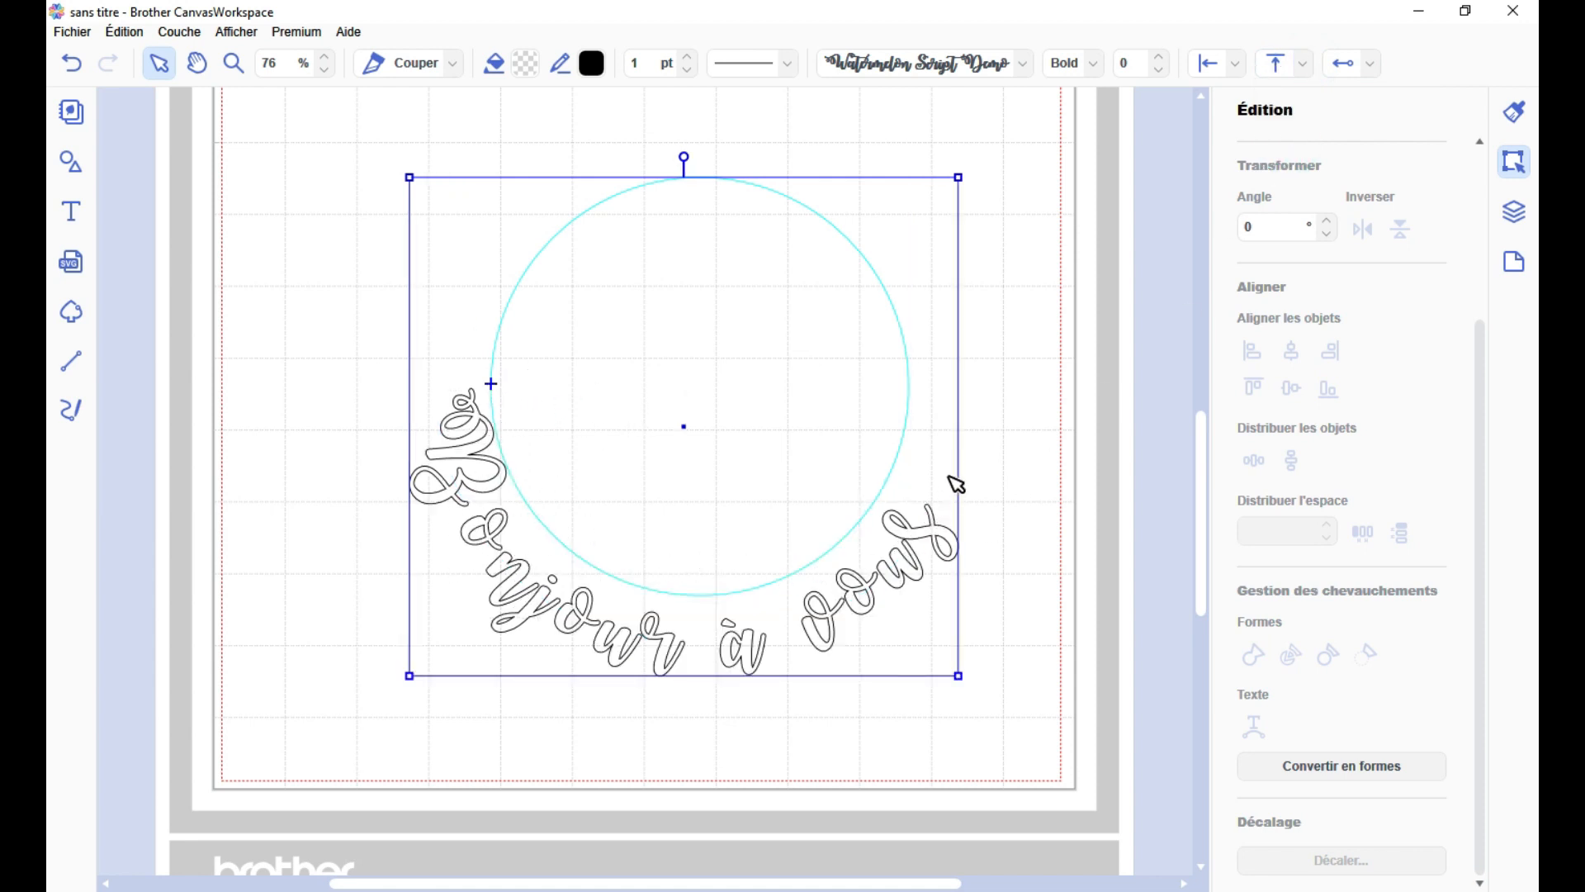
click(1302, 63)
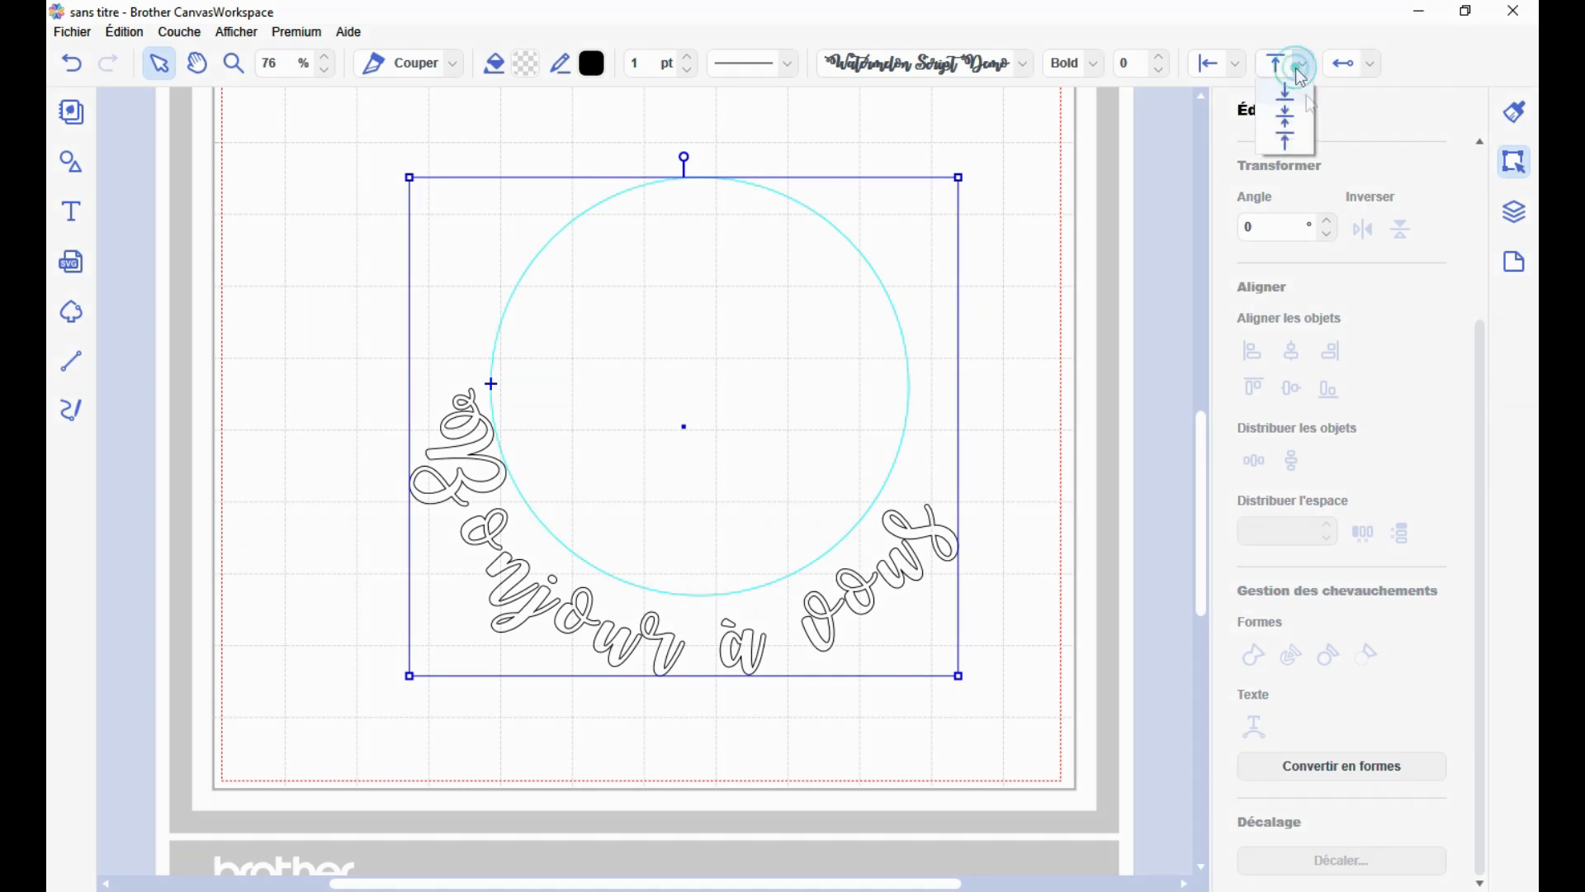
click(1287, 135)
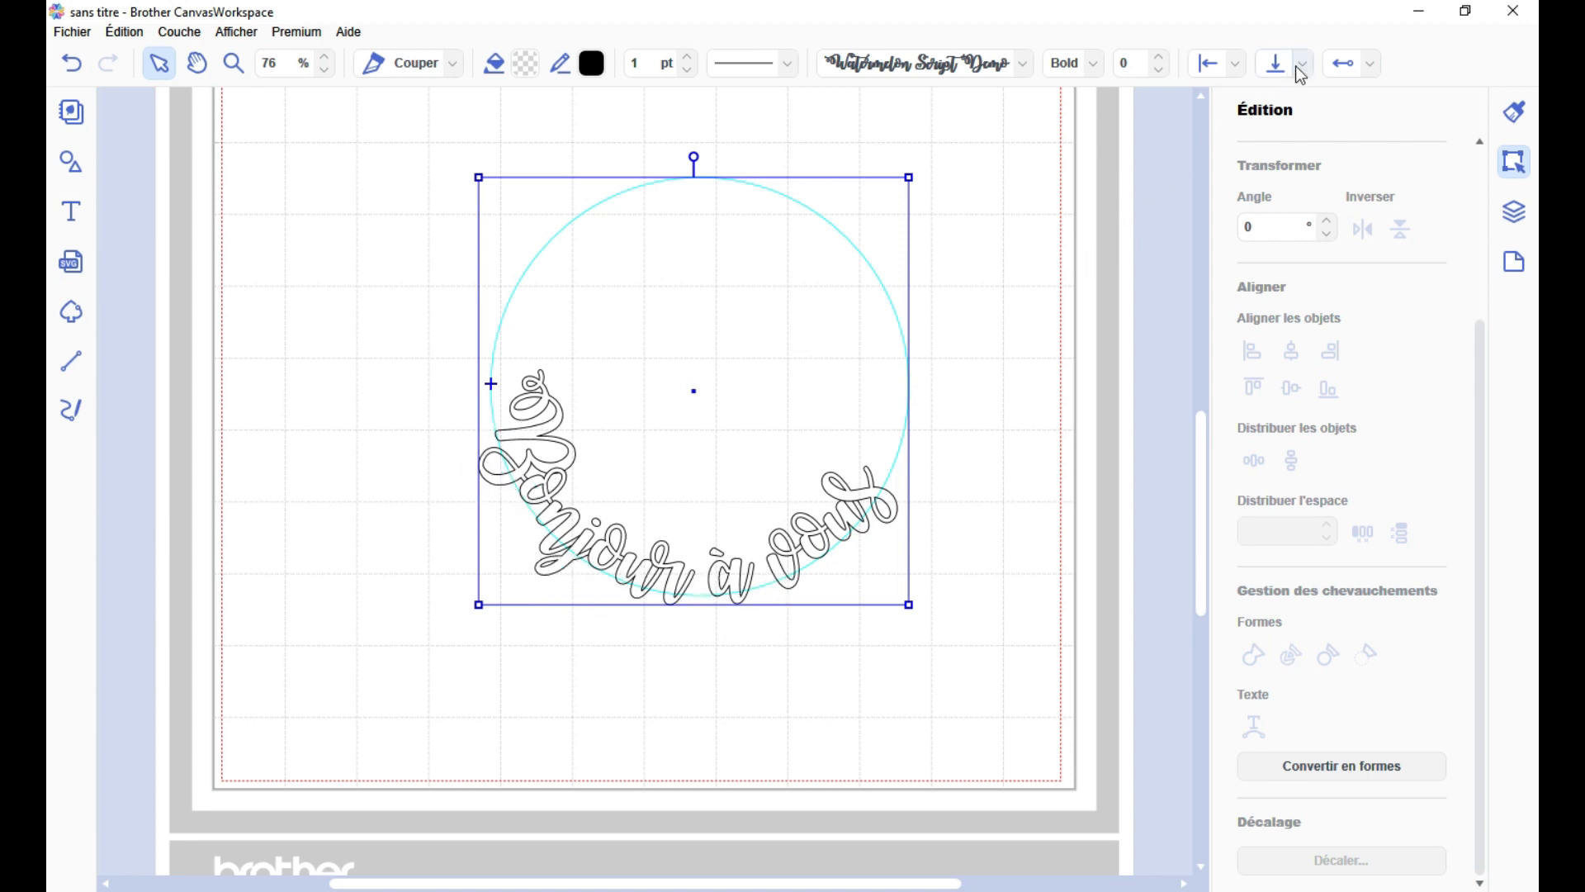
click(1303, 61)
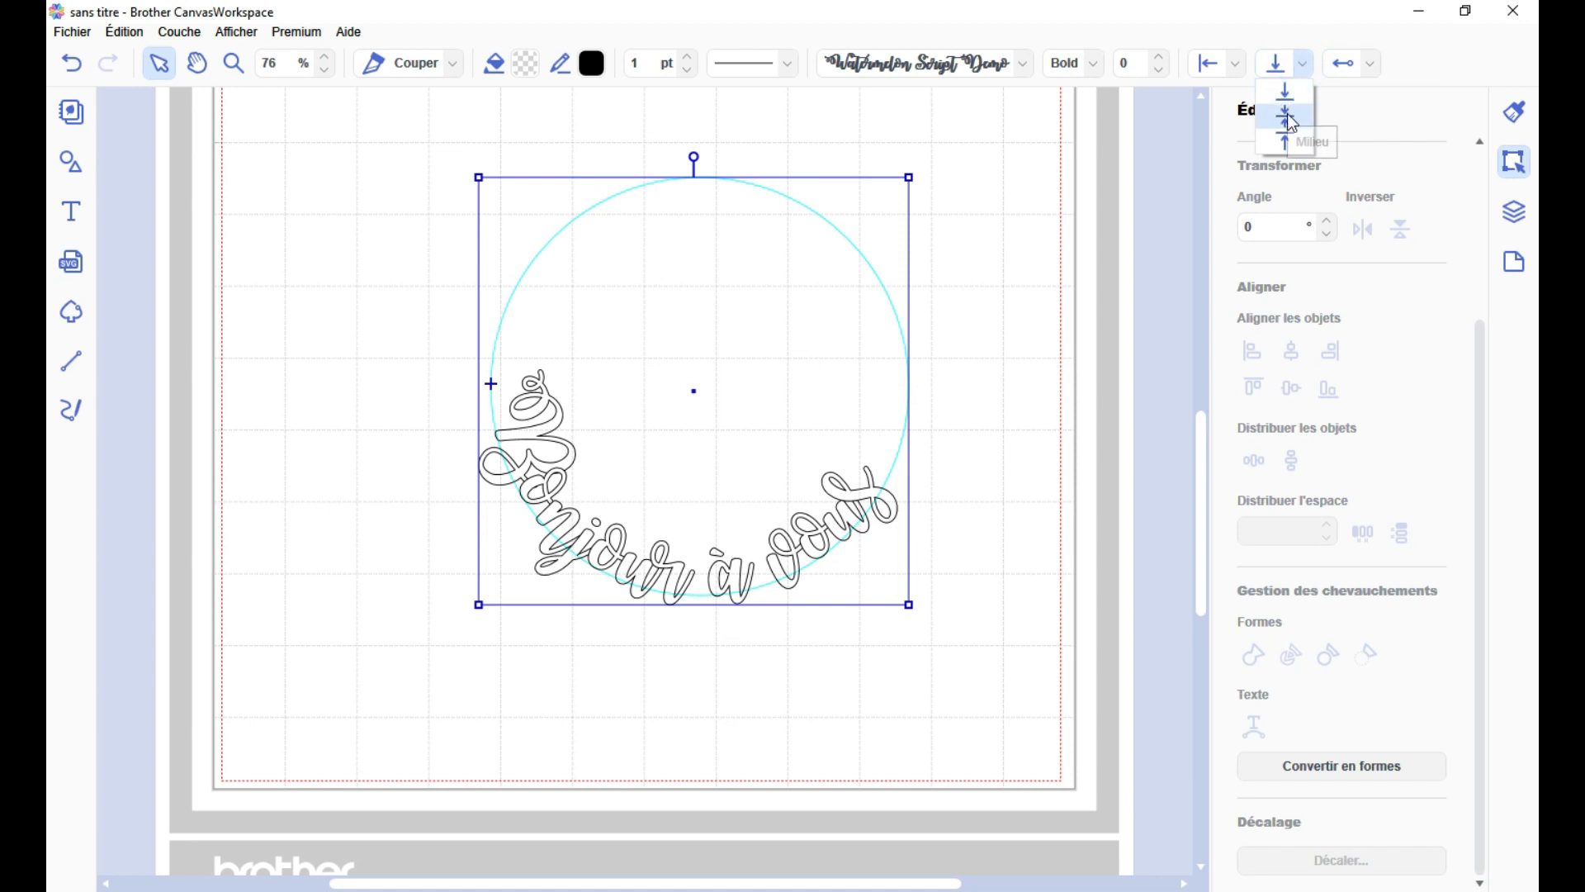
click(1293, 124)
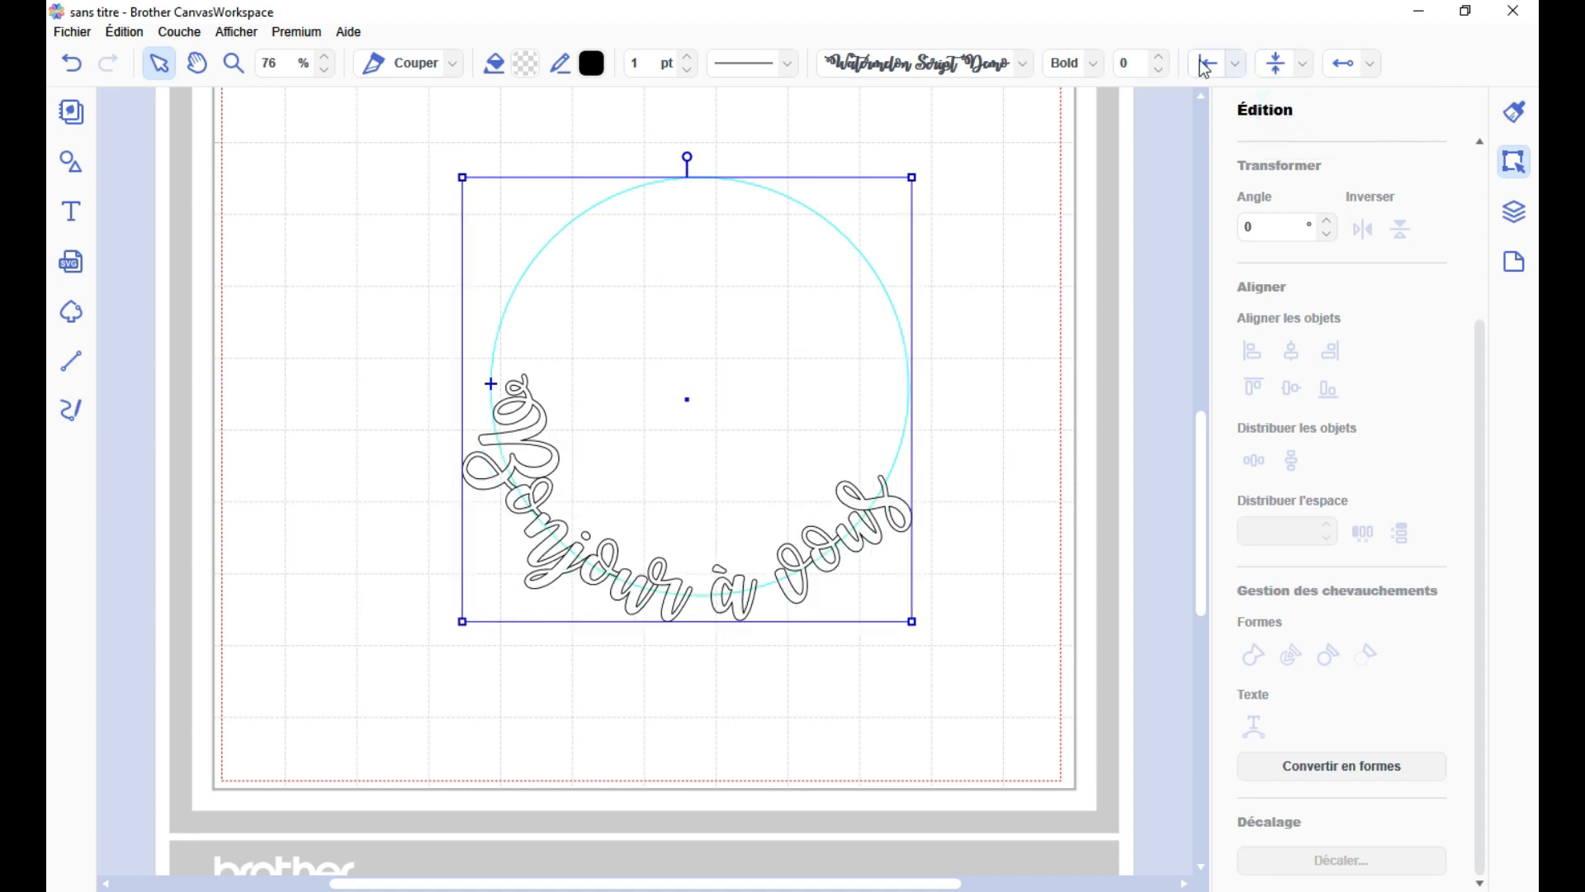
- Try centering the curved text on its anchor point, and set its horizontal alignment so the text ends at the anchor
click(1236, 64)
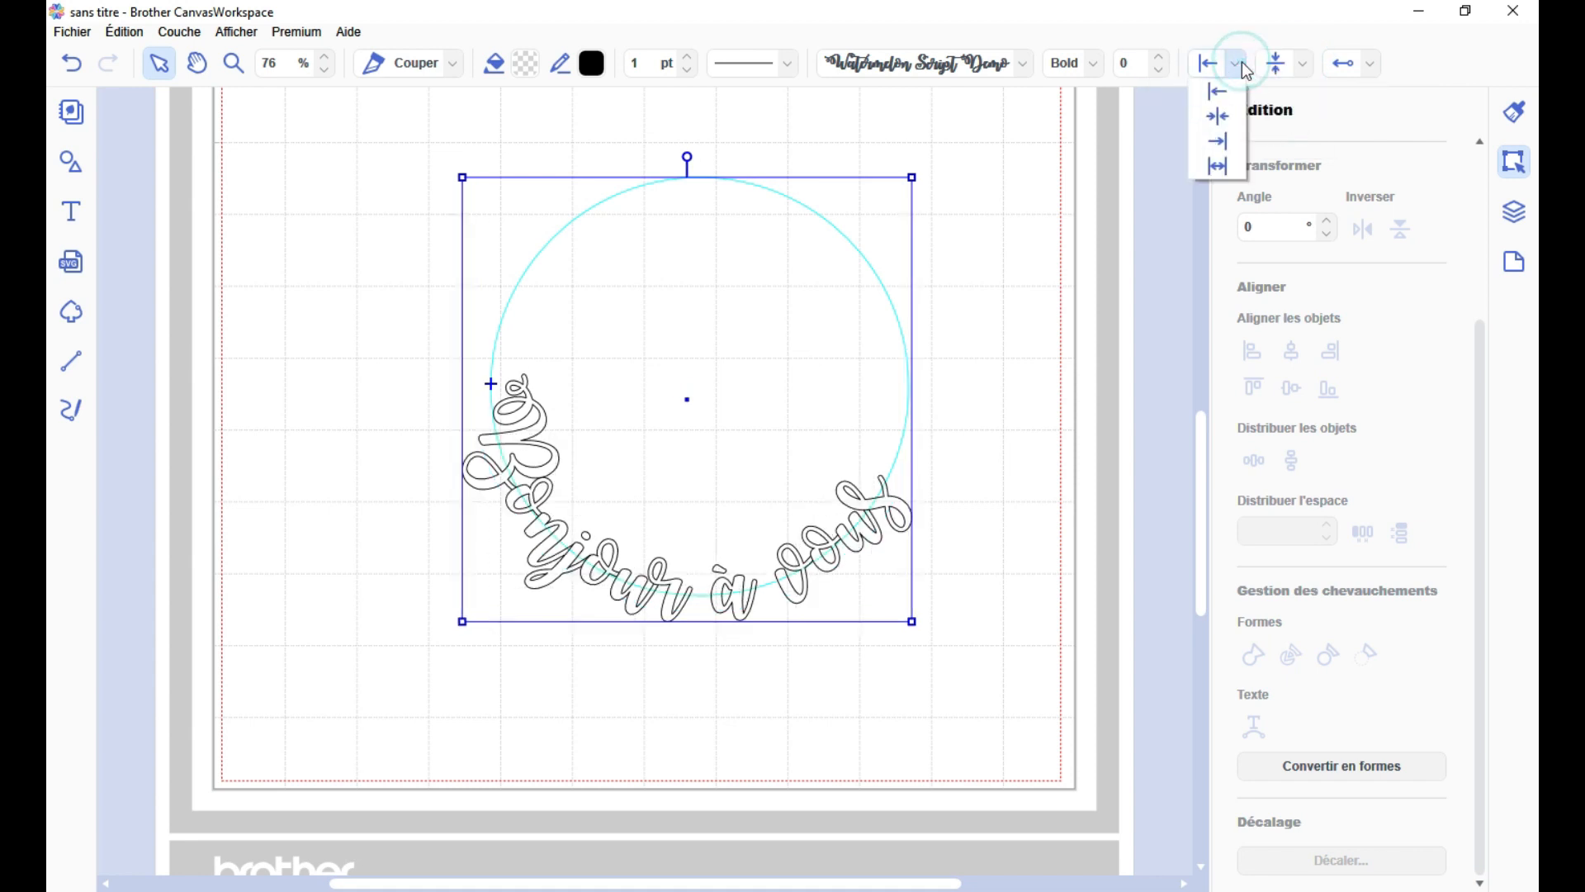
click(1220, 118)
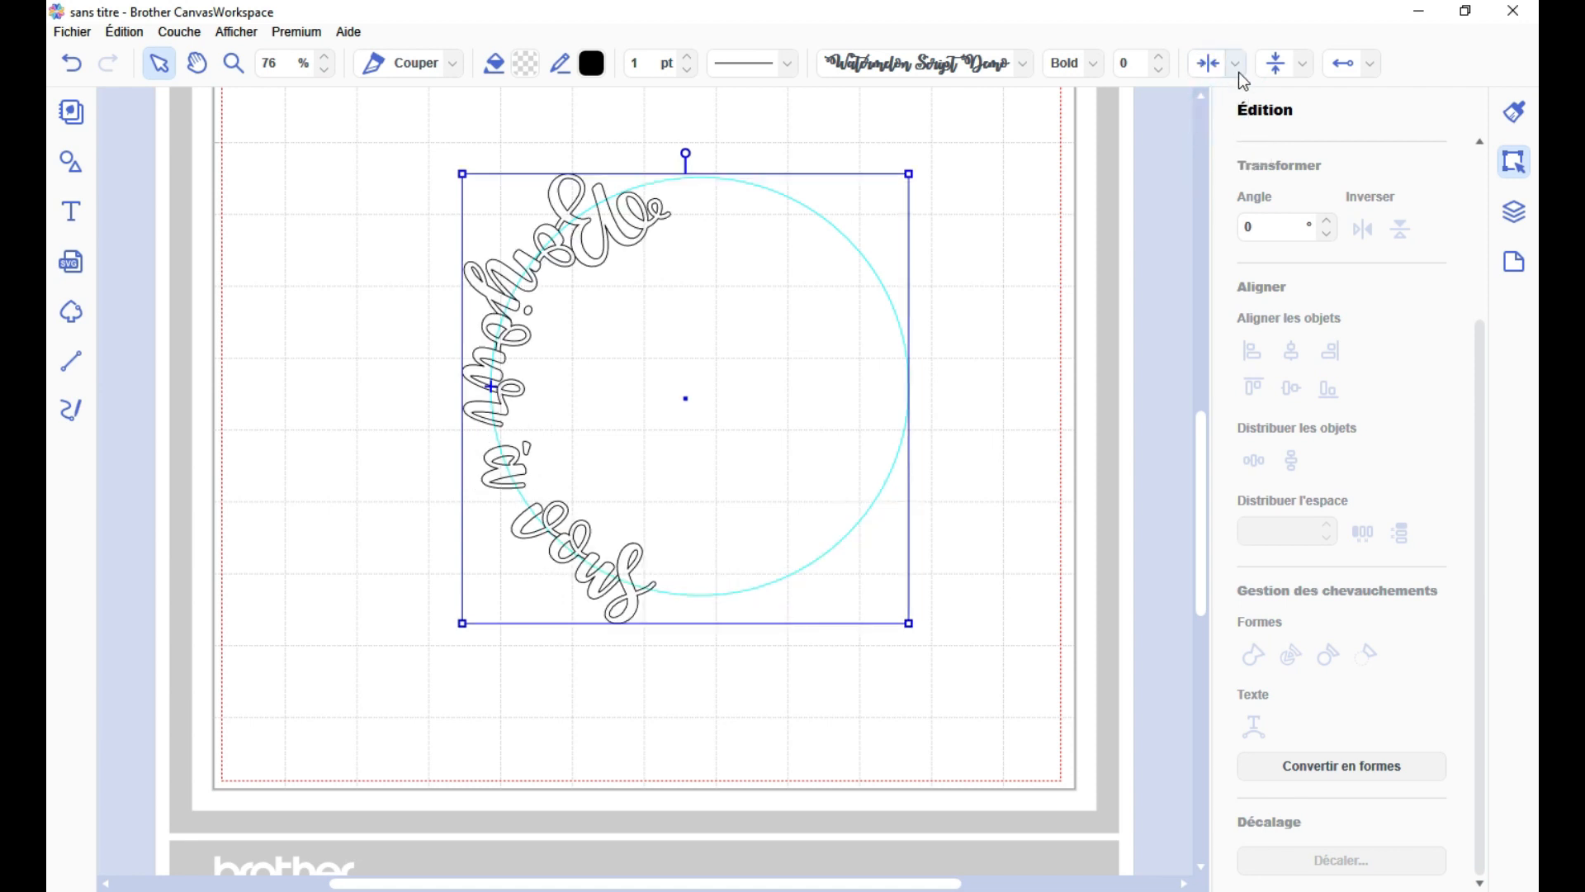
click(1238, 66)
click(1231, 146)
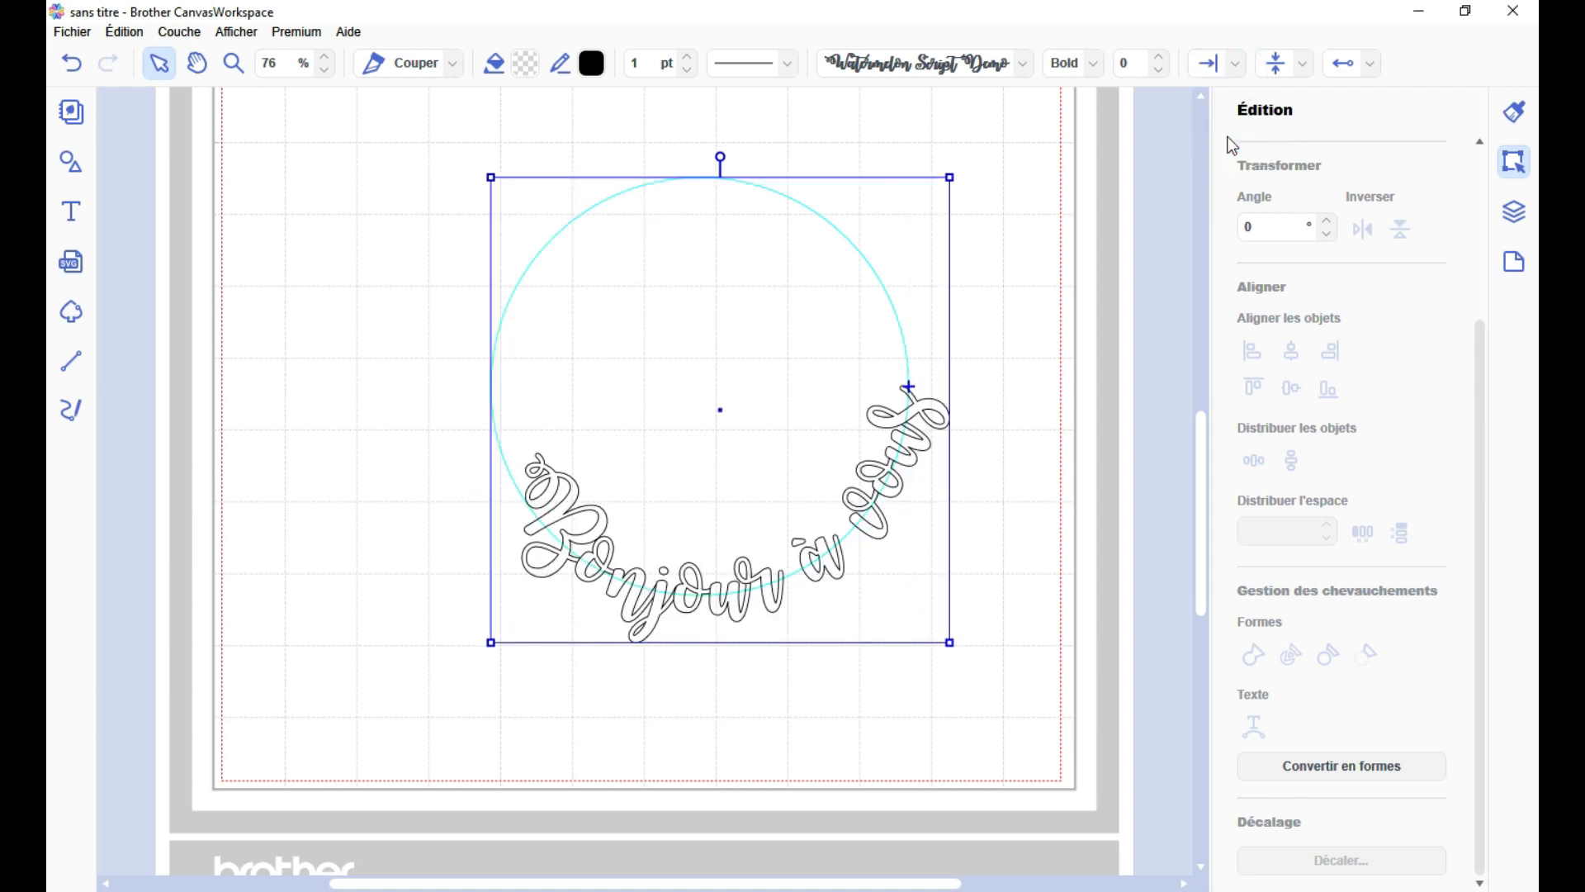
- Reverse the curved text's direction so it runs over the top of the circle, and slide its end anchor to the circle's upper right
click(1358, 92)
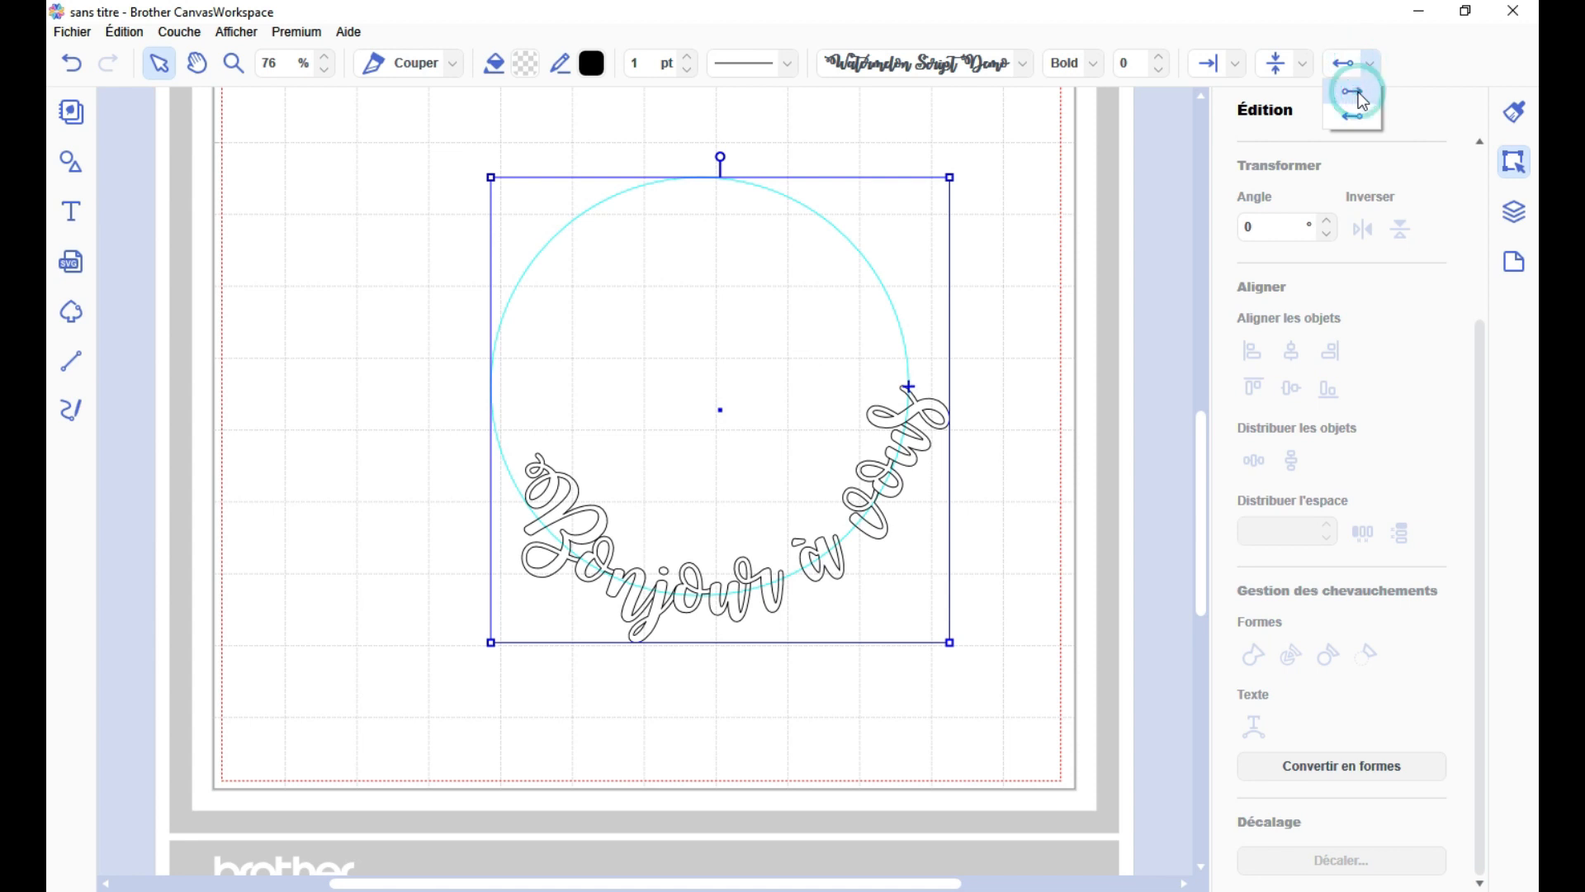
click(1236, 64)
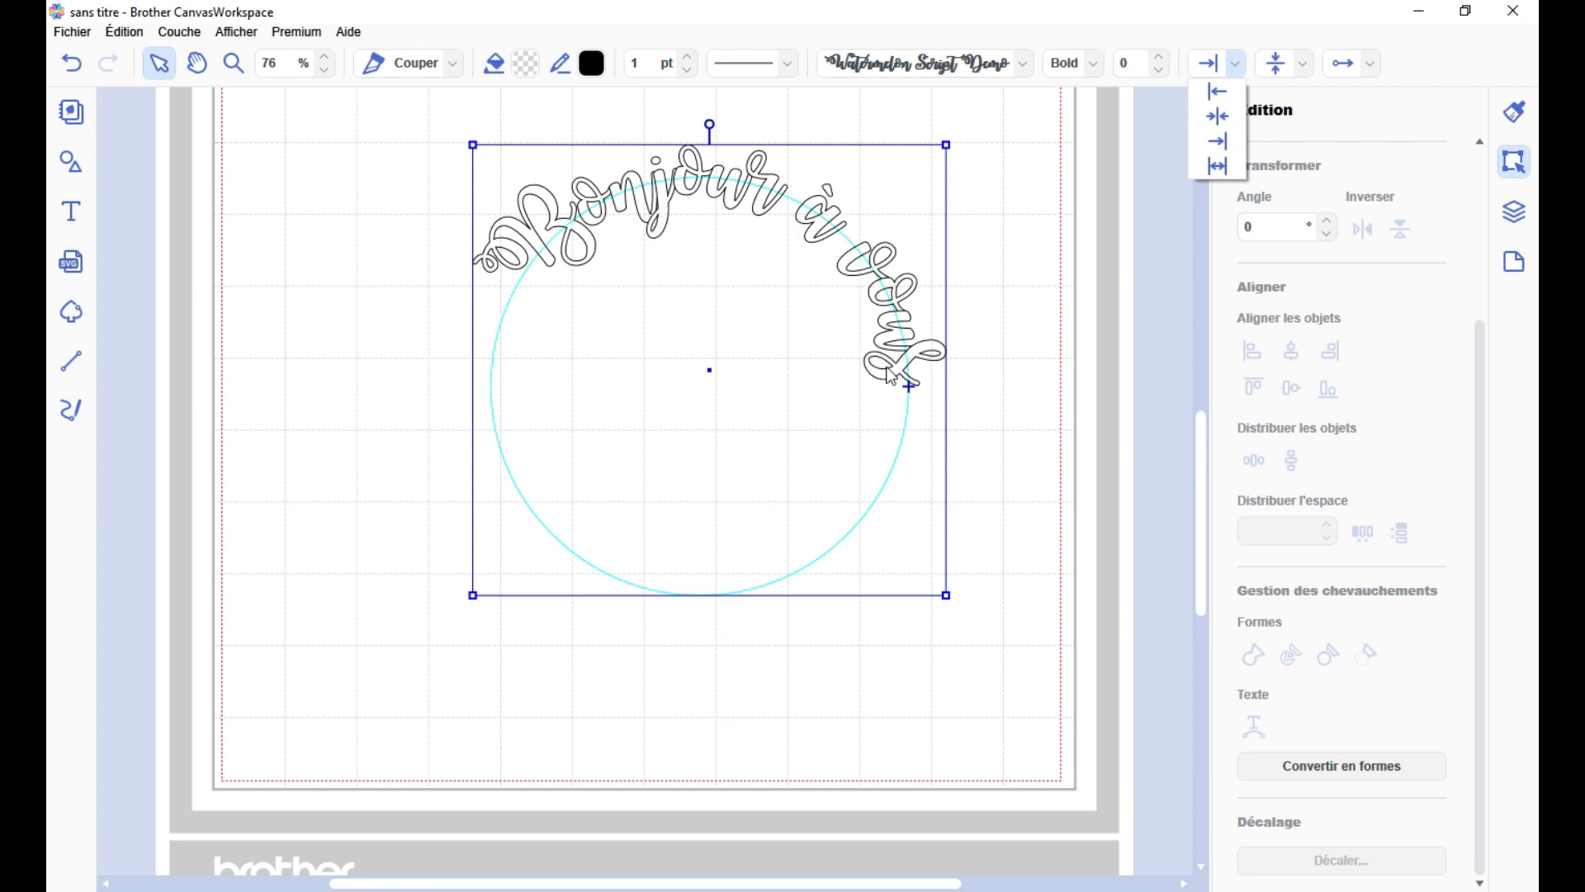
click(910, 390)
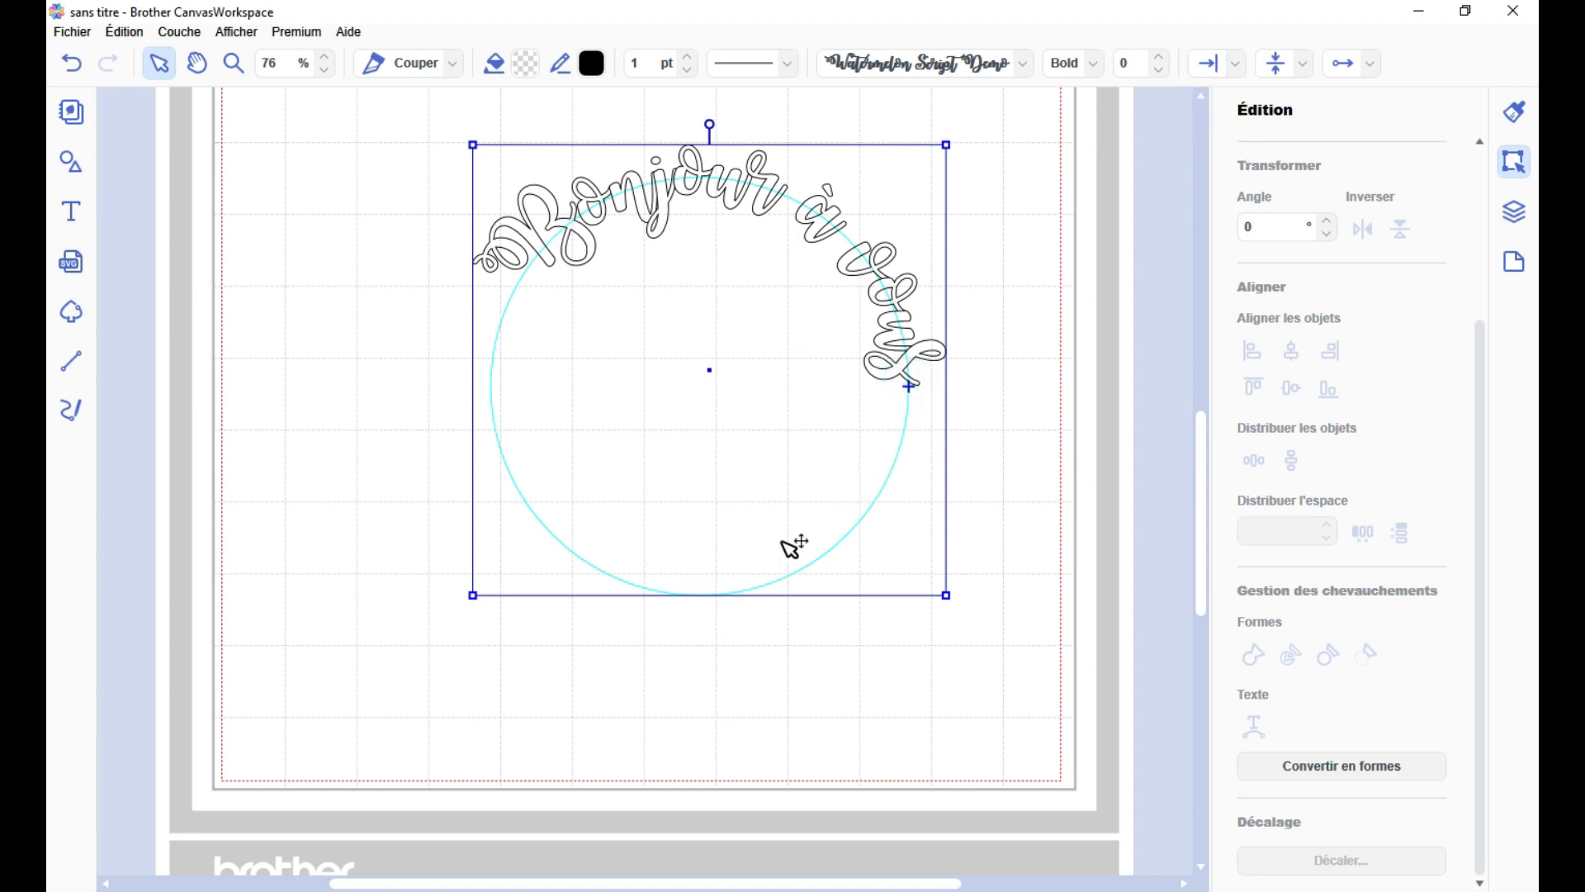
drag(909, 385, 825, 354)
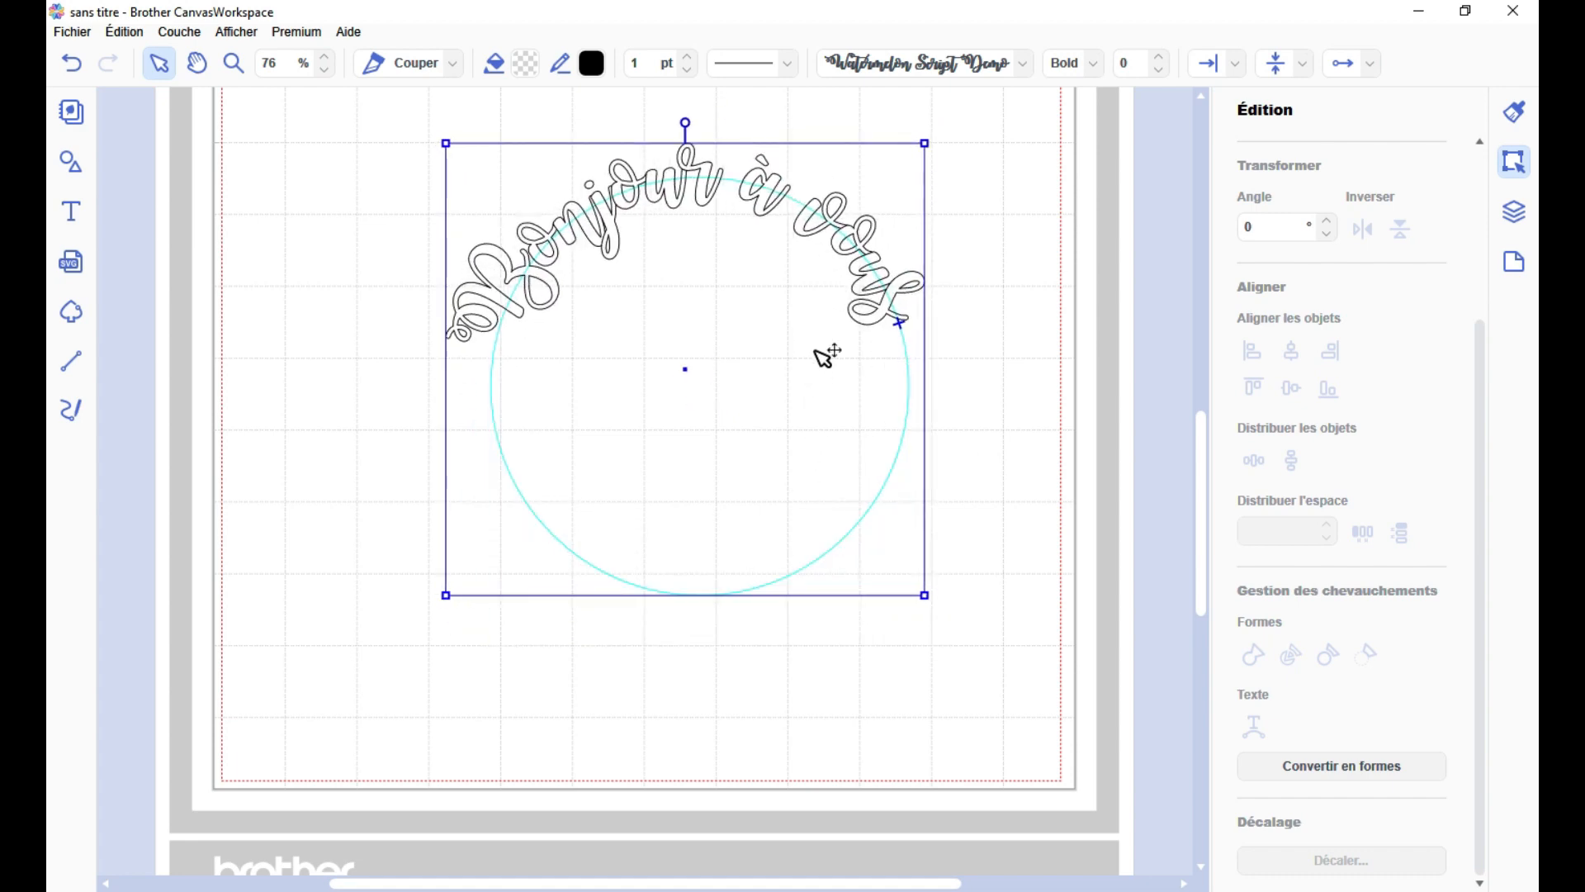
drag(809, 461, 776, 310)
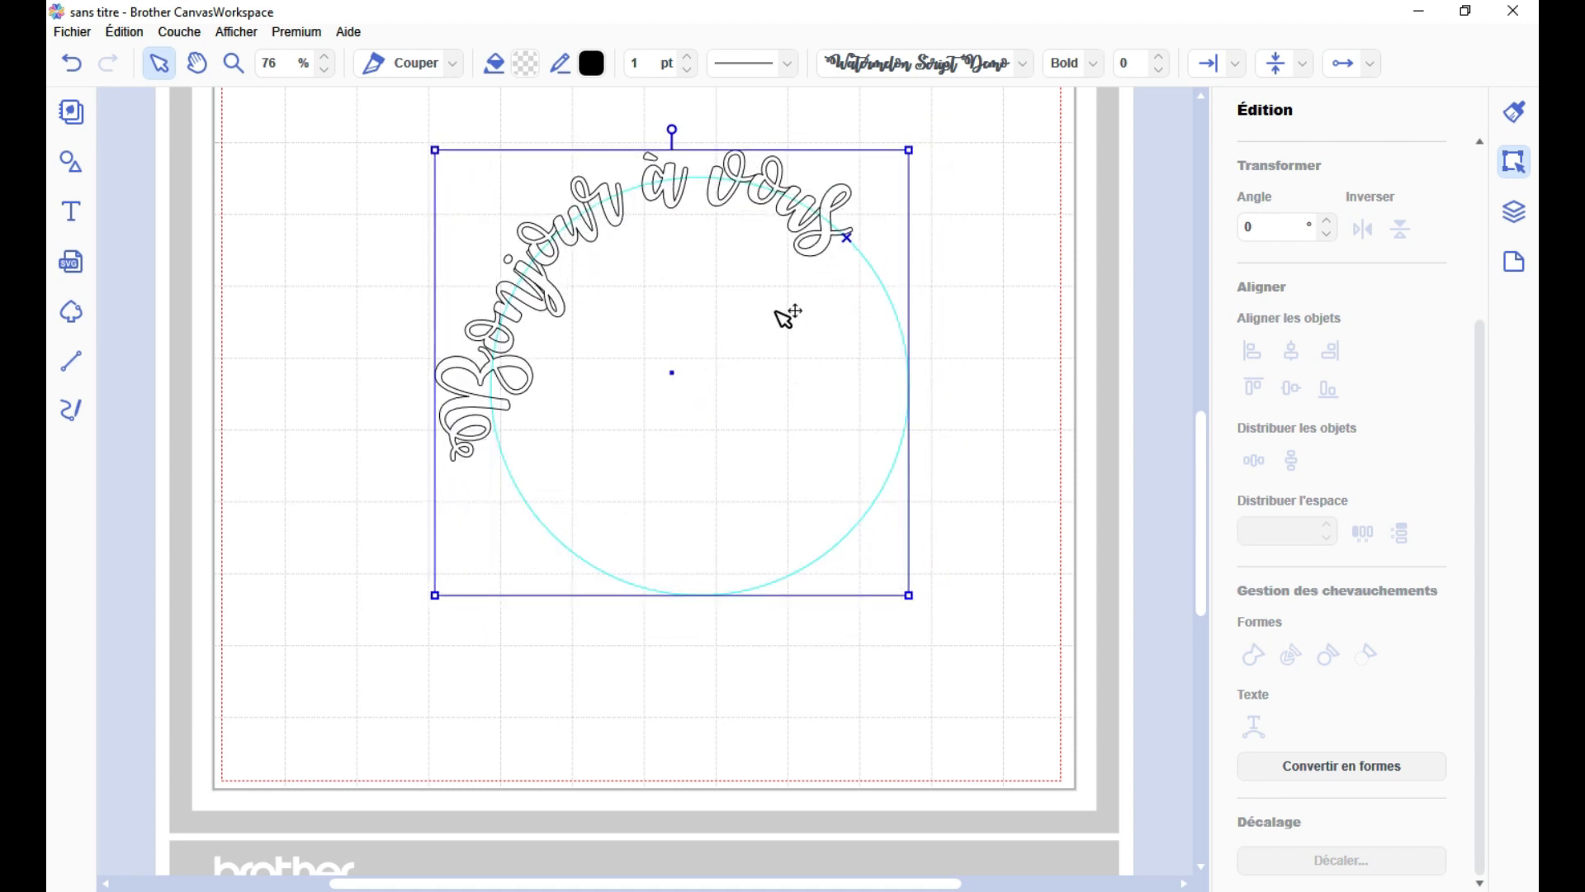
- Try the opposite text direction with the anchor lower on the circle, and return the text to its arch over the top
click(1348, 78)
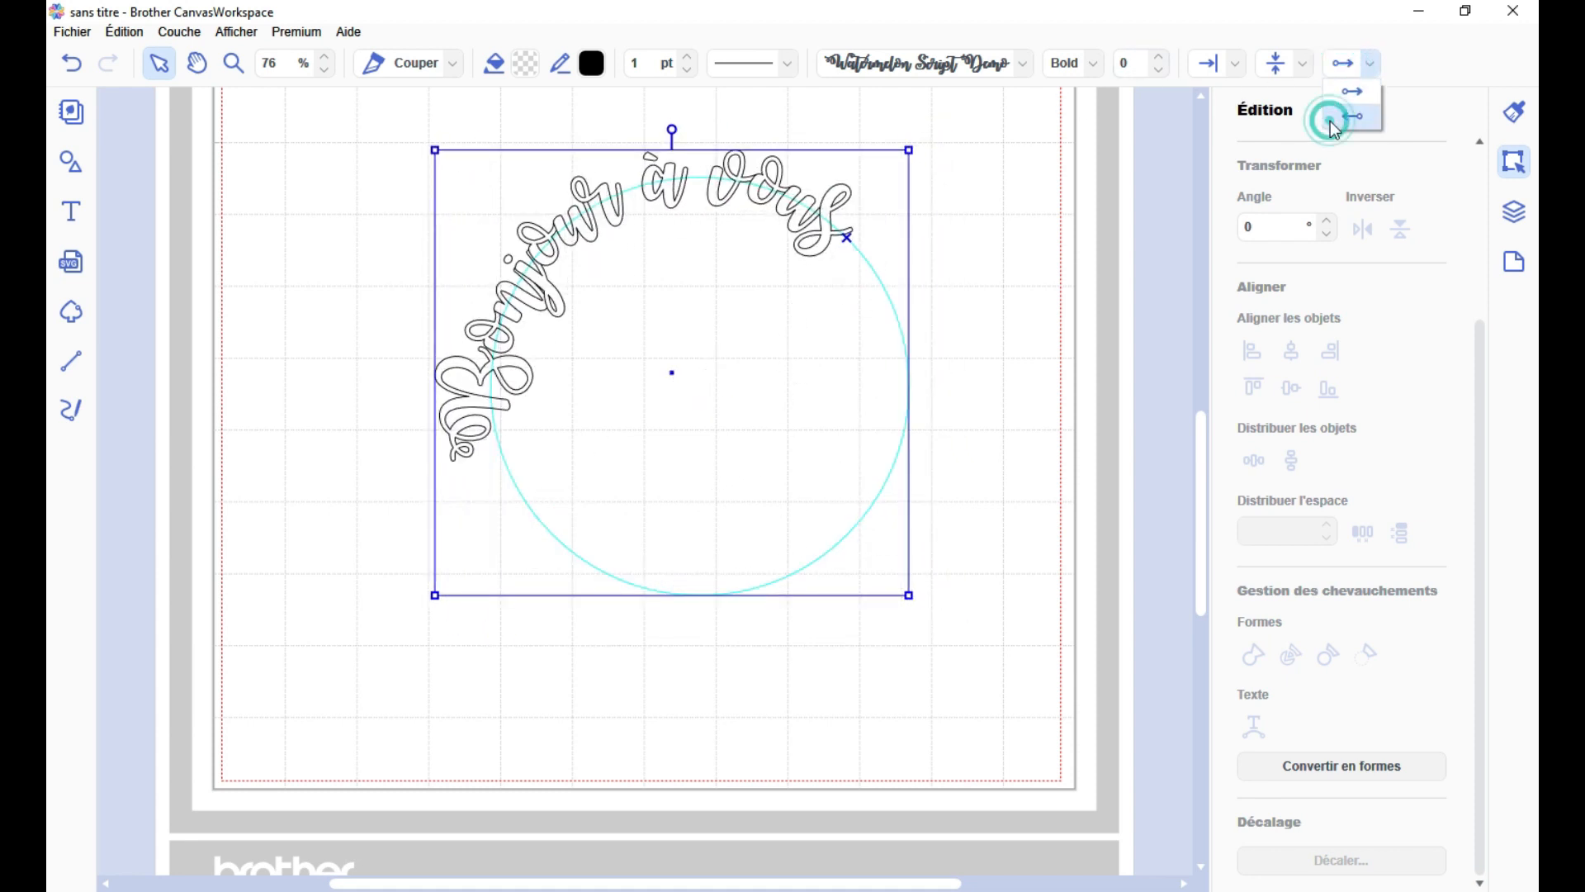
click(1330, 121)
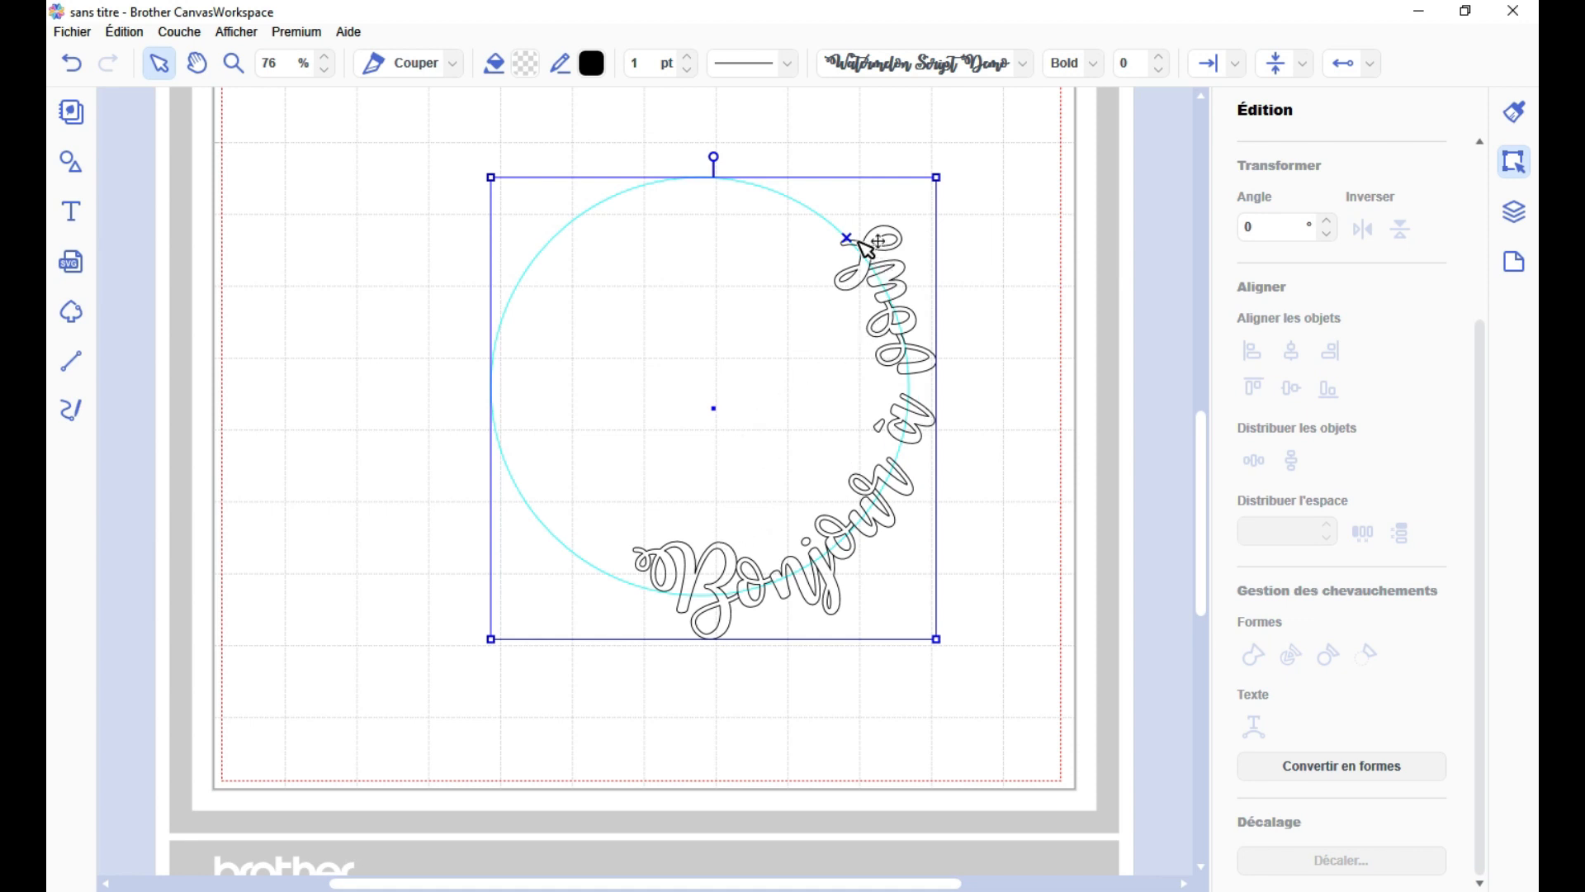
mouse_move(857, 239)
mouse_down()
mouse_move(900, 308)
mouse_move(895, 468)
mouse_up()
drag(869, 303, 845, 442)
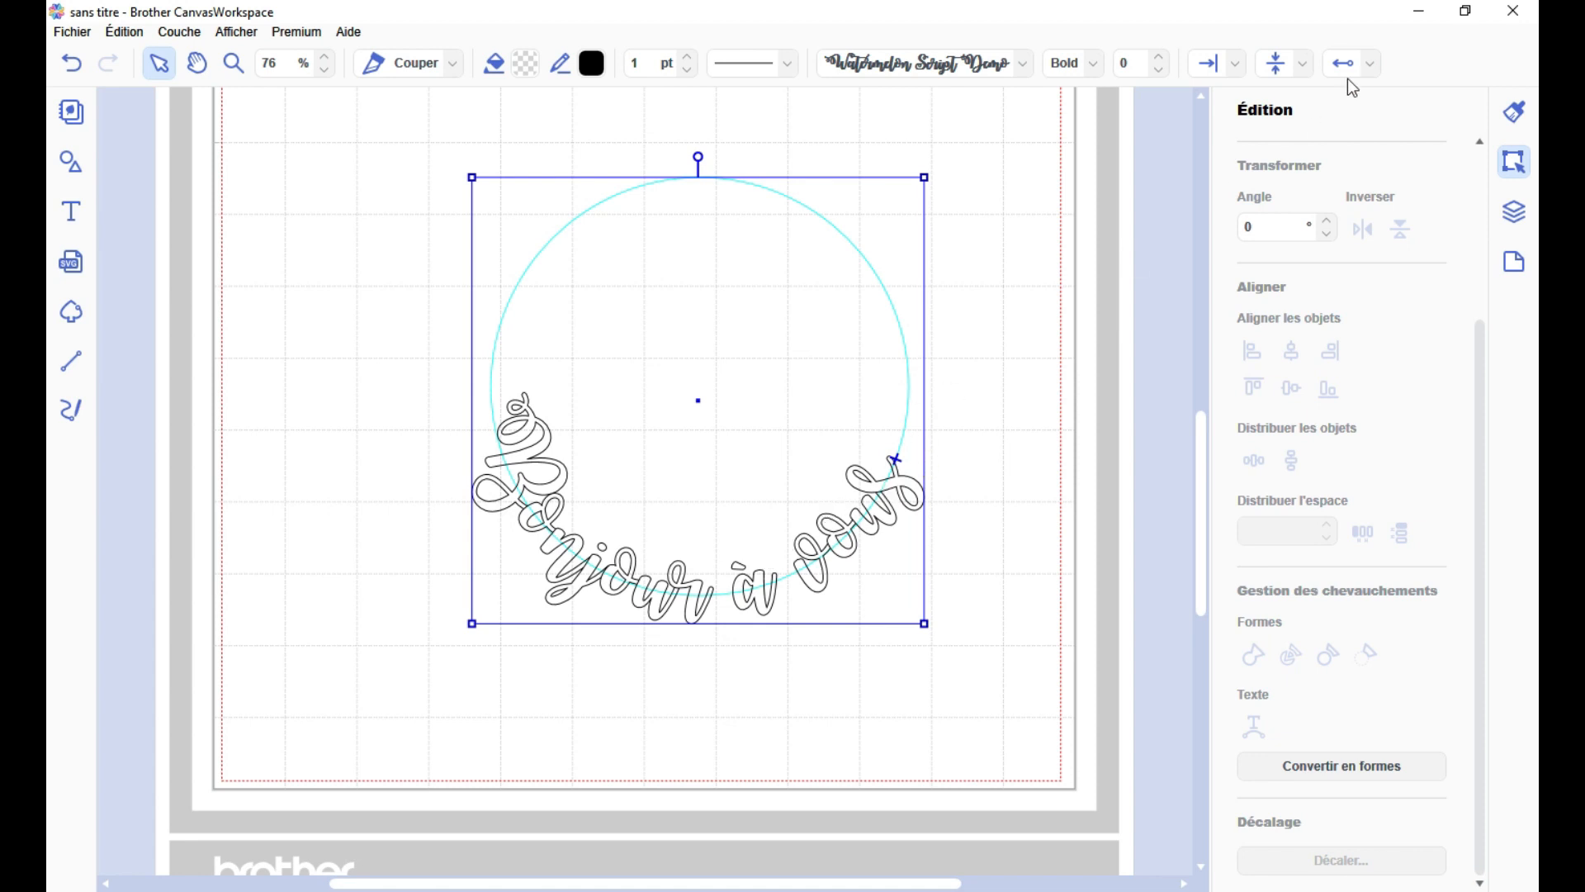
click(1347, 64)
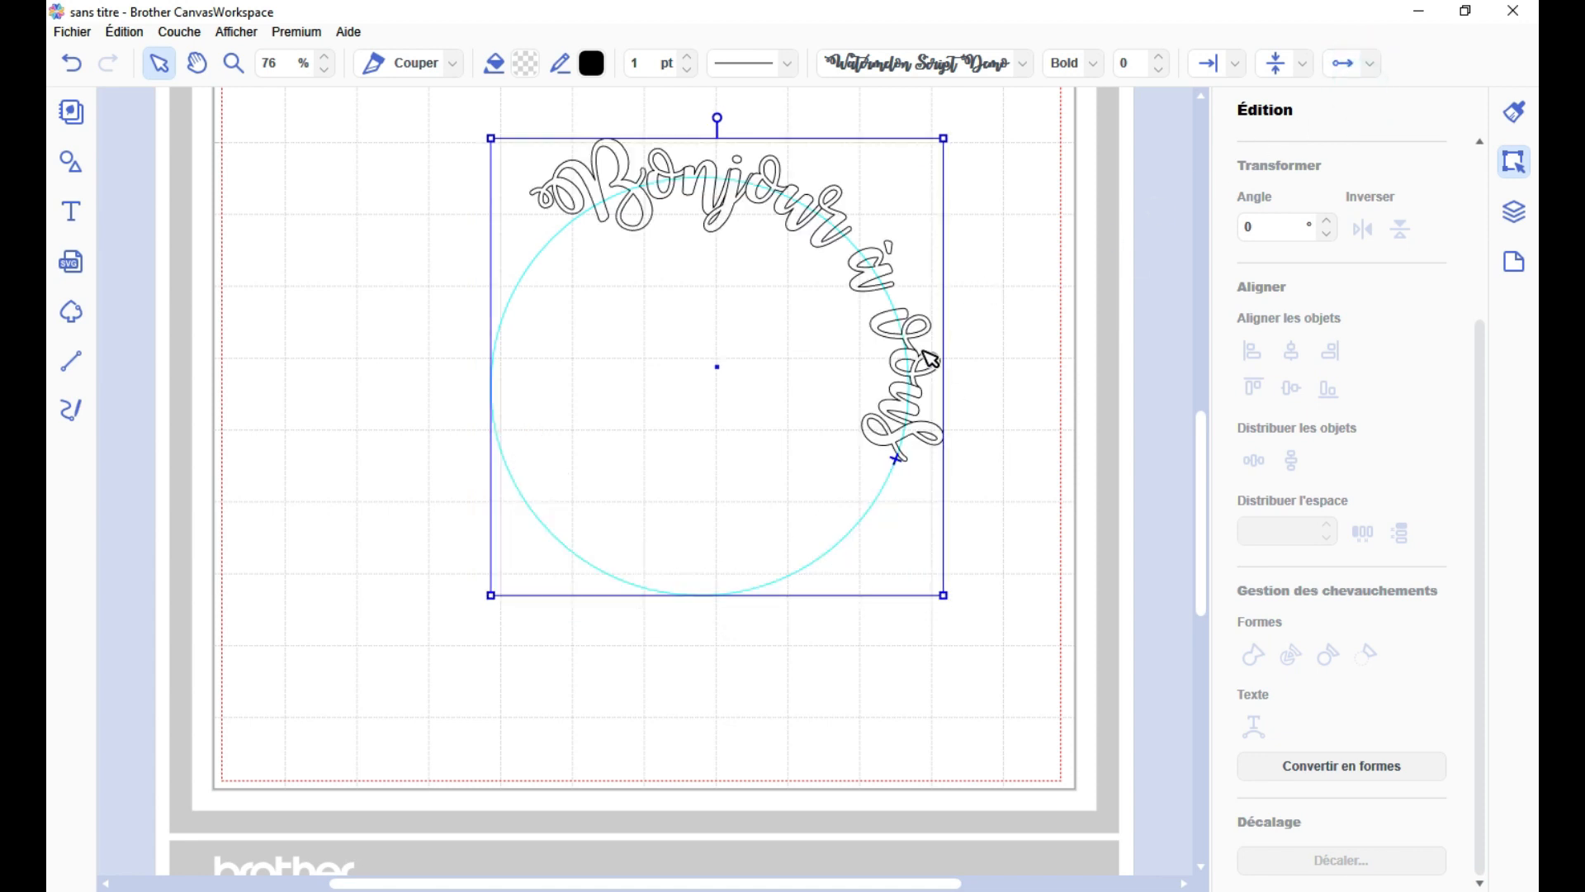
mouse_move(896, 459)
mouse_down()
mouse_move(902, 330)
mouse_move(900, 351)
mouse_up()
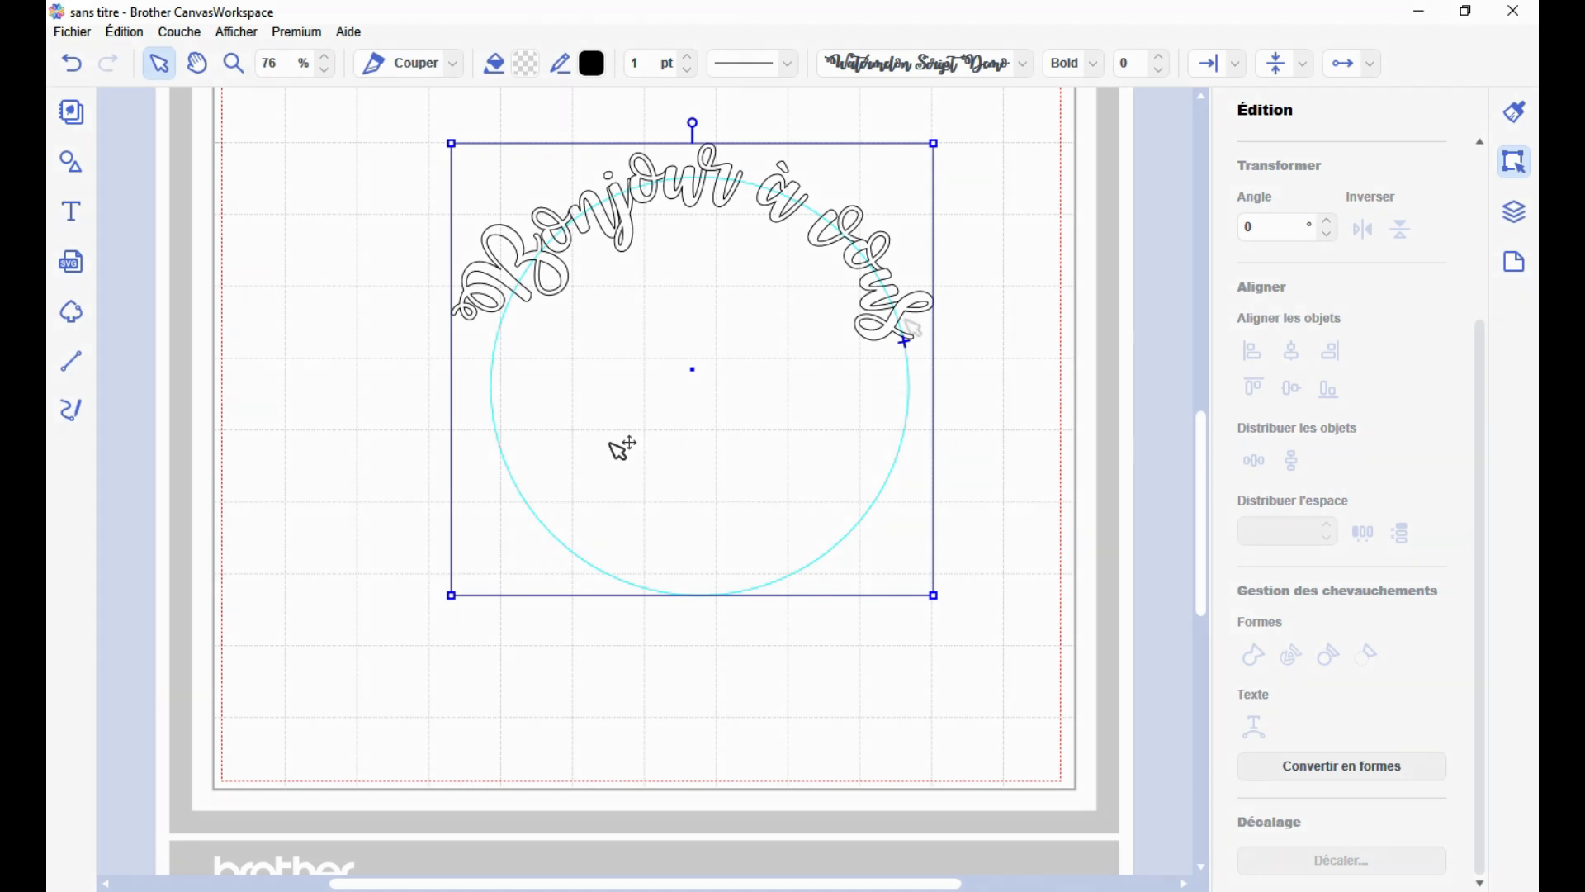
- Try the centered and end-at-anchor horizontal alignments on the curved text, and spread its letters around the whole circle
click(1222, 64)
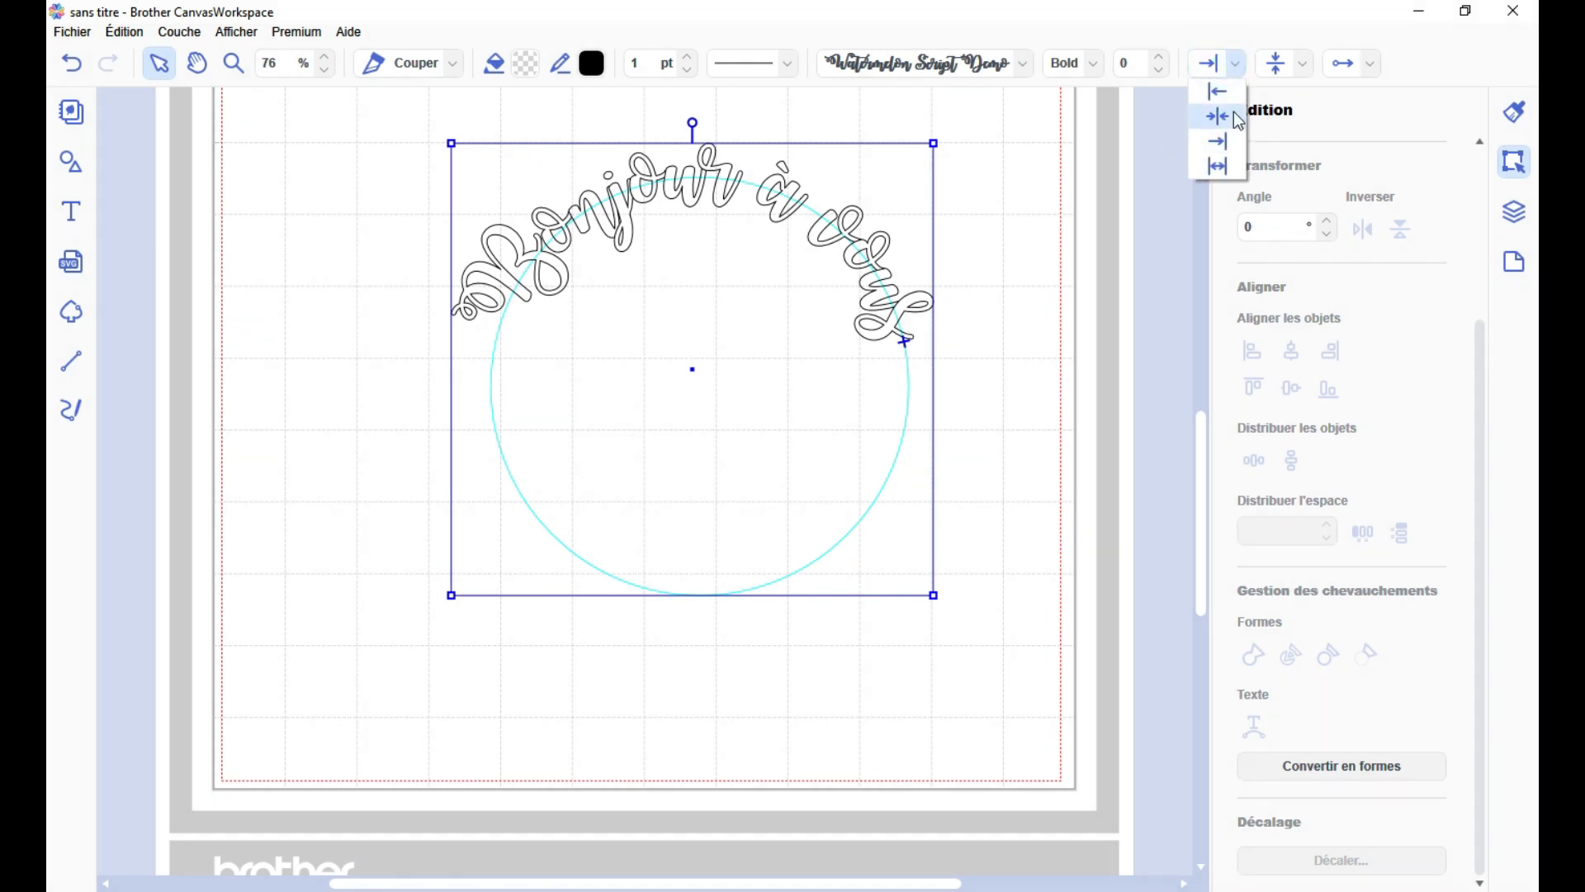
click(1228, 107)
click(1235, 69)
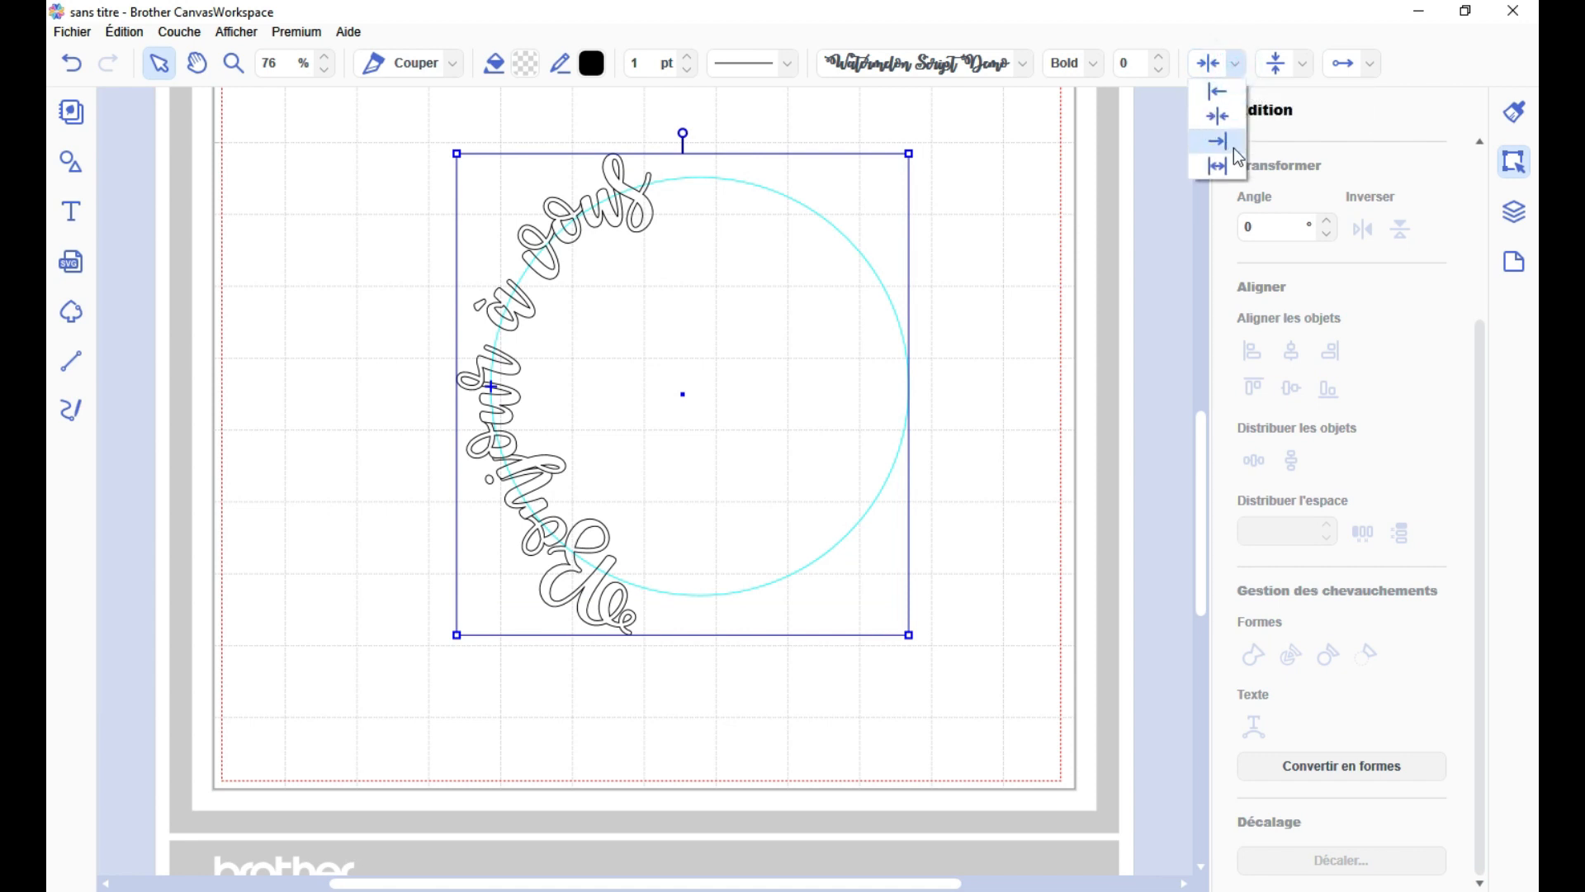
click(1239, 135)
click(1226, 71)
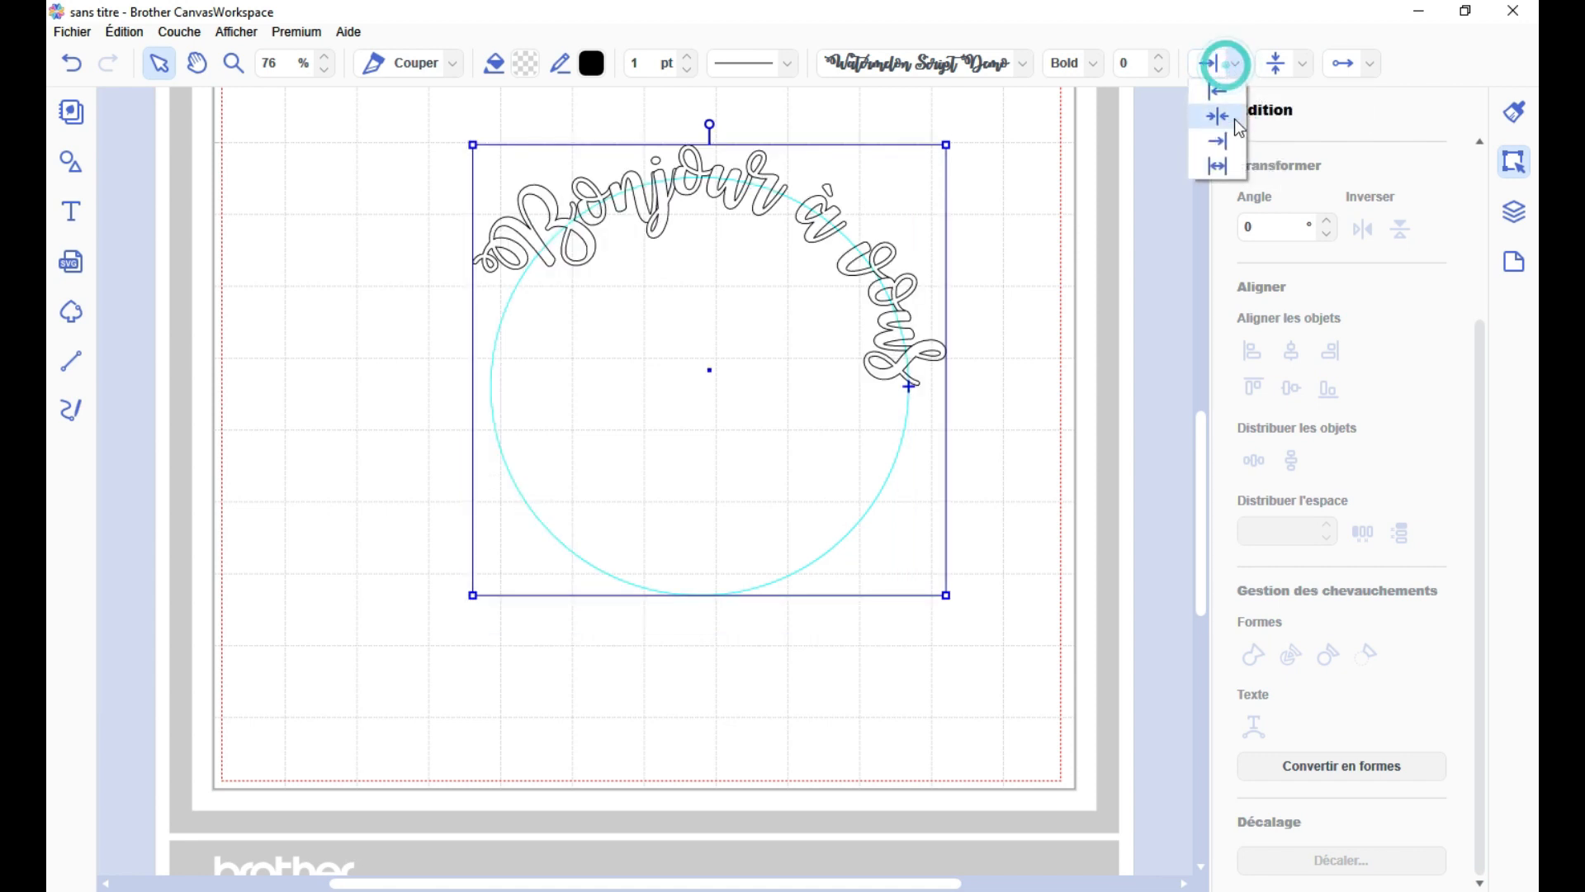
click(1235, 167)
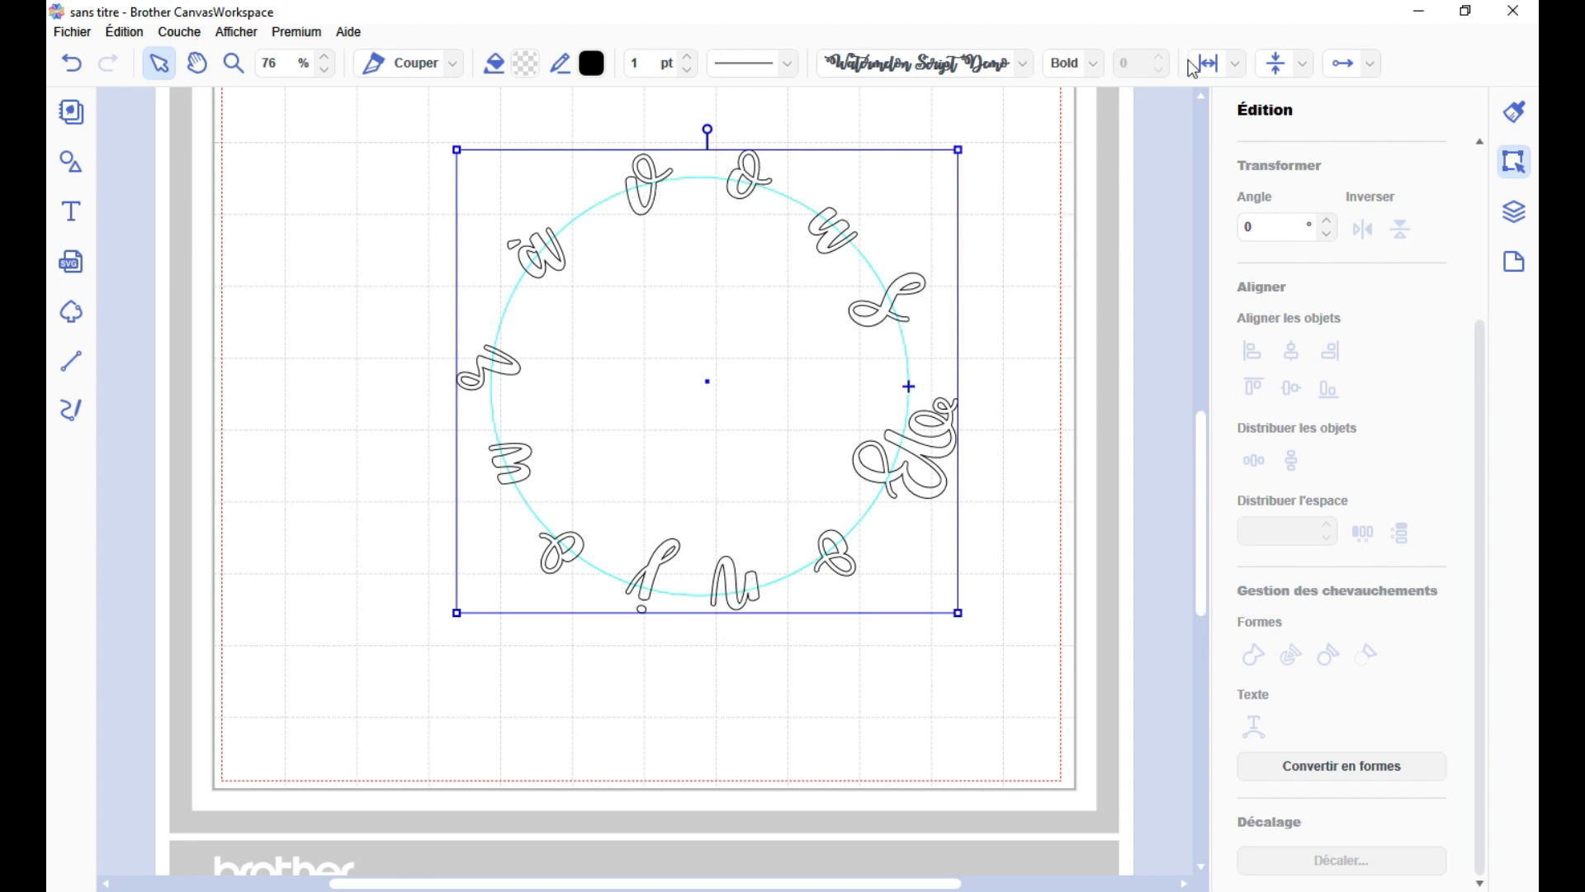
- Center the curved text on its anchor again, and try distributing its letters around the full circle once more
click(1237, 65)
click(1220, 115)
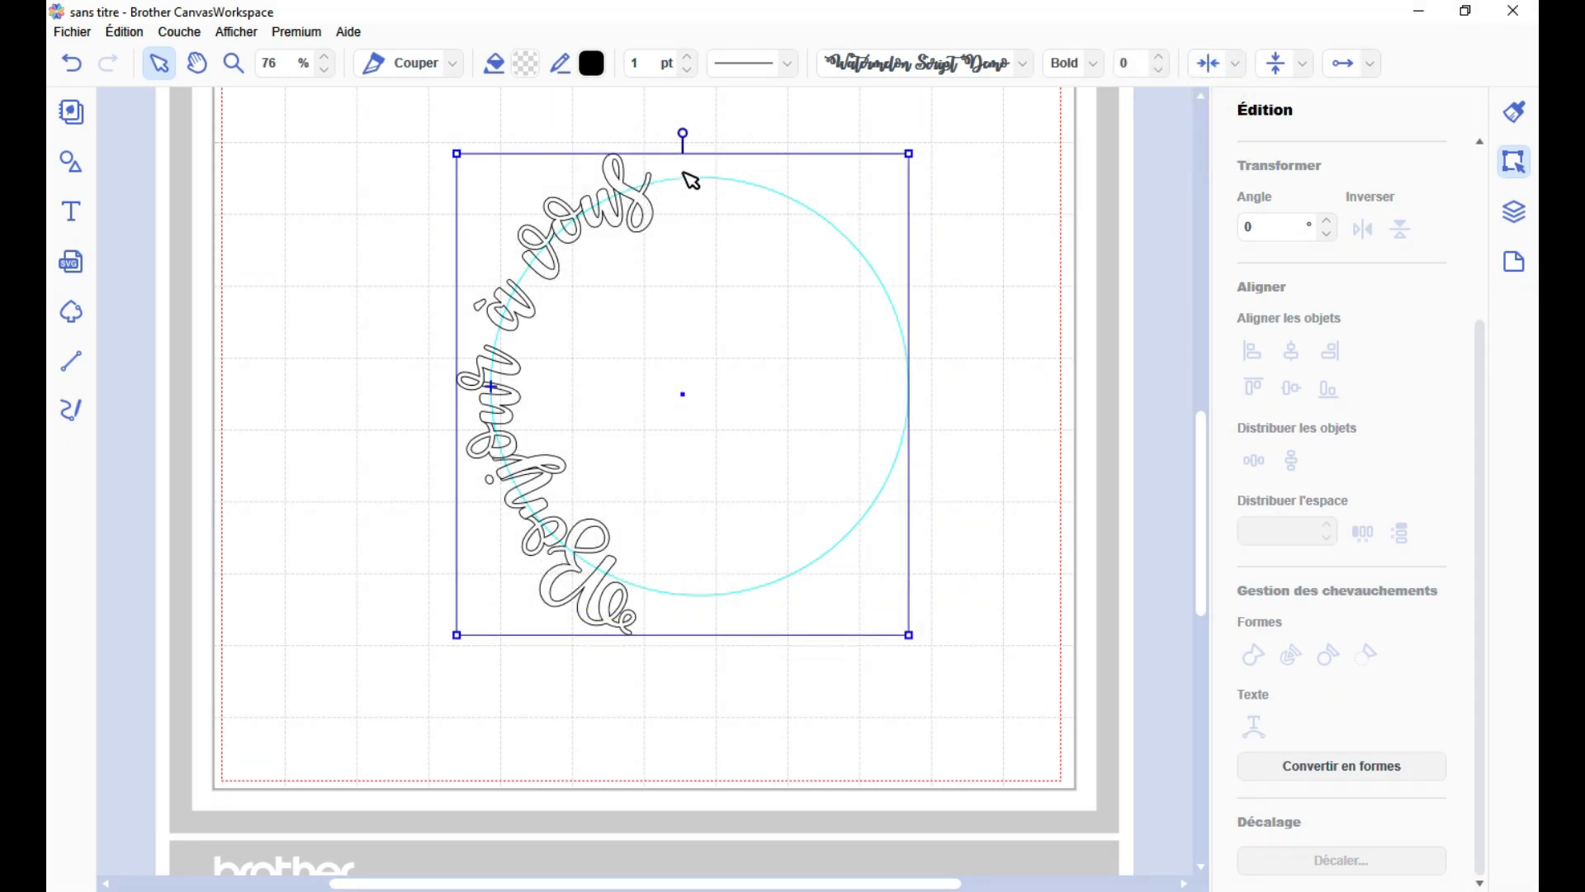
click(1236, 64)
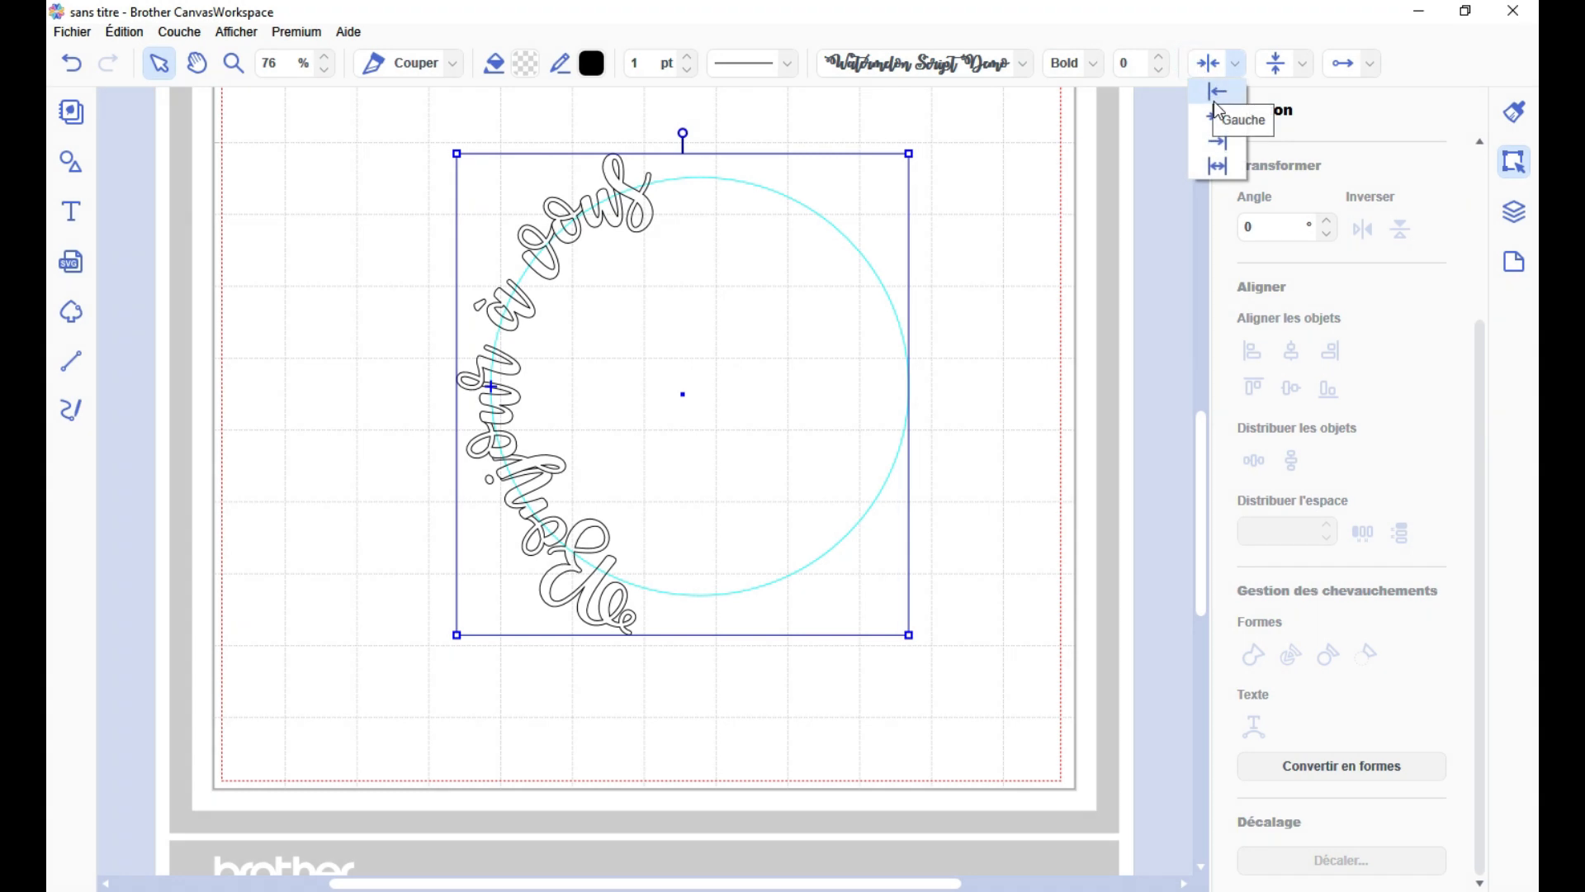
click(1218, 166)
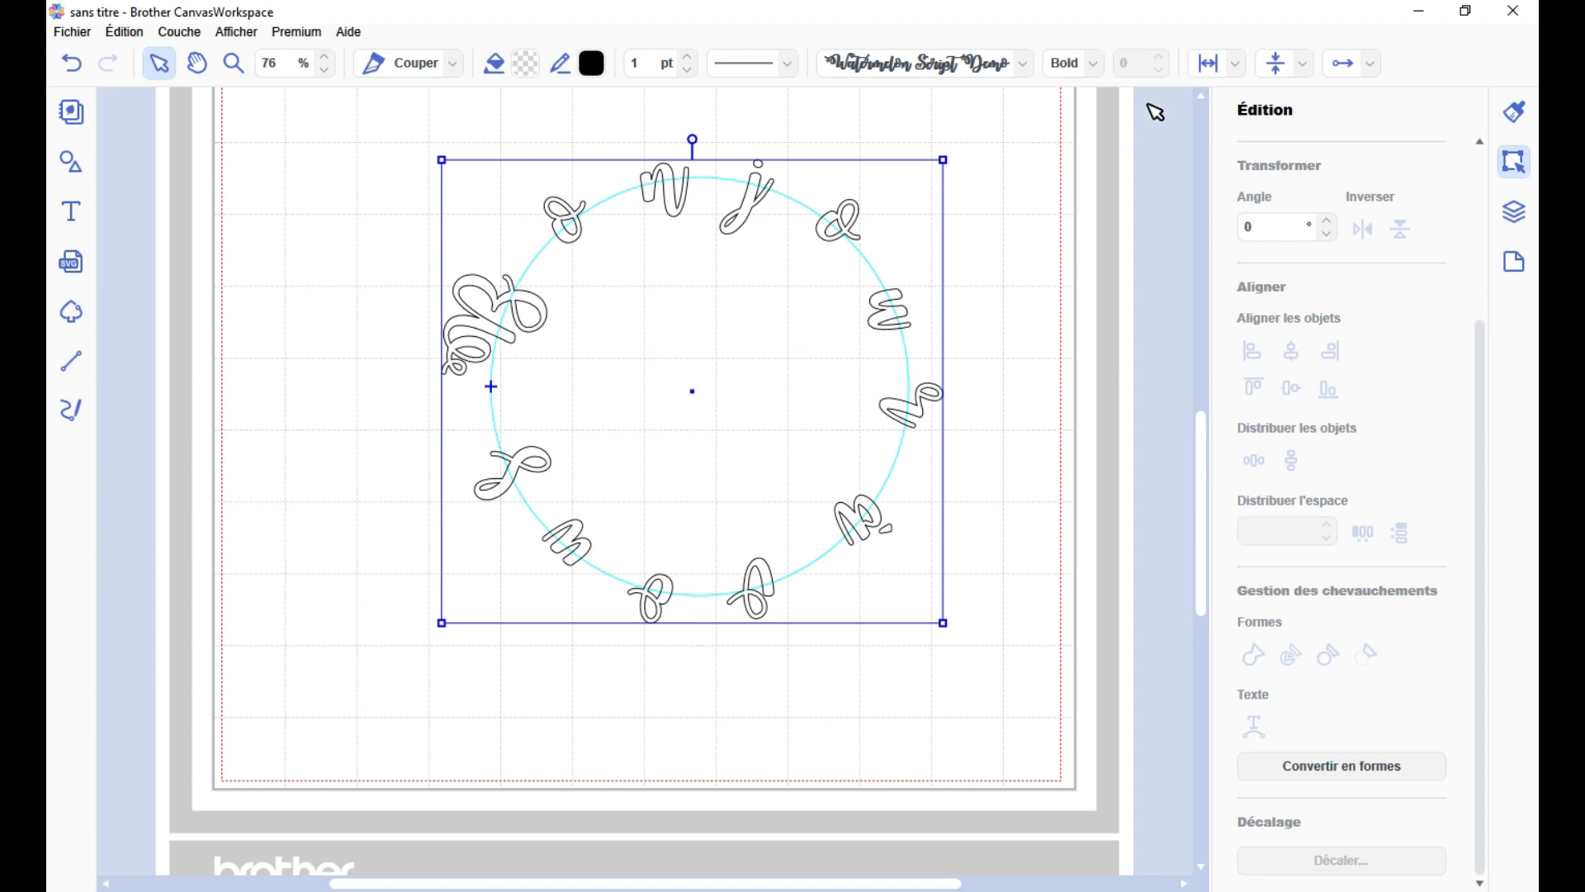
- Set the text's horizontal alignment to Gauche and move its starting point to the circle's upper left so it arches evenly over the top
click(1218, 62)
click(1199, 108)
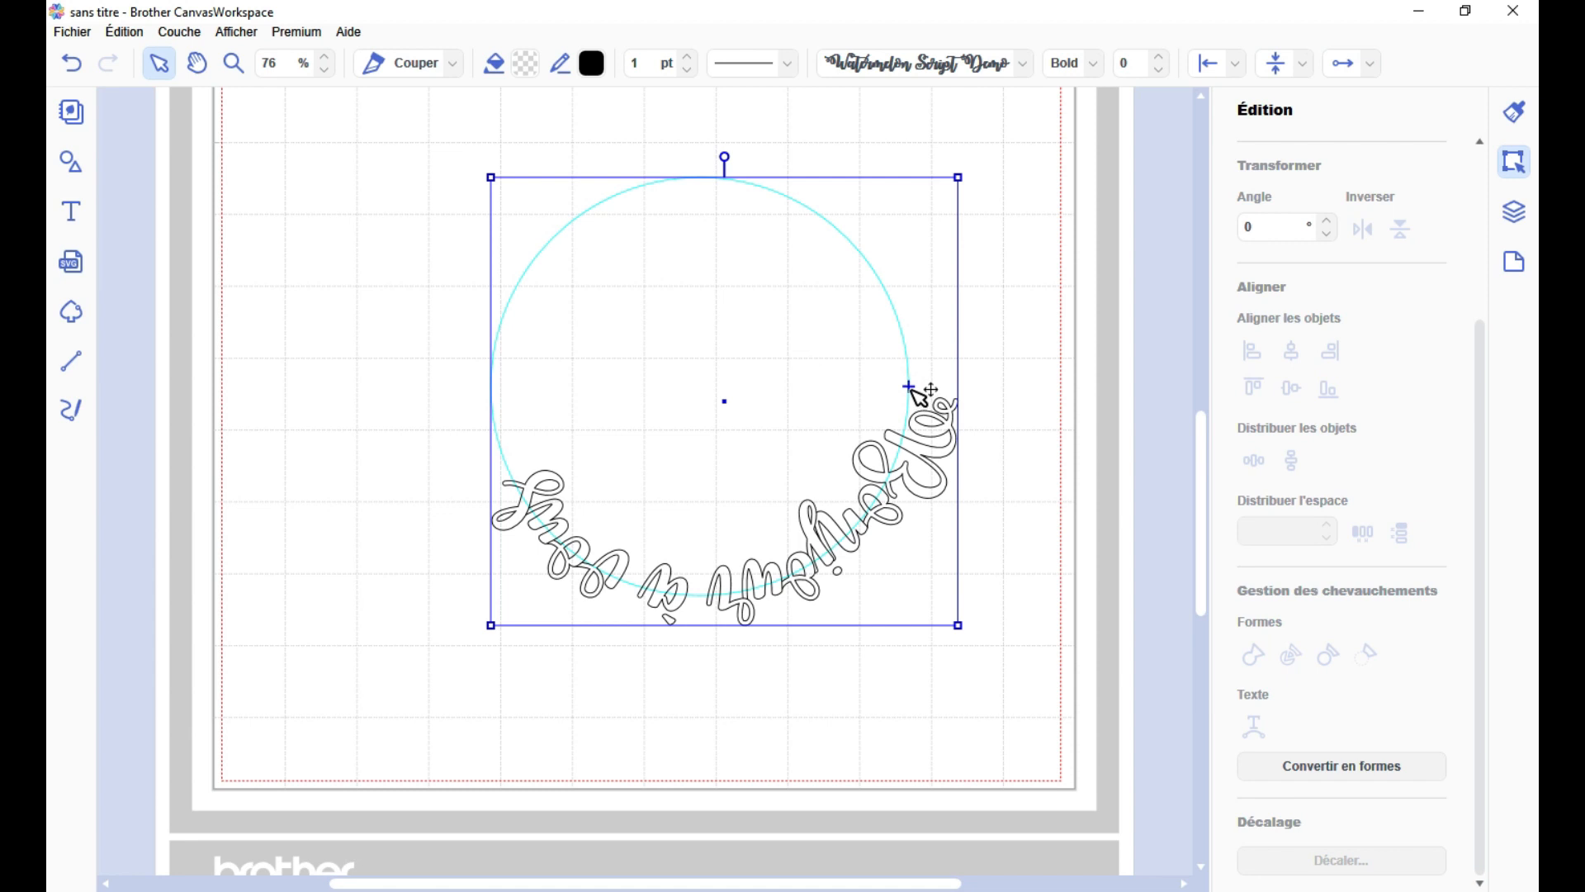
drag(911, 388, 902, 319)
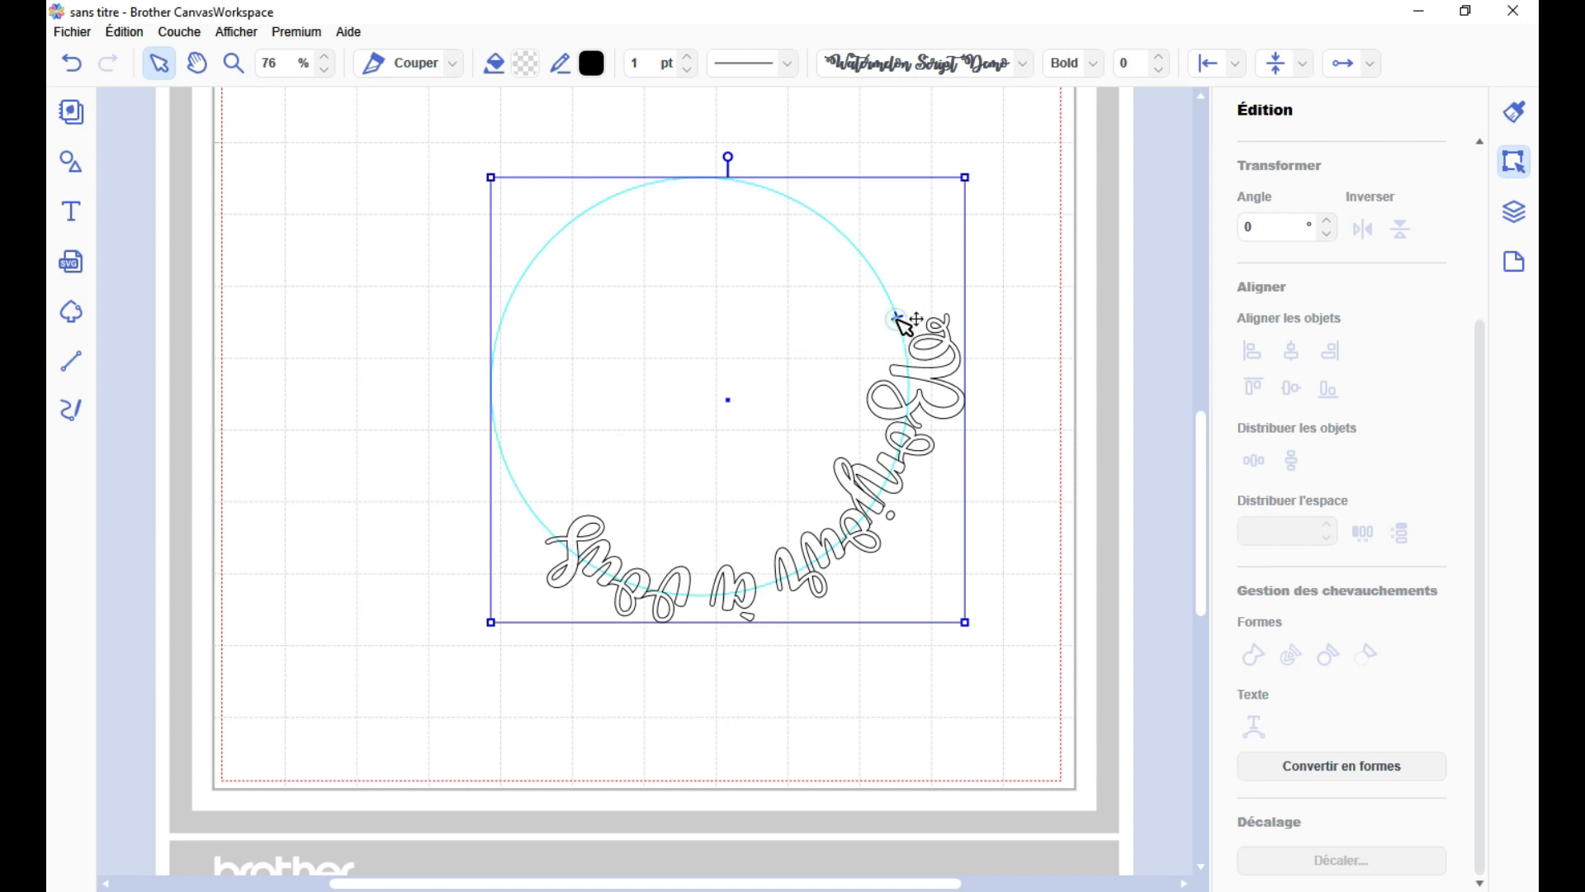
drag(904, 325, 539, 344)
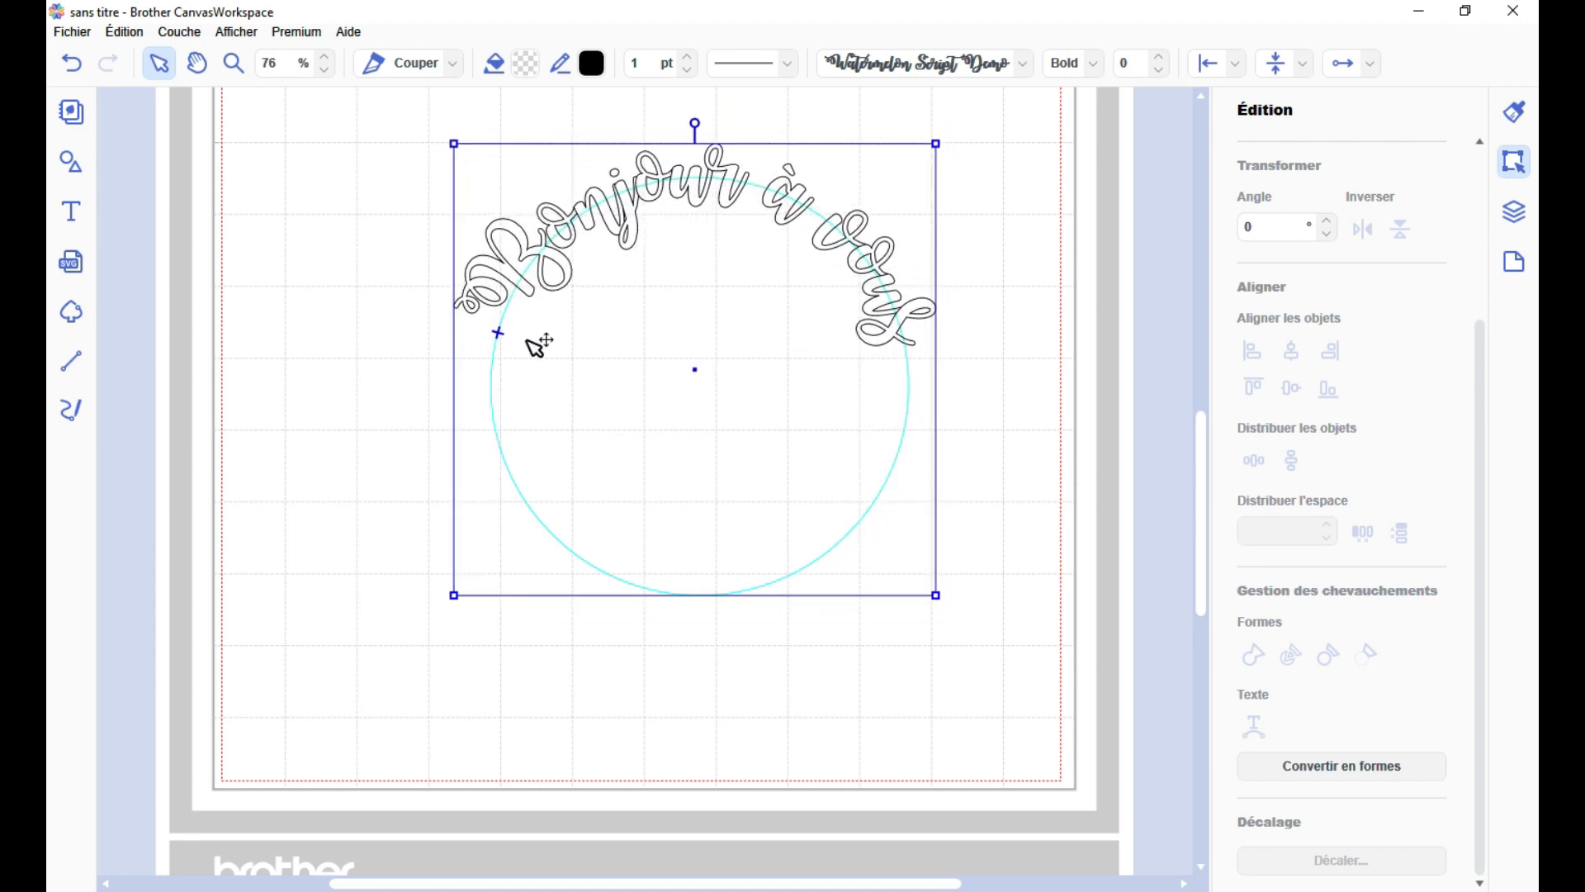
click(1238, 66)
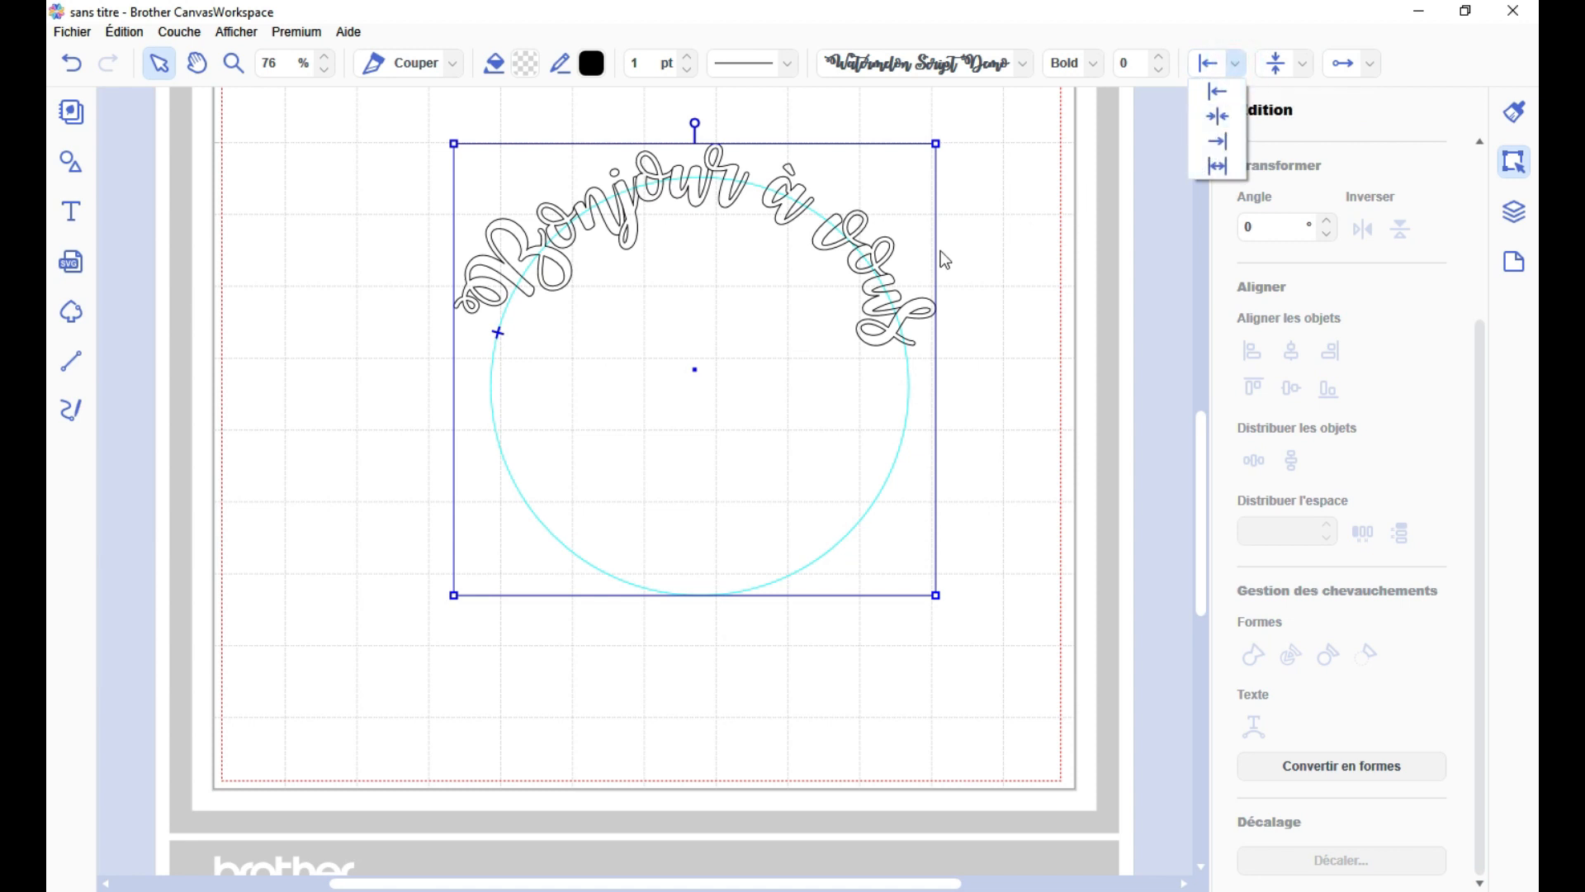
click(495, 331)
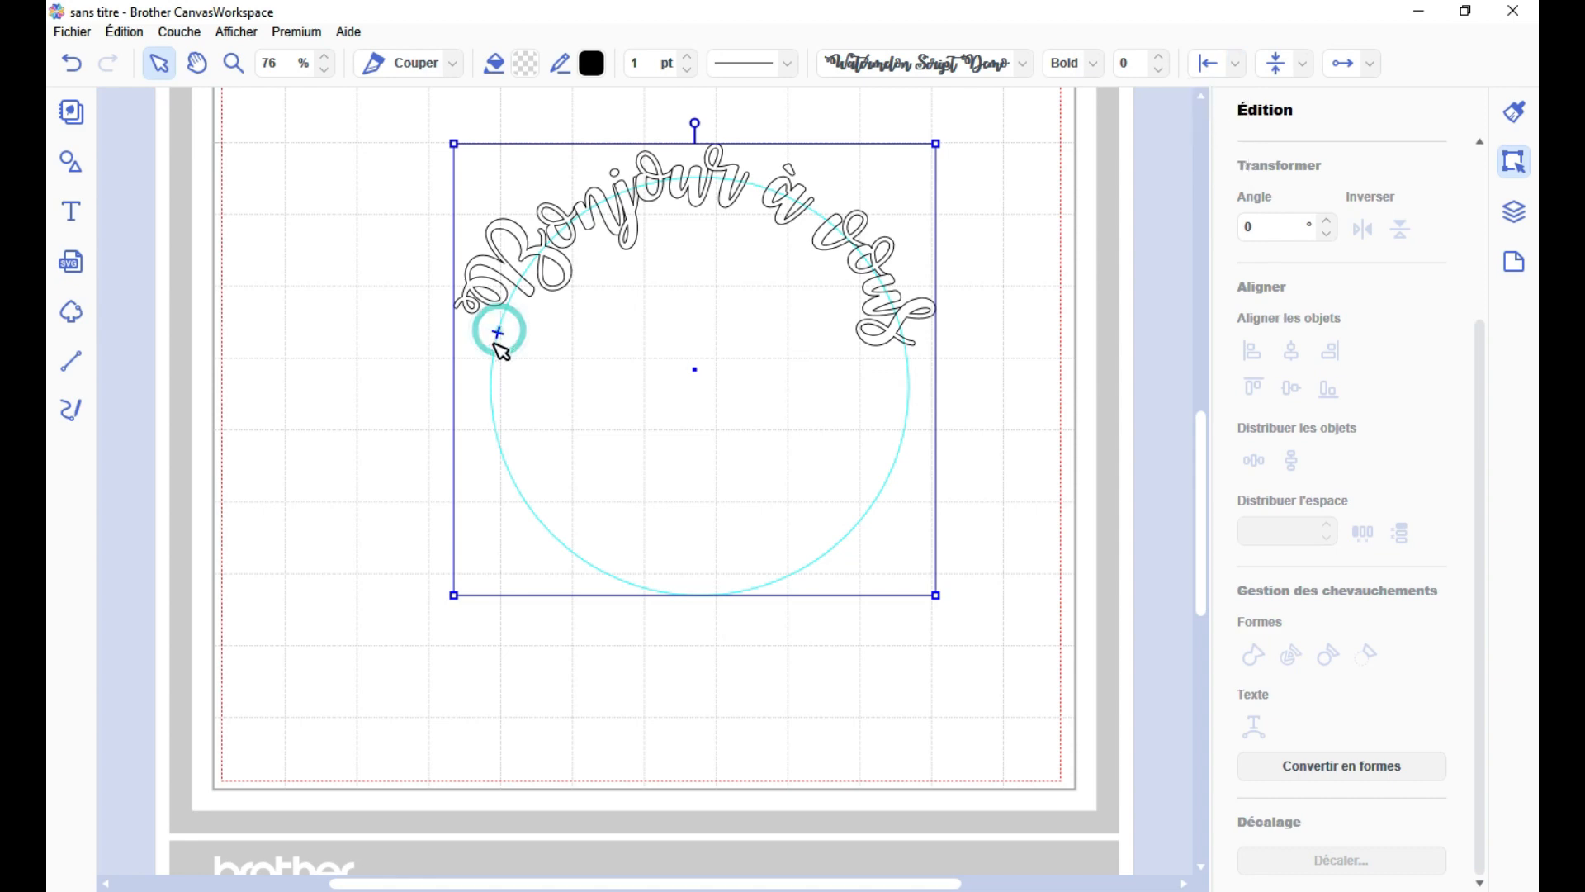
drag(506, 336, 533, 358)
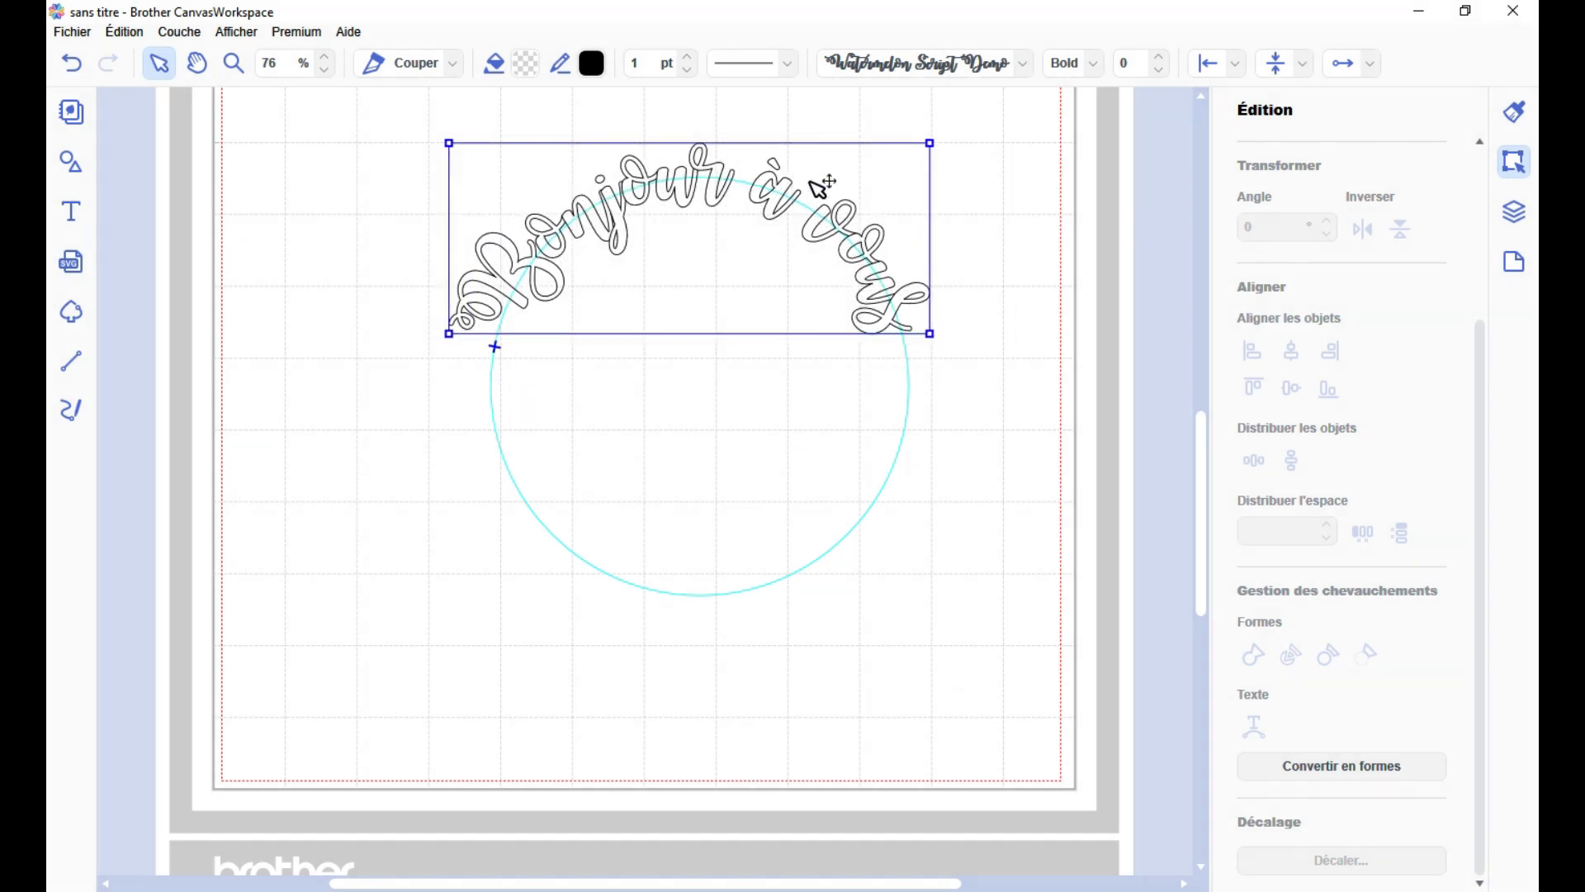
- Convert the curved text with its circle path into shapes and deselect it
click(1033, 505)
drag(1009, 517, 825, 334)
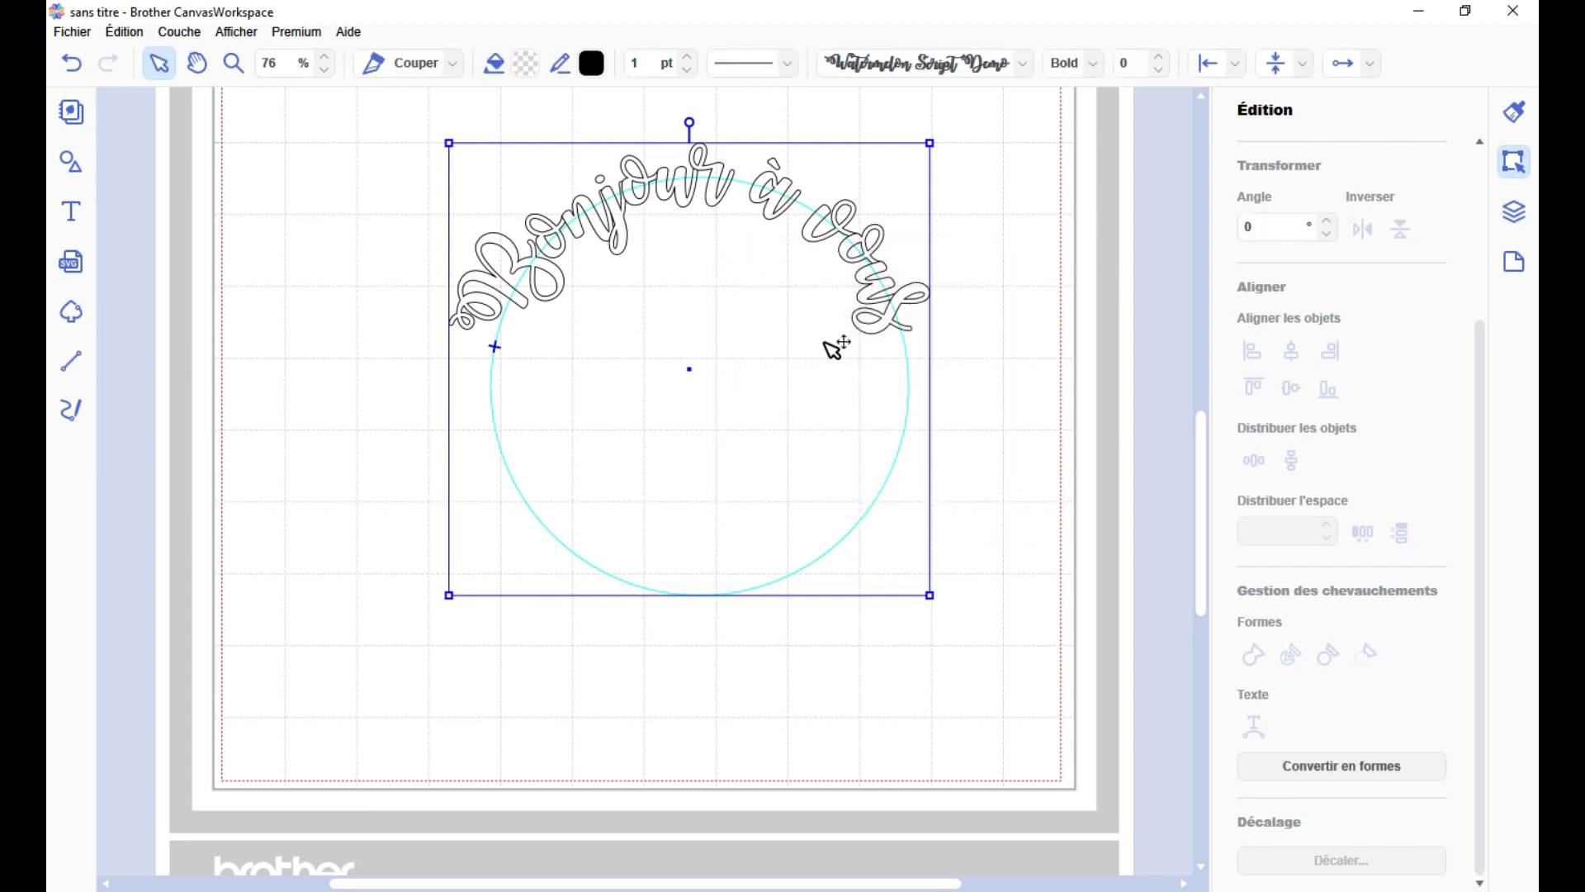
click(1304, 768)
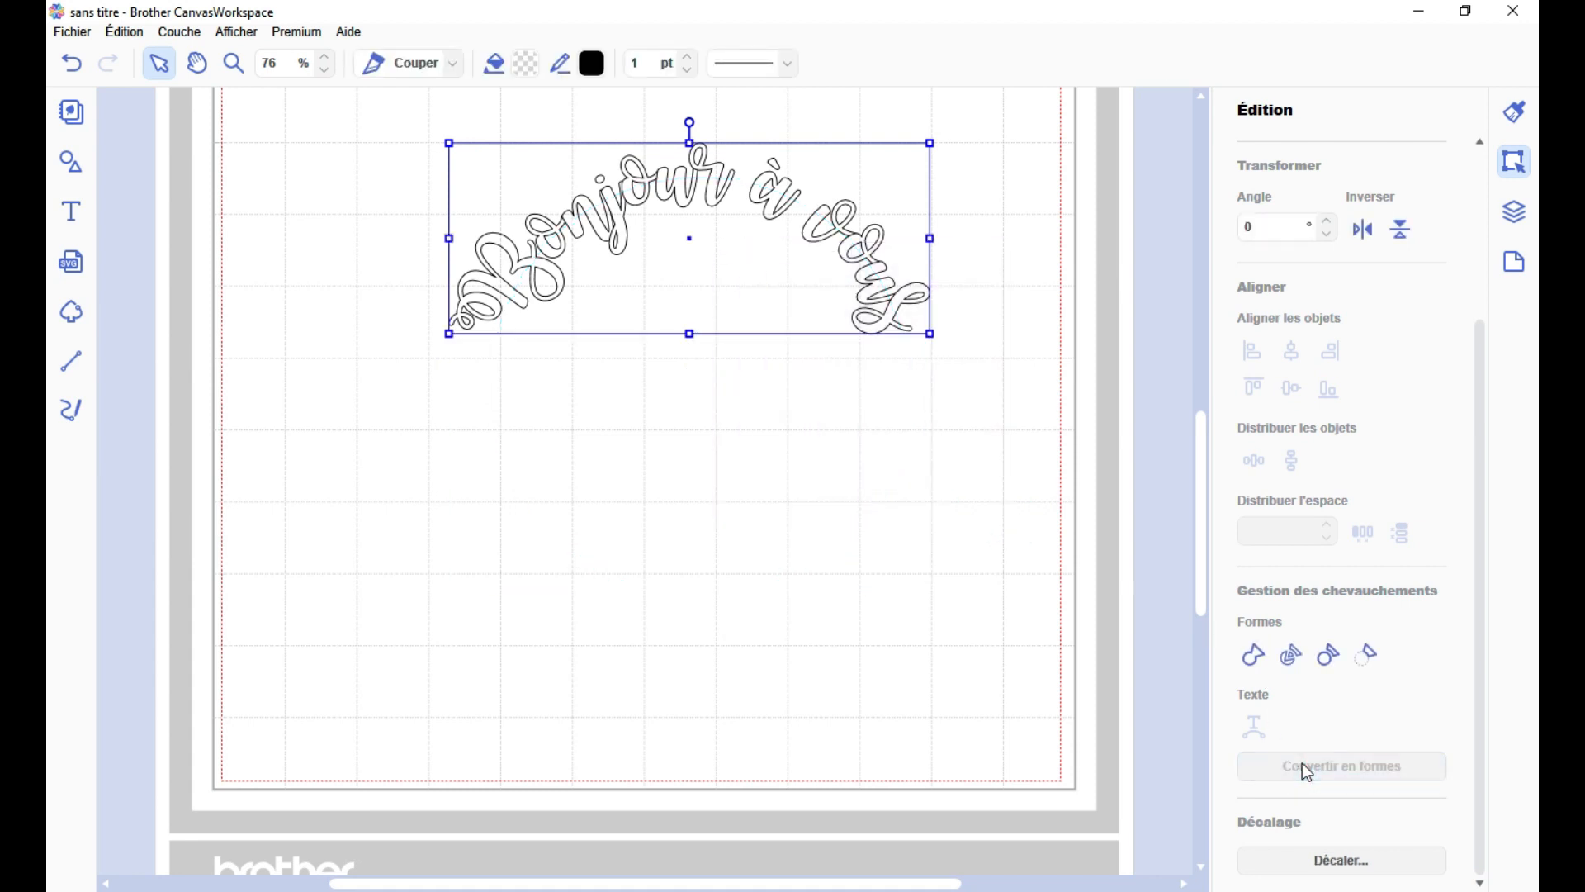
click(893, 532)
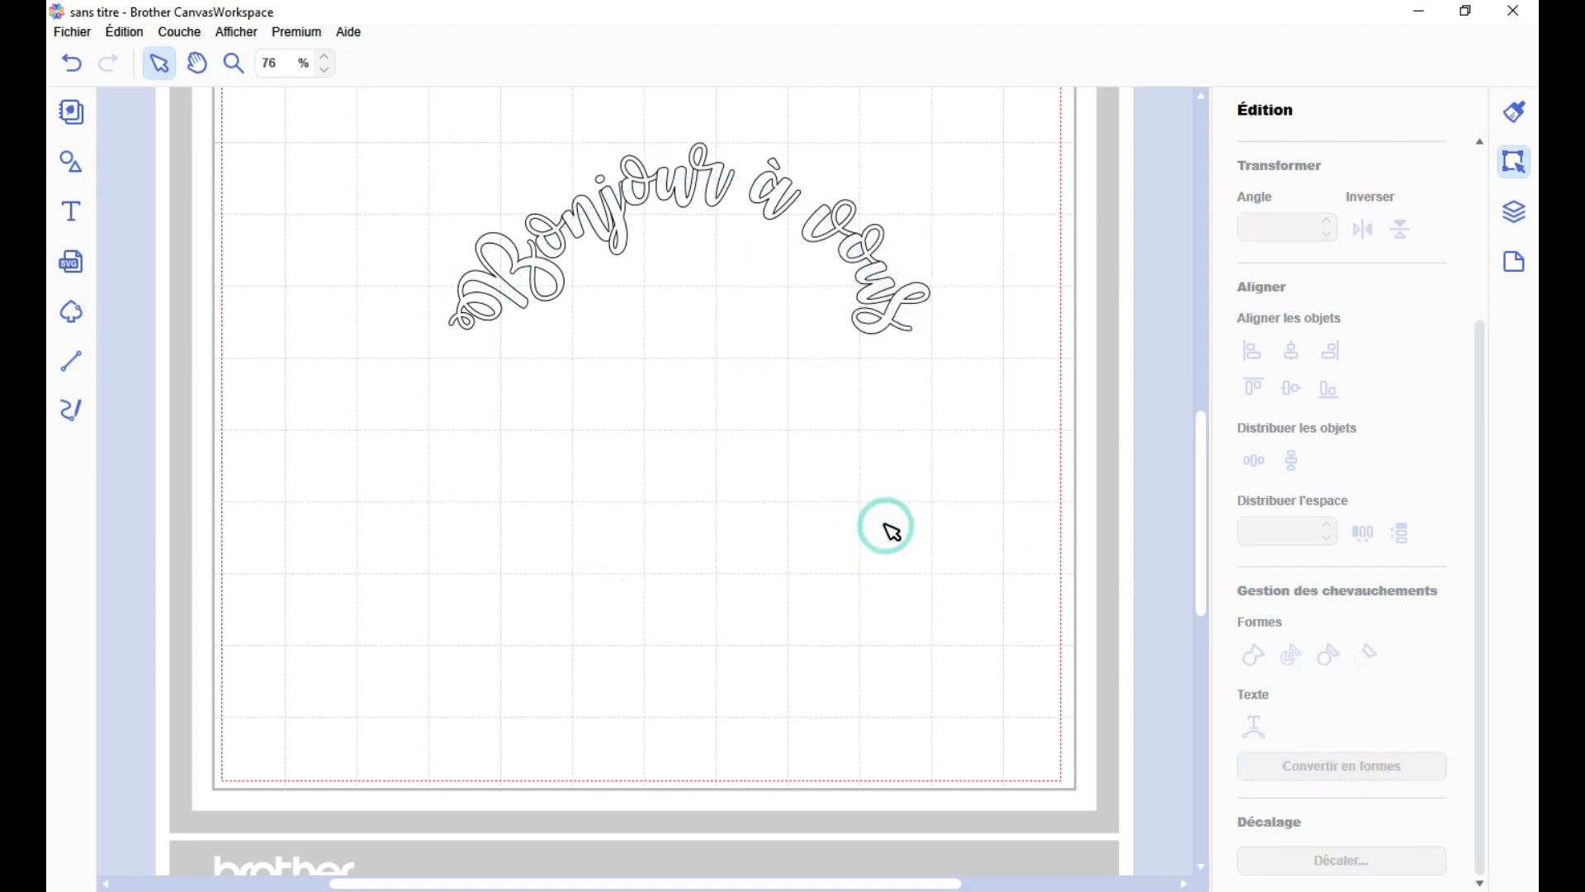
- Enlarge the converted "Bonjour à vous" lettering and move it to the upper left area of the mat
click(629, 237)
drag(453, 339, 345, 459)
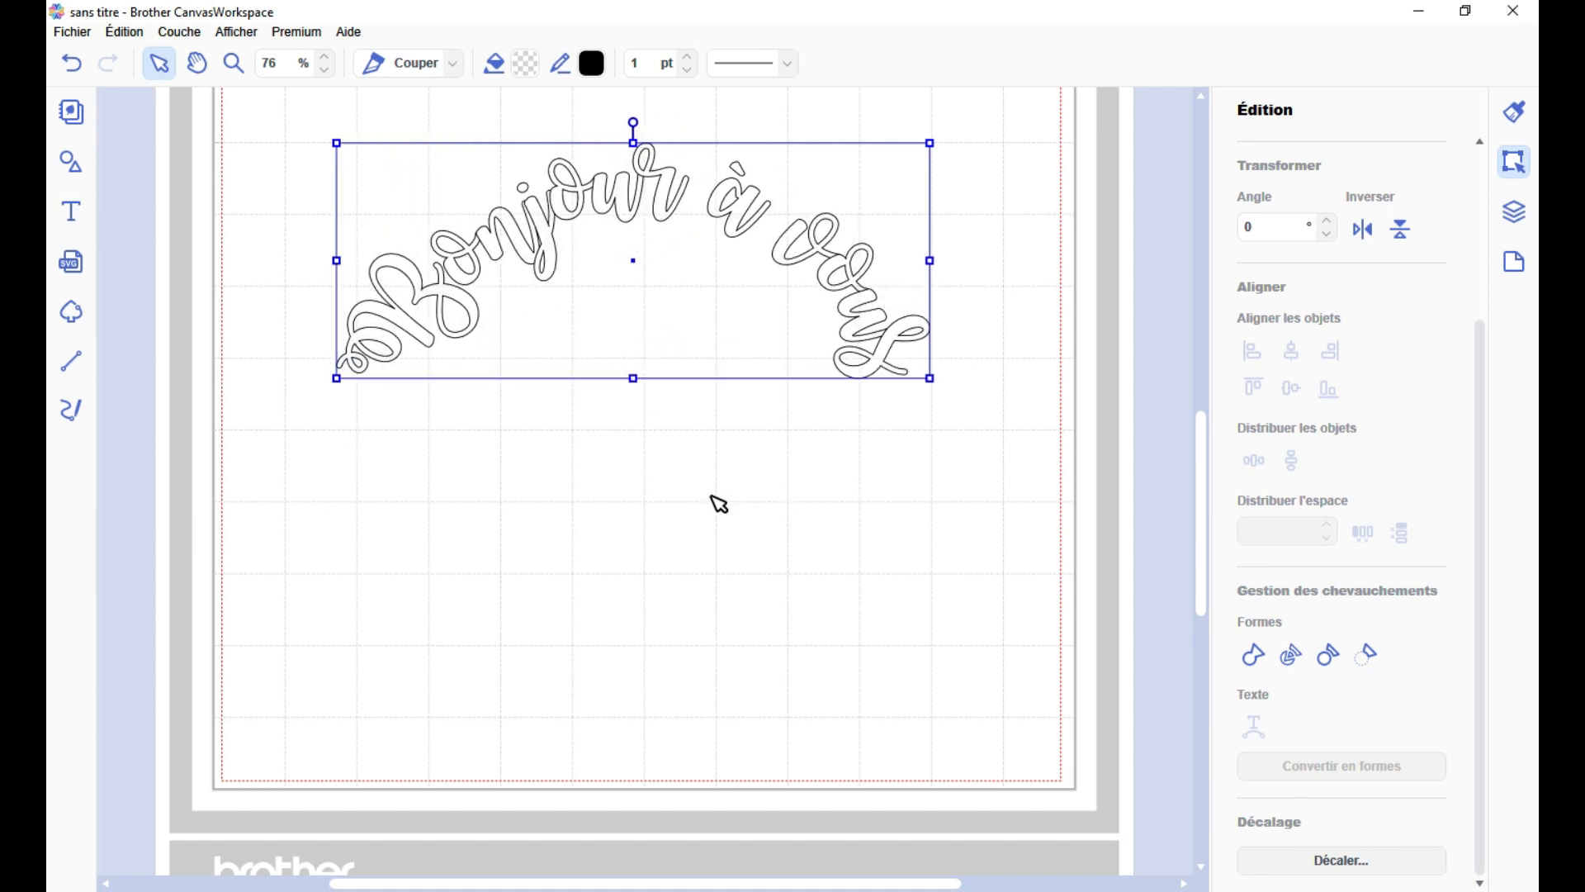
scroll(711, 496, down, 2)
scroll(674, 585, up, 1)
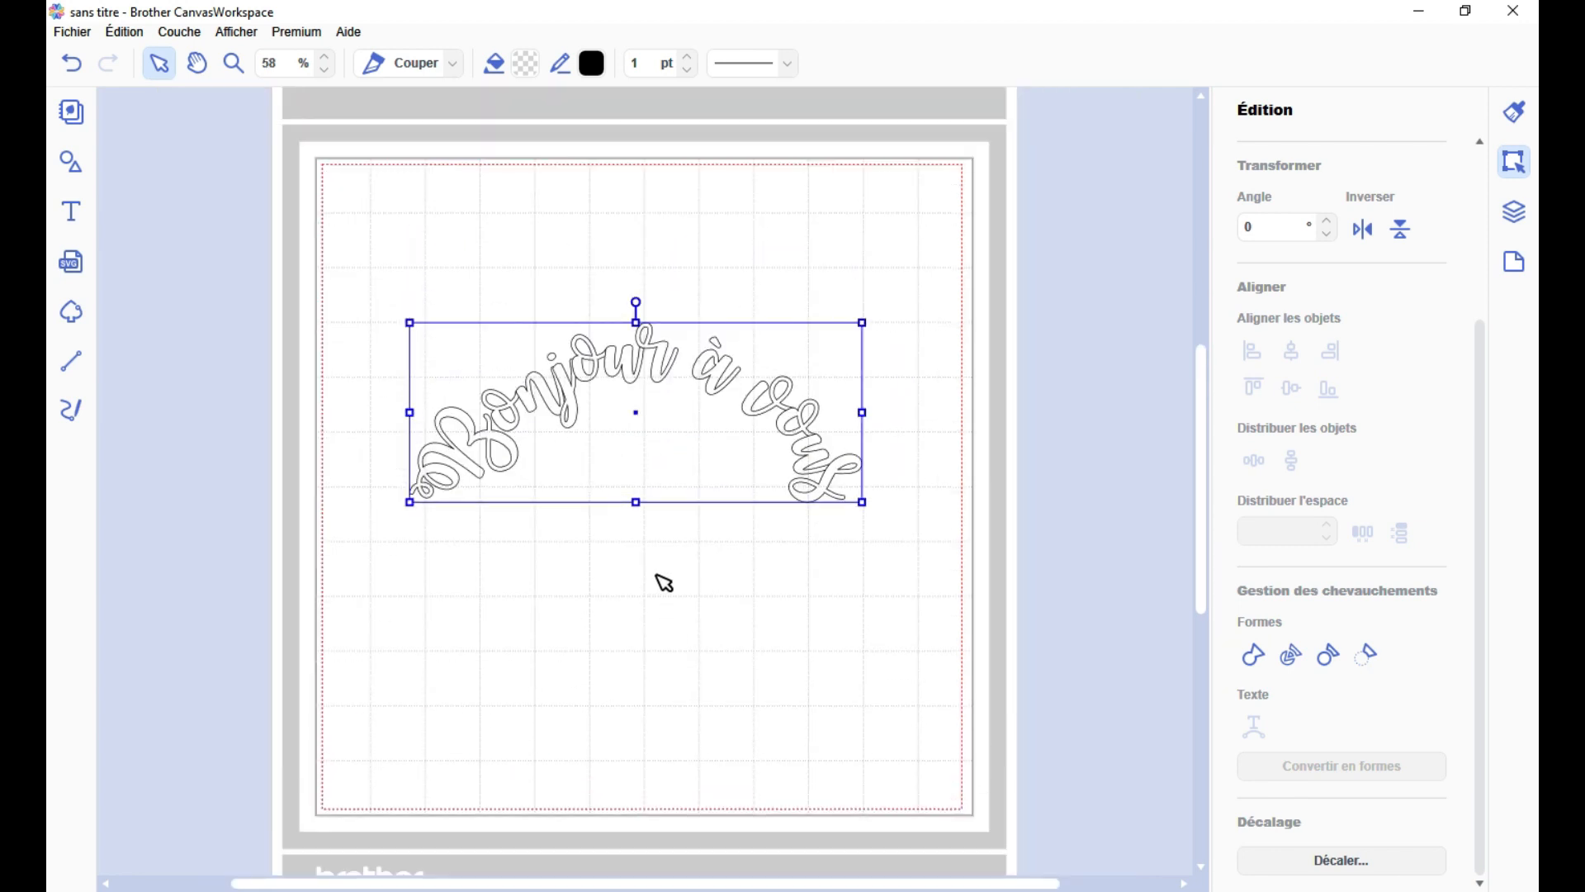
click(654, 424)
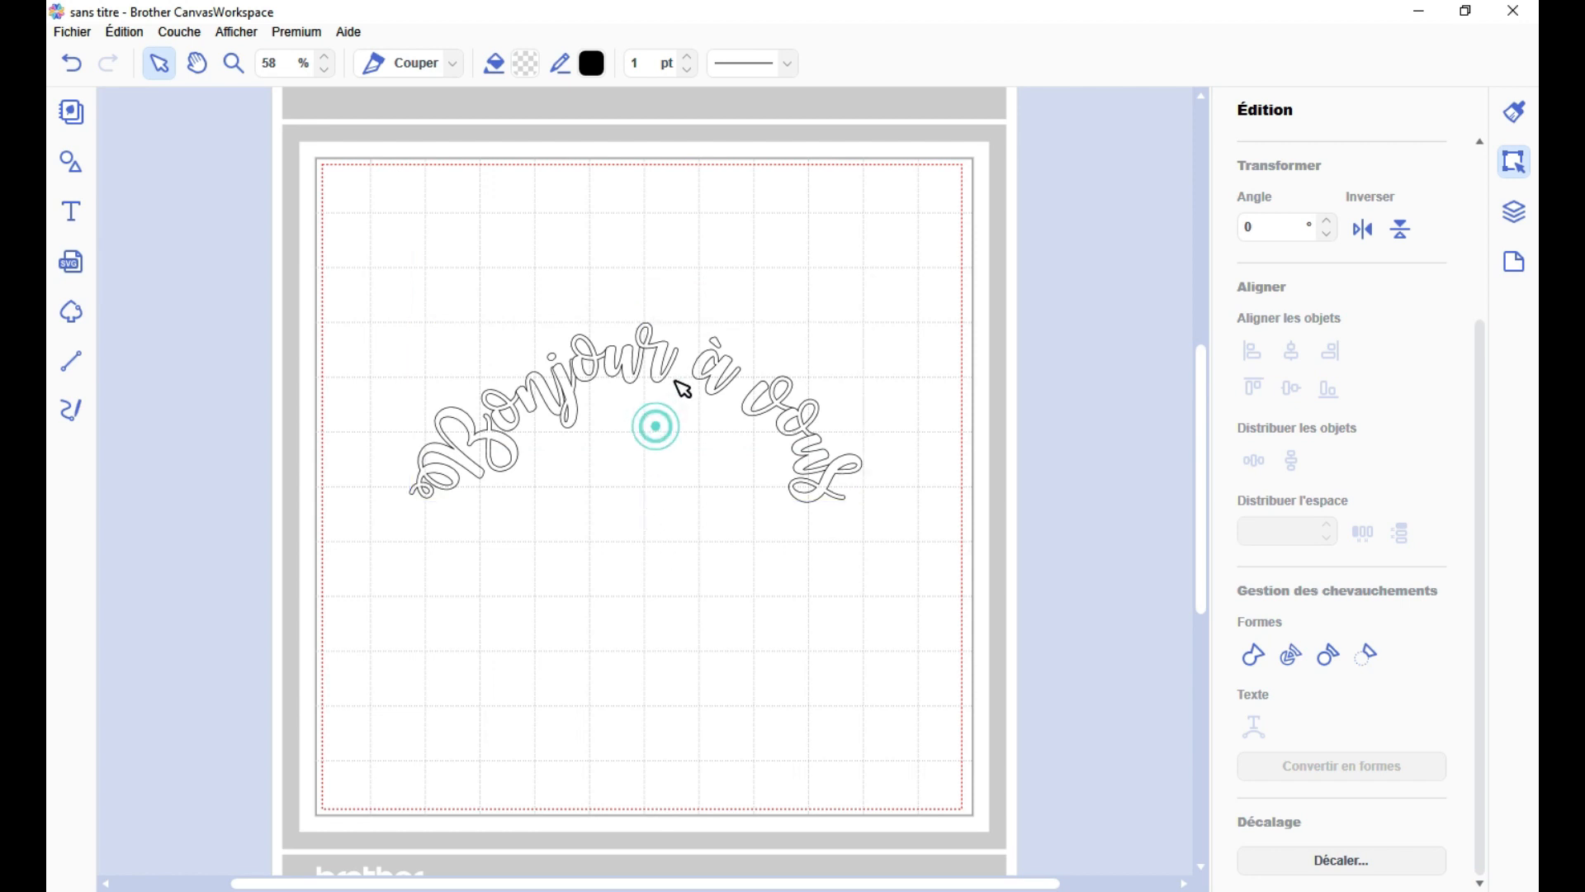
click(679, 364)
drag(660, 361, 671, 268)
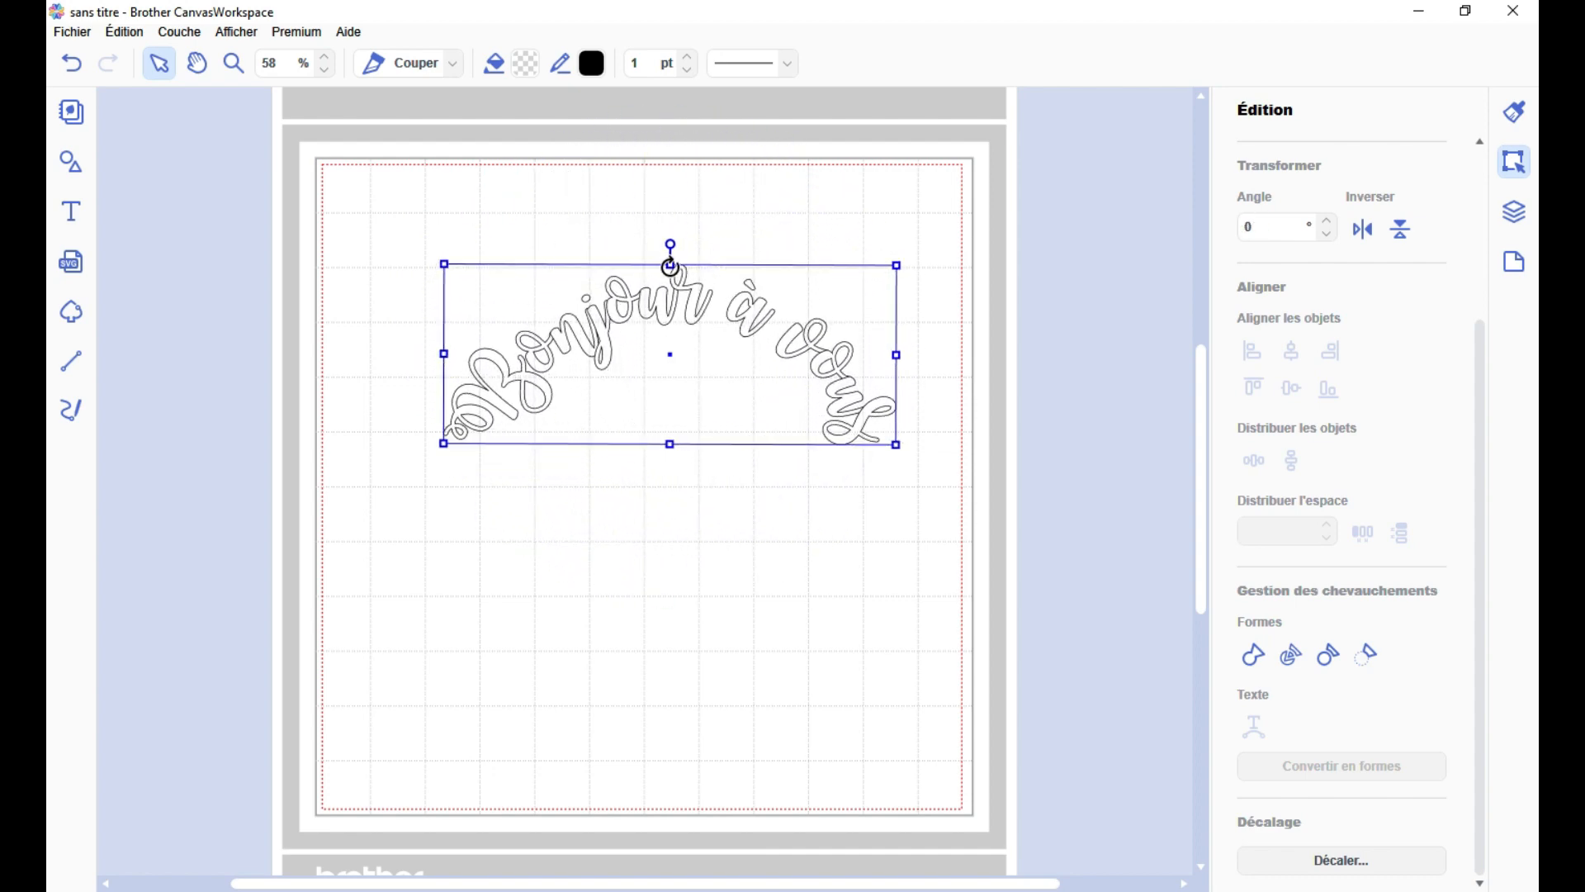
click(701, 312)
click(708, 318)
drag(693, 284, 612, 209)
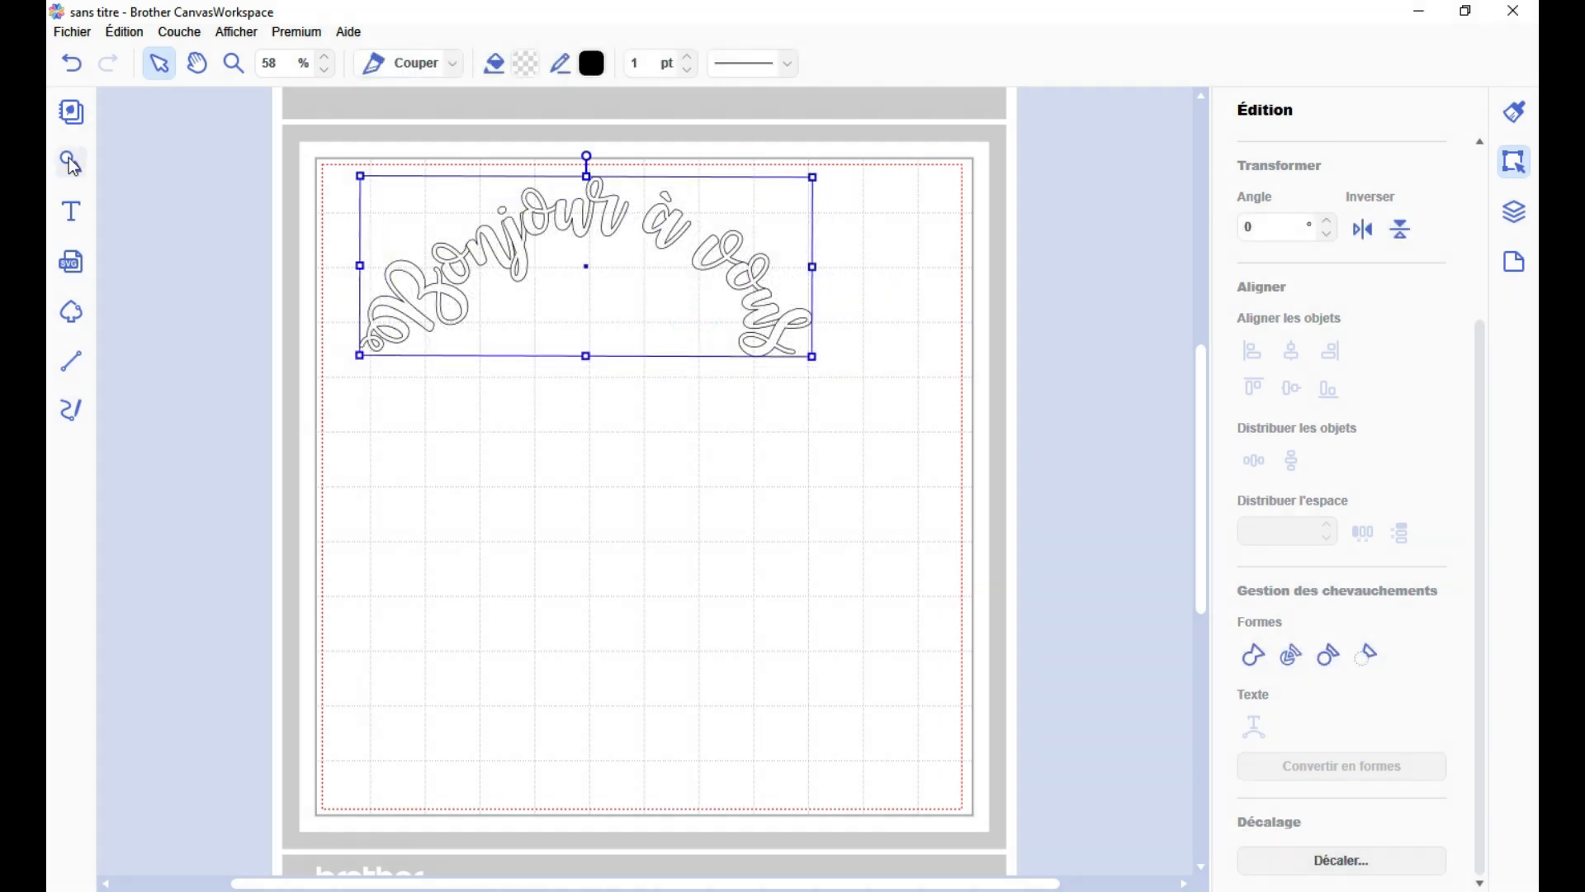
- Browse the Feuille métallisée shapes, insert the ornate snowflake medallion from Embossage linéaire and move it below the text
click(71, 161)
click(122, 586)
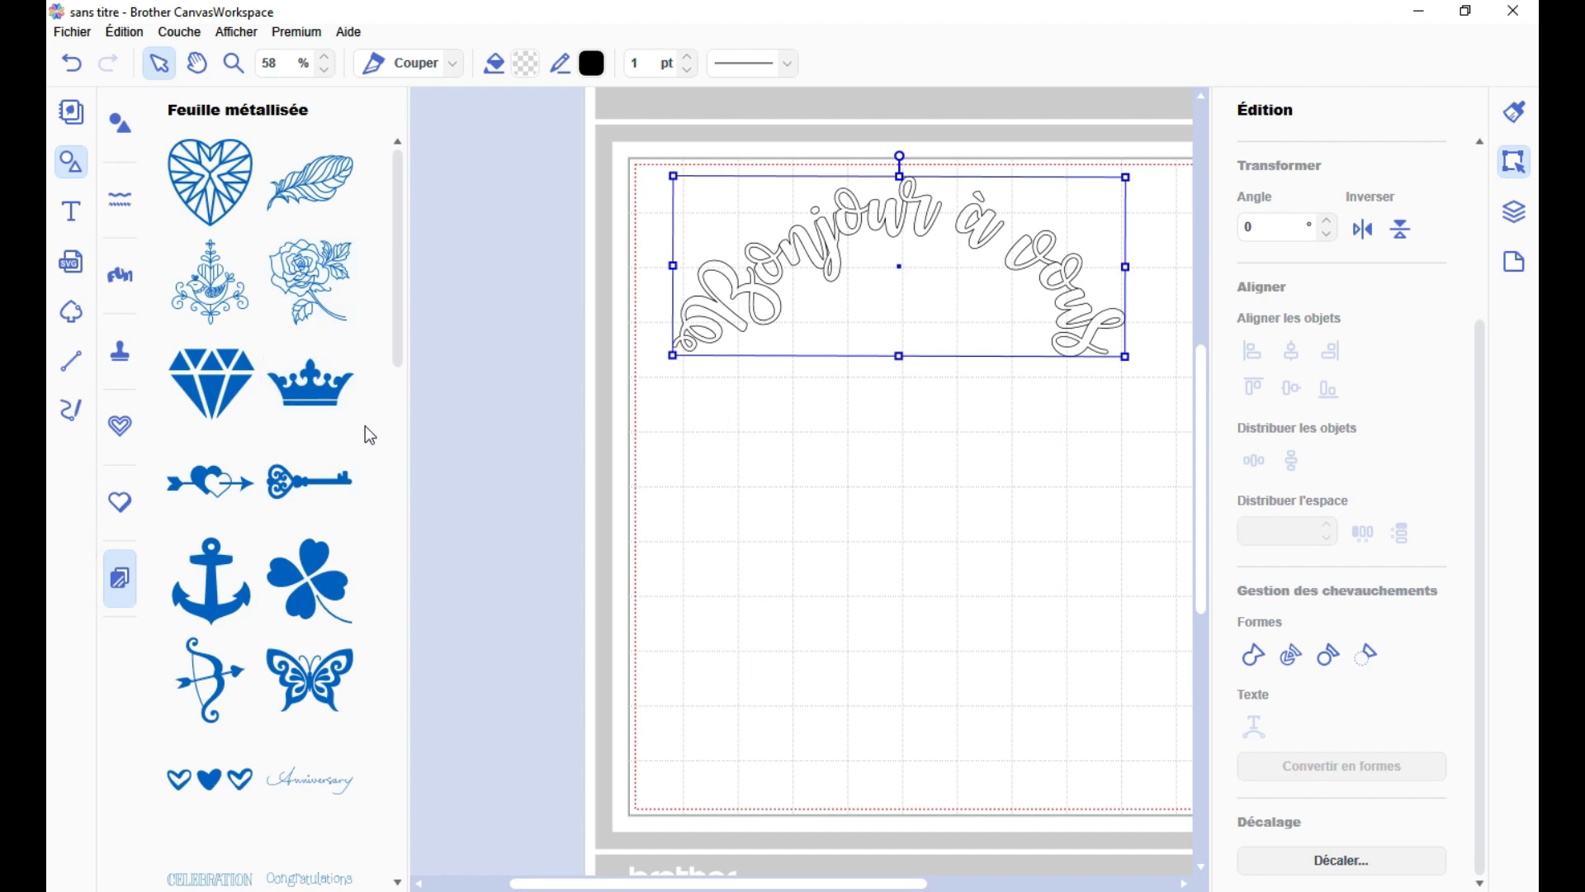
scroll(305, 455, down, 7)
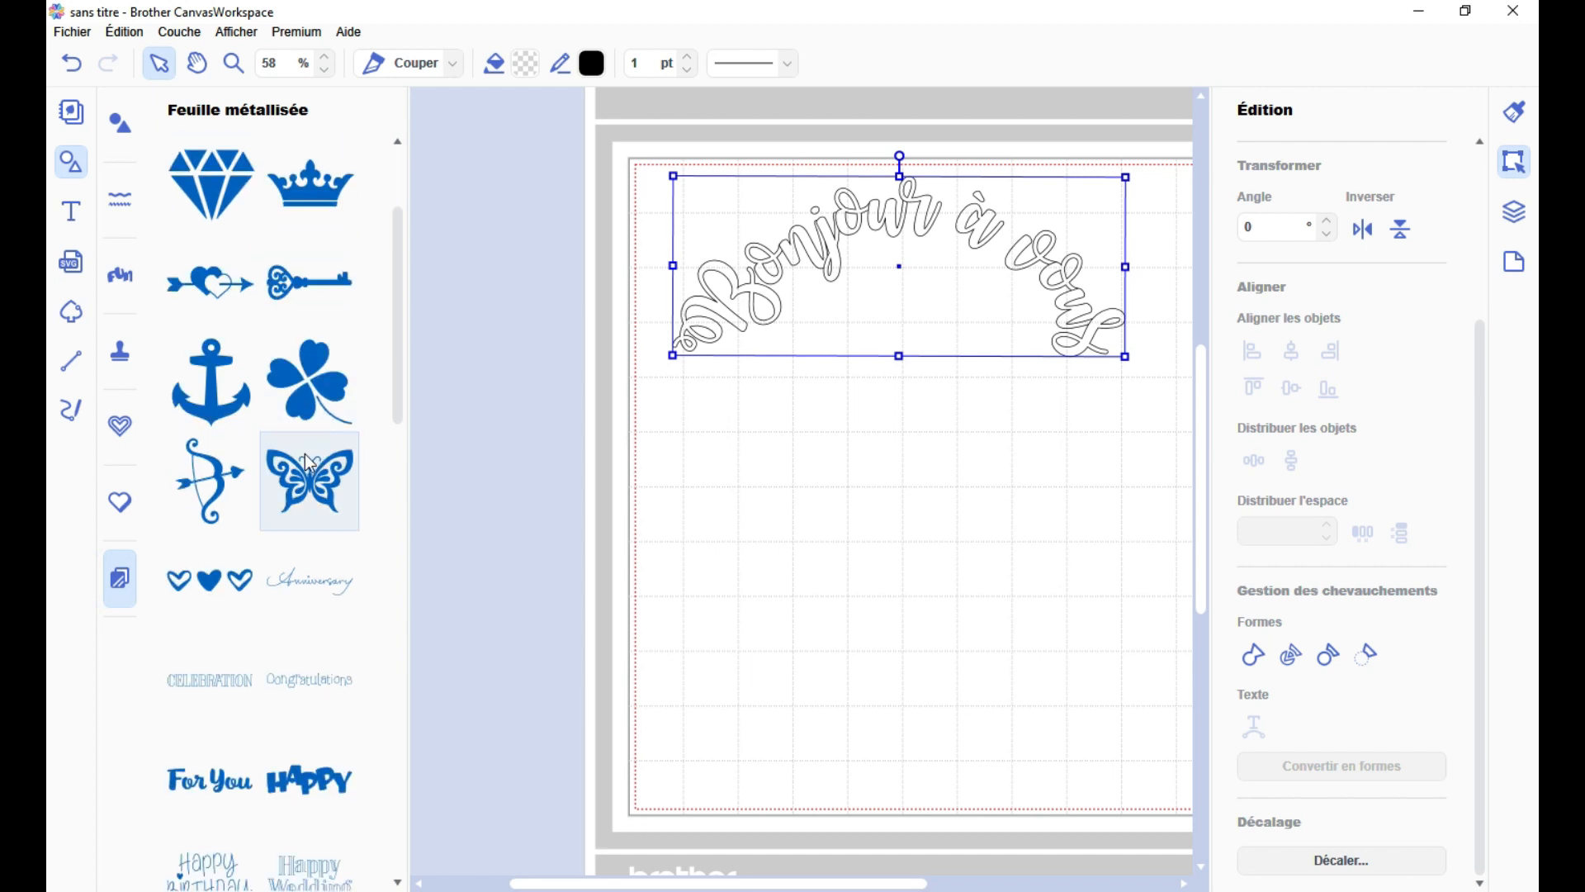
scroll(306, 457, down, 7)
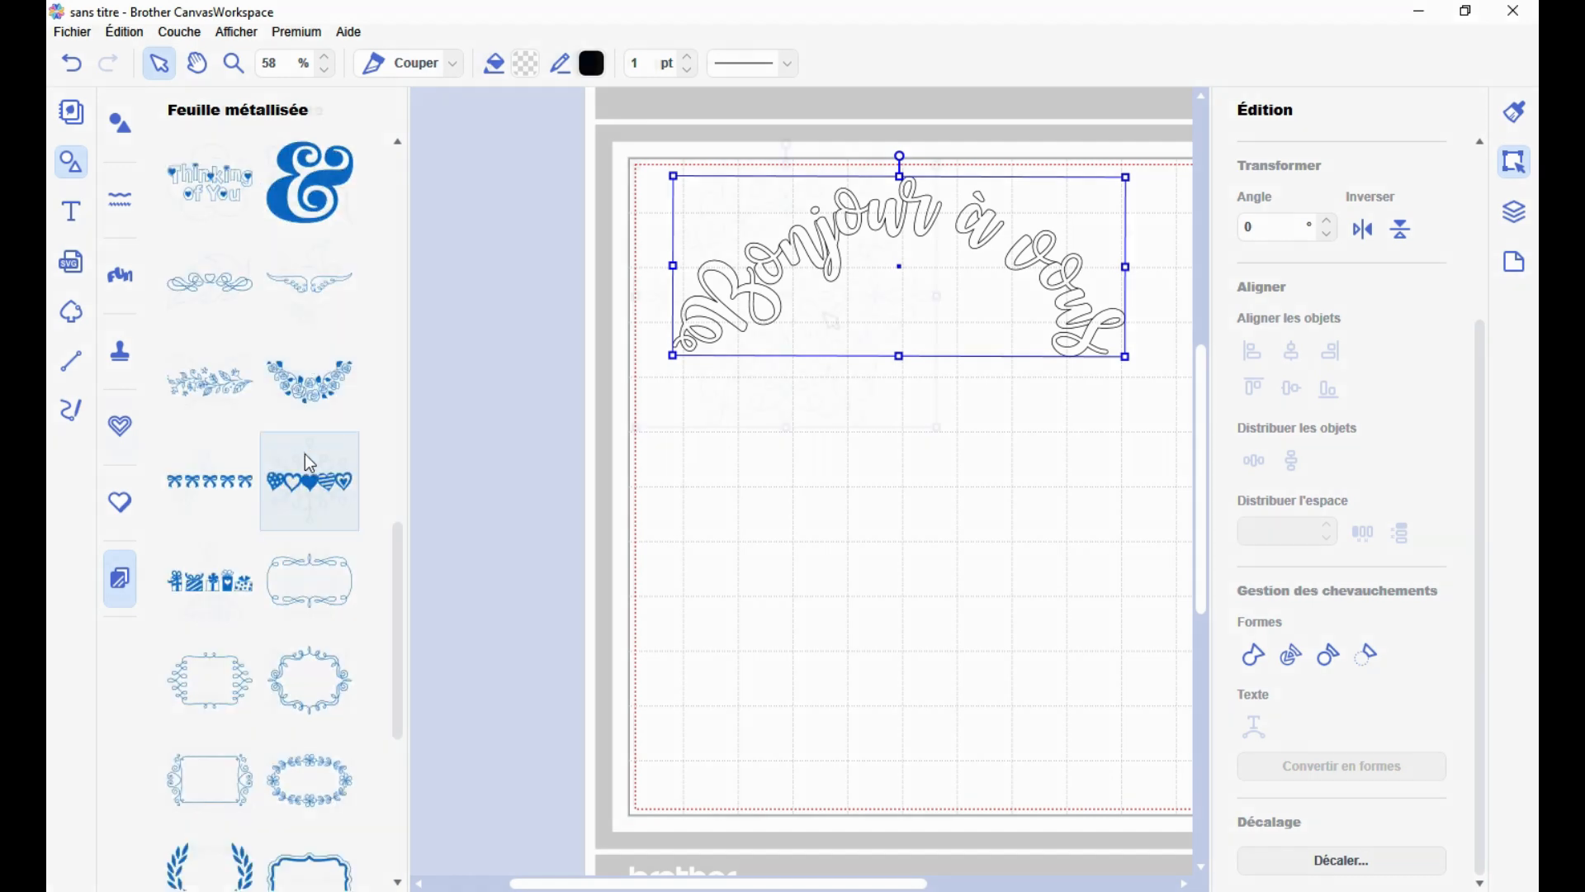
drag(821, 311, 944, 552)
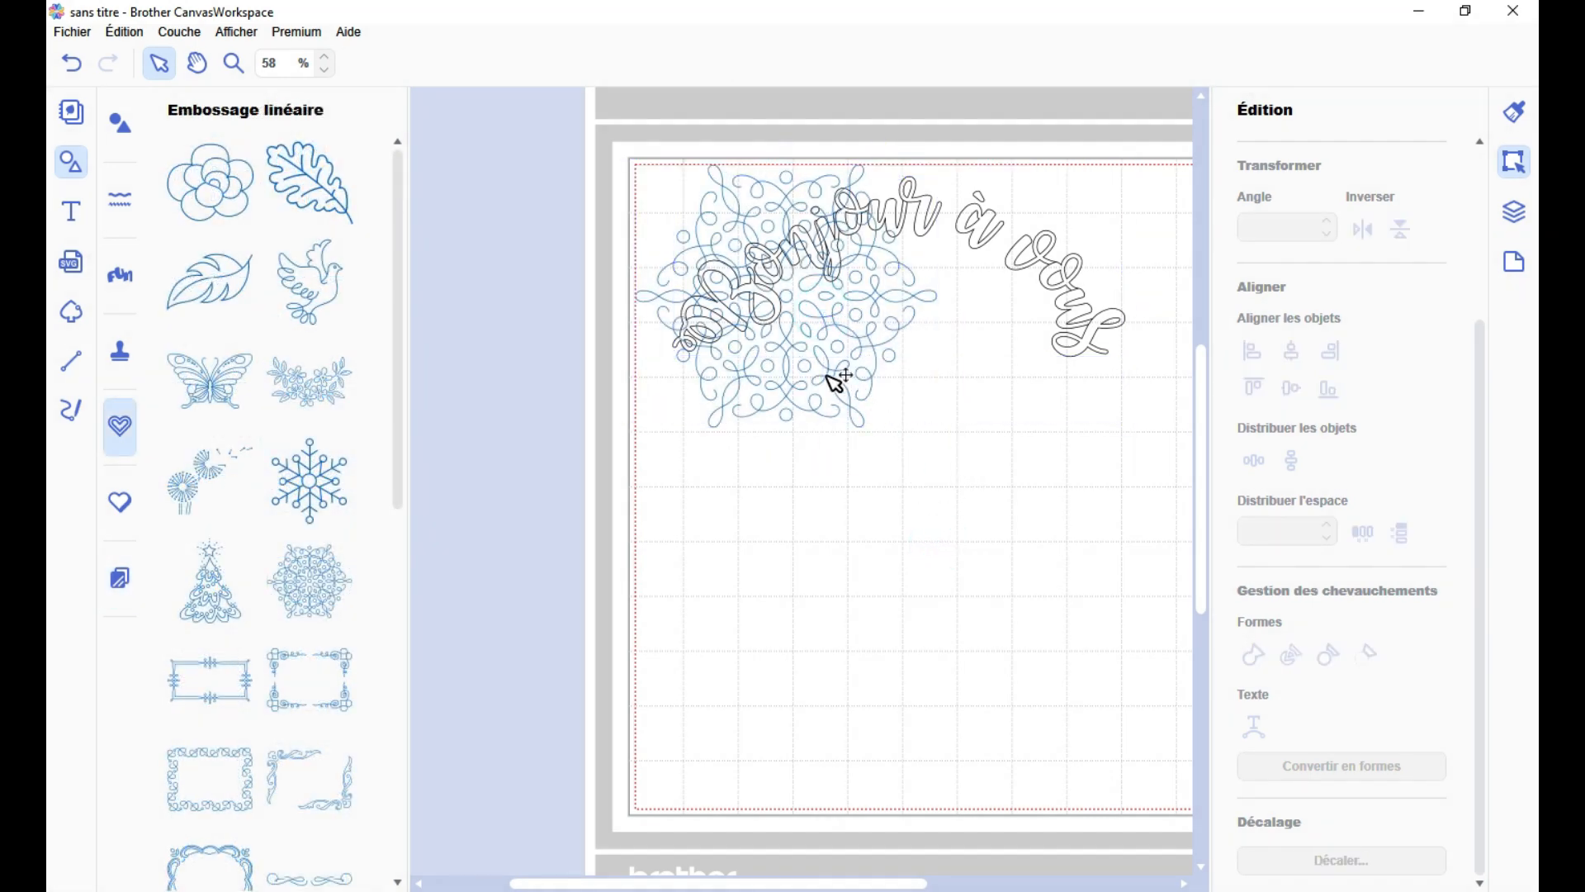
- Move the snowflake medallion beneath the arched text and rotate it slightly counterclockwise
drag(837, 381, 958, 502)
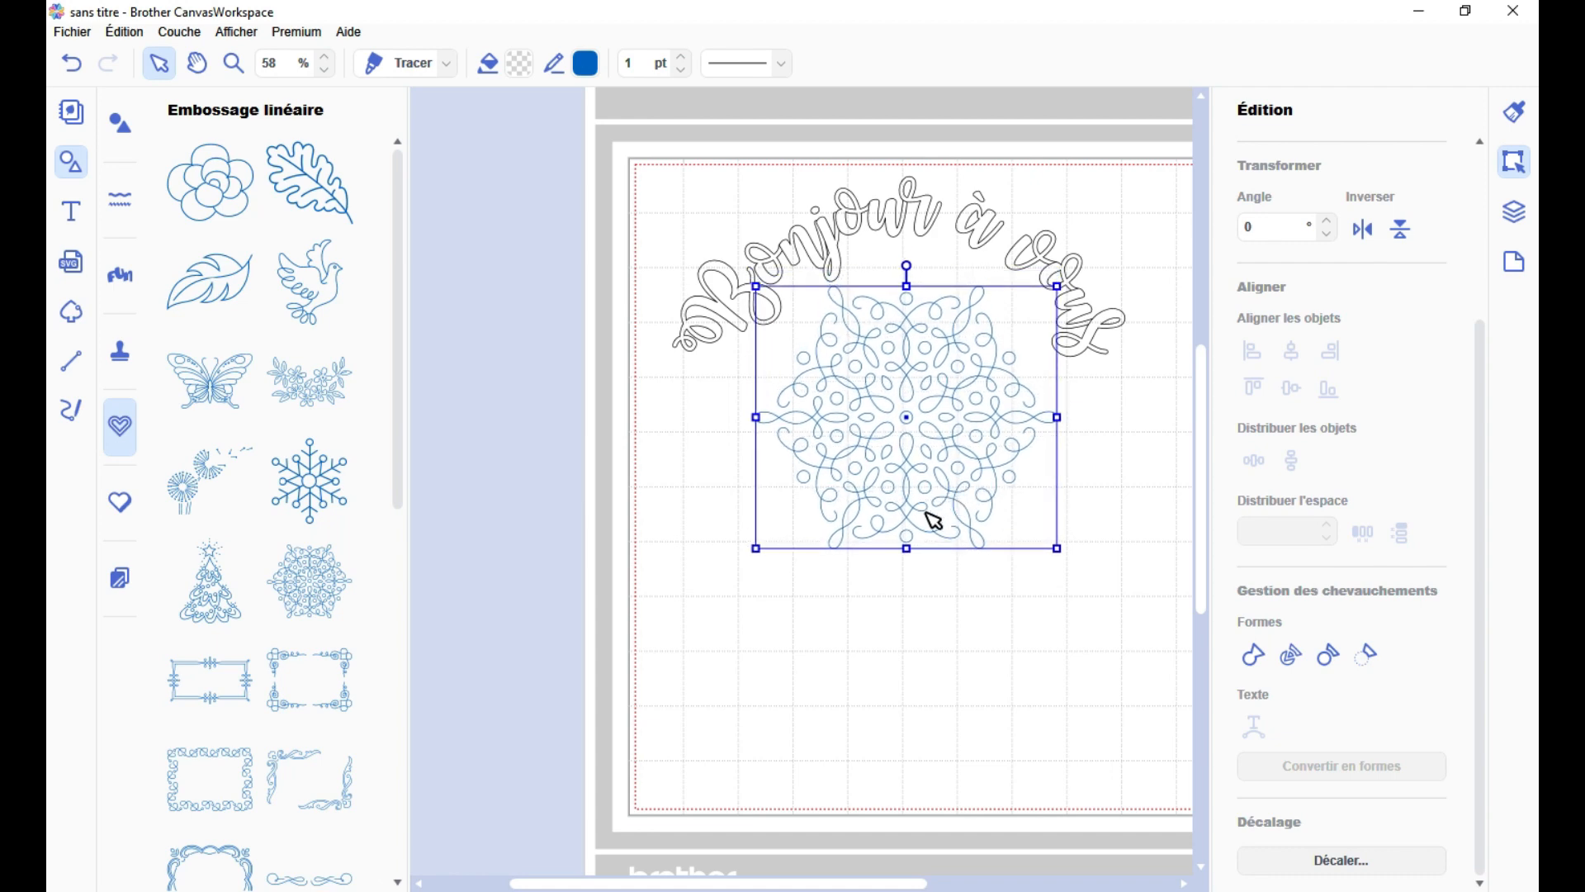
drag(908, 269, 844, 318)
scroll(920, 597, down, 2)
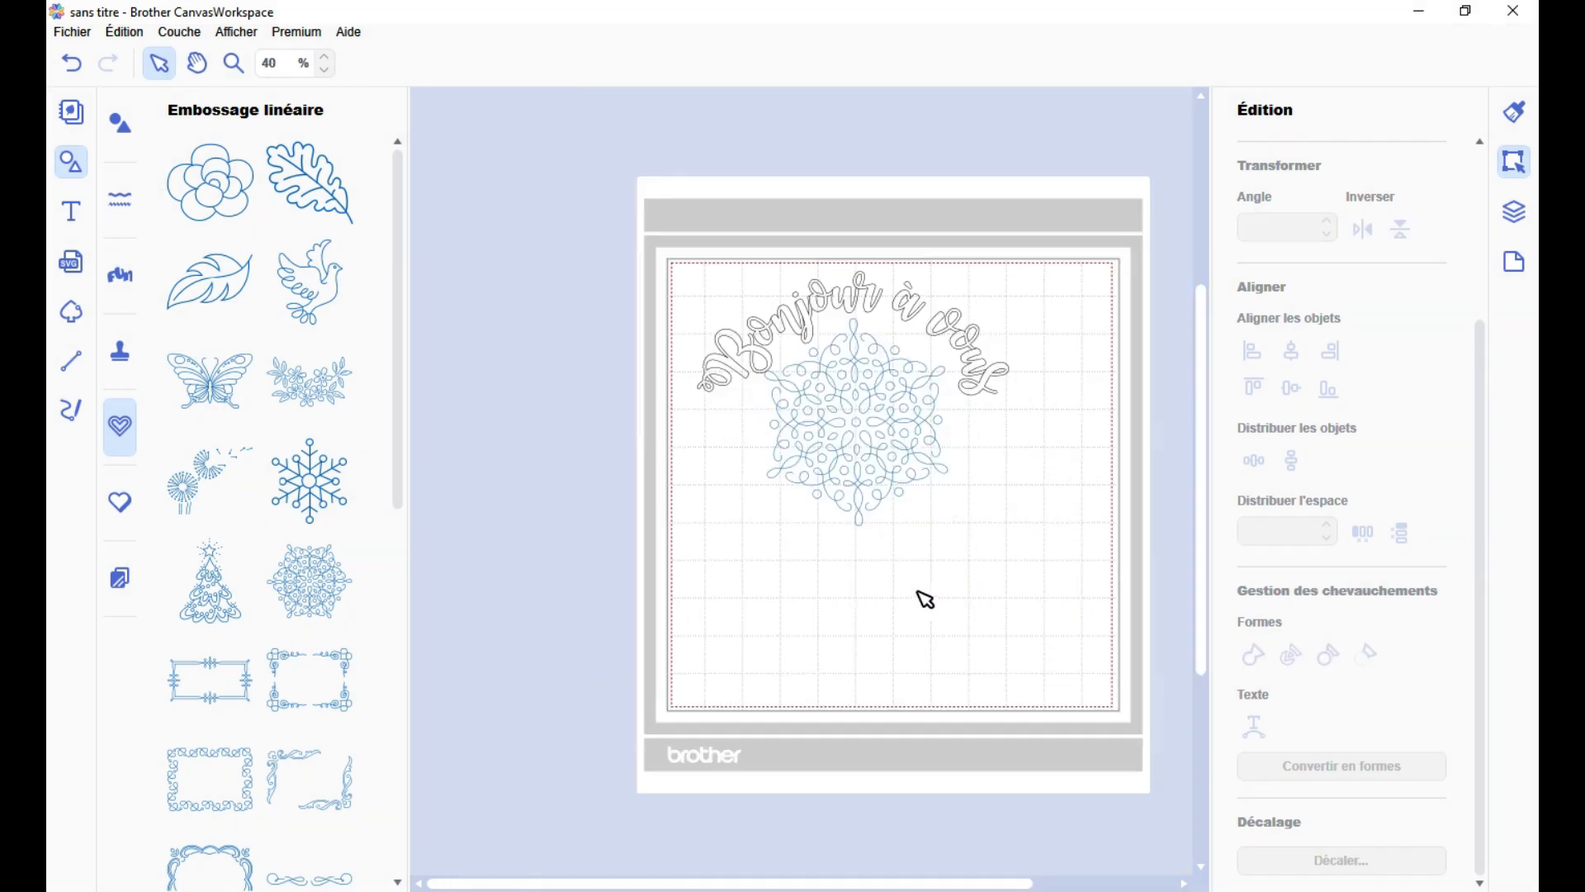
- Delete the snowflake medallion and the arched lettering from the mat
key(Delete)
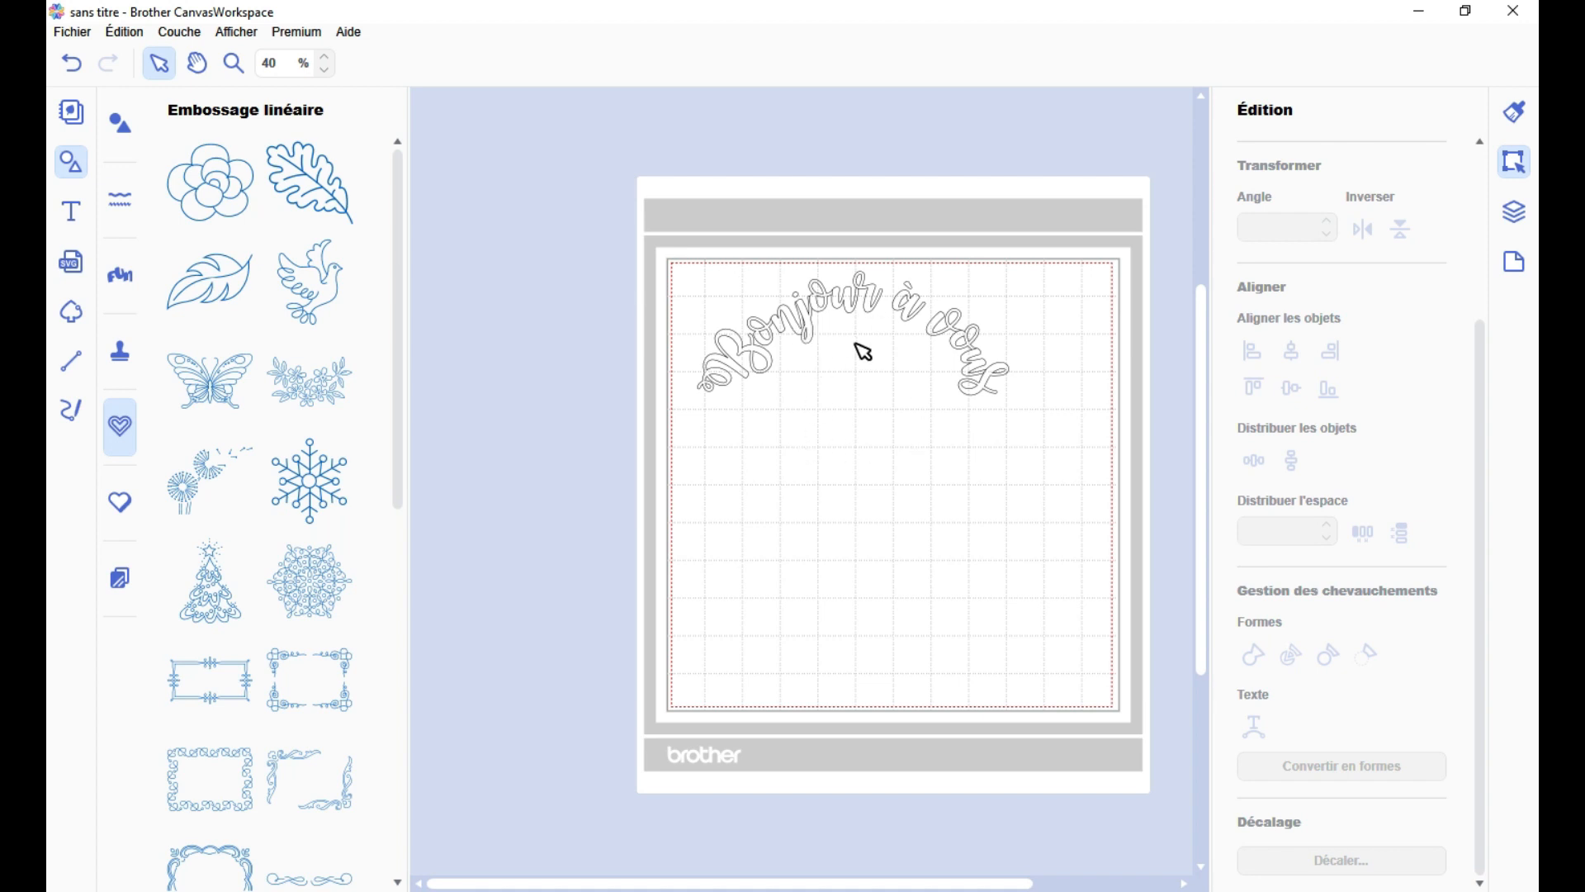
click(809, 315)
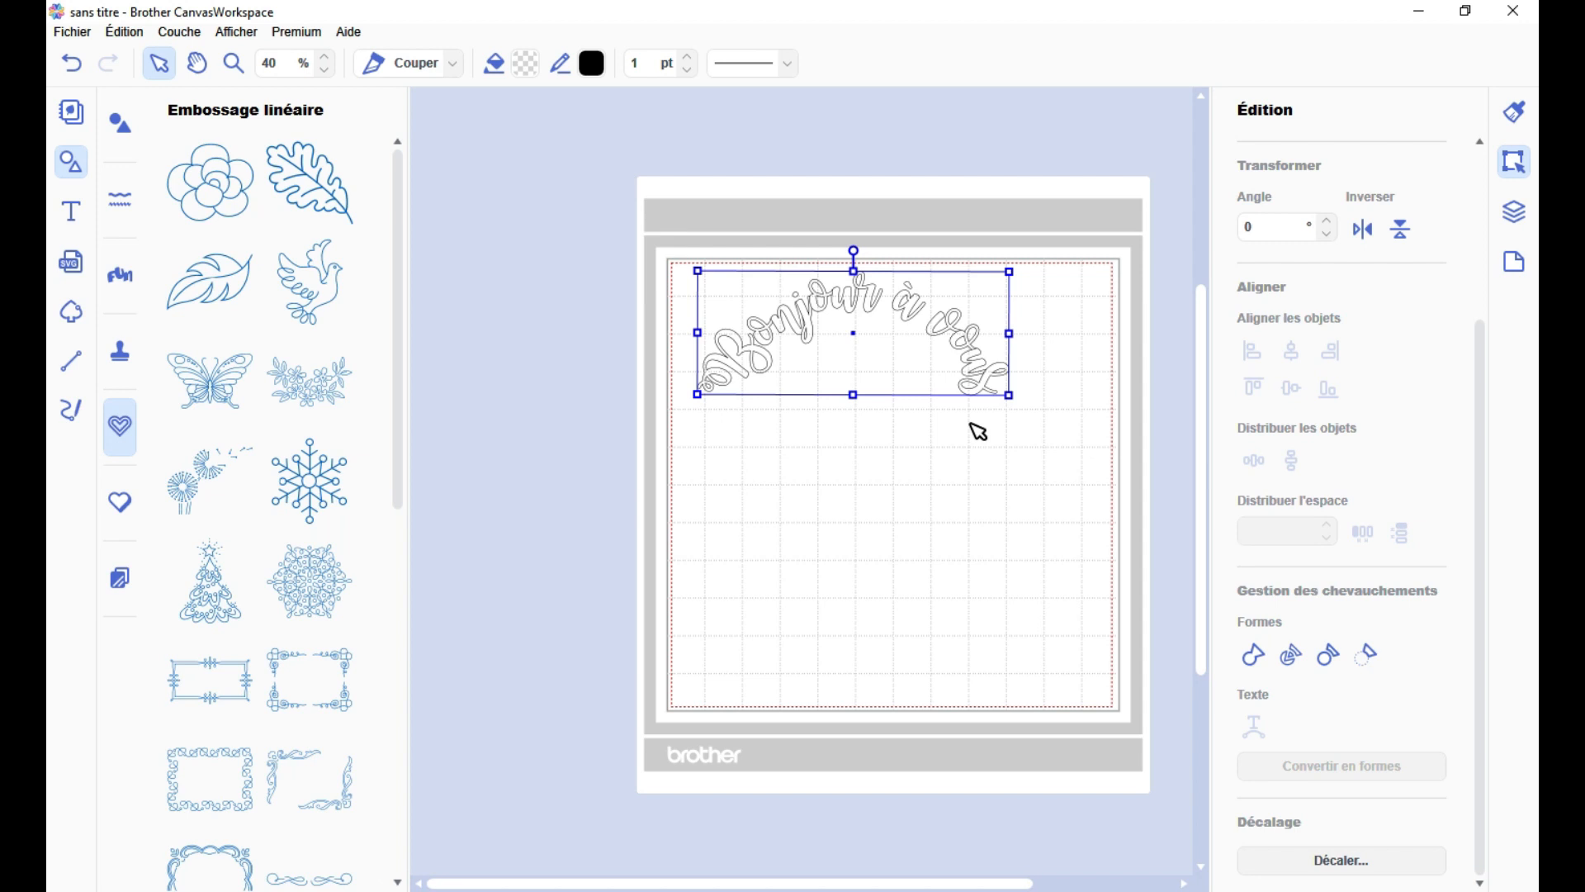
key(Delete)
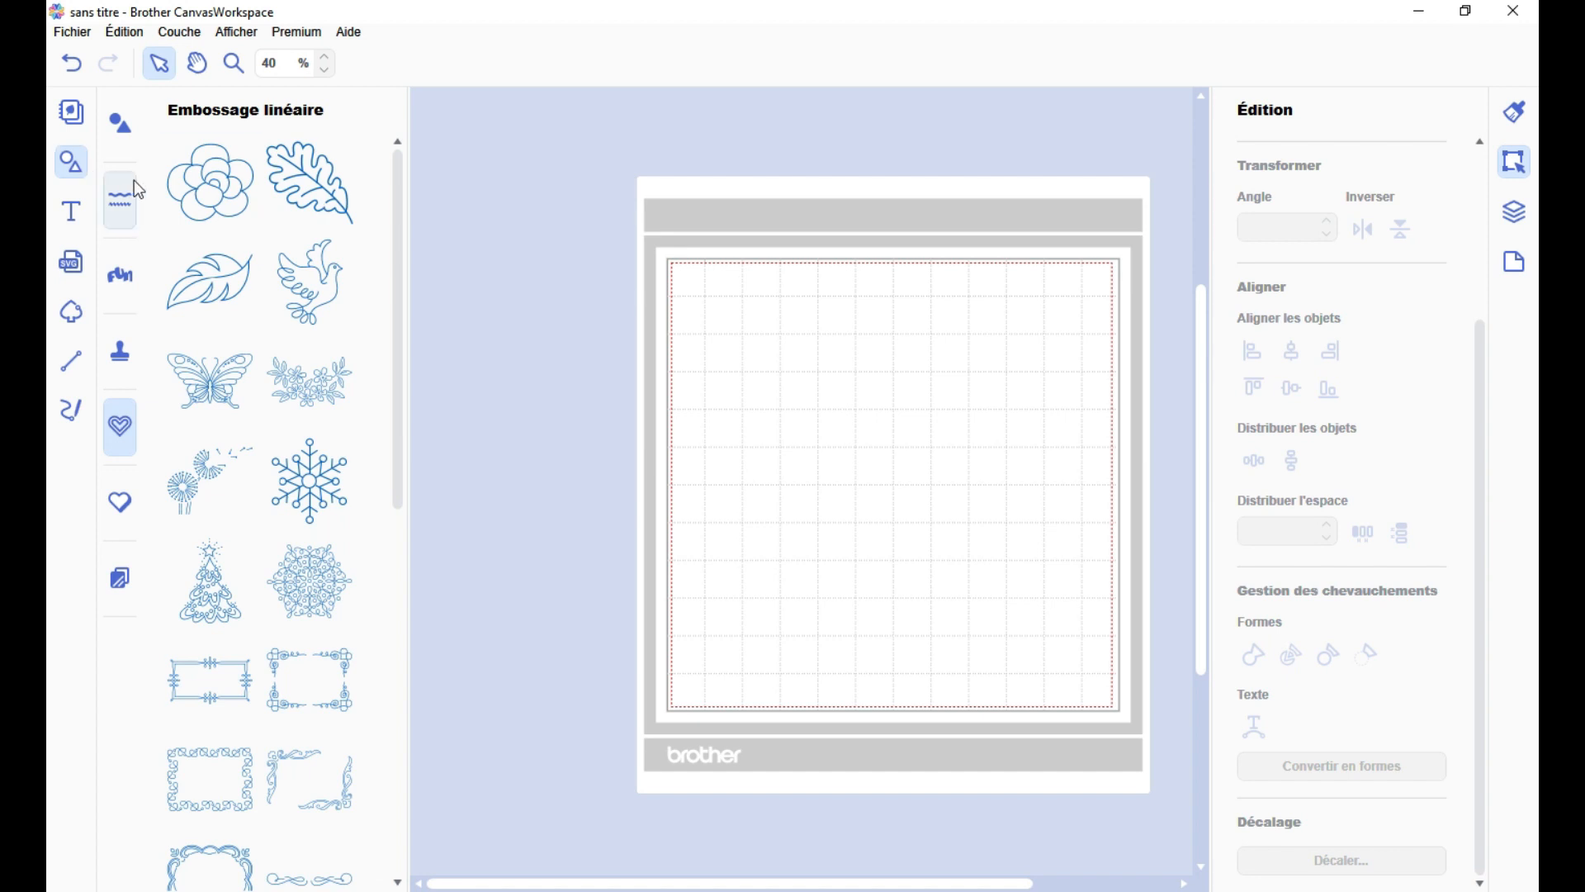
- Insert a plain square from Formes on the upper mat and add the text "Bonjour à vous" below it
click(120, 126)
drag(206, 201, 849, 383)
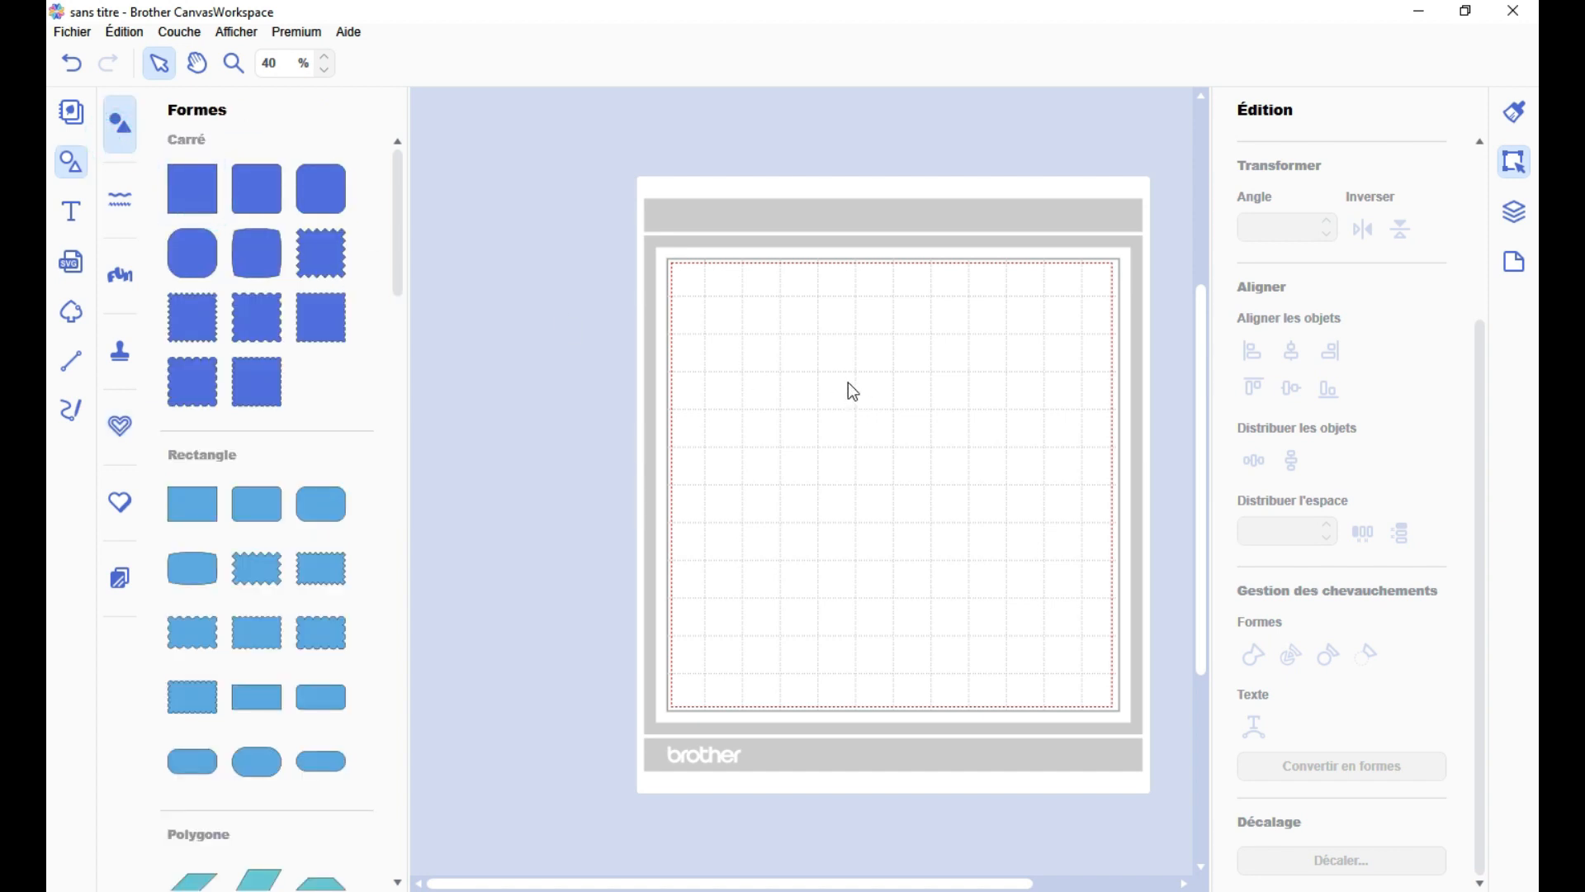
key(t)
click(545, 518)
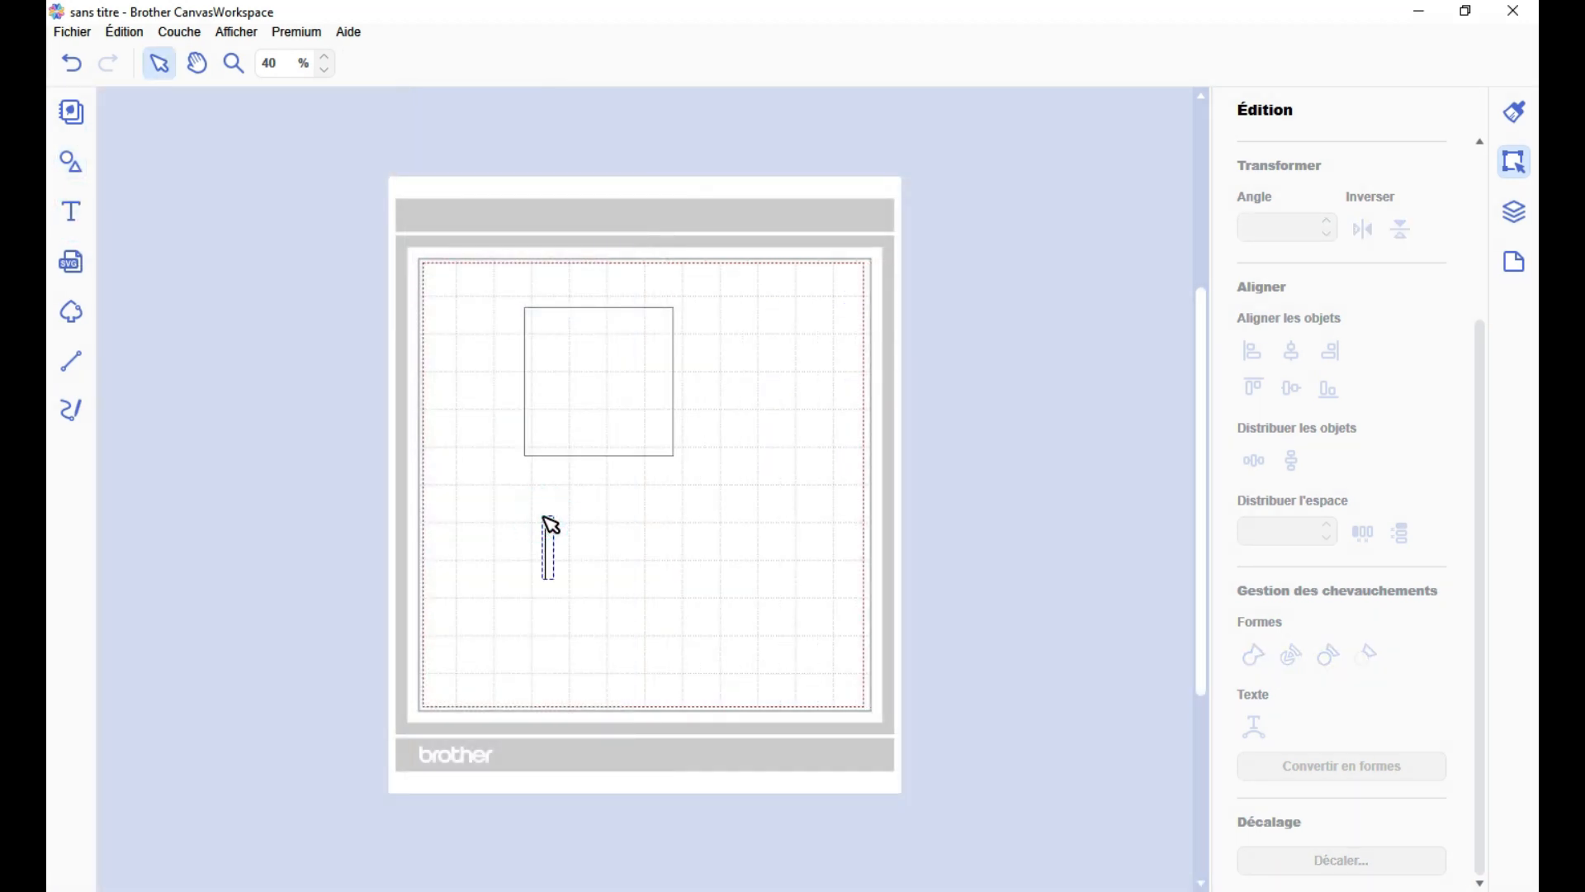
text(Bonjour à vous)
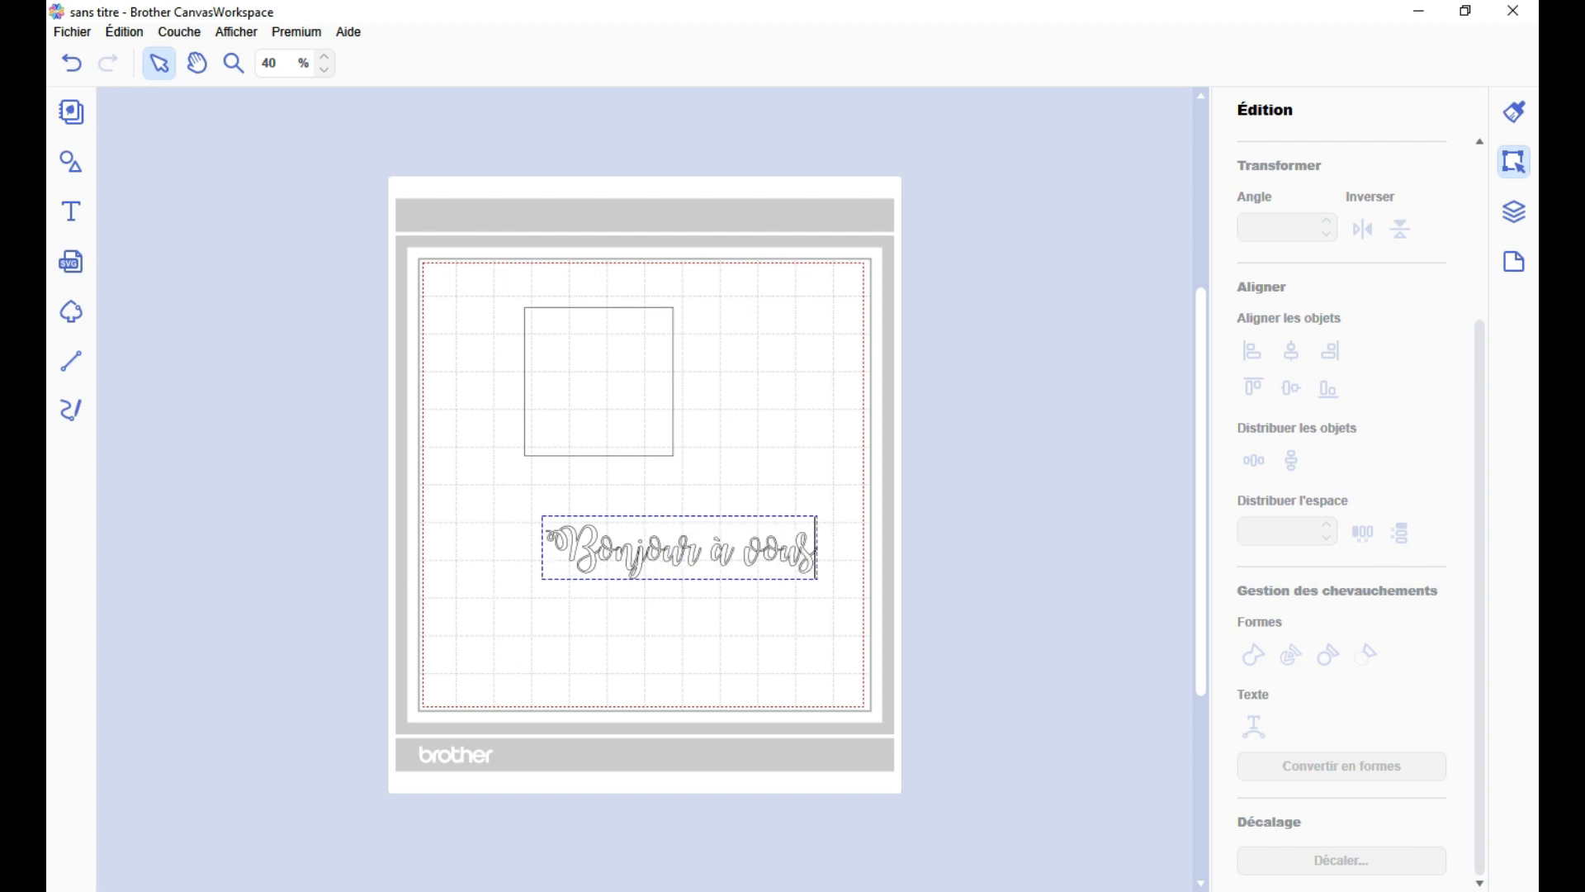
- Enlarge the square proportionally and place a copy of the text beyond the mat's upper right corner
click(673, 456)
mouse_move(674, 455)
mouse_down()
mouse_move(760, 607)
mouse_move(672, 451)
mouse_up()
click(755, 558)
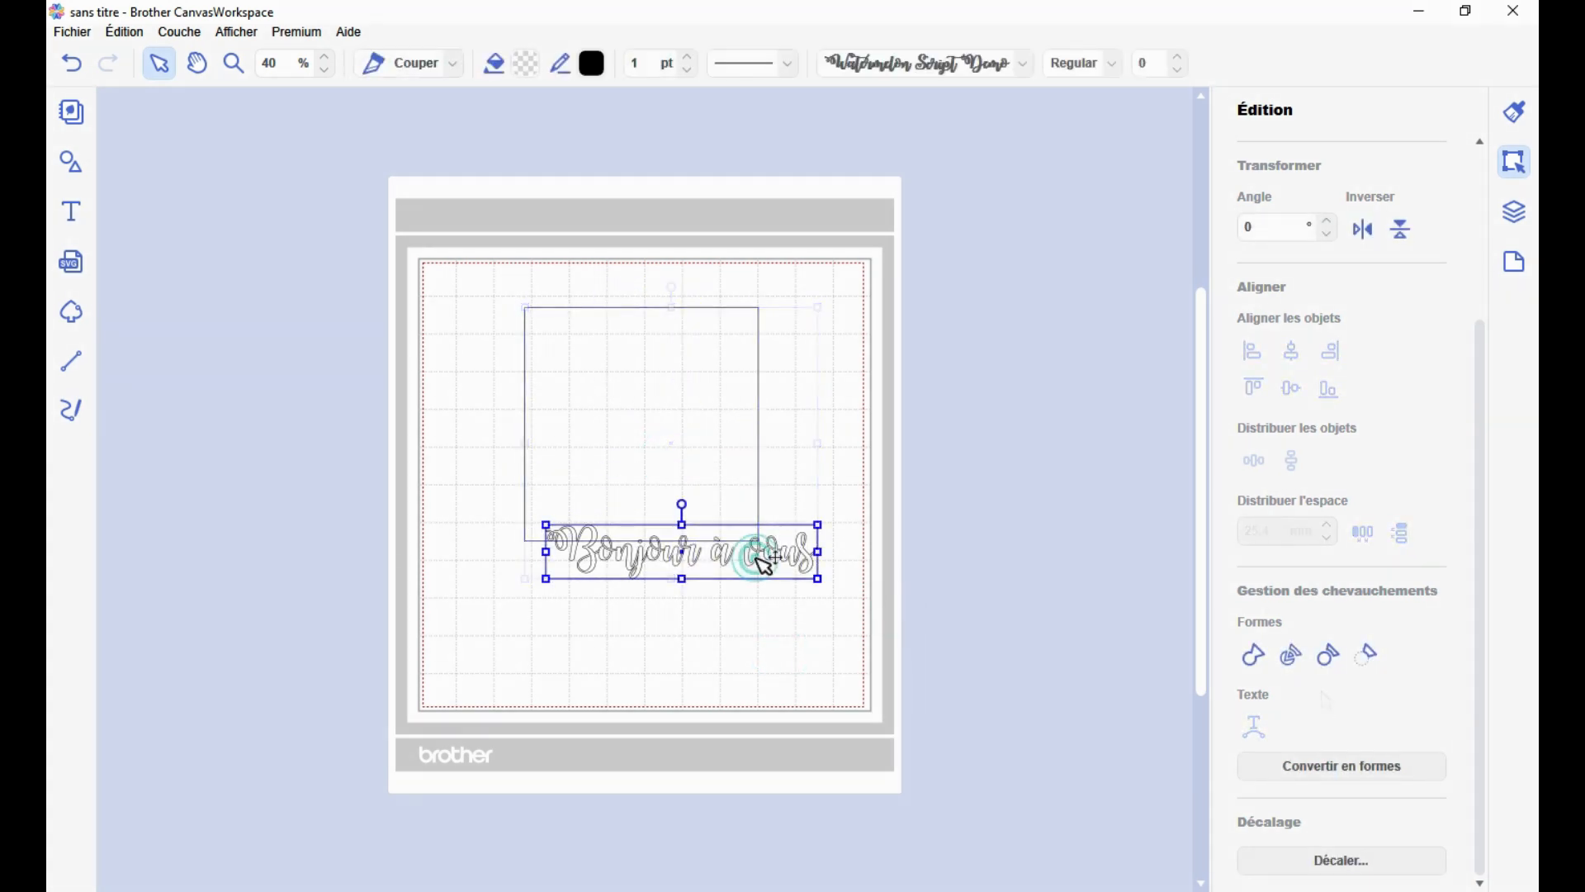
drag(765, 565, 1016, 230)
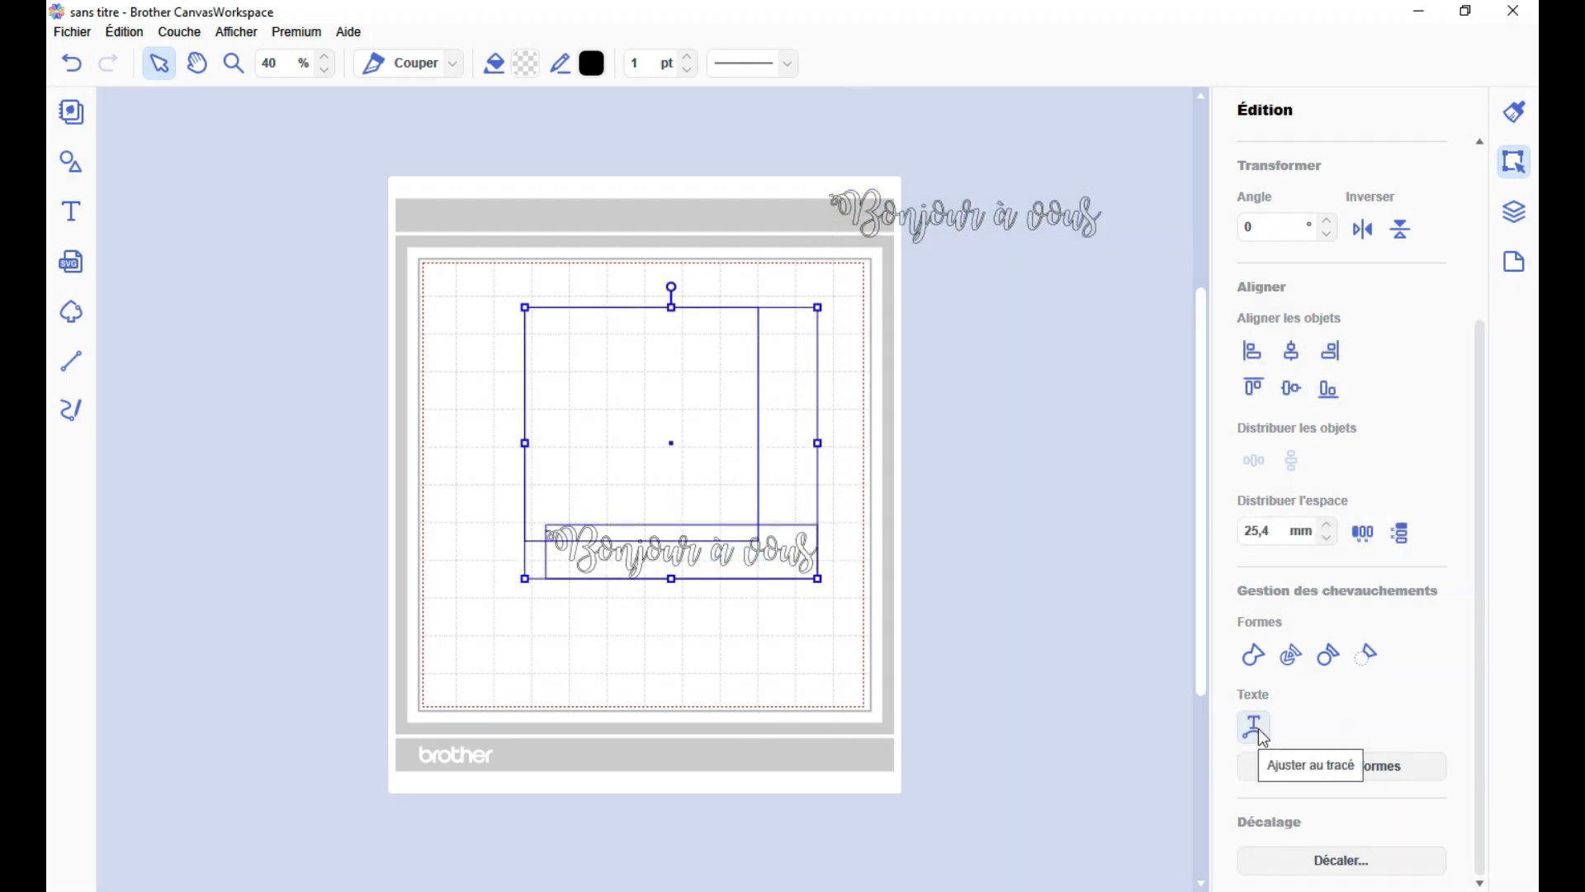
- Fit the text to the square's outline and move its starting point to the lower part of the square's left side
click(1257, 728)
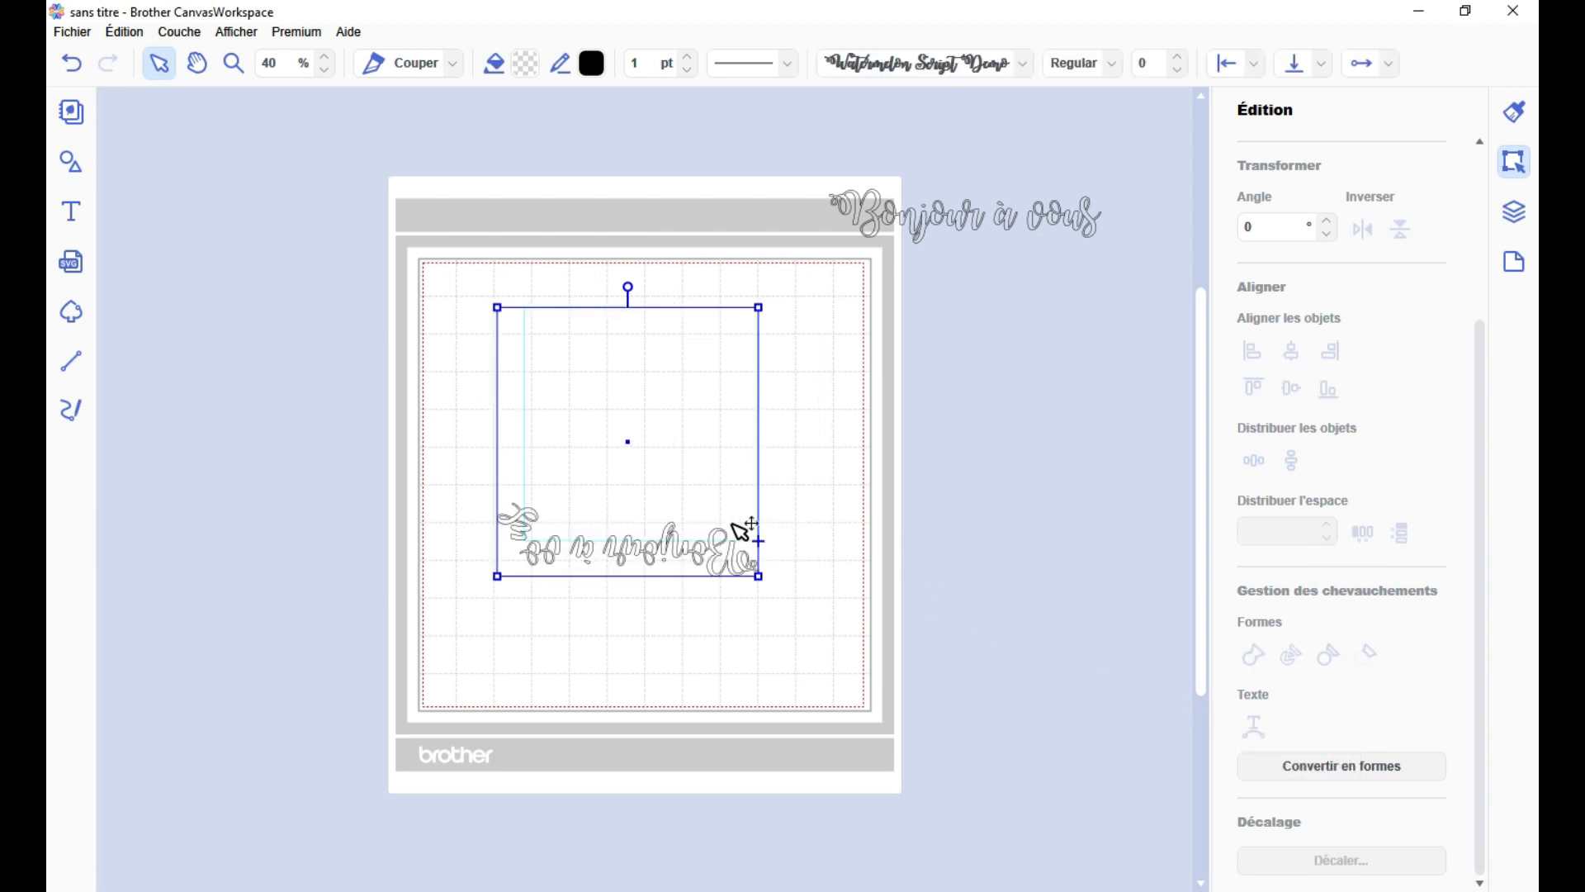
drag(759, 541, 514, 466)
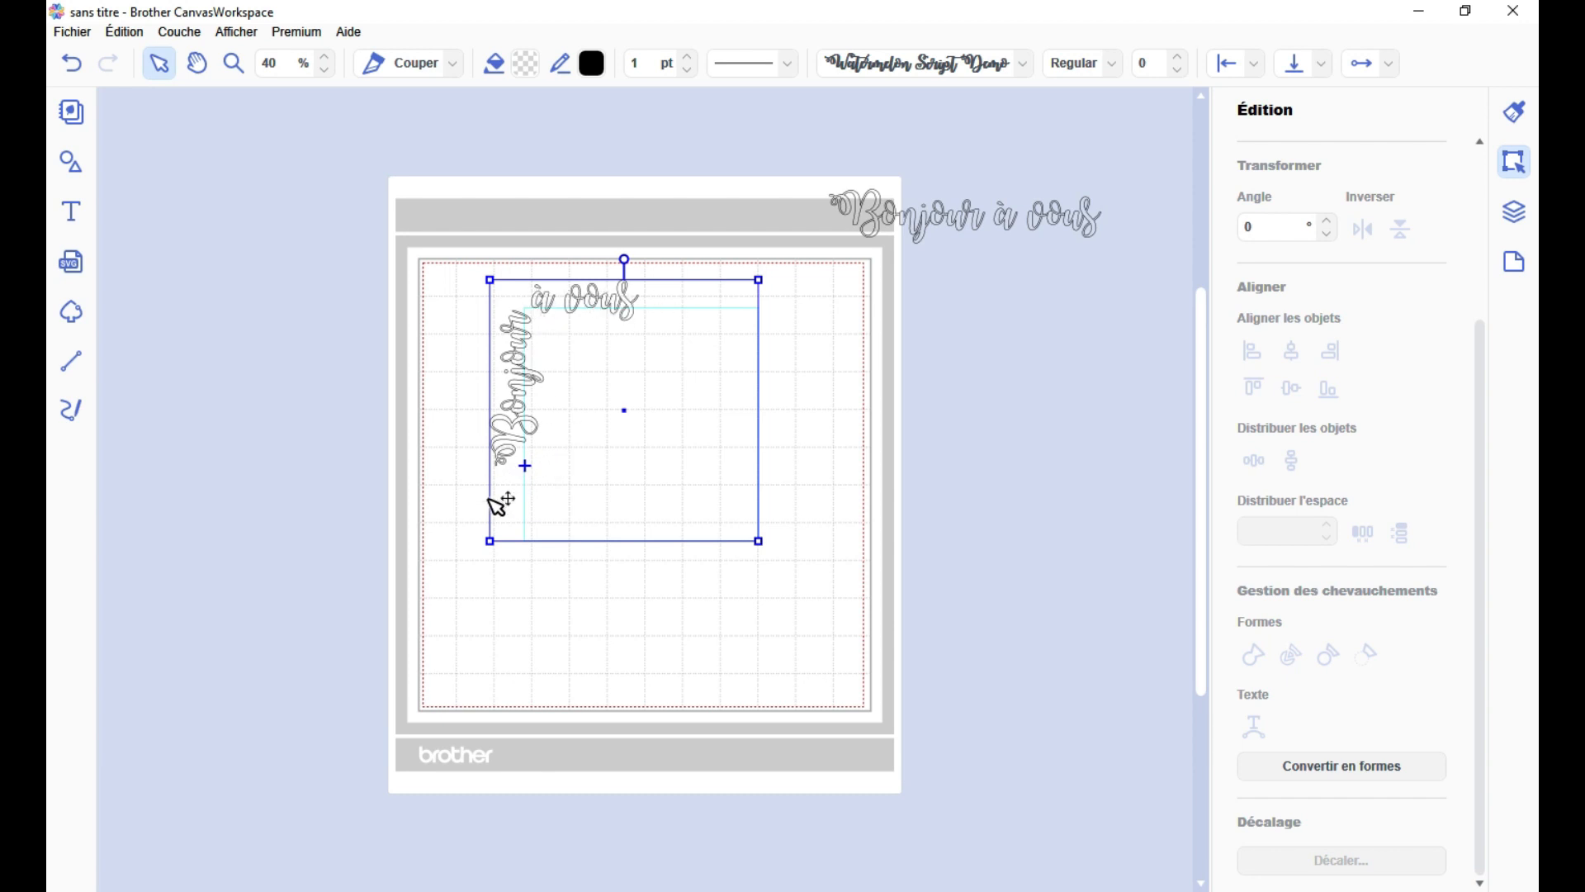
- Try the inside and centred vertical alignments of the text on the square path, returning to the outside alignment
click(1322, 66)
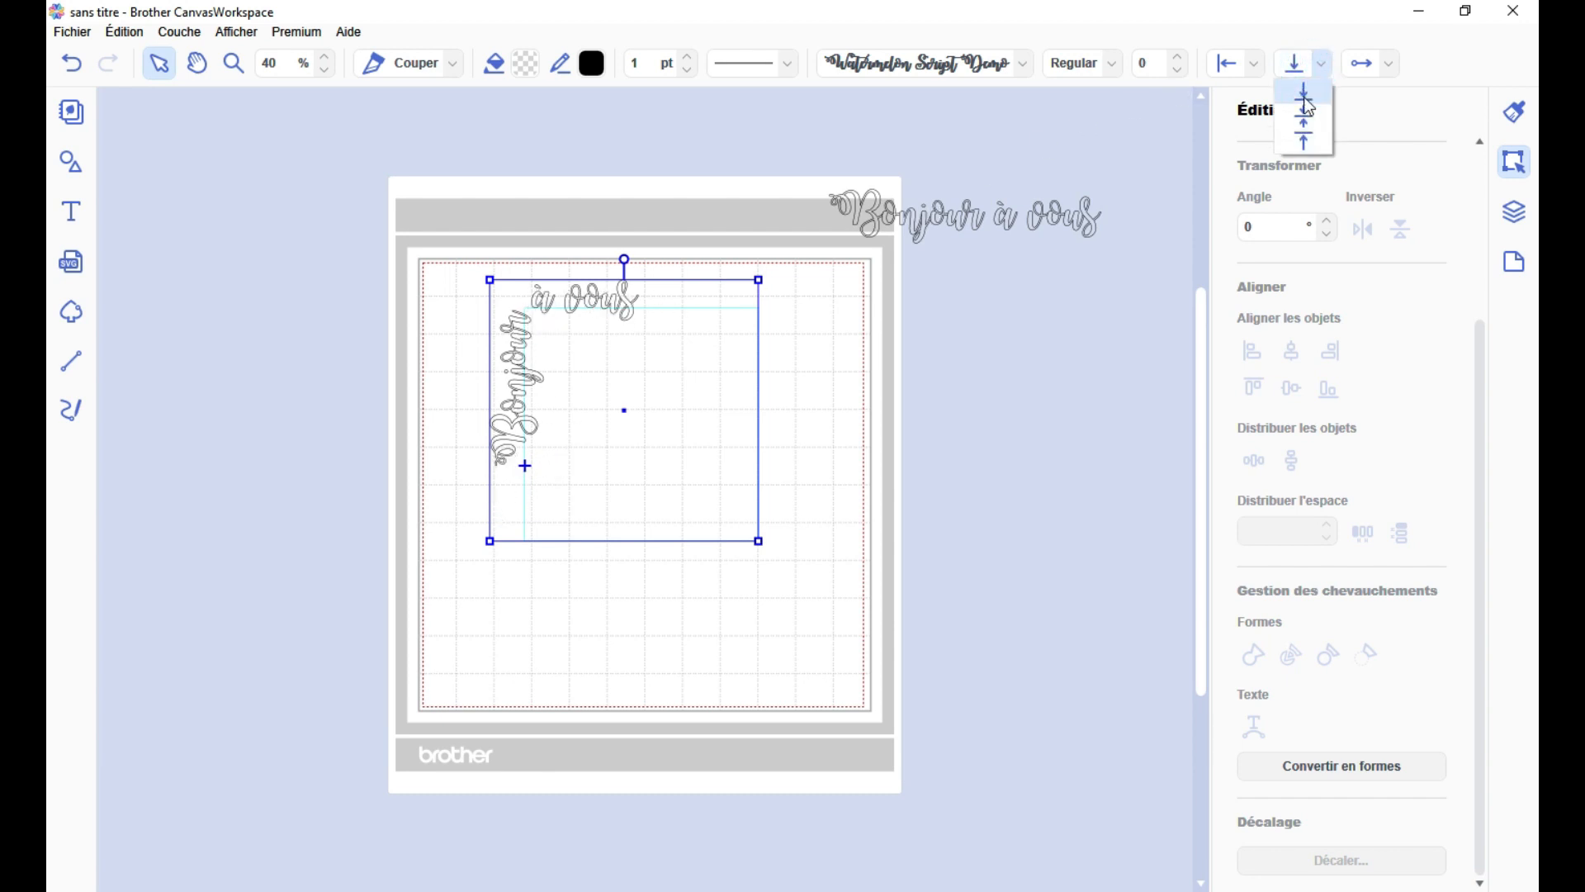
click(1306, 138)
click(1329, 64)
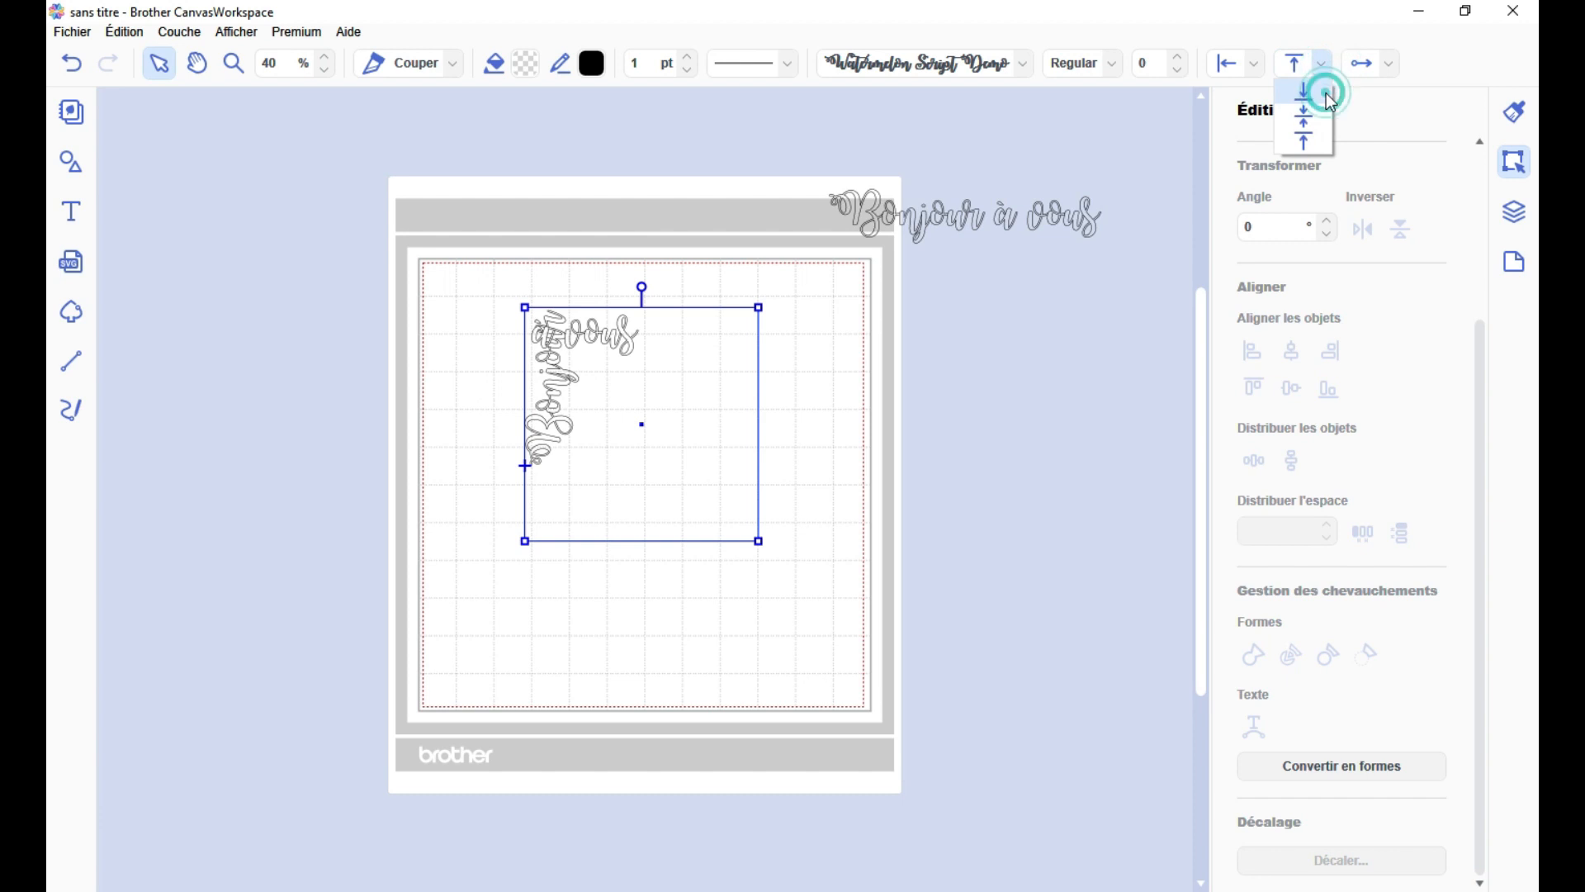
click(1327, 94)
click(1324, 66)
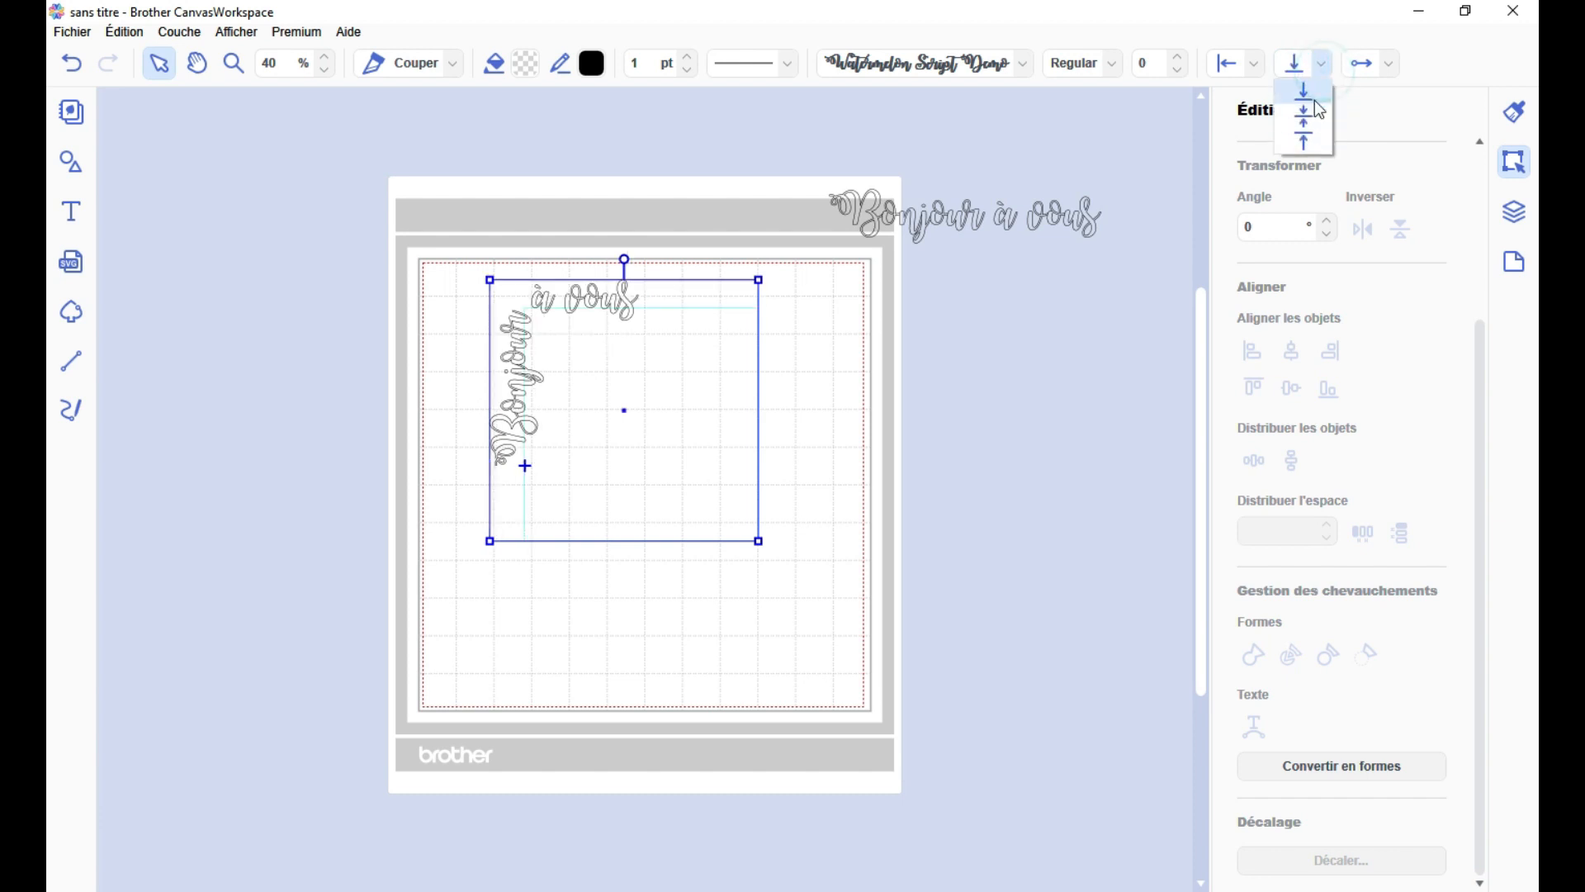
click(1318, 116)
click(1324, 65)
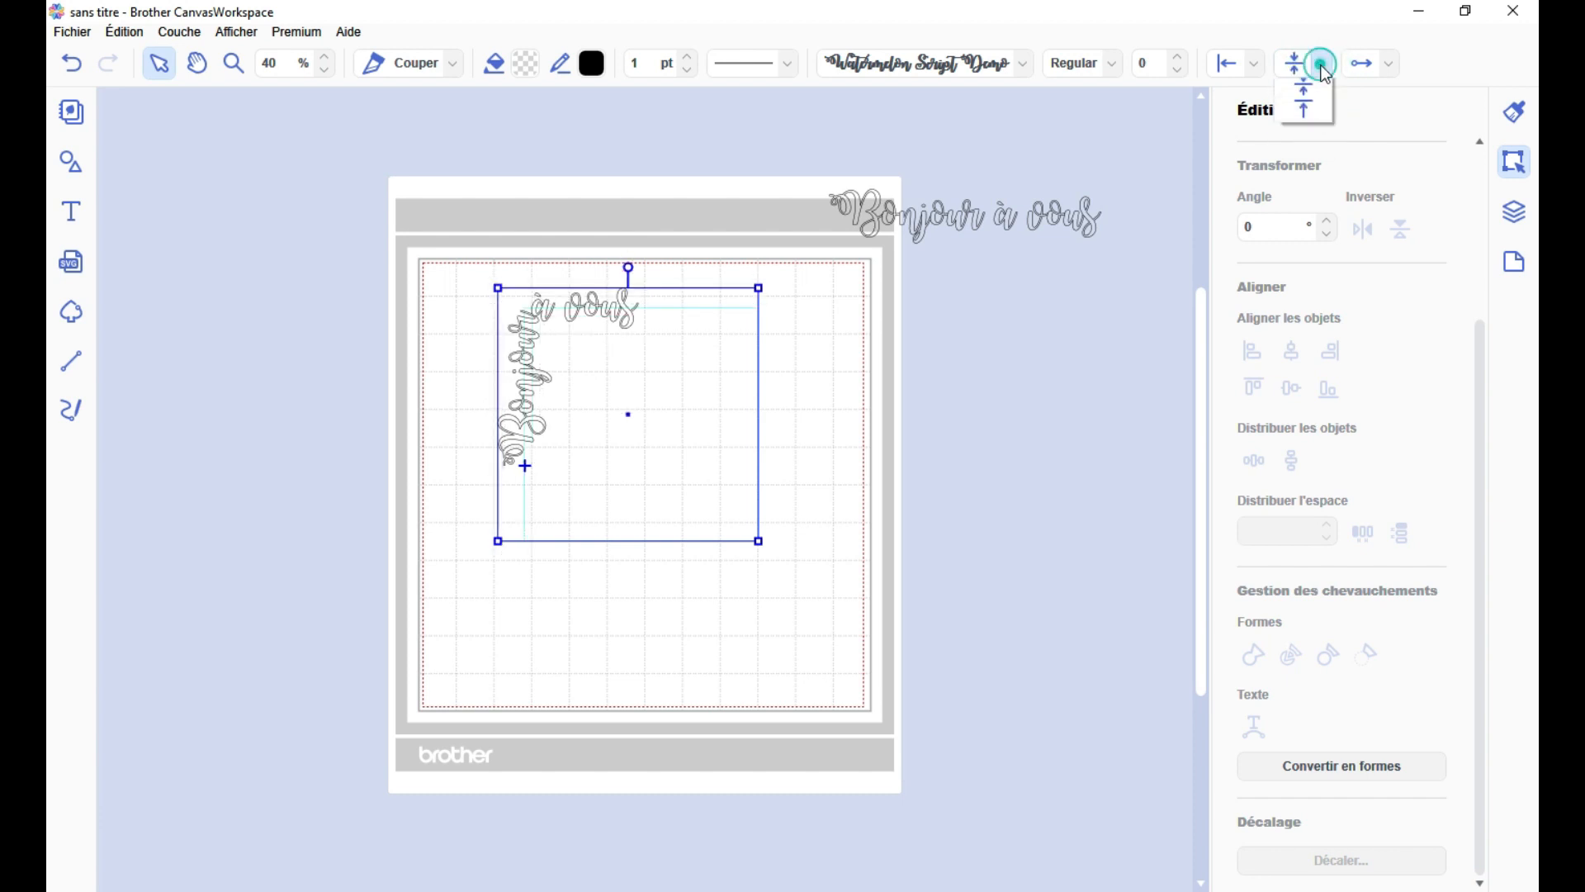
click(1306, 90)
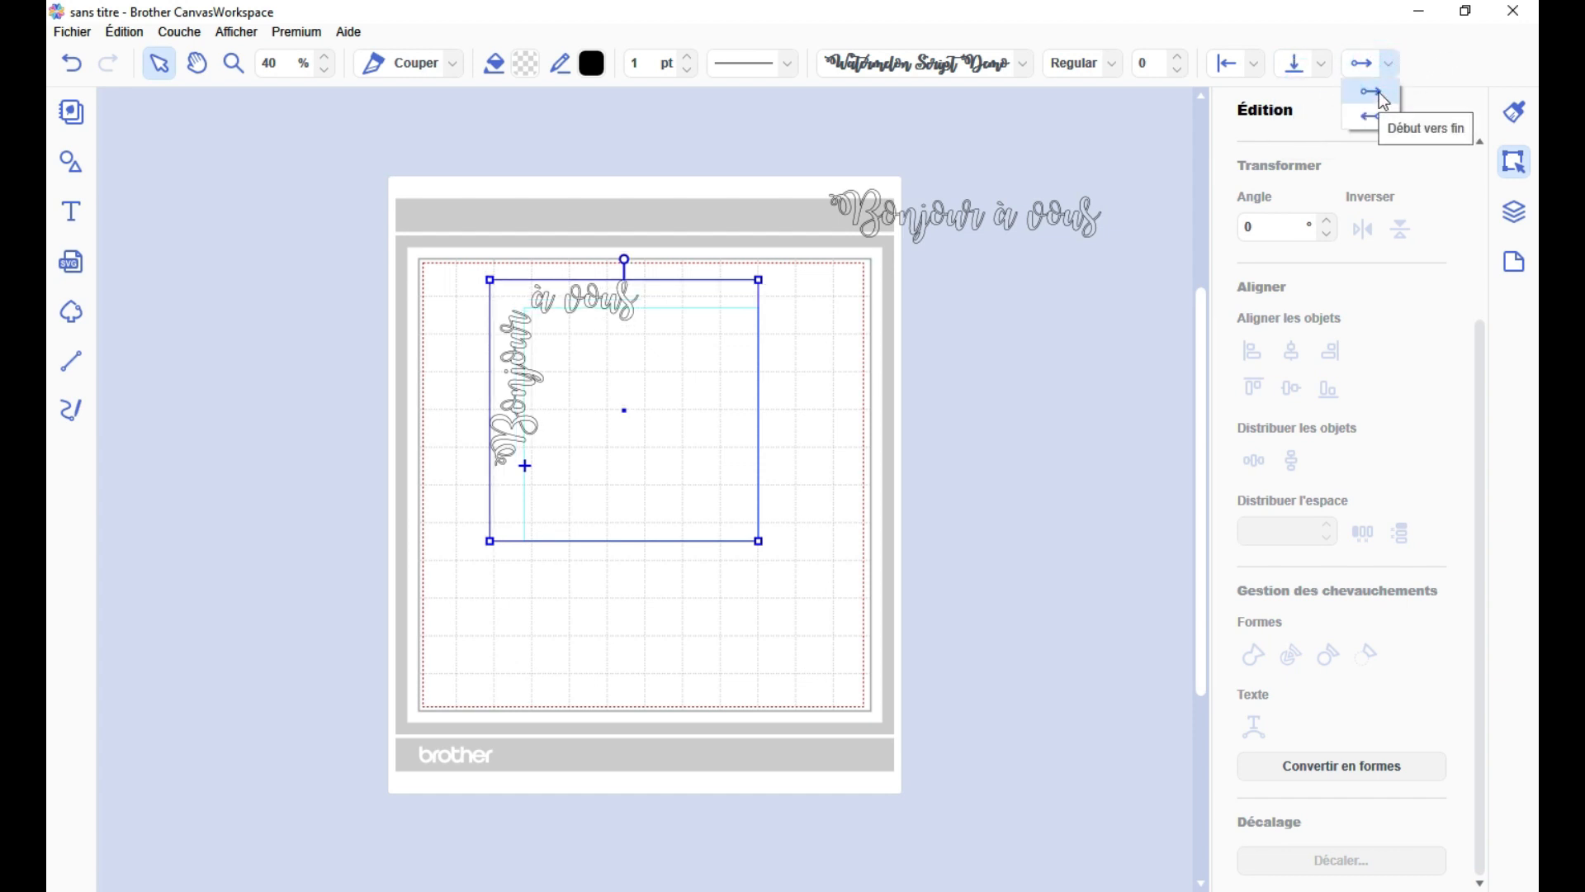
- Try the reversed text direction and the Répartir horizontal alignment around the square, with the starting point higher on its left side
click(1374, 116)
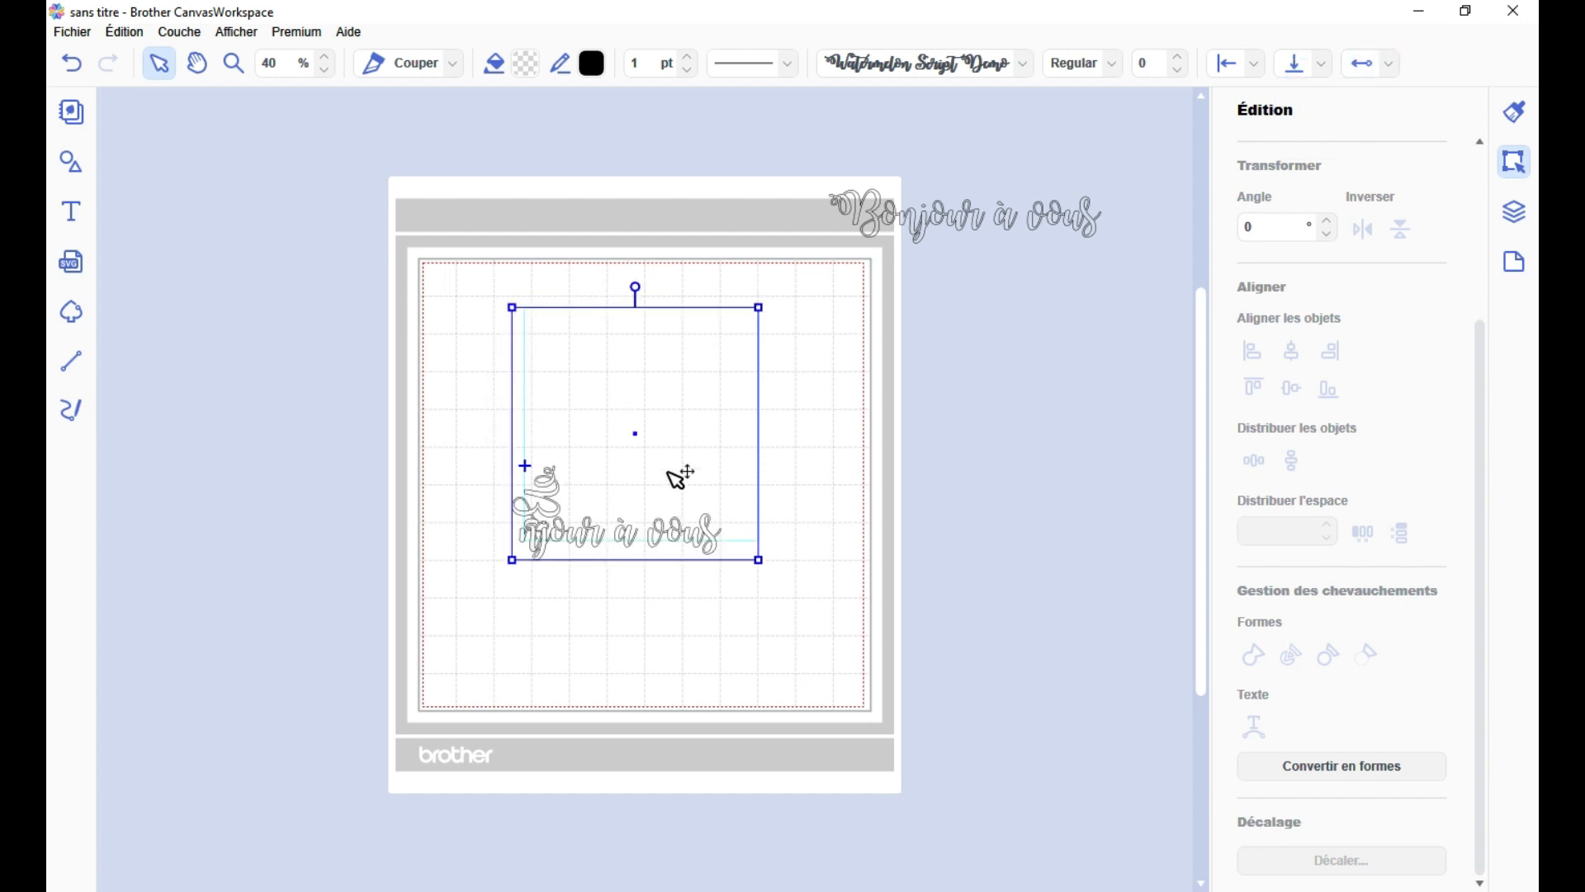
drag(529, 483, 525, 378)
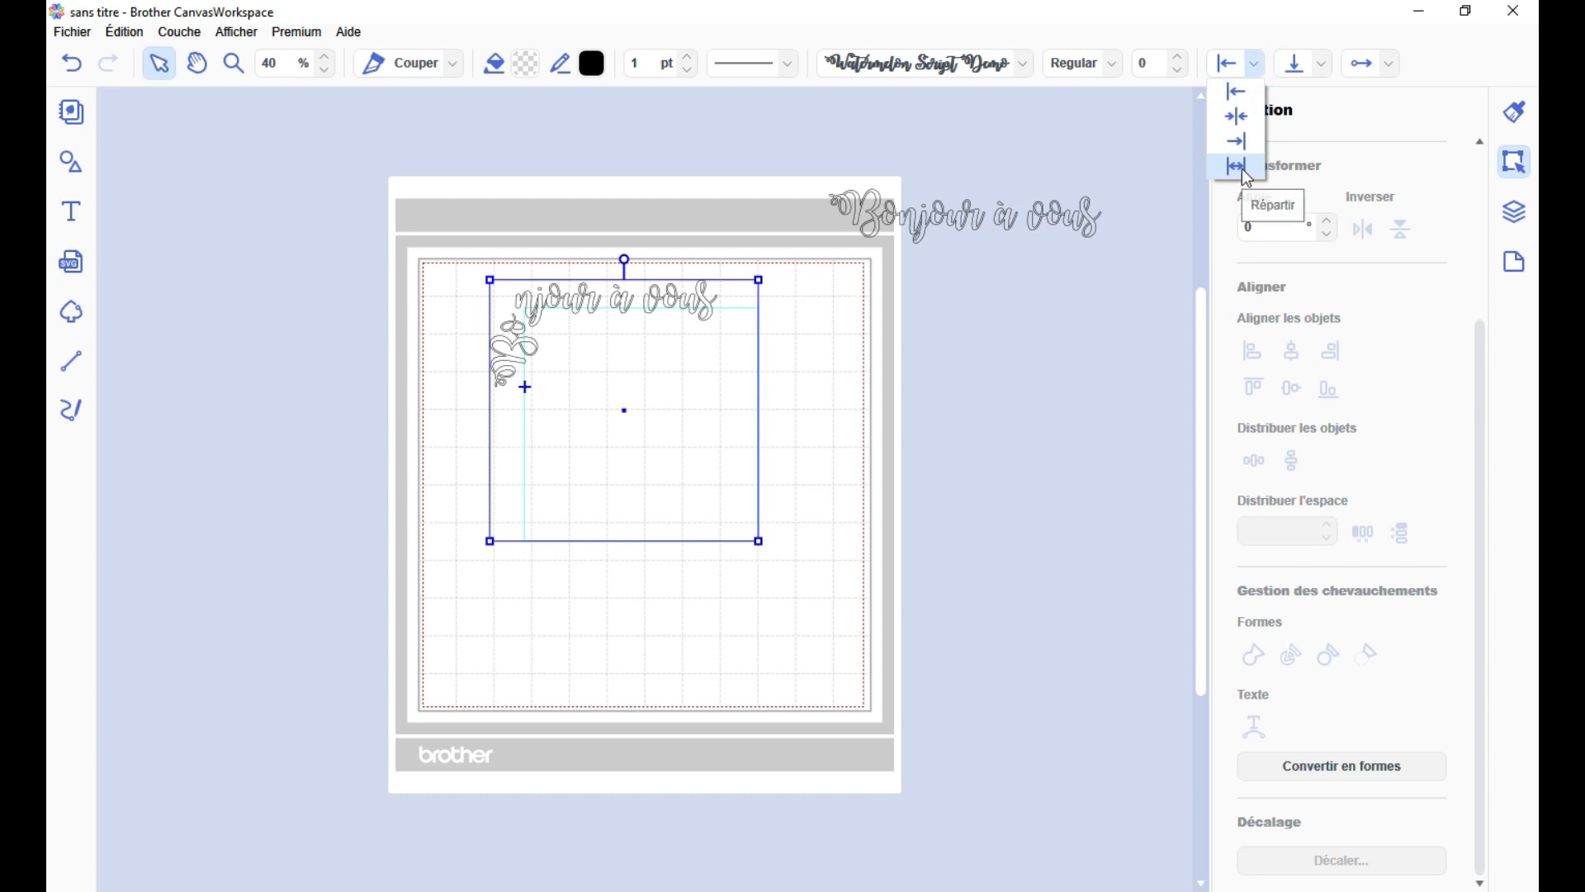
click(1240, 170)
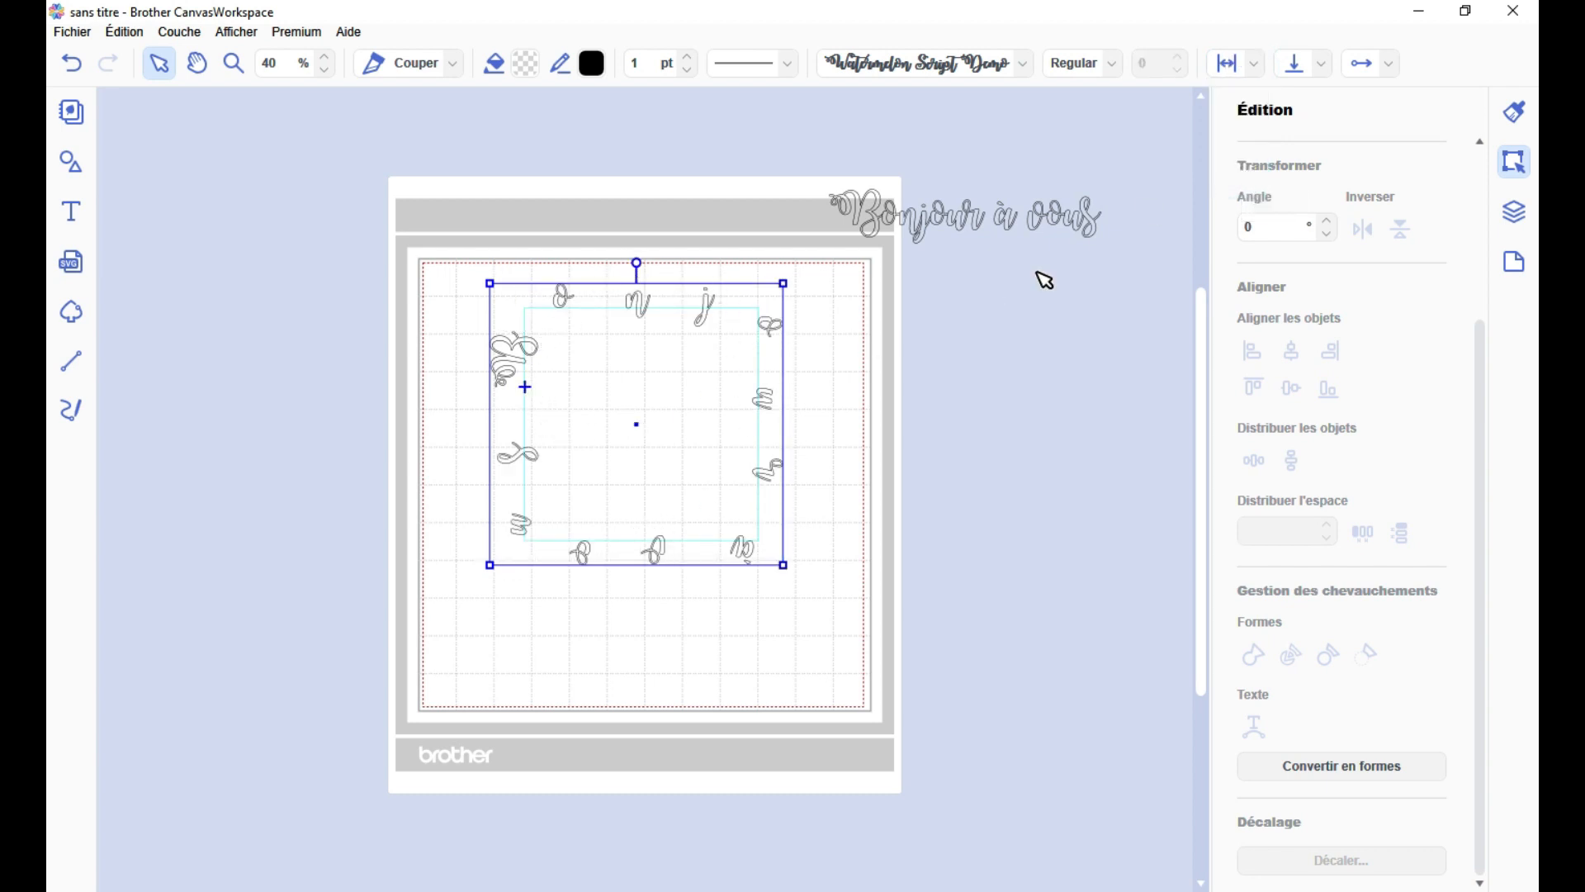
click(1255, 64)
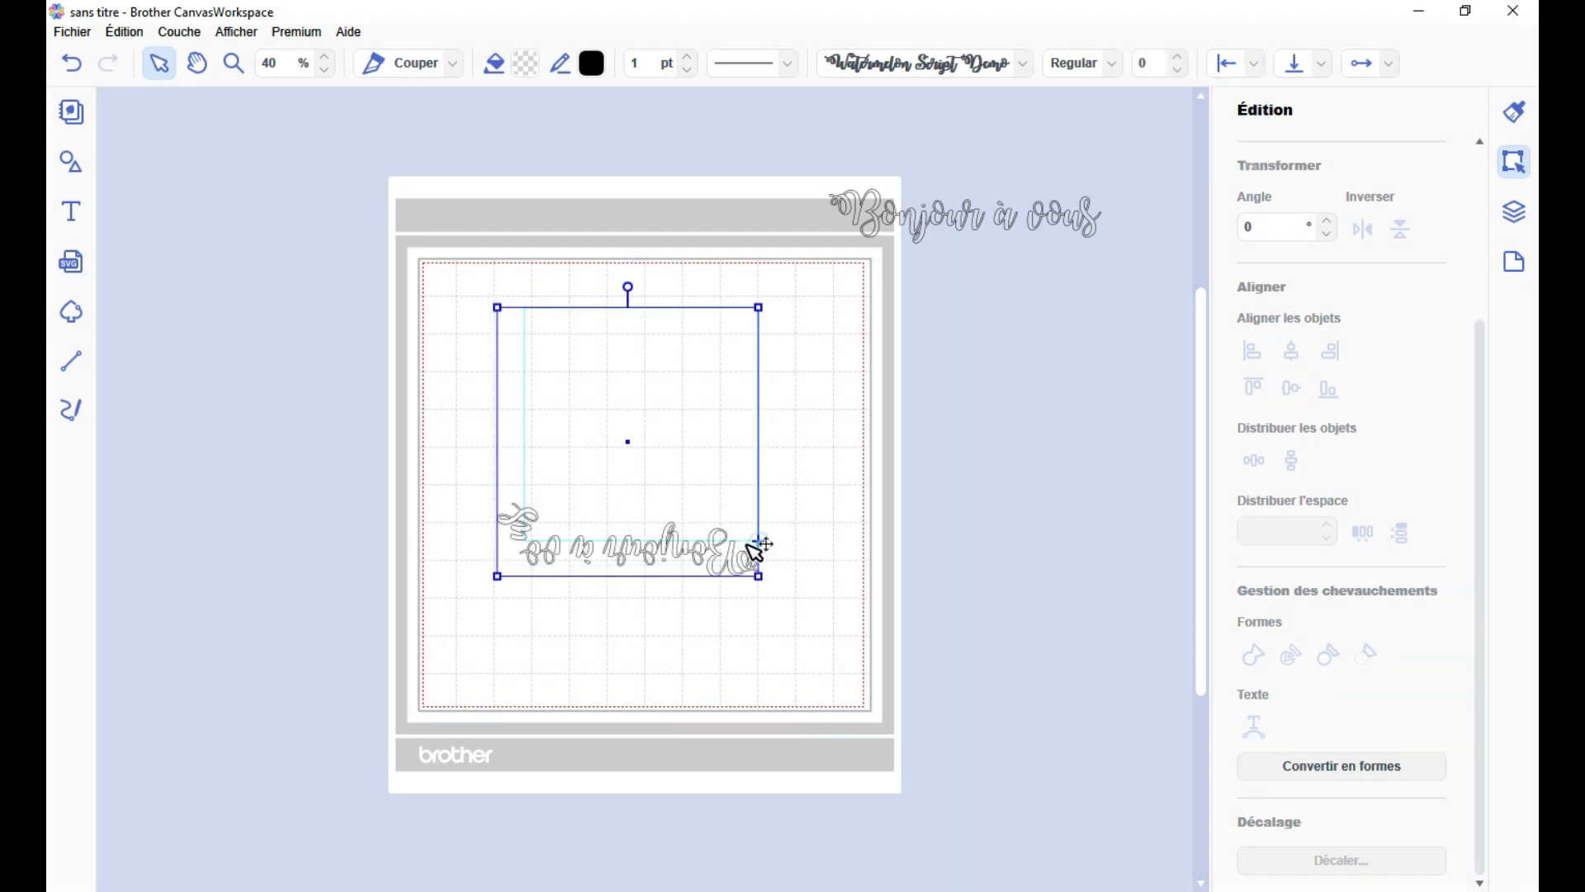
- Move the text's starting point to the square's lower left side and convert the fitted text into shapes
mouse_move(752, 539)
mouse_down()
mouse_move(599, 516)
mouse_move(533, 443)
mouse_move(536, 467)
mouse_up()
click(867, 473)
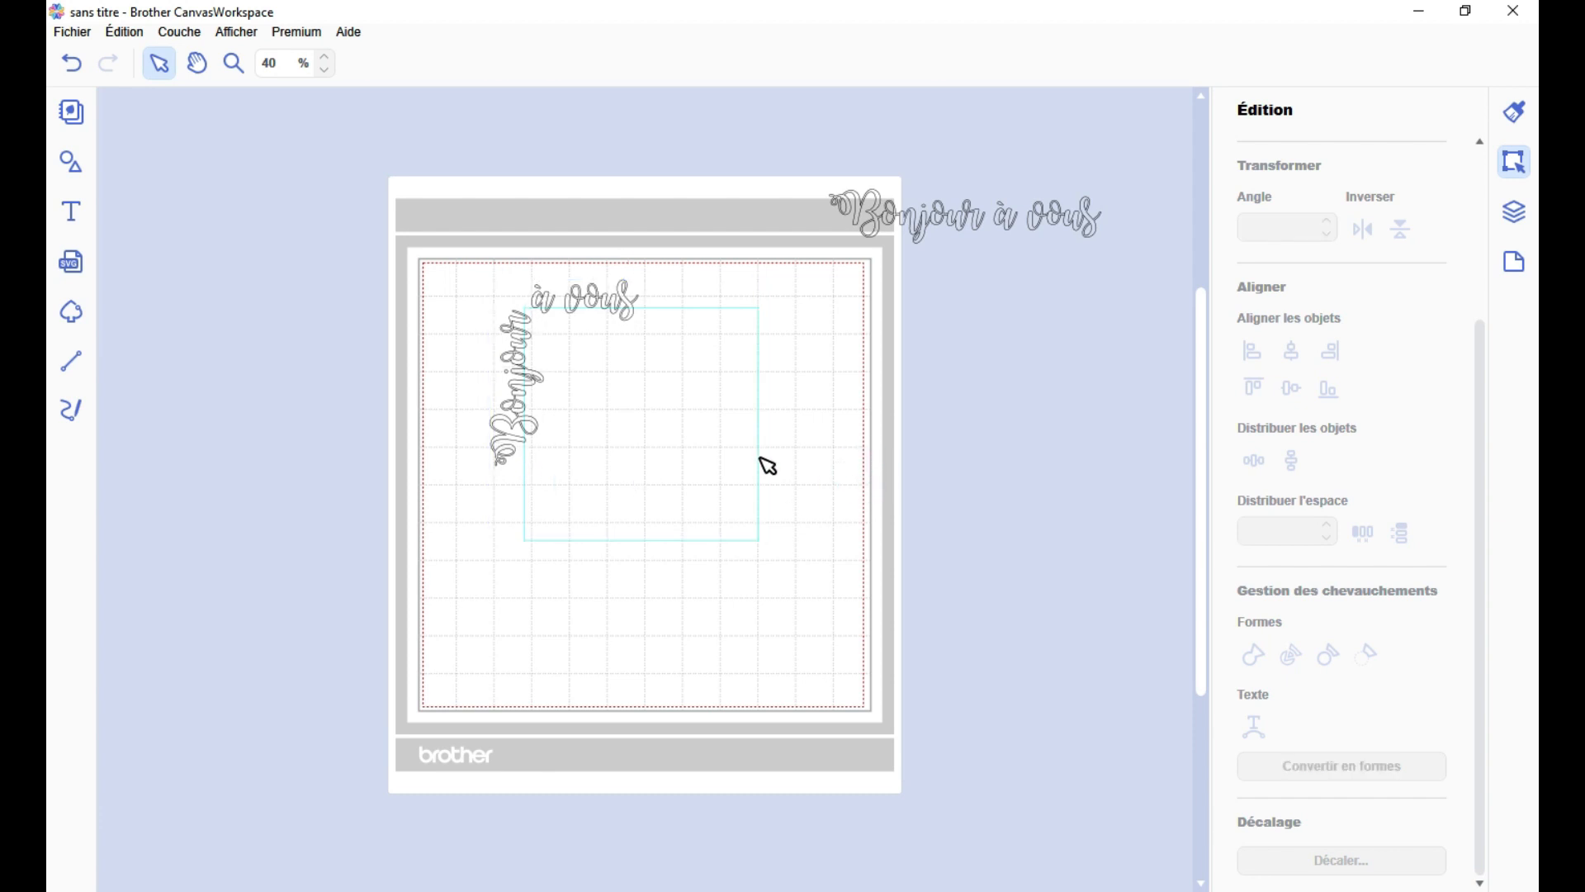
click(556, 364)
click(1290, 763)
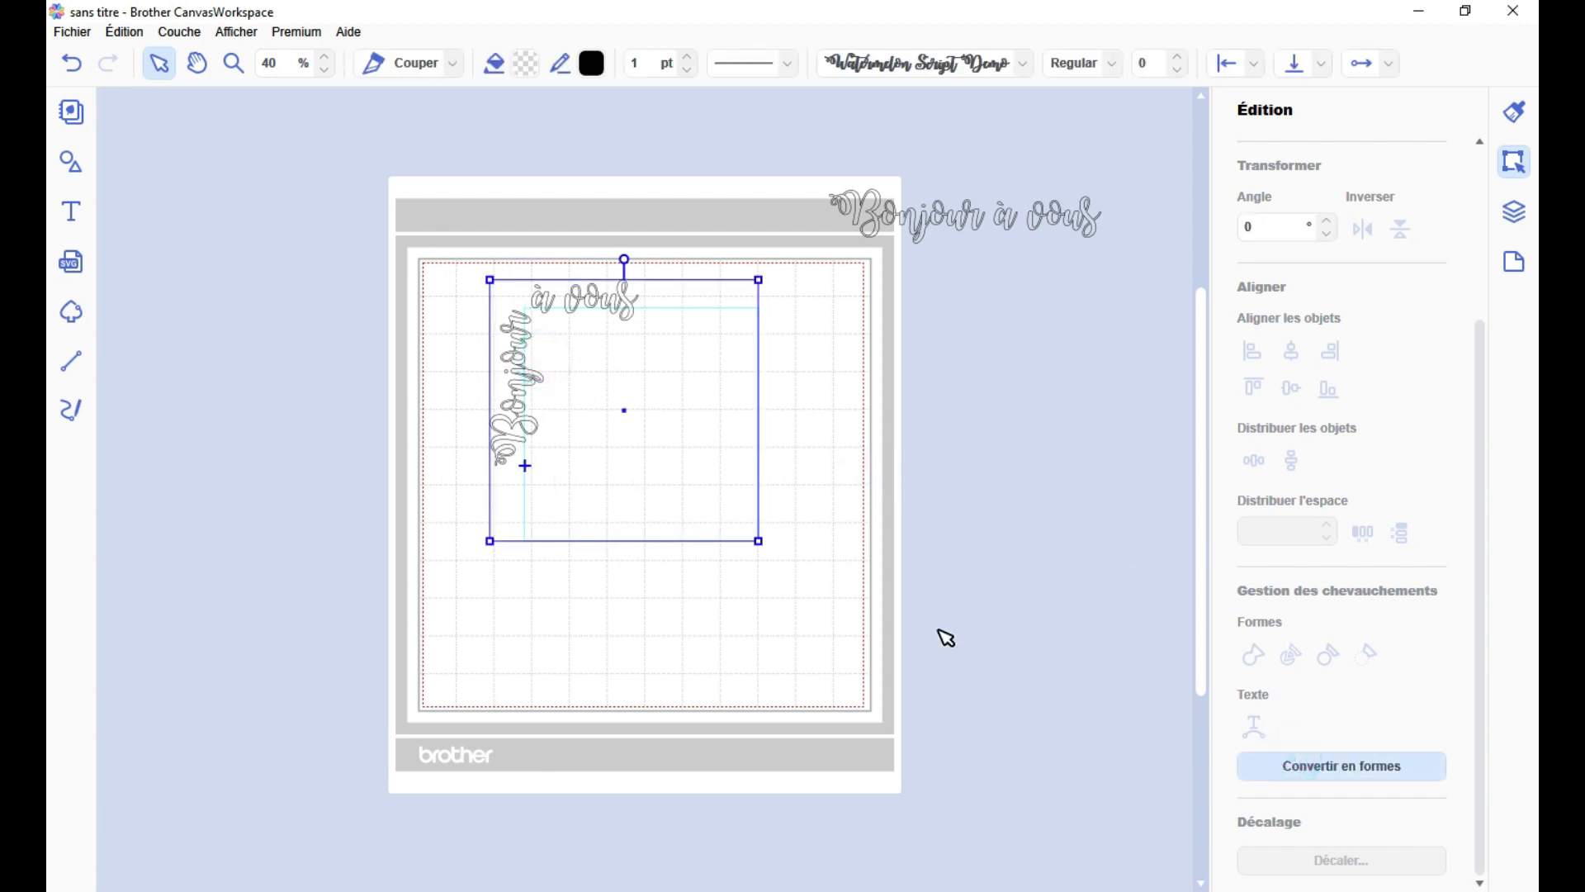
- Move the converted corner lettering into the mat's upper left corner and deselect it
click(805, 495)
drag(524, 400, 464, 320)
click(640, 376)
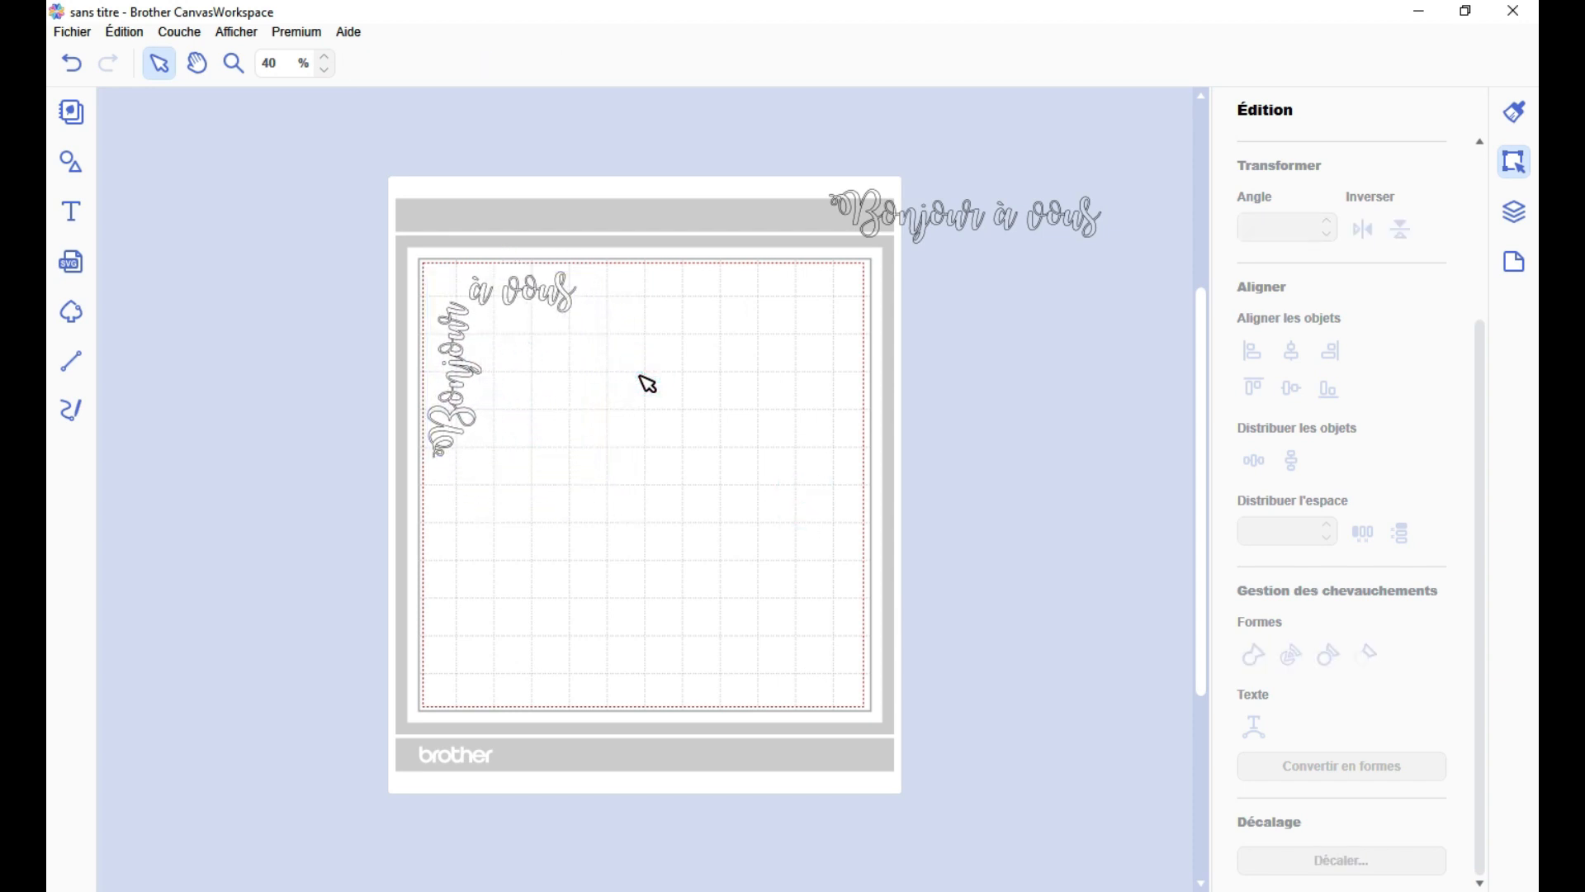
- Insert a plain circle, a triangle and a heart from Formes on the mat and close the shape library
scroll(199, 541, down, 2)
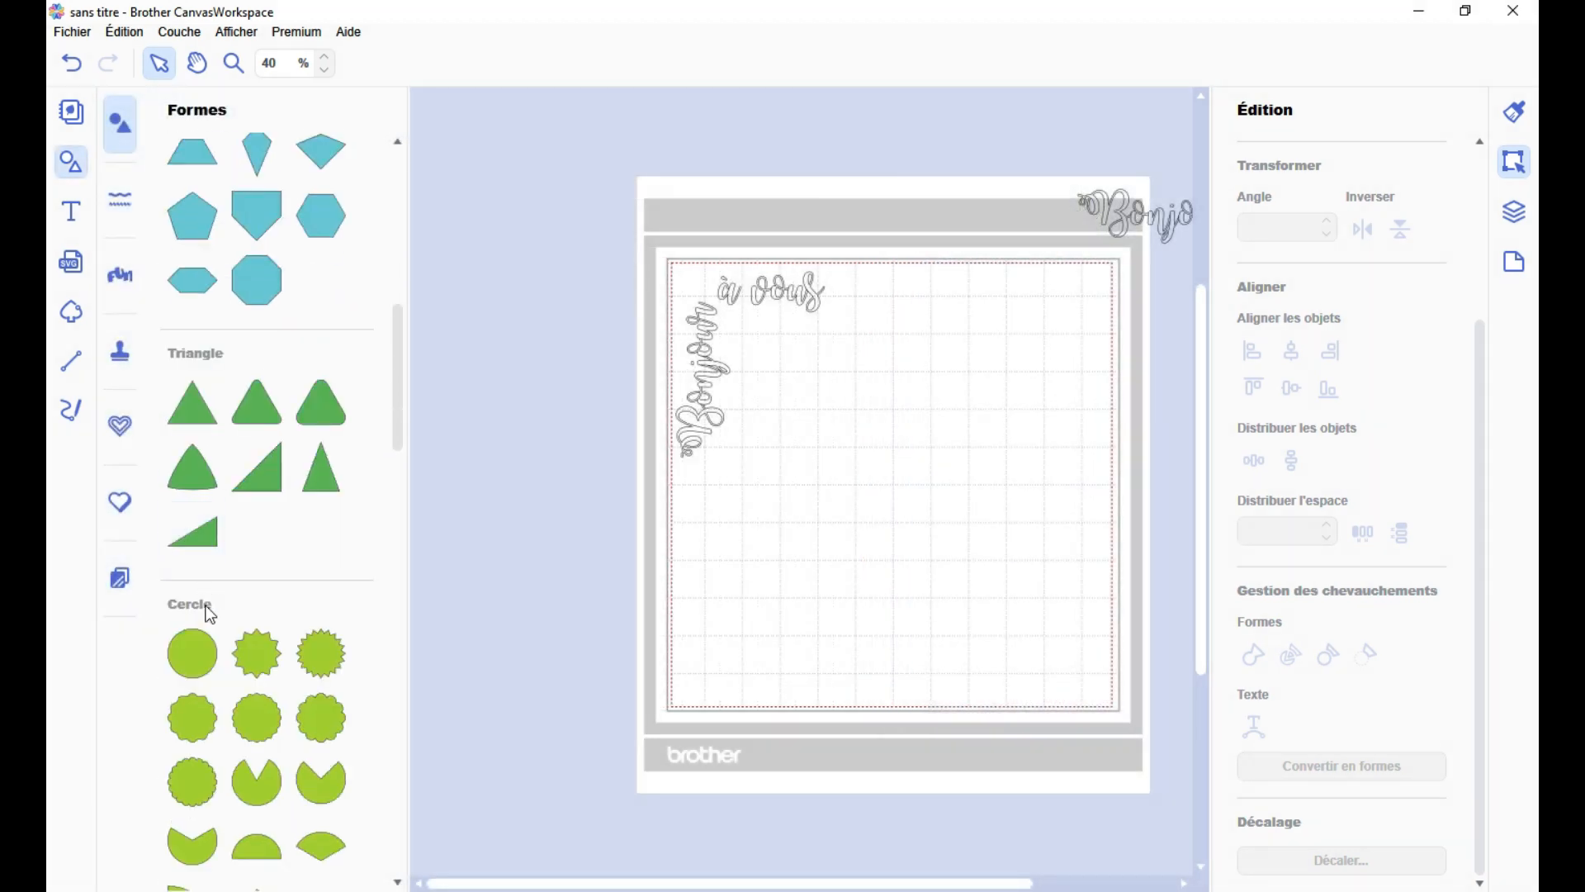
drag(192, 667, 783, 494)
scroll(248, 535, down, 1)
drag(208, 311, 995, 380)
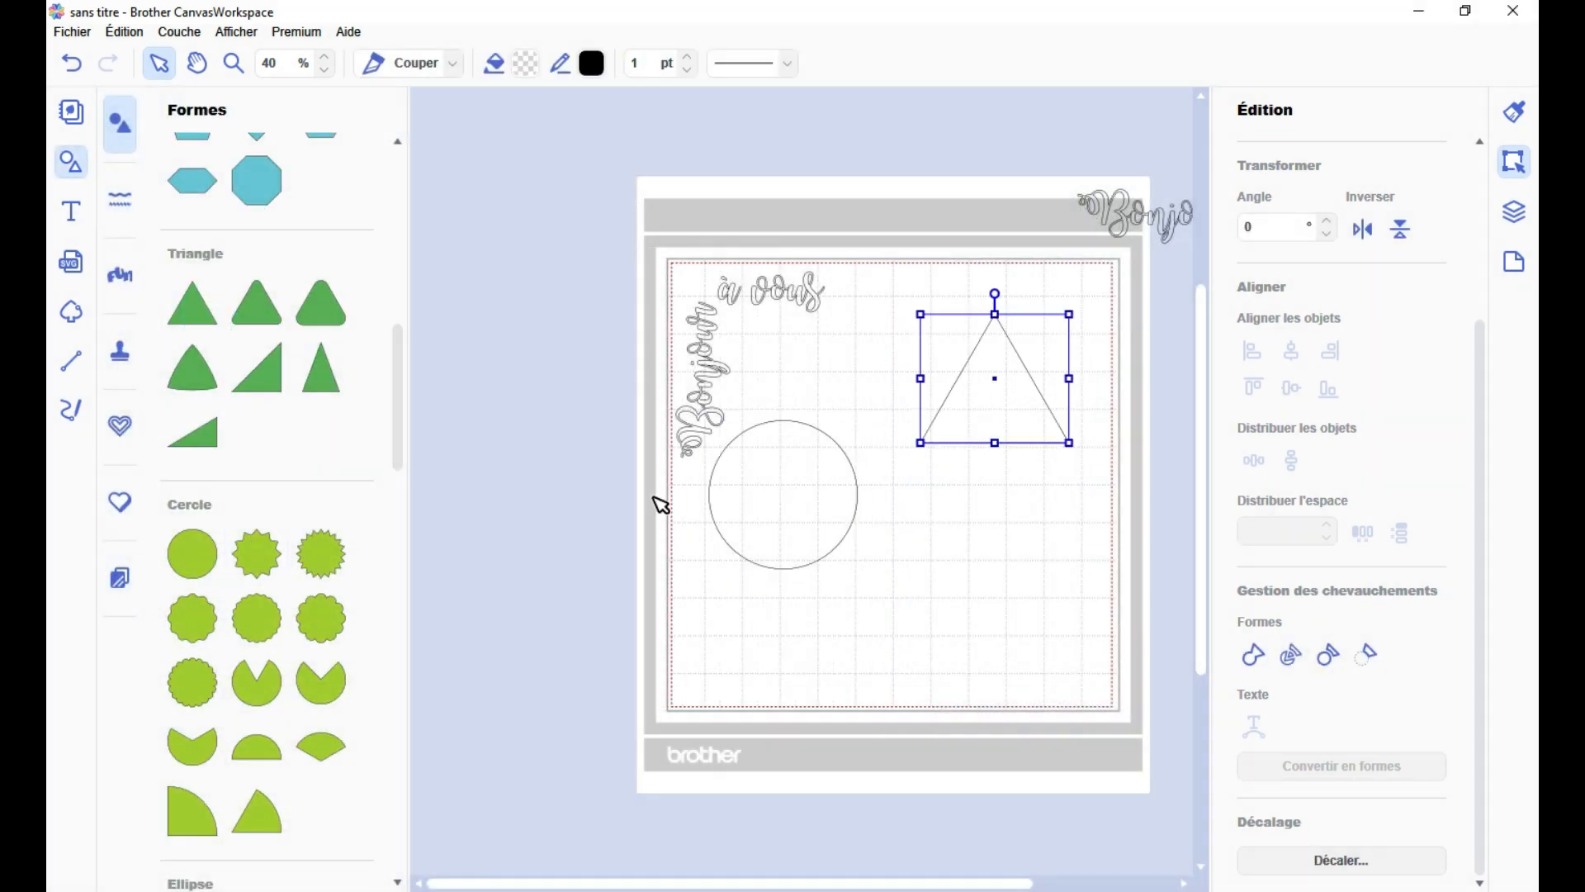
scroll(247, 536, down, 3)
drag(193, 586, 936, 578)
scroll(258, 496, down, 3)
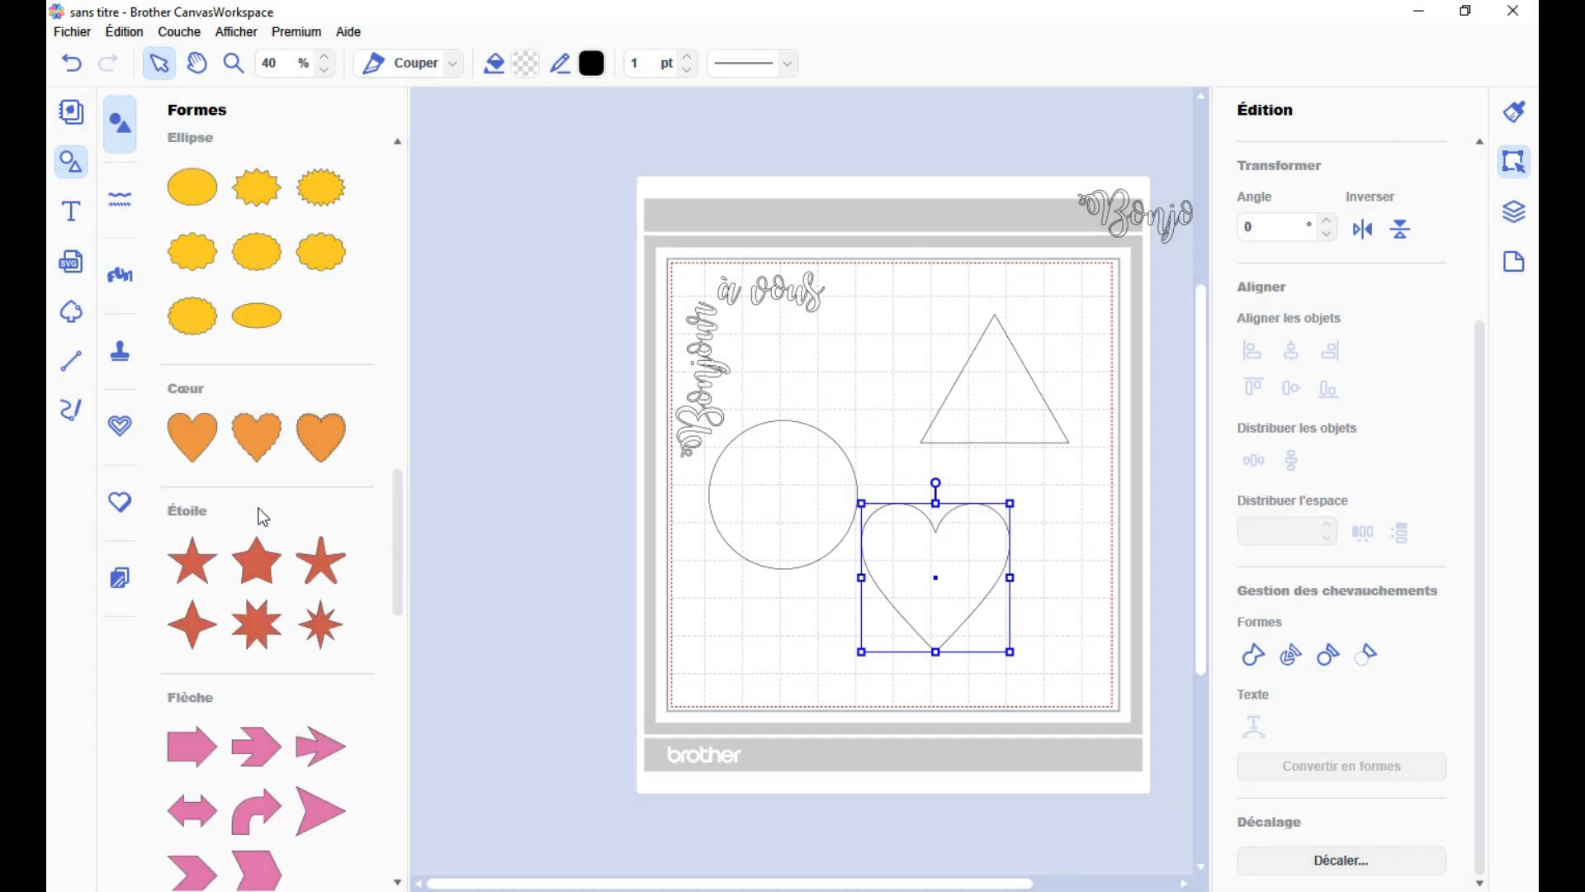
scroll(258, 512, down, 1)
scroll(258, 508, up, 3)
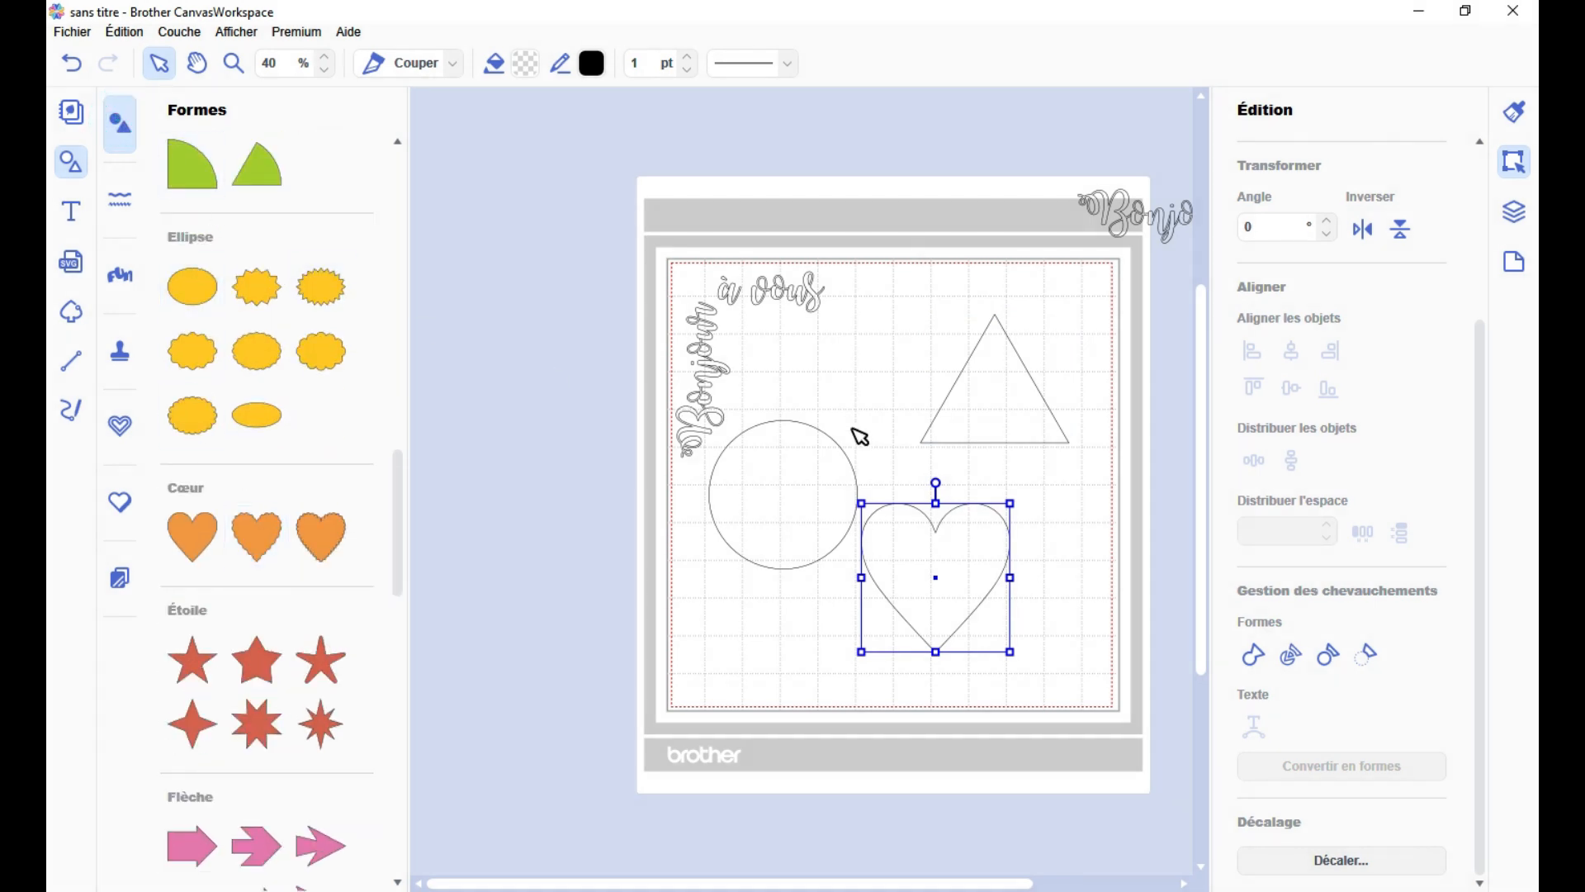
click(80, 173)
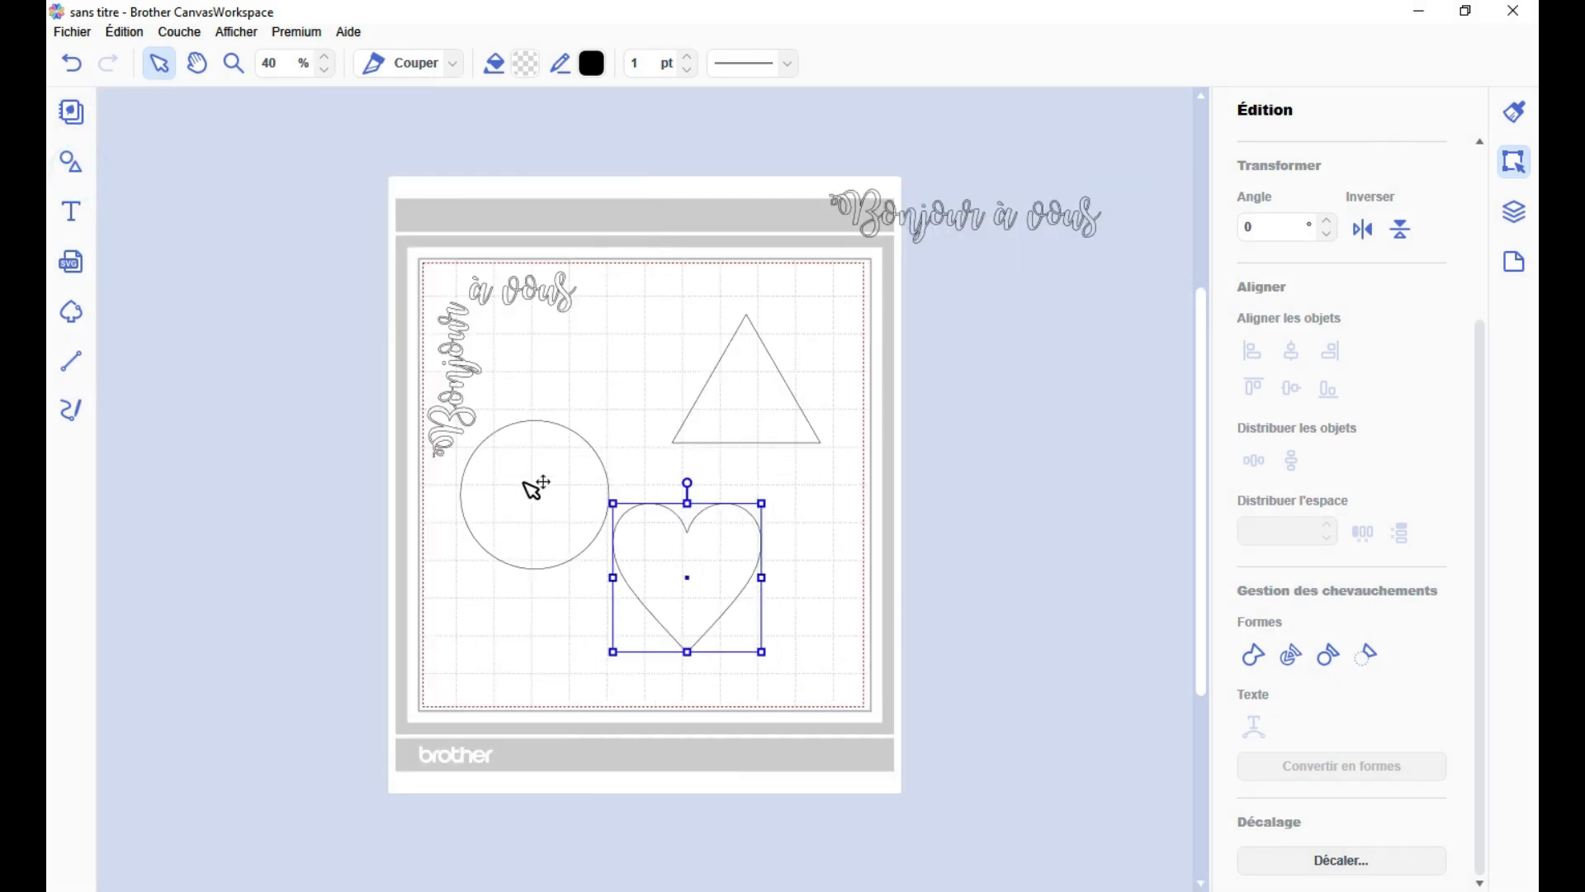
- Move the triangle to the mat's lower right corner, the heart to its bottom edge and the circle to its right edge
drag(771, 413, 889, 696)
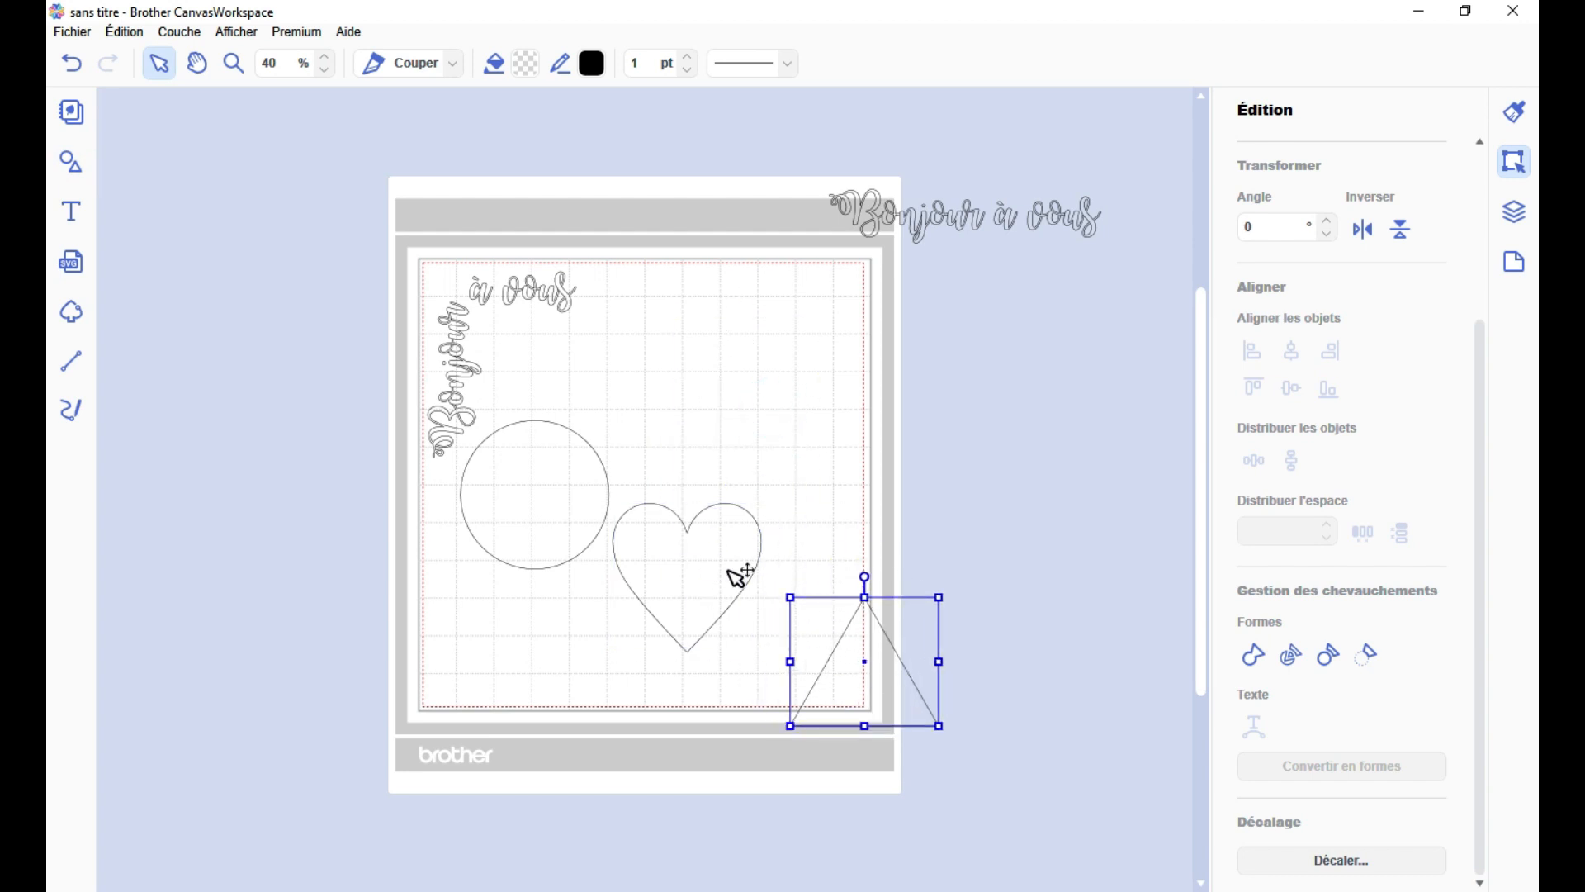
drag(723, 570, 766, 728)
drag(852, 693, 866, 765)
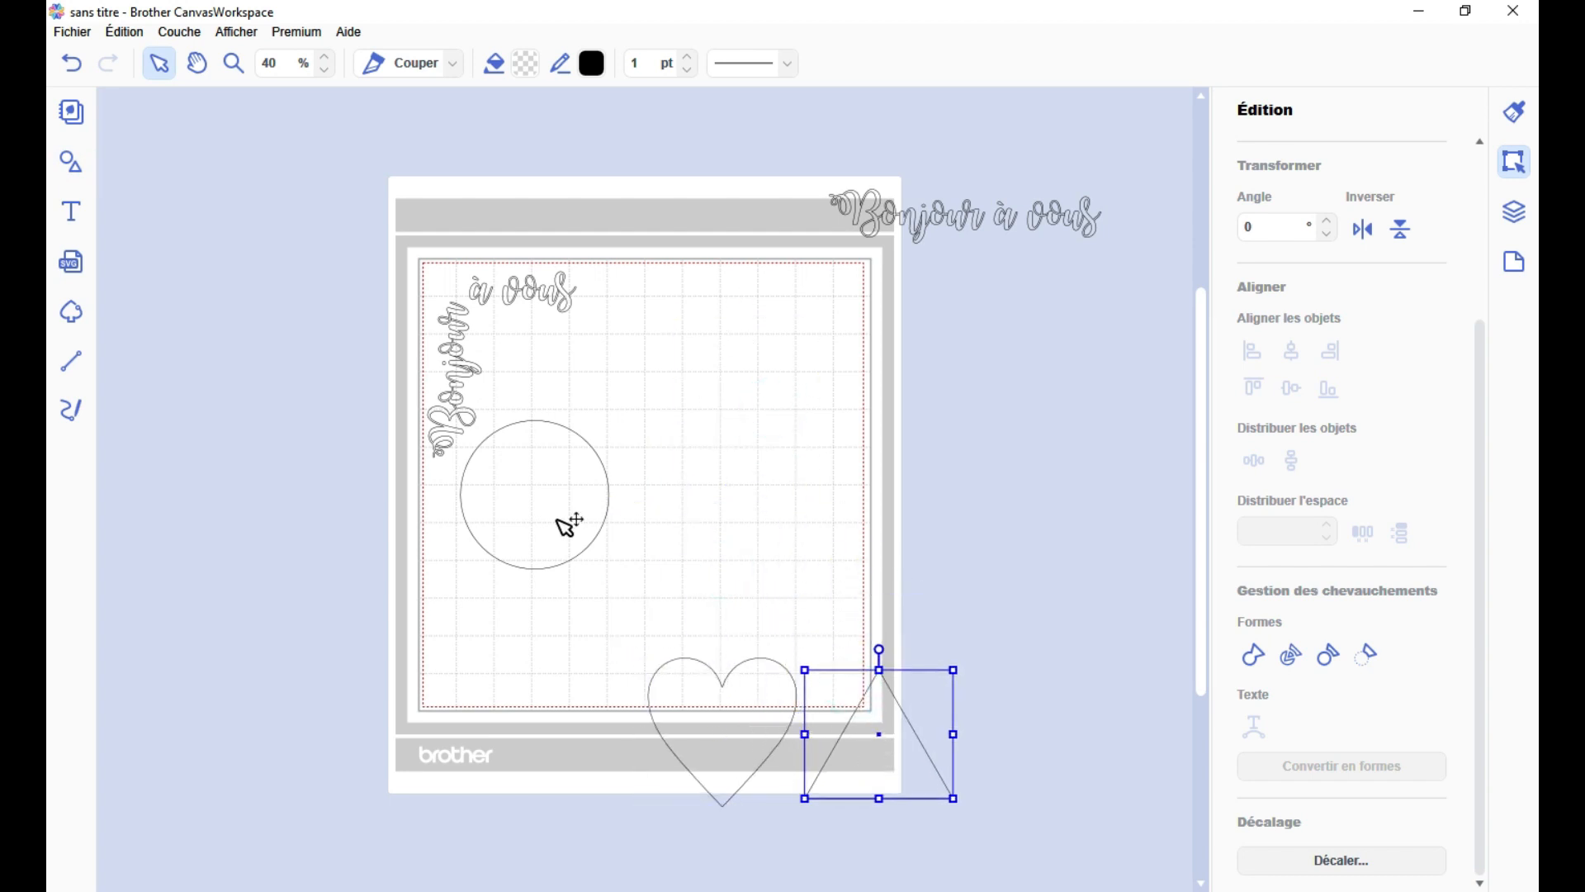
drag(557, 519, 838, 516)
- Place a copy of the straight "Bonjour à vous" text over the circle's upper edge and enlarge the circle
click(987, 215)
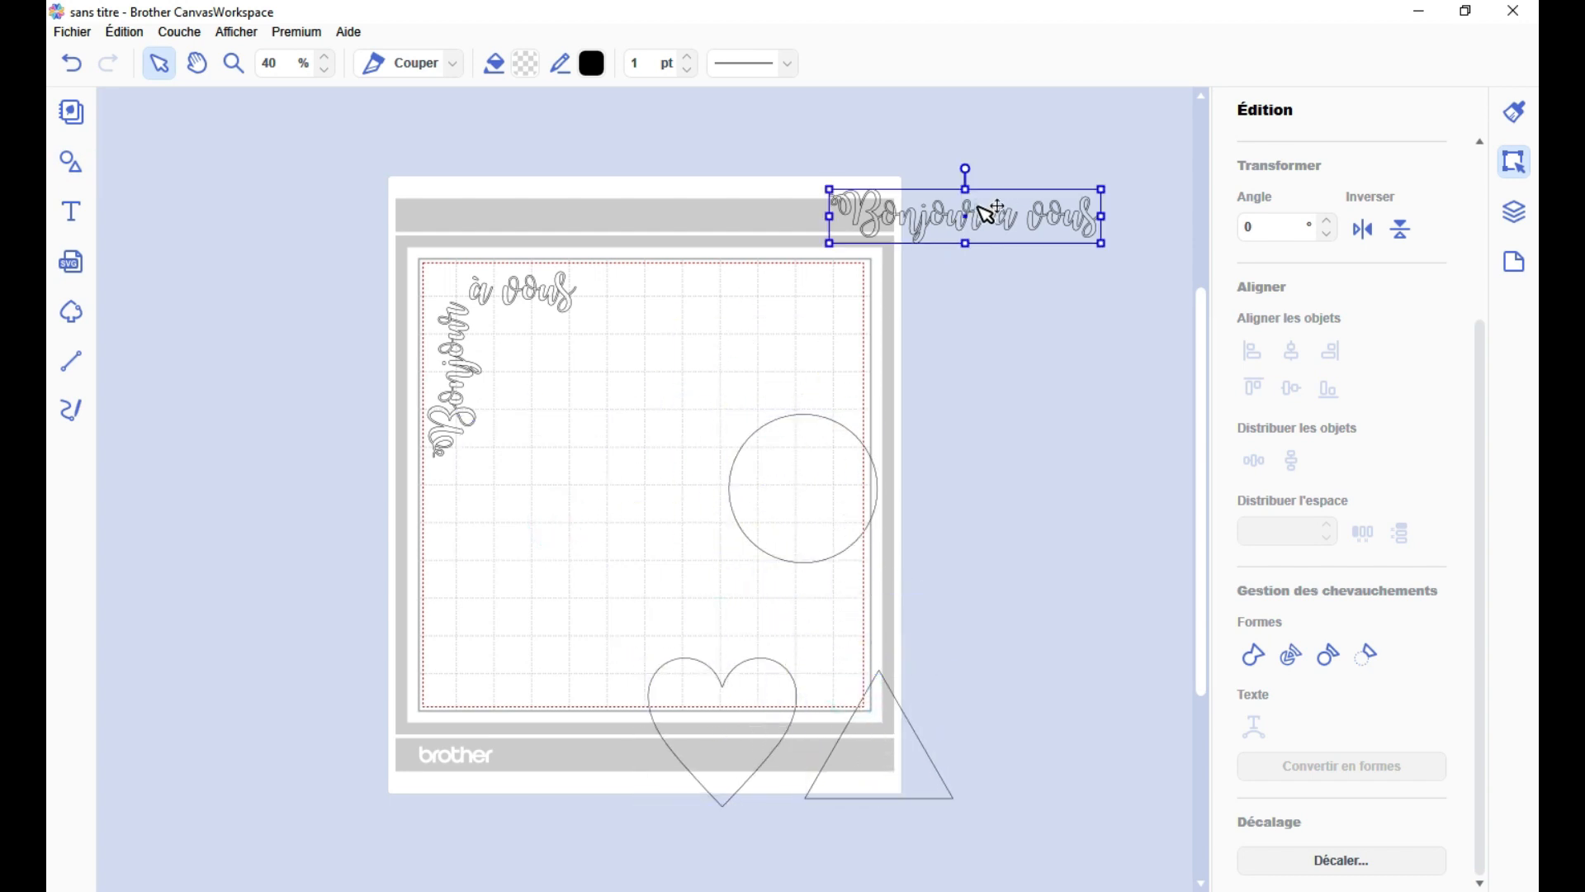
drag(986, 215, 942, 546)
drag(934, 538, 969, 679)
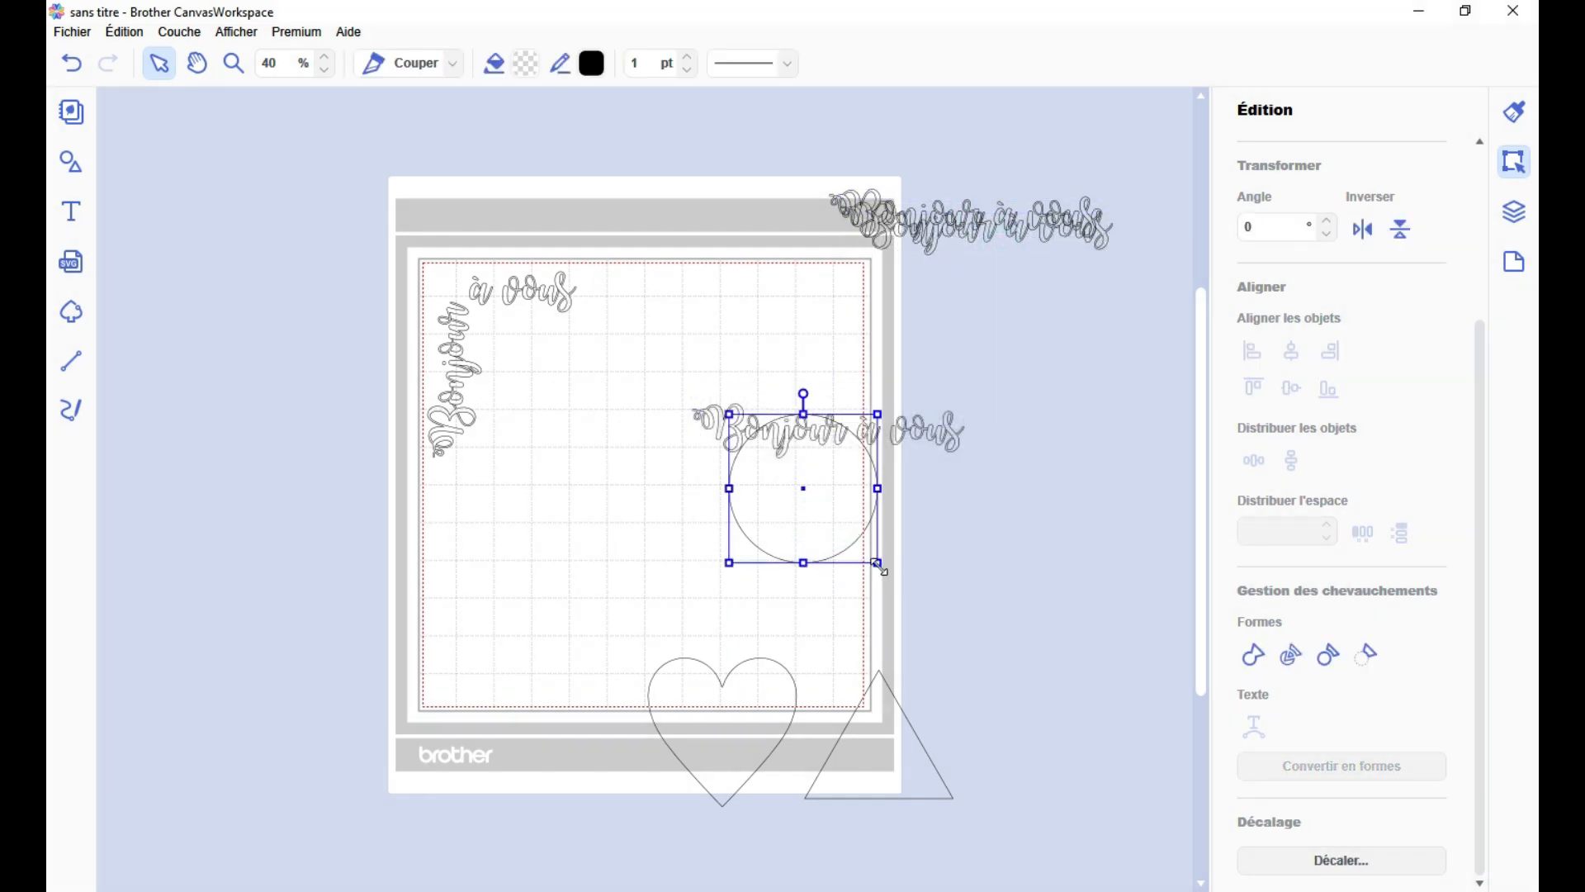
- Fit the copied text to the enlarged circle's outline
drag(1061, 627, 880, 405)
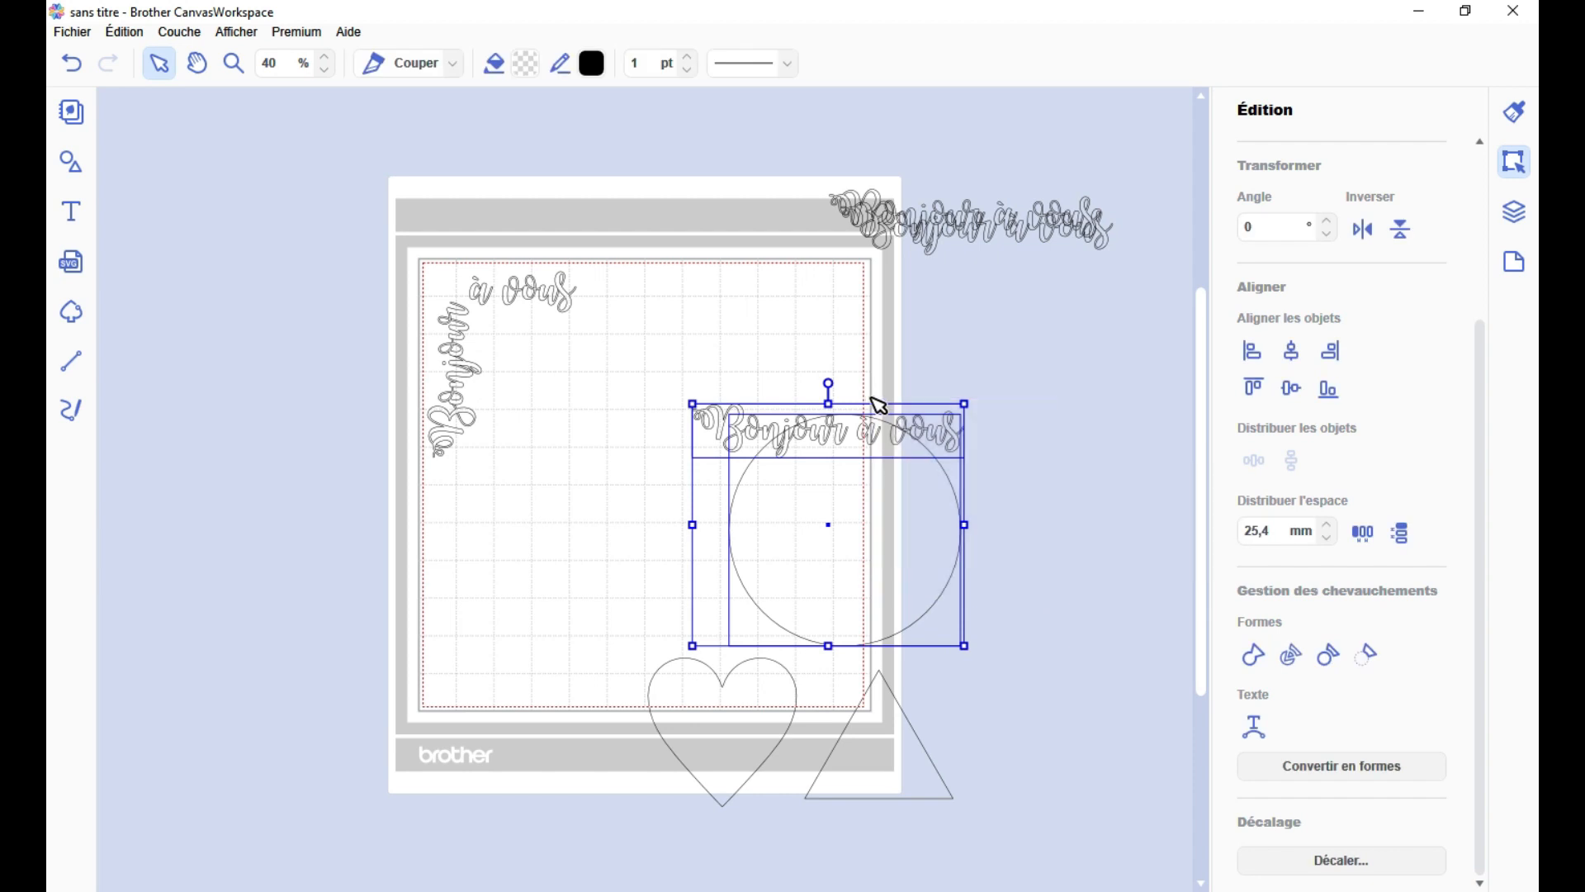
click(1253, 725)
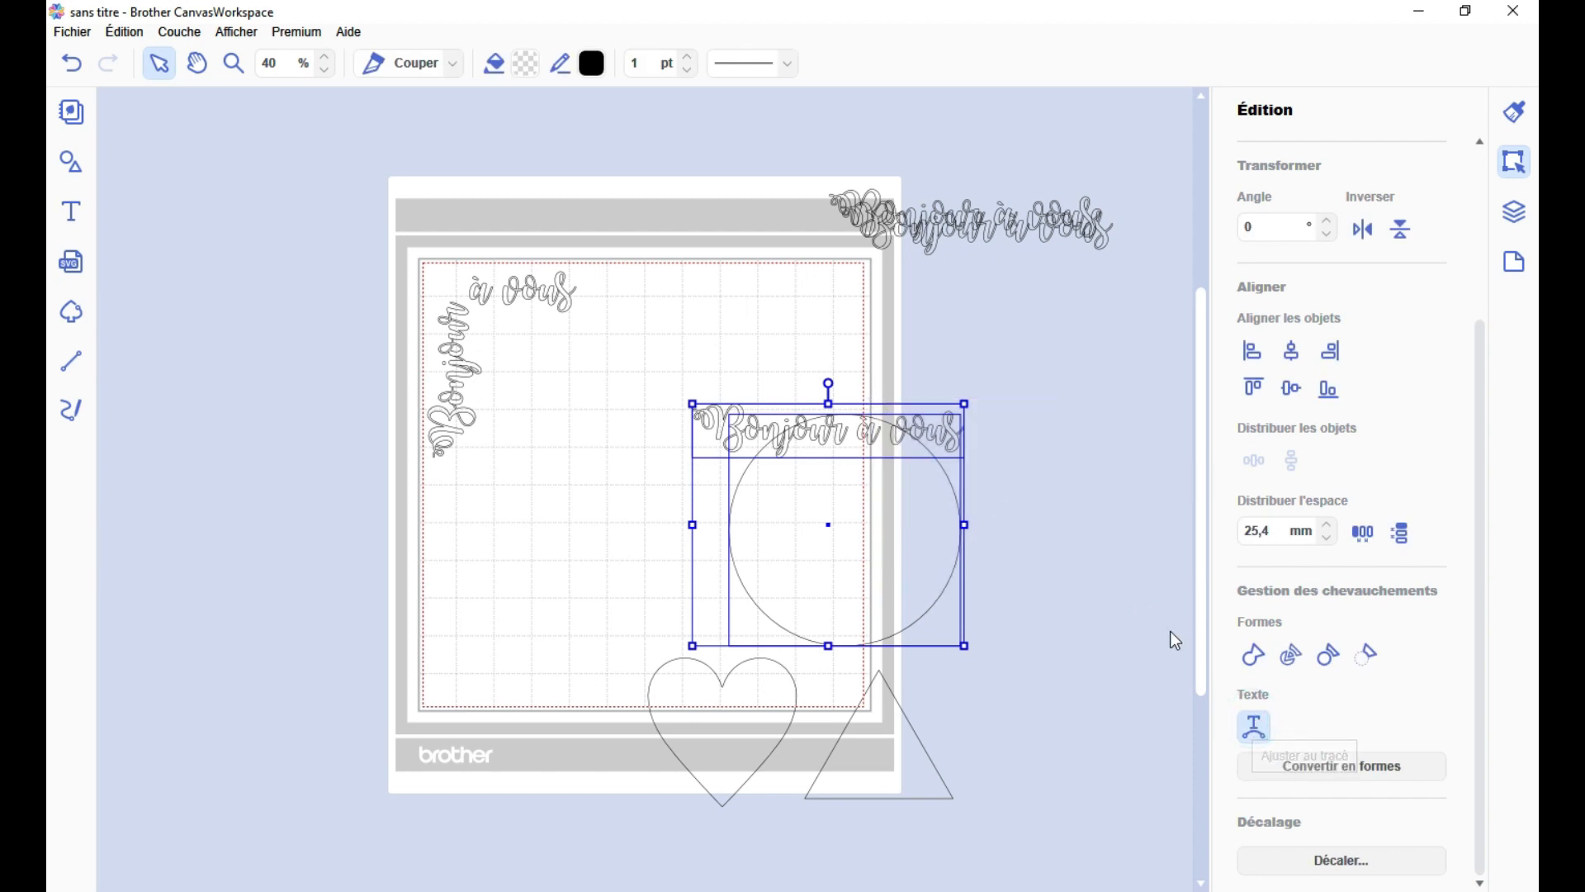
- Slide the text's start point along the circle's left side and set its vertical placement on the path to Milieu
drag(960, 529, 736, 548)
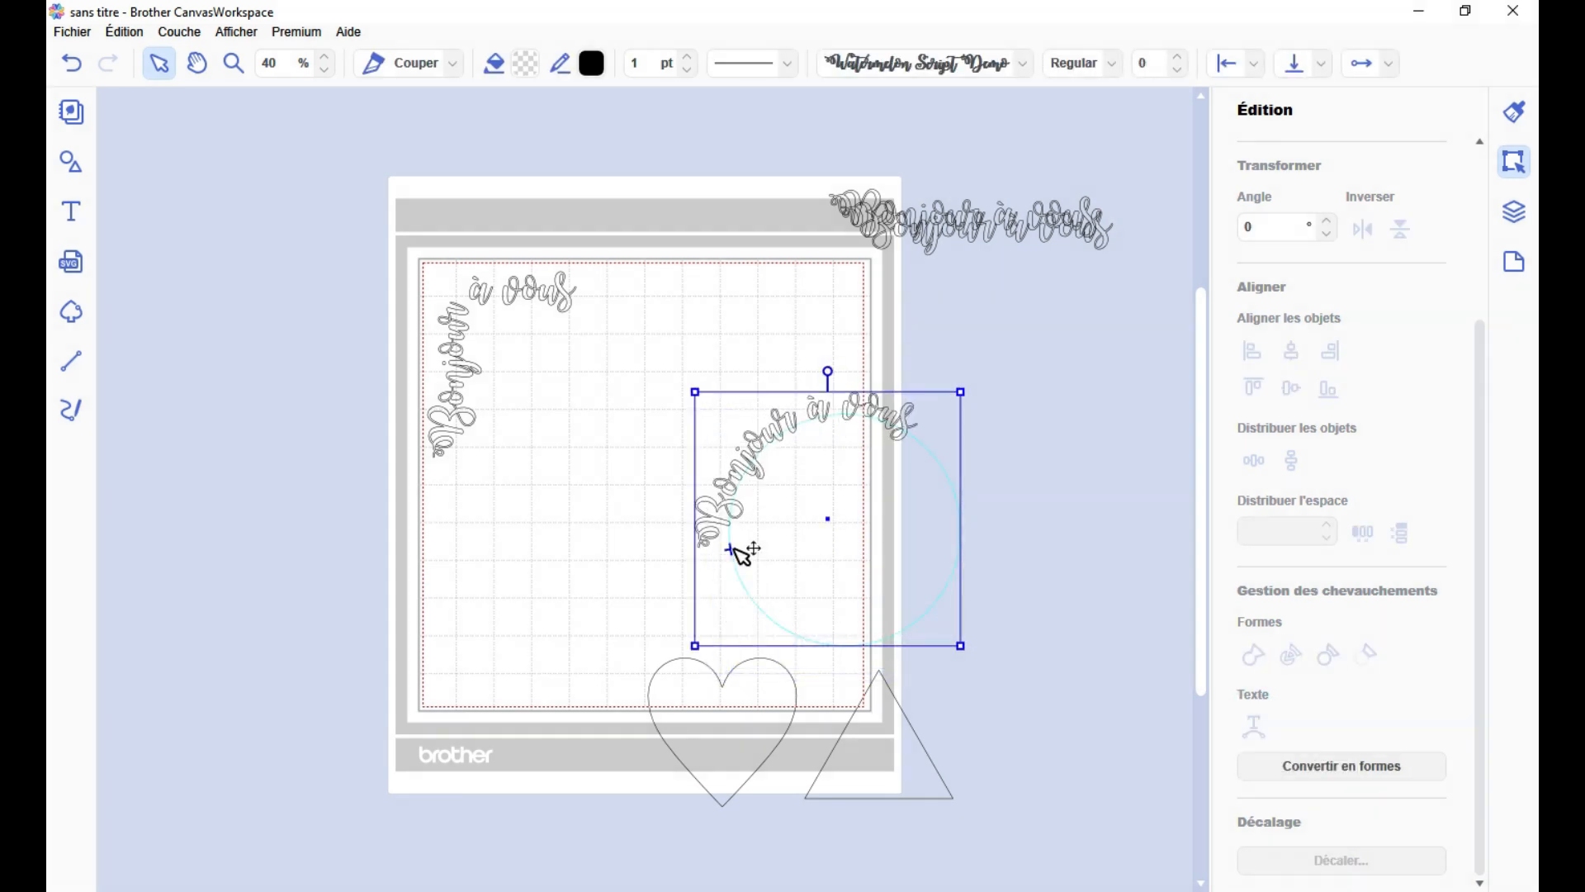
drag(733, 548, 735, 501)
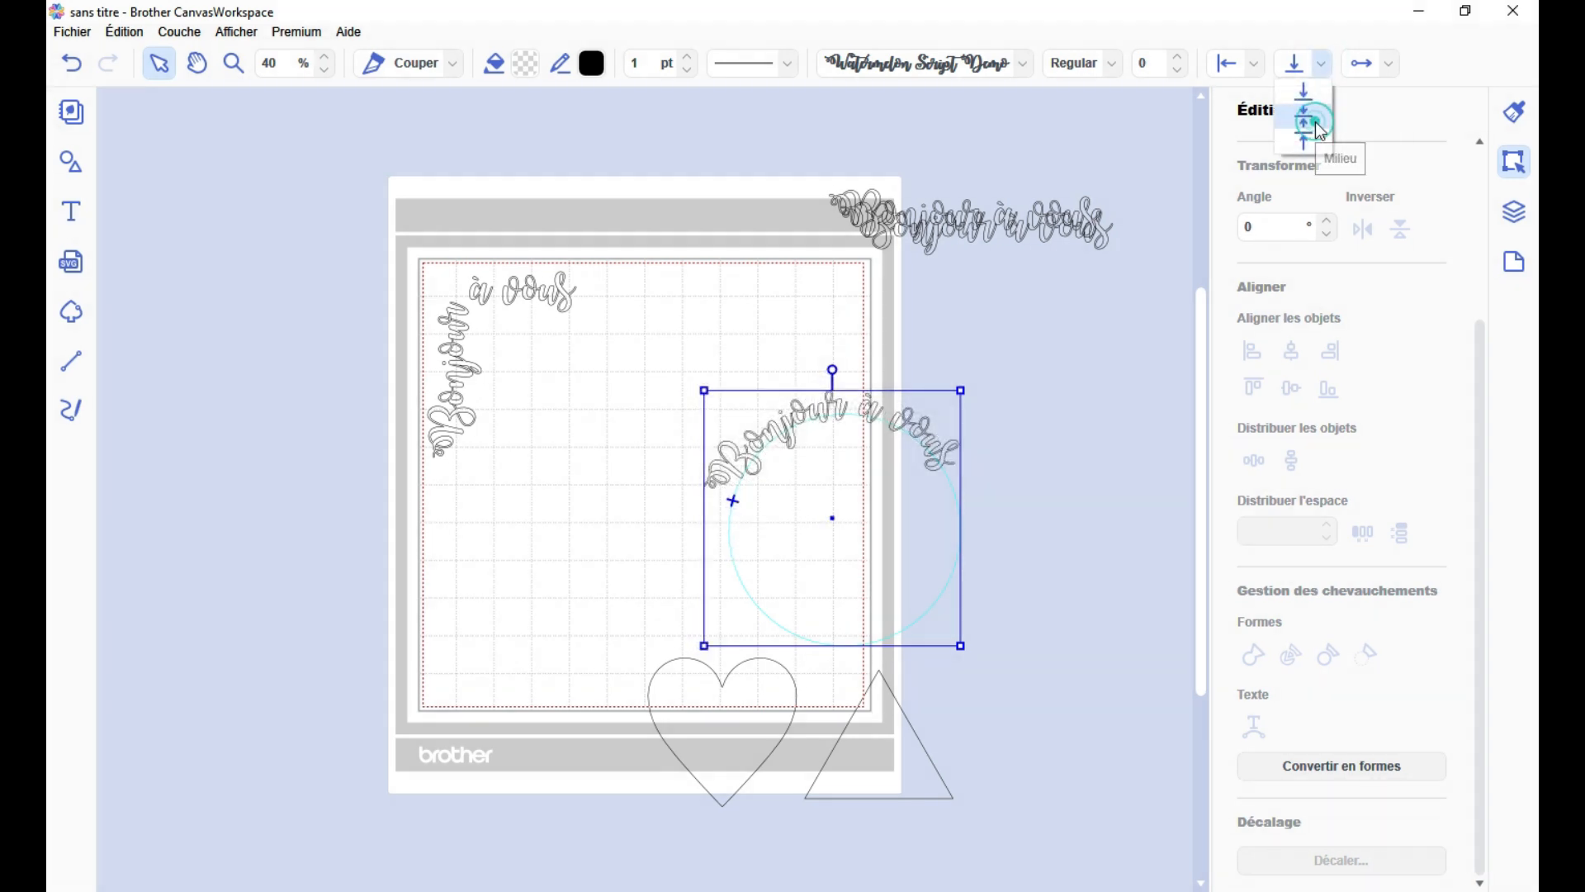
click(1311, 121)
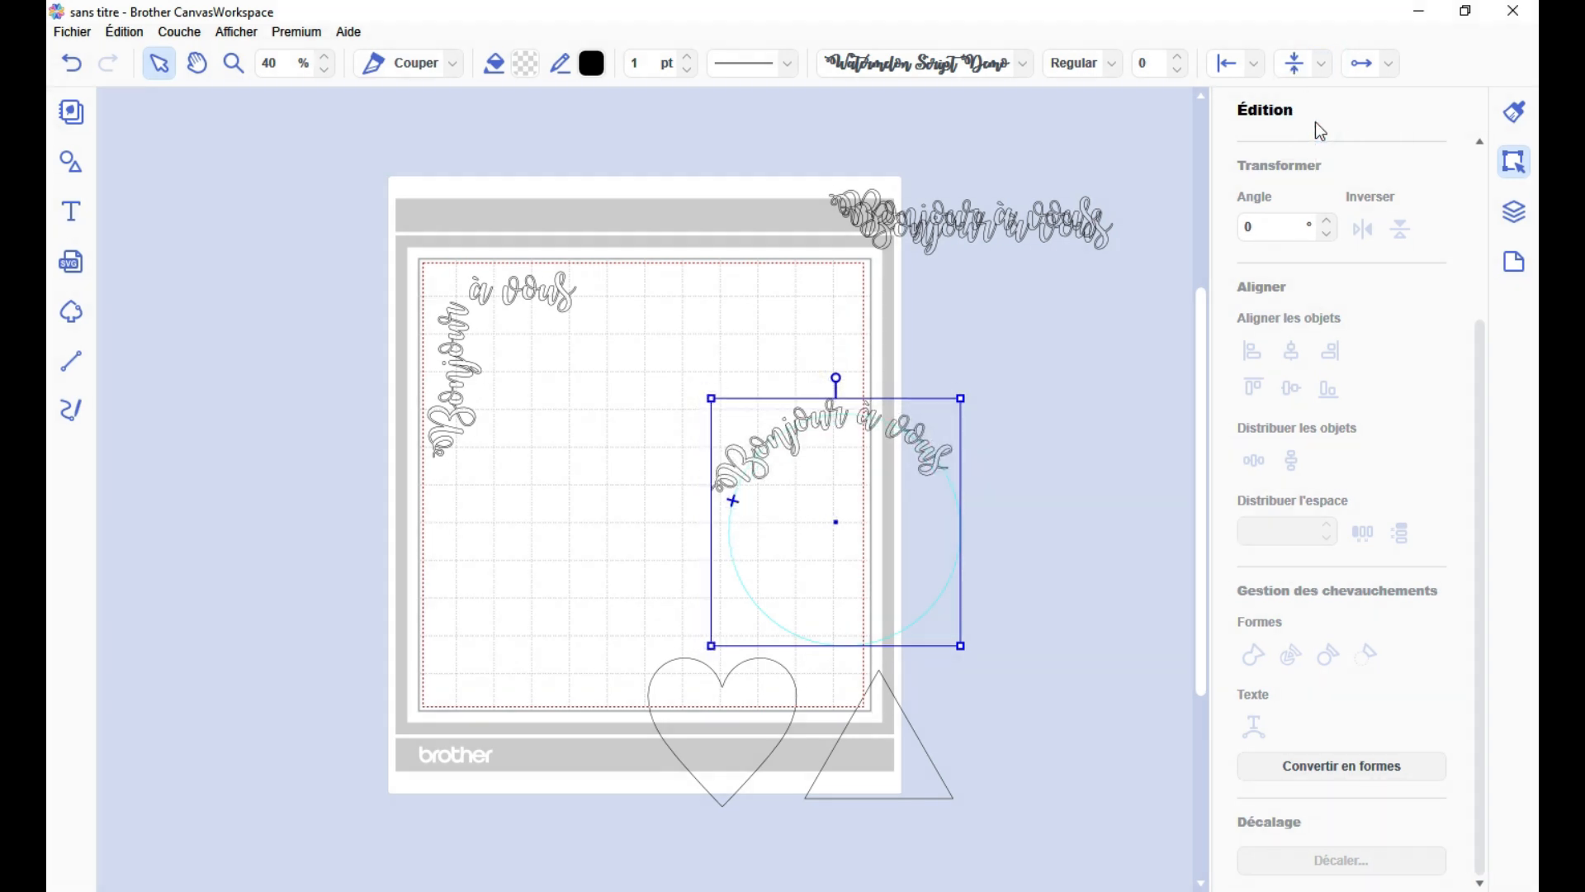
- Reverse the text direction along the circle and slide its start point to the circle's lower-left arc
click(1384, 63)
click(1373, 106)
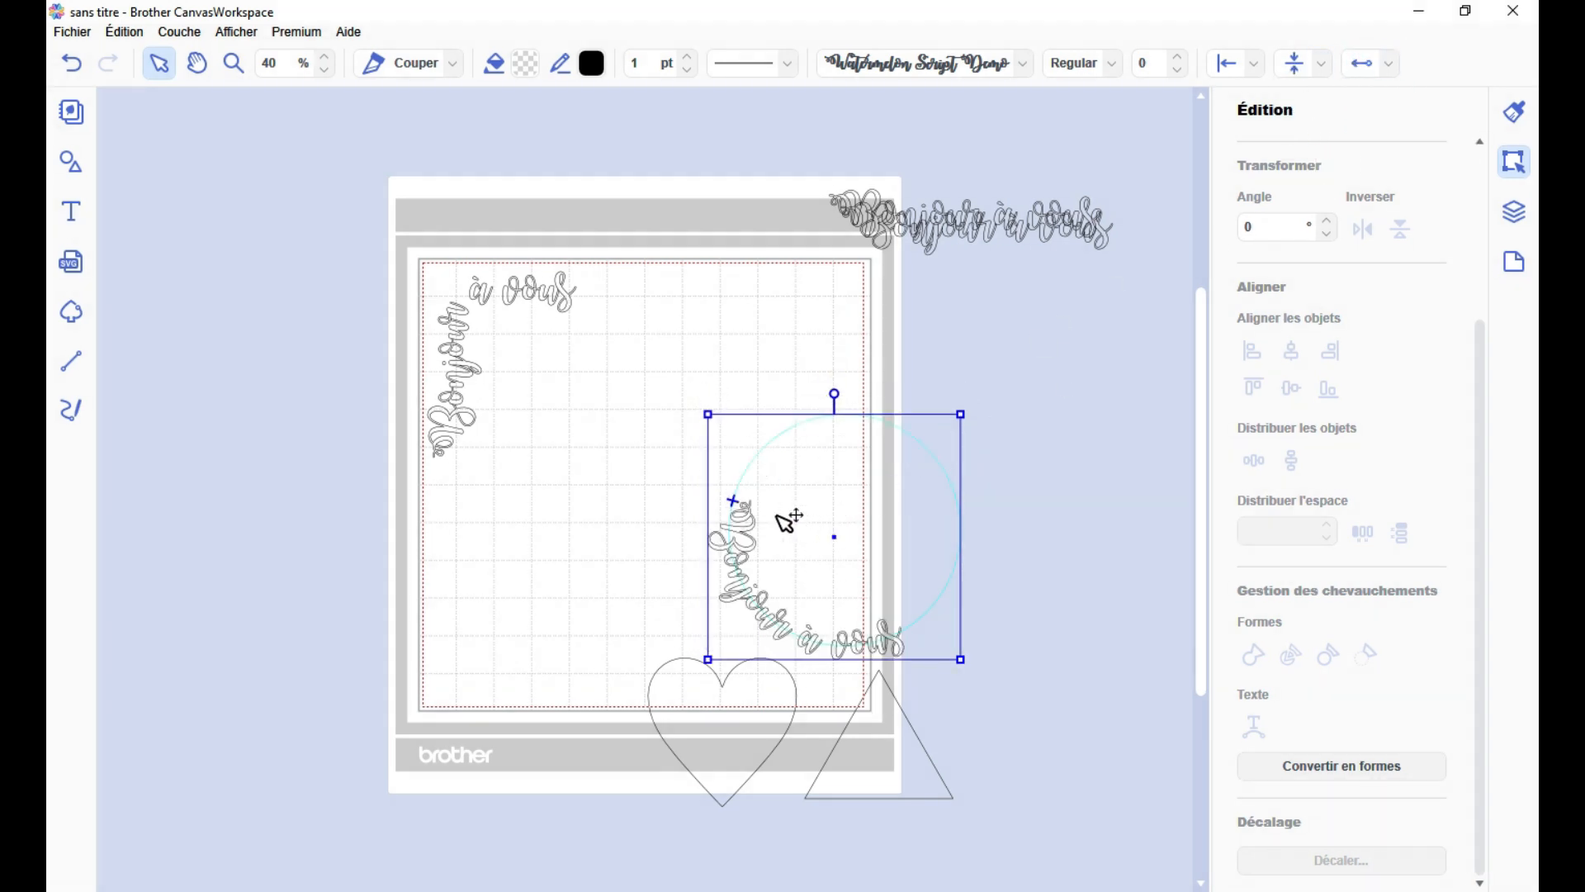
drag(731, 501, 787, 598)
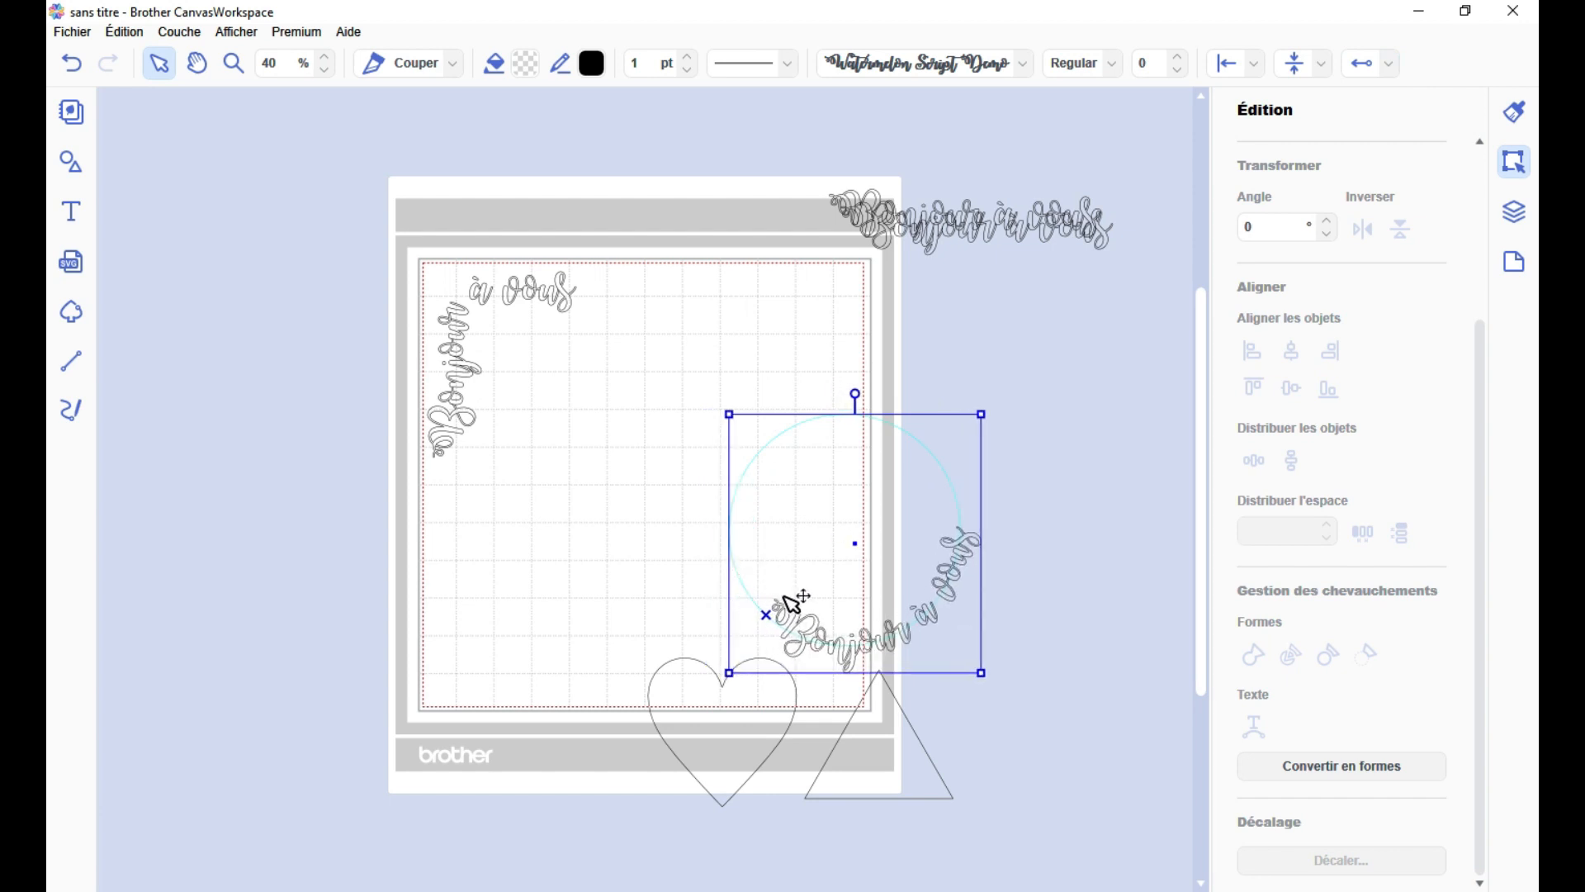
- Convert the circle-fitted text to shapes and move it to the mat's upper area beside the first curved text
click(1403, 776)
drag(915, 620, 770, 522)
drag(859, 625, 596, 378)
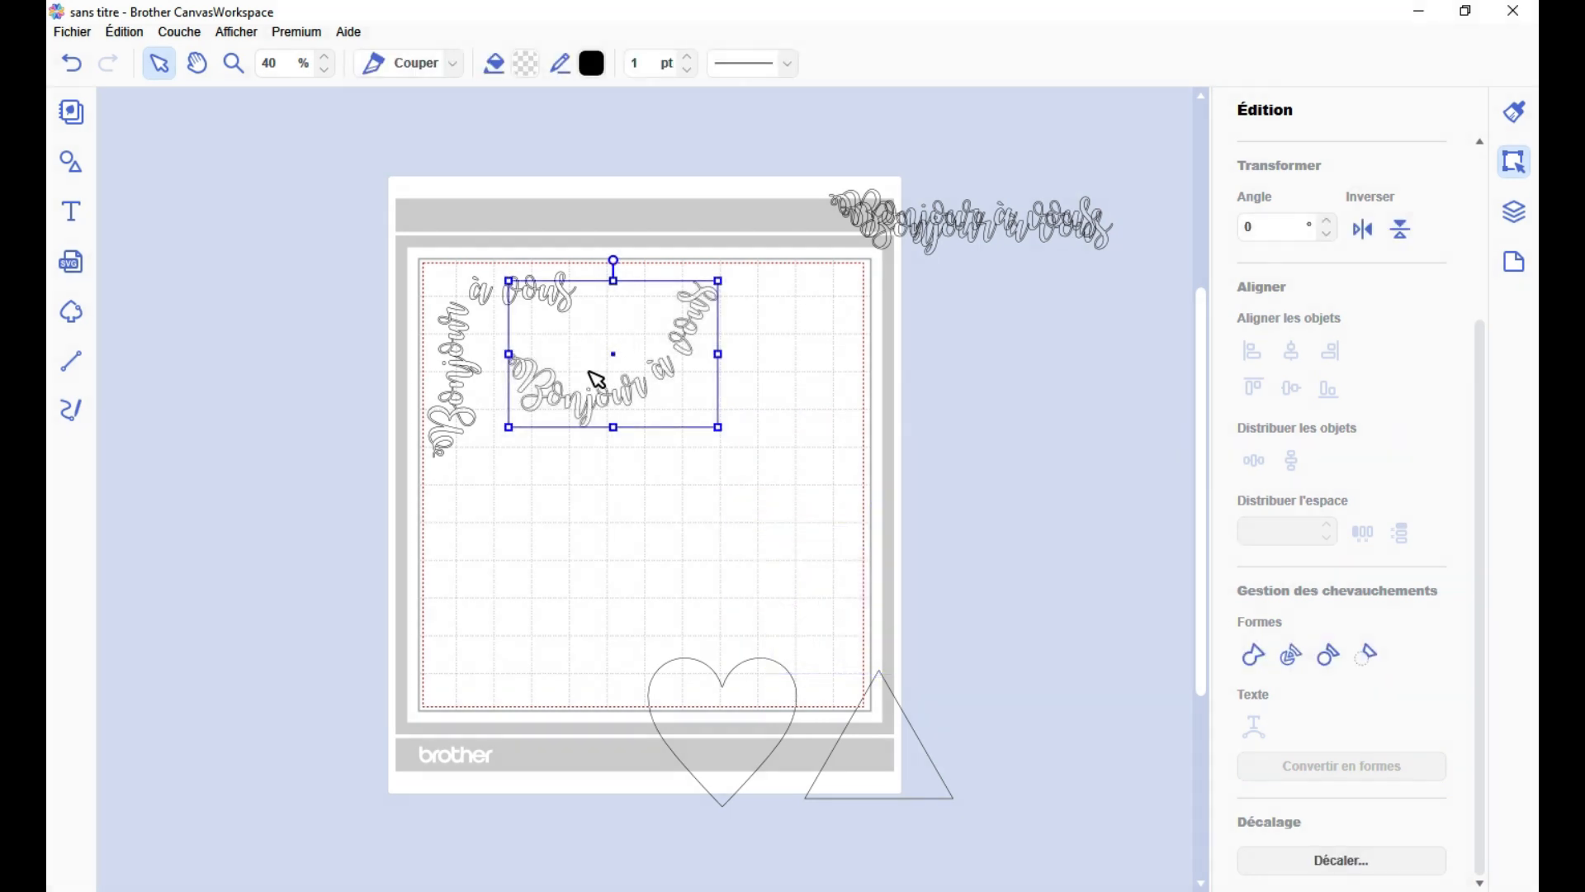
- Fill the first curved text in the mat's upper-left corner with light yellow-green #E3ED99
click(485, 304)
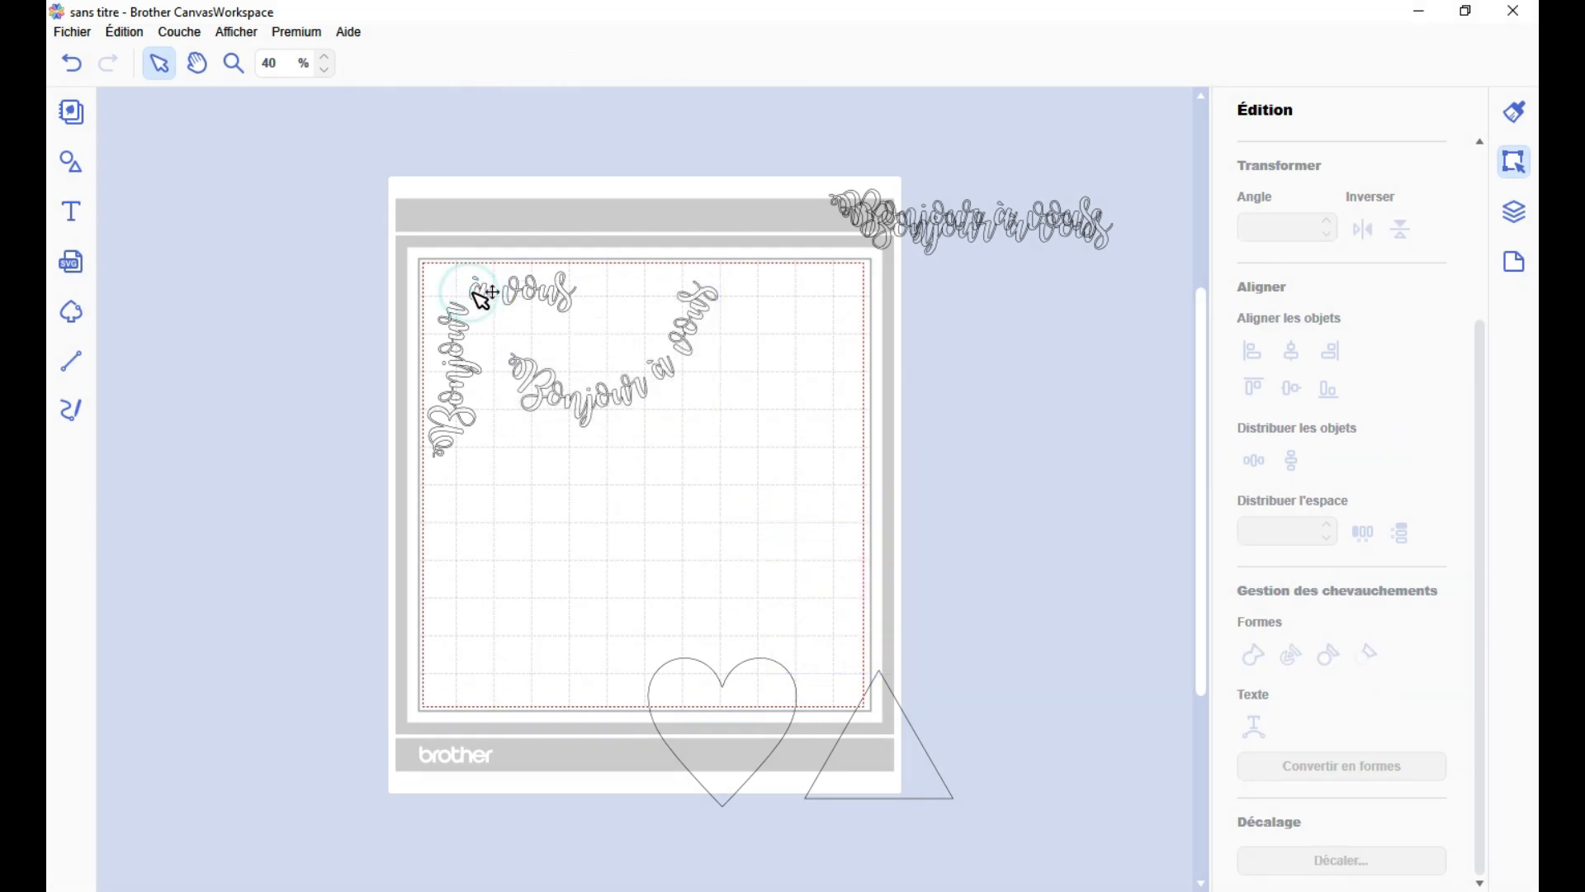
click(478, 301)
click(446, 63)
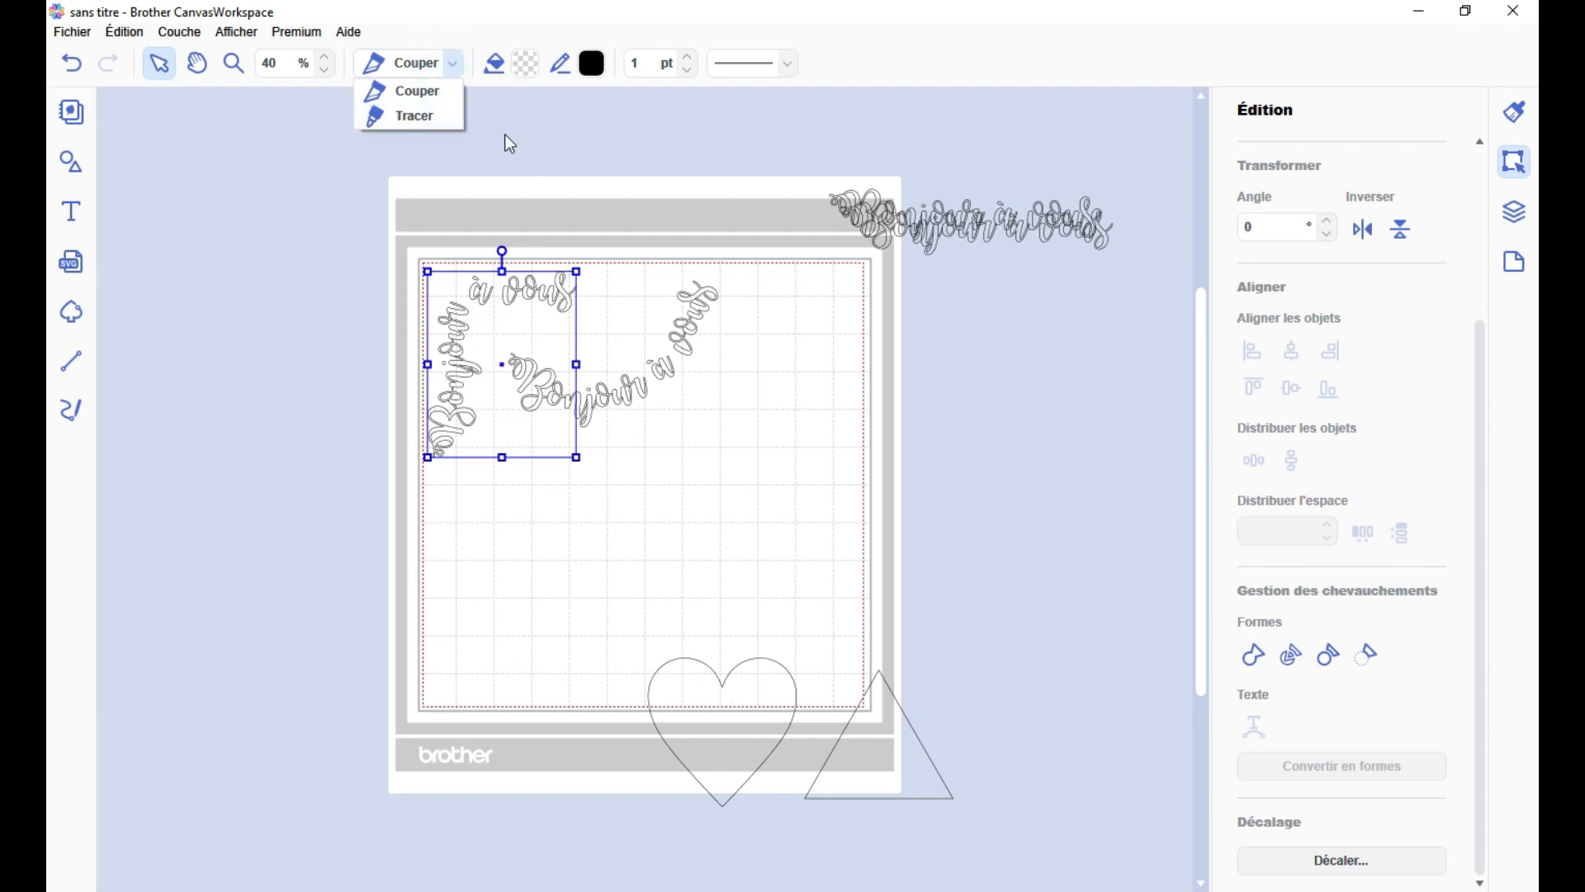
click(526, 63)
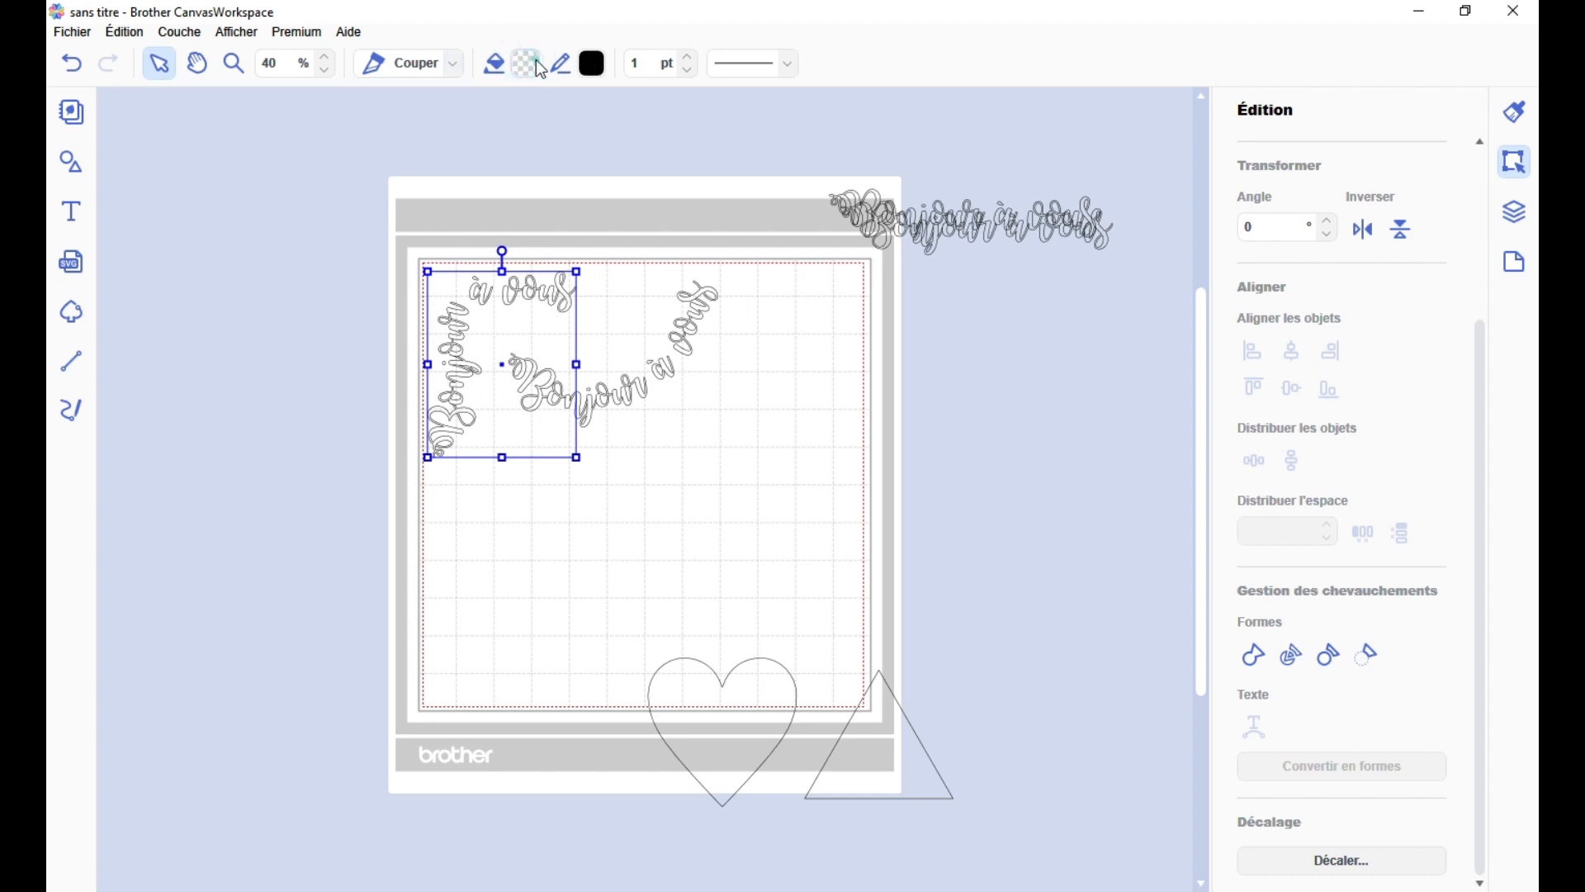
click(526, 63)
click(766, 367)
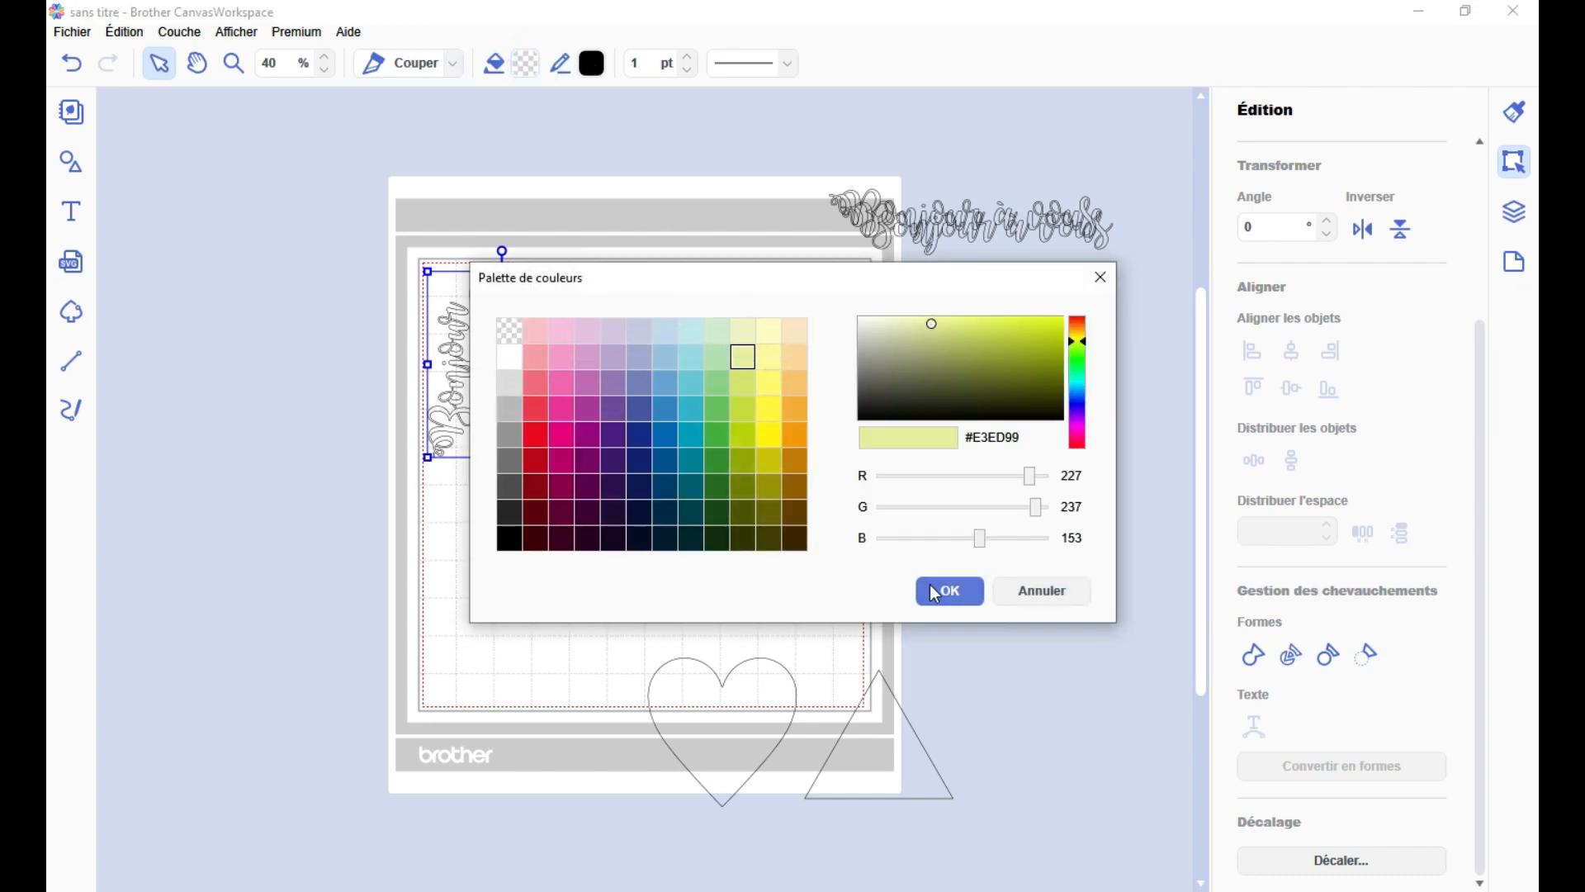
click(949, 590)
- Fill the second curved text with light pink #F8BFDF and shift it slightly up and left
click(561, 330)
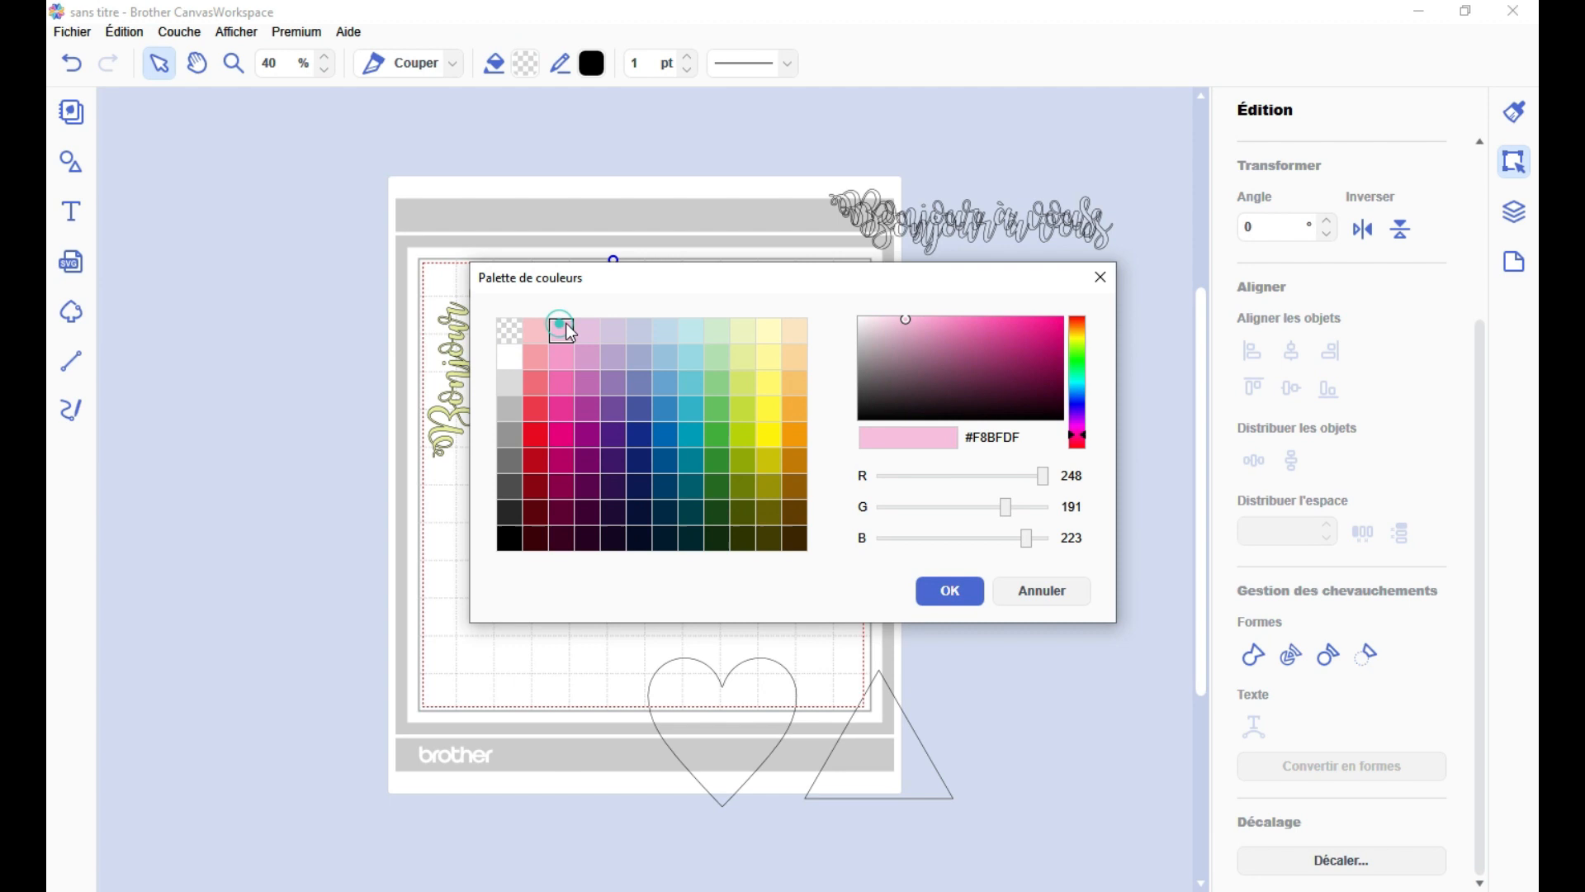
click(950, 590)
click(634, 386)
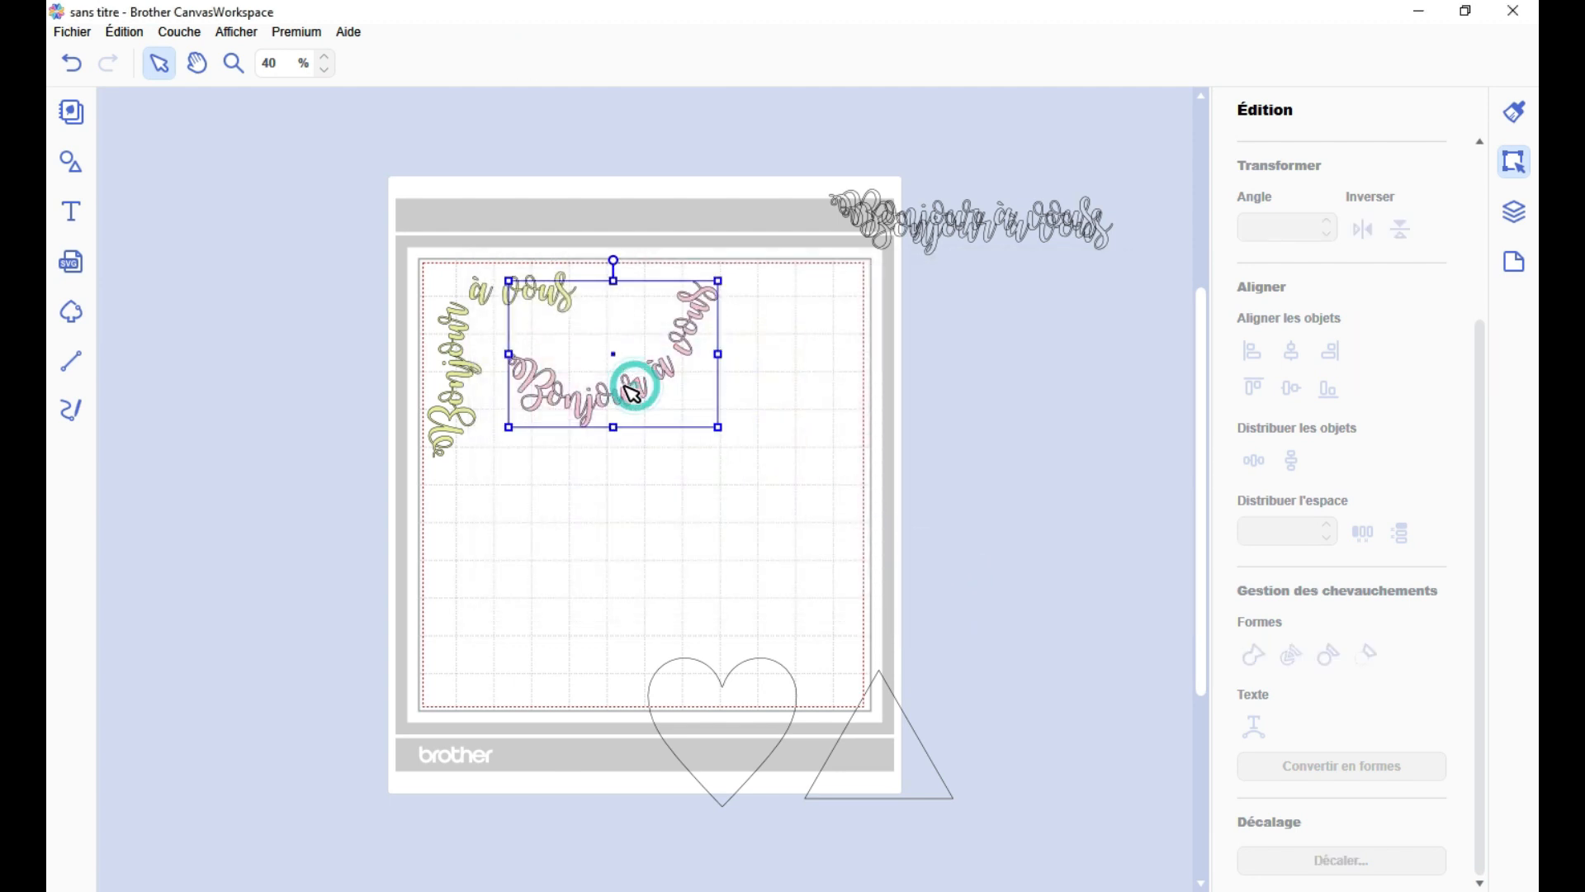
drag(640, 387, 629, 382)
click(747, 475)
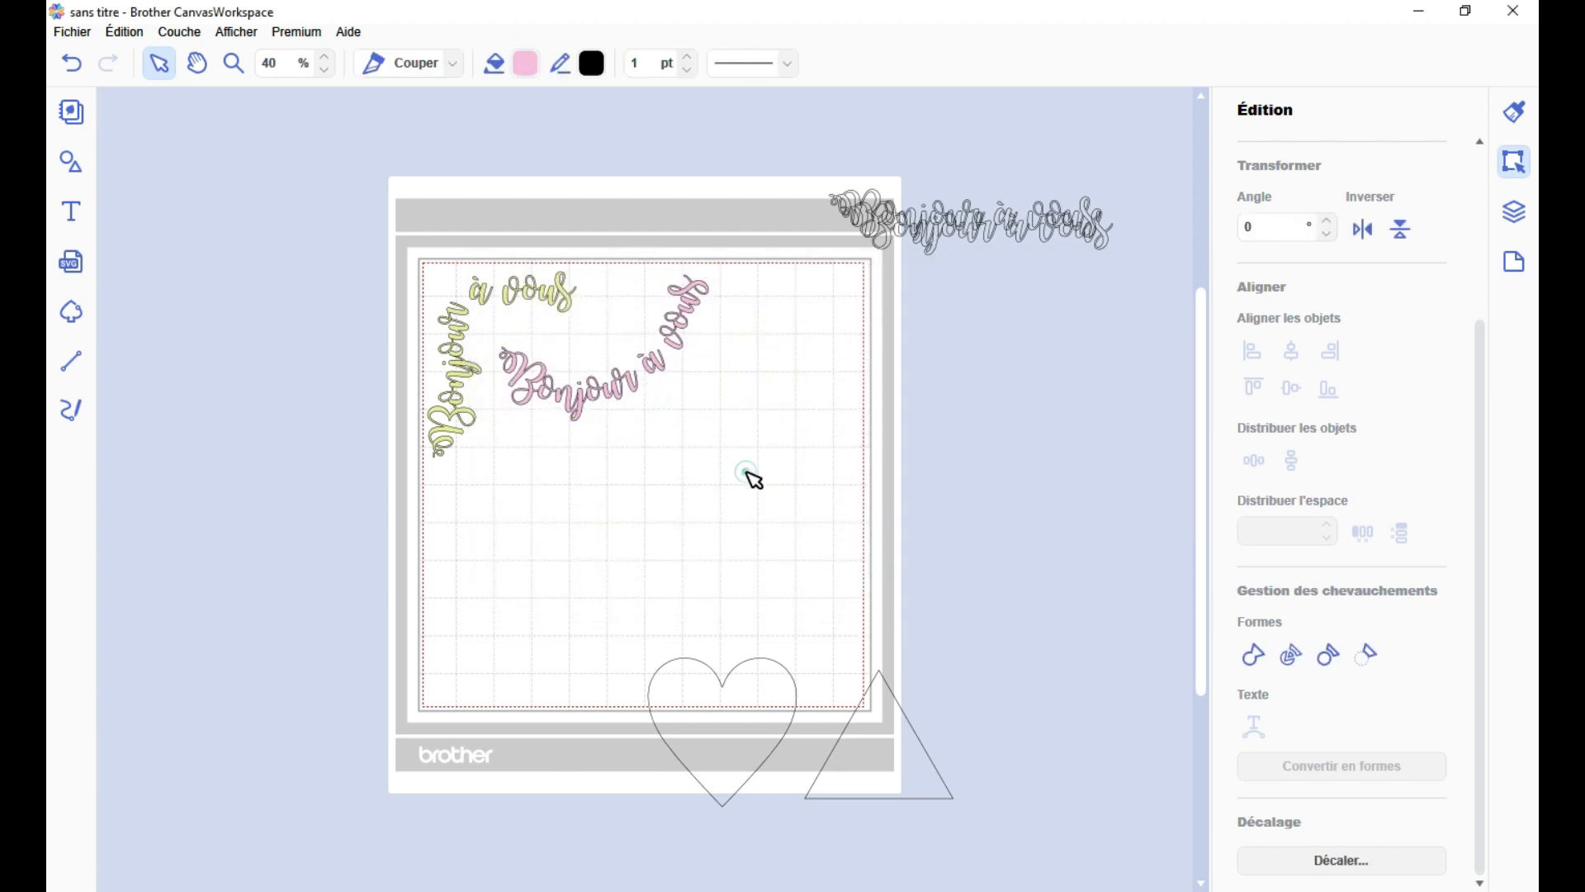
- Enlarge the heart on the mat's lower half and fit a straight "Bonjour à vous" text to its outline
drag(788, 706, 814, 506)
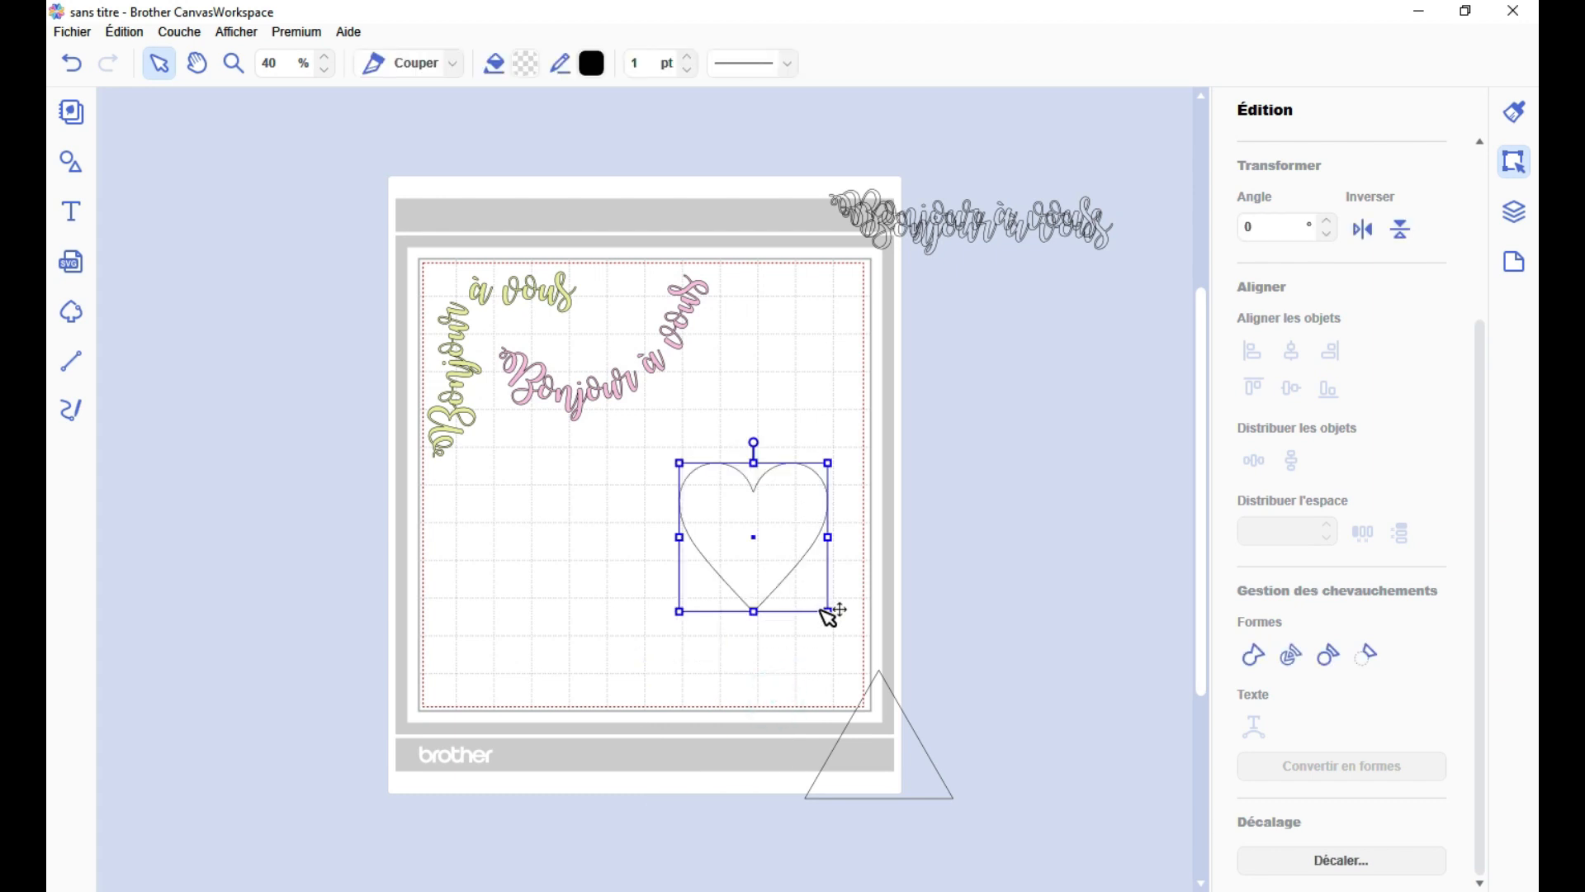
drag(832, 612, 912, 838)
drag(1058, 239, 938, 458)
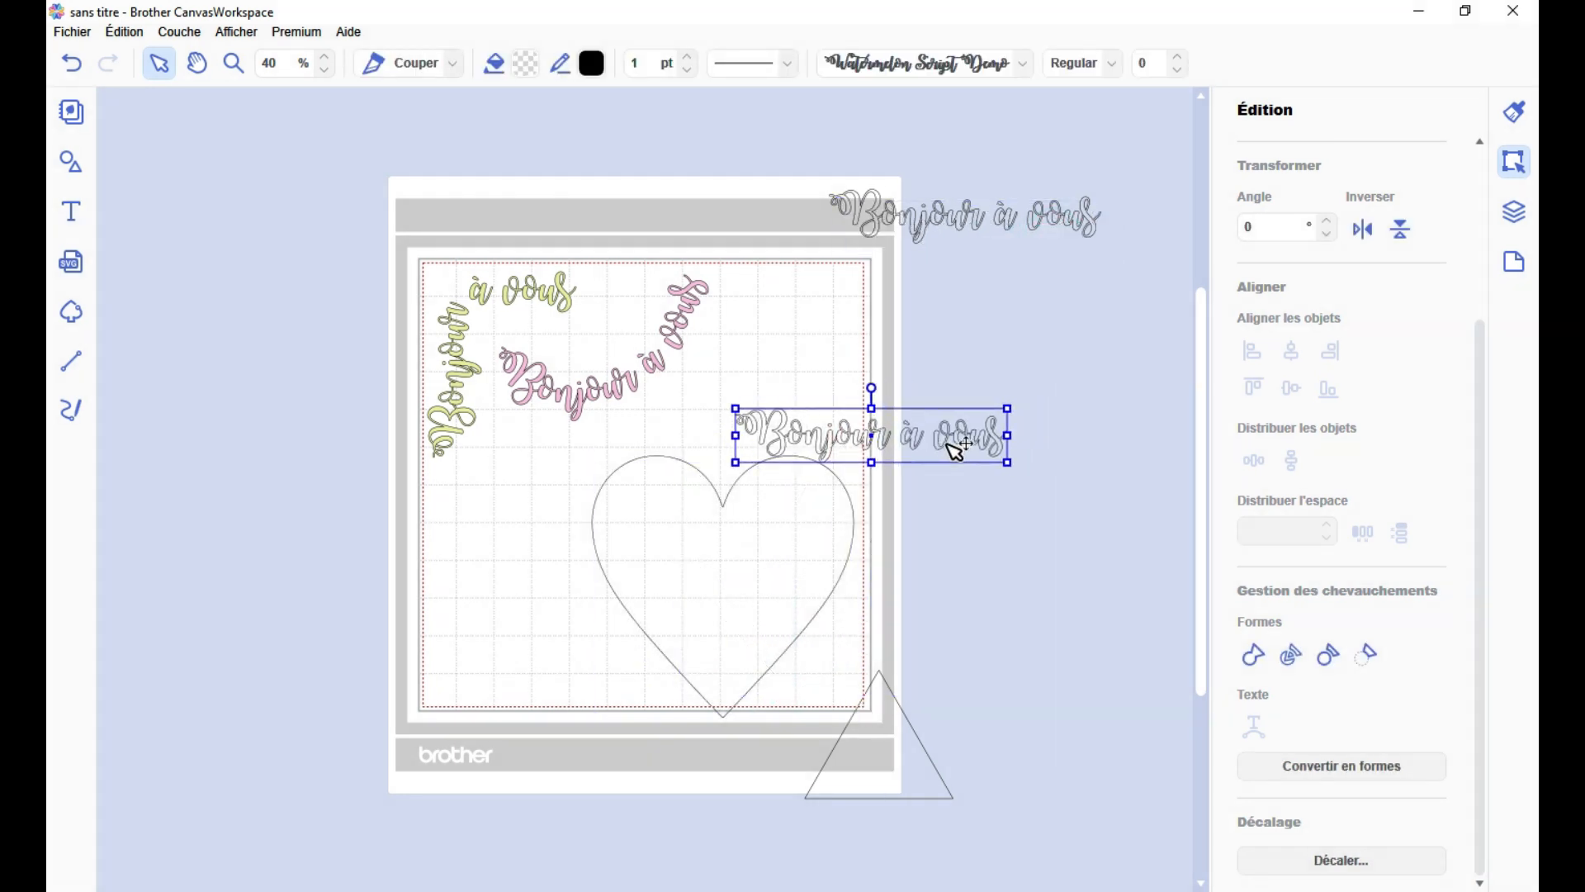
drag(1079, 428, 718, 582)
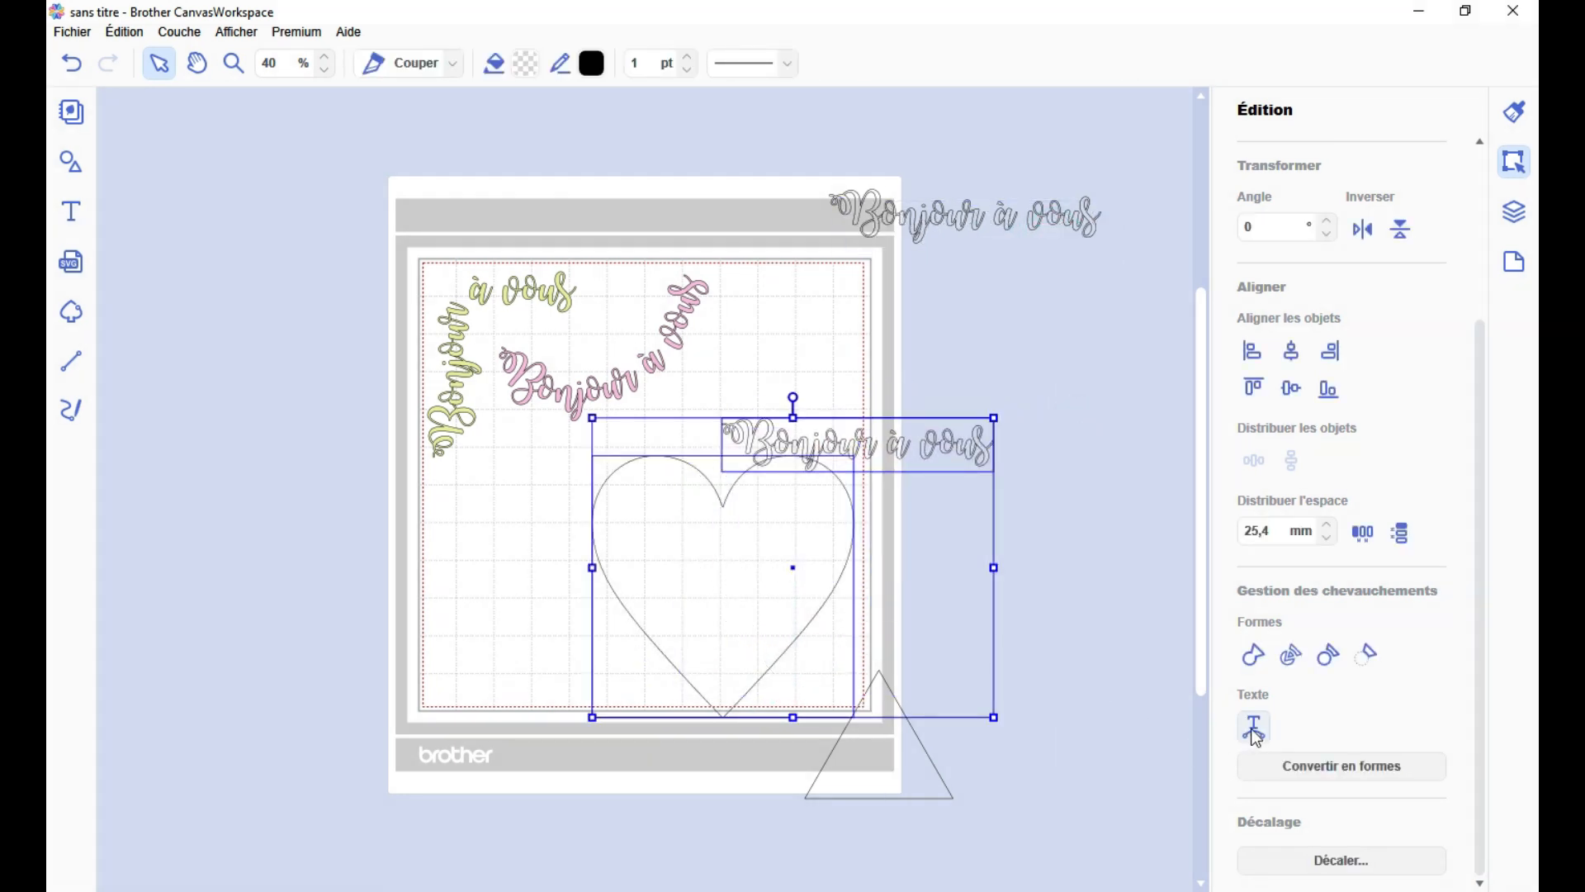
click(1256, 735)
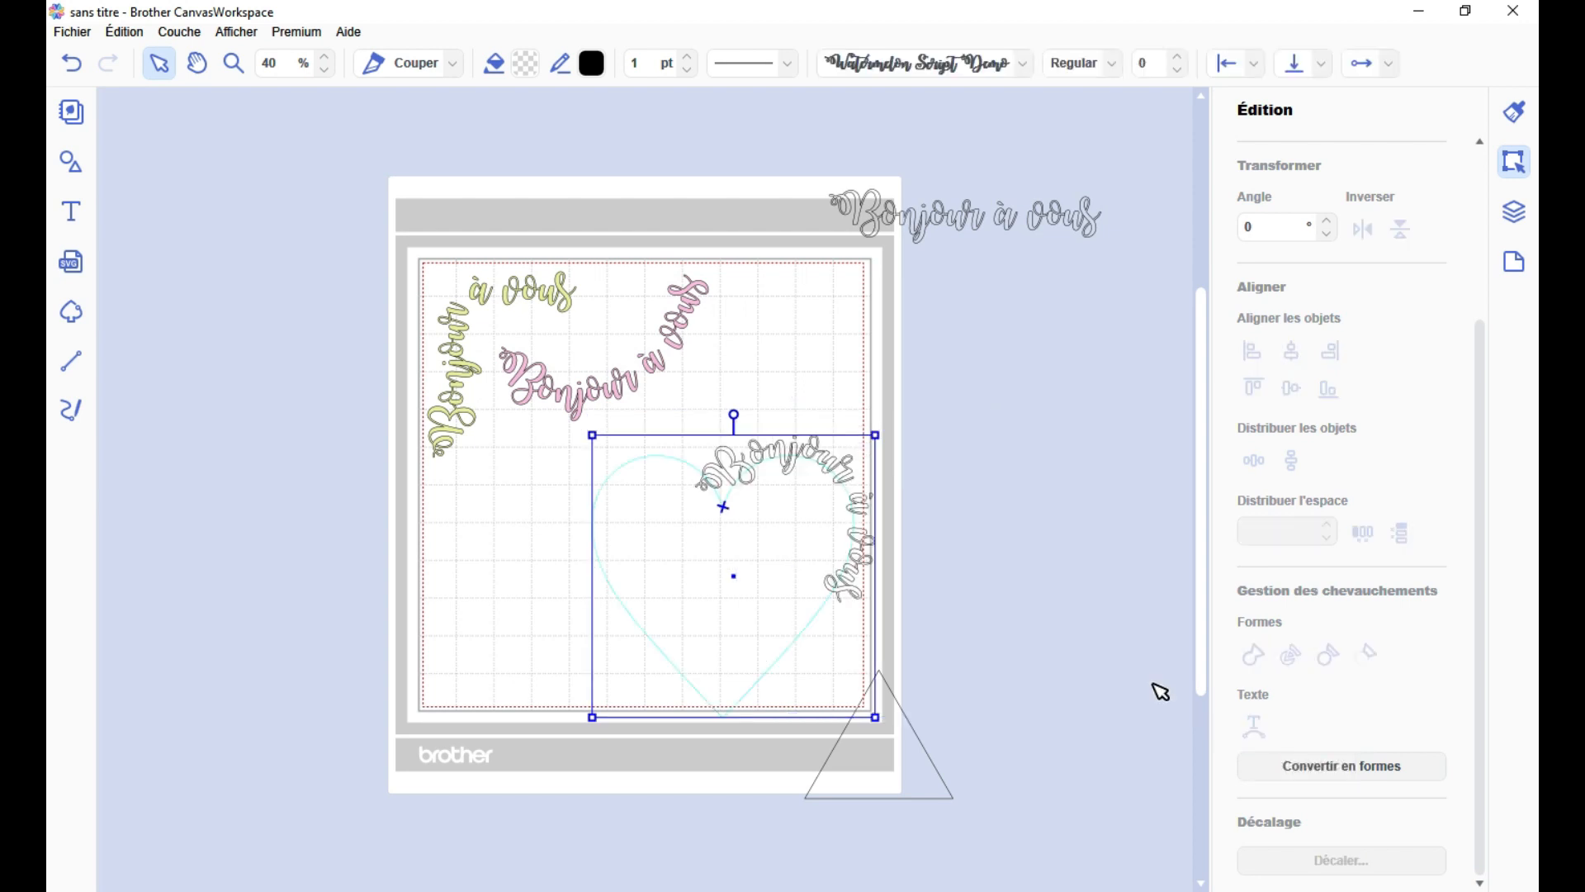
- Try placing the text inside the heart's outline and return it to the outside
click(1322, 64)
click(1306, 142)
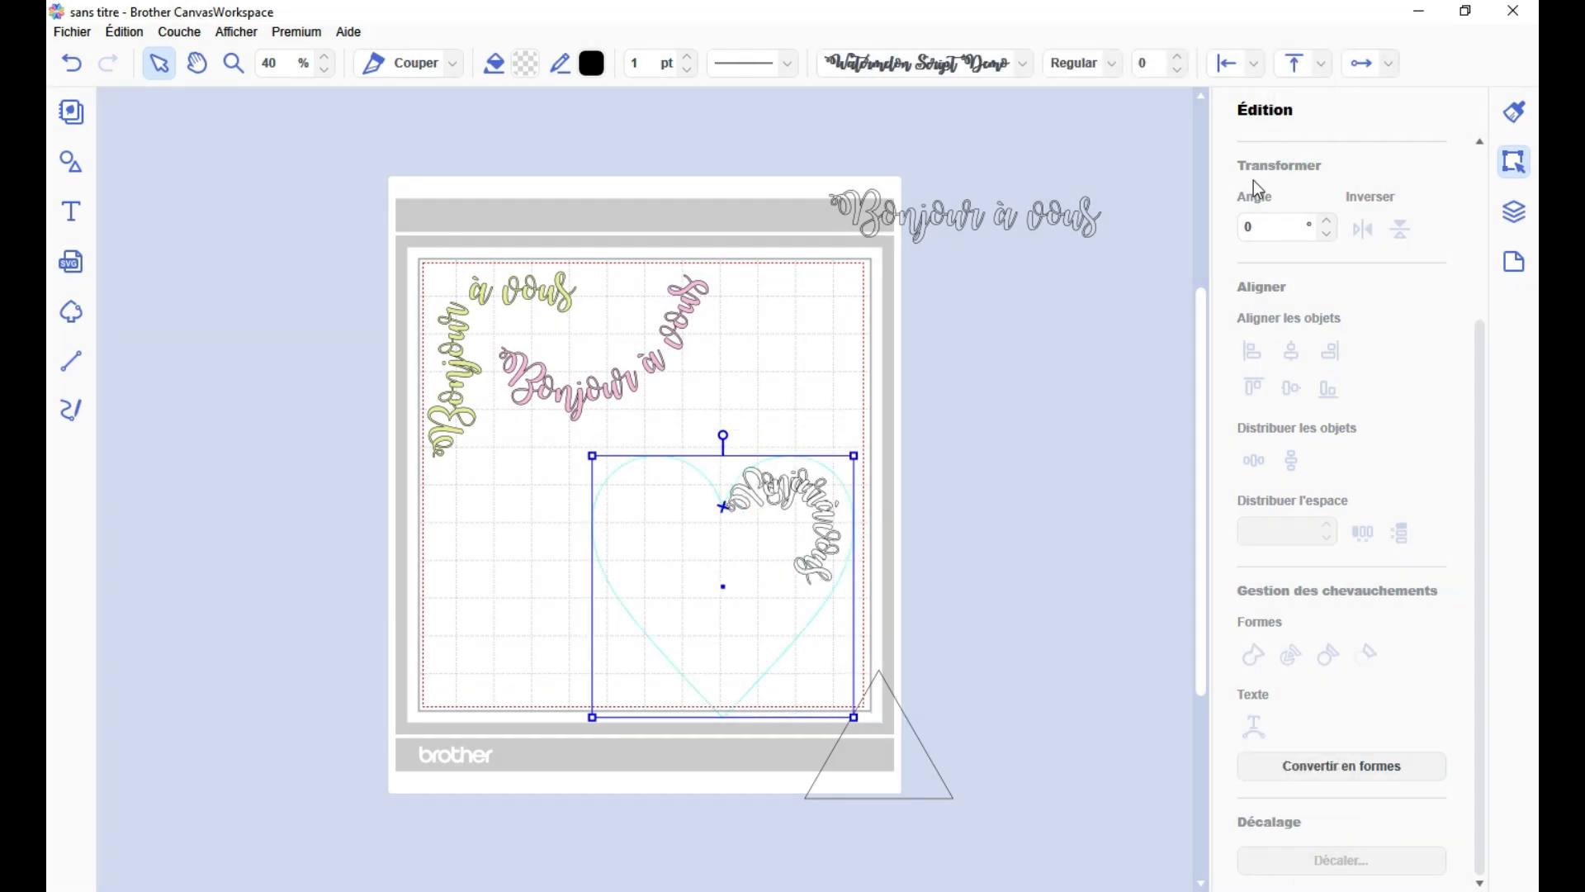
click(1329, 66)
click(1308, 99)
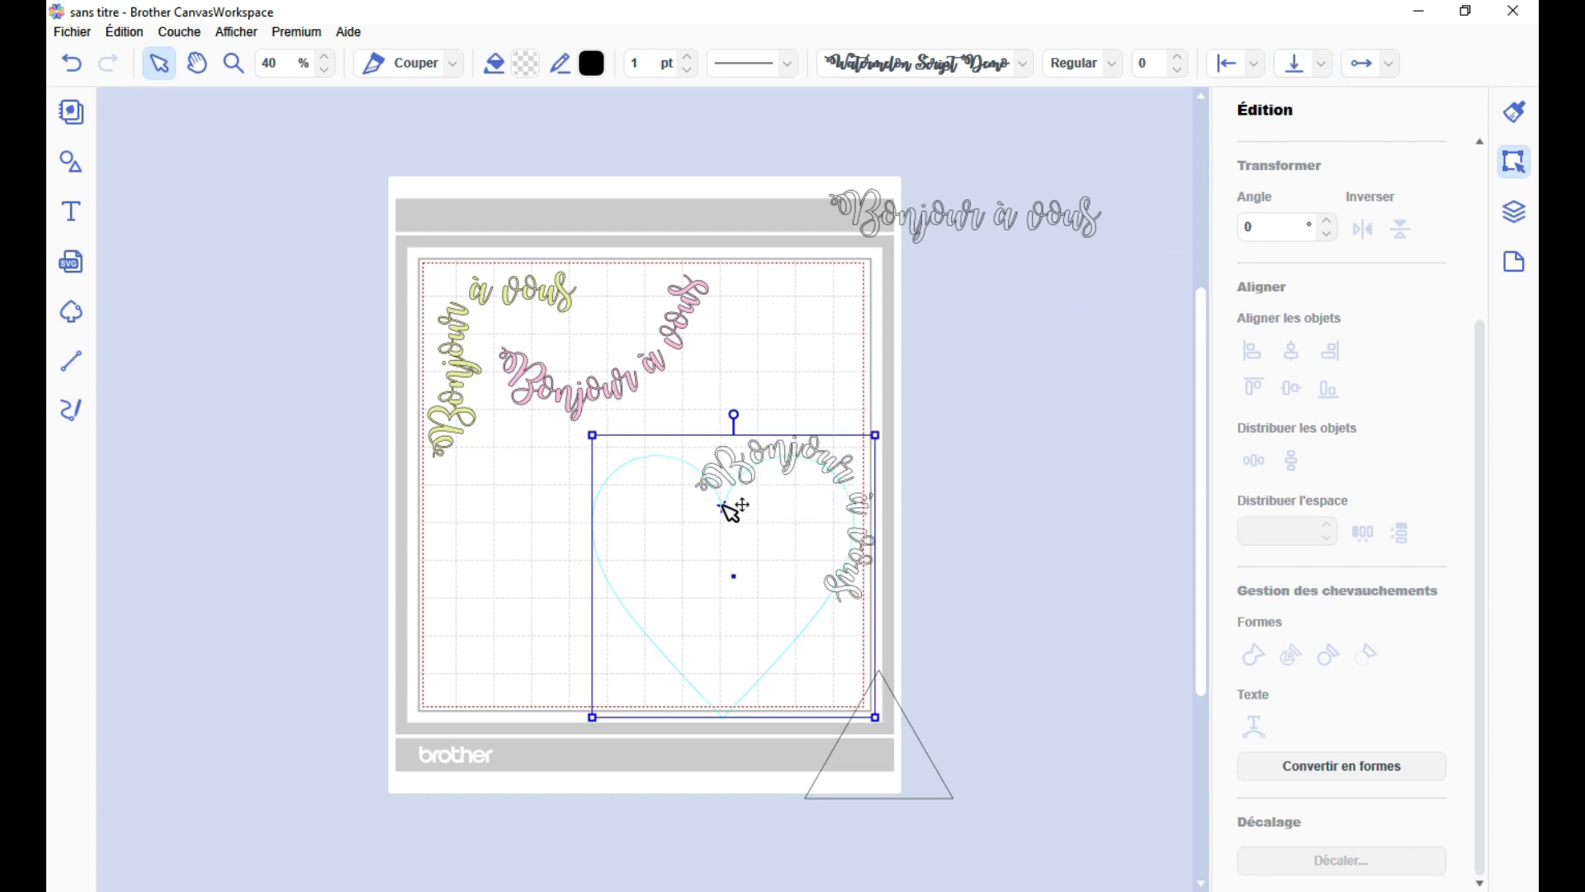
- Start the text on the heart's lower-left side and convert it to shapes placed at the mat's lower left
drag(720, 502, 657, 431)
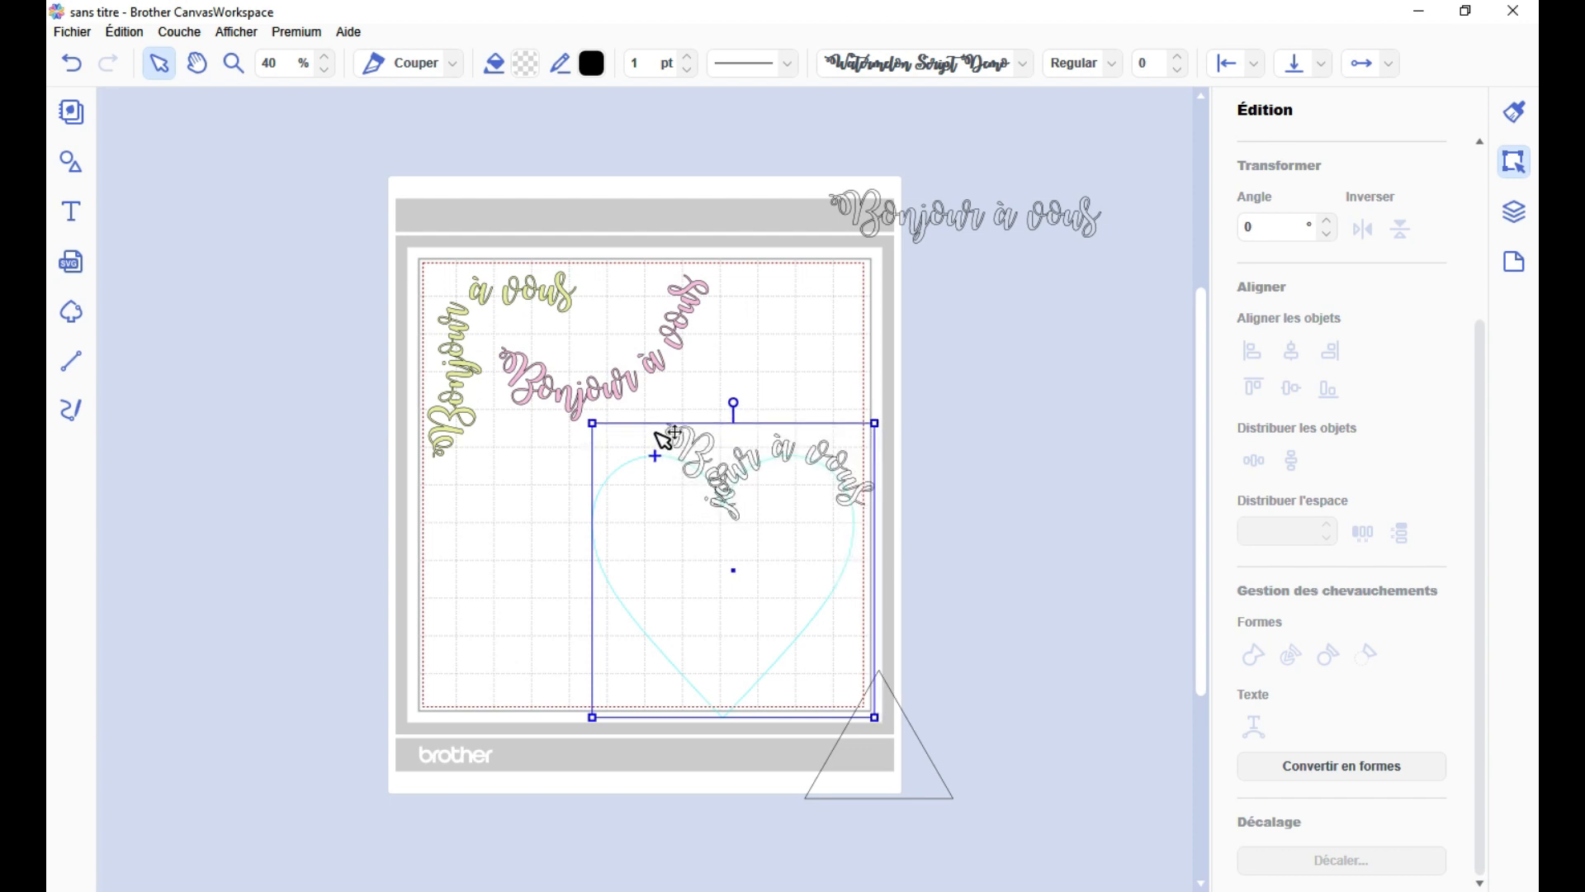
drag(665, 436, 652, 600)
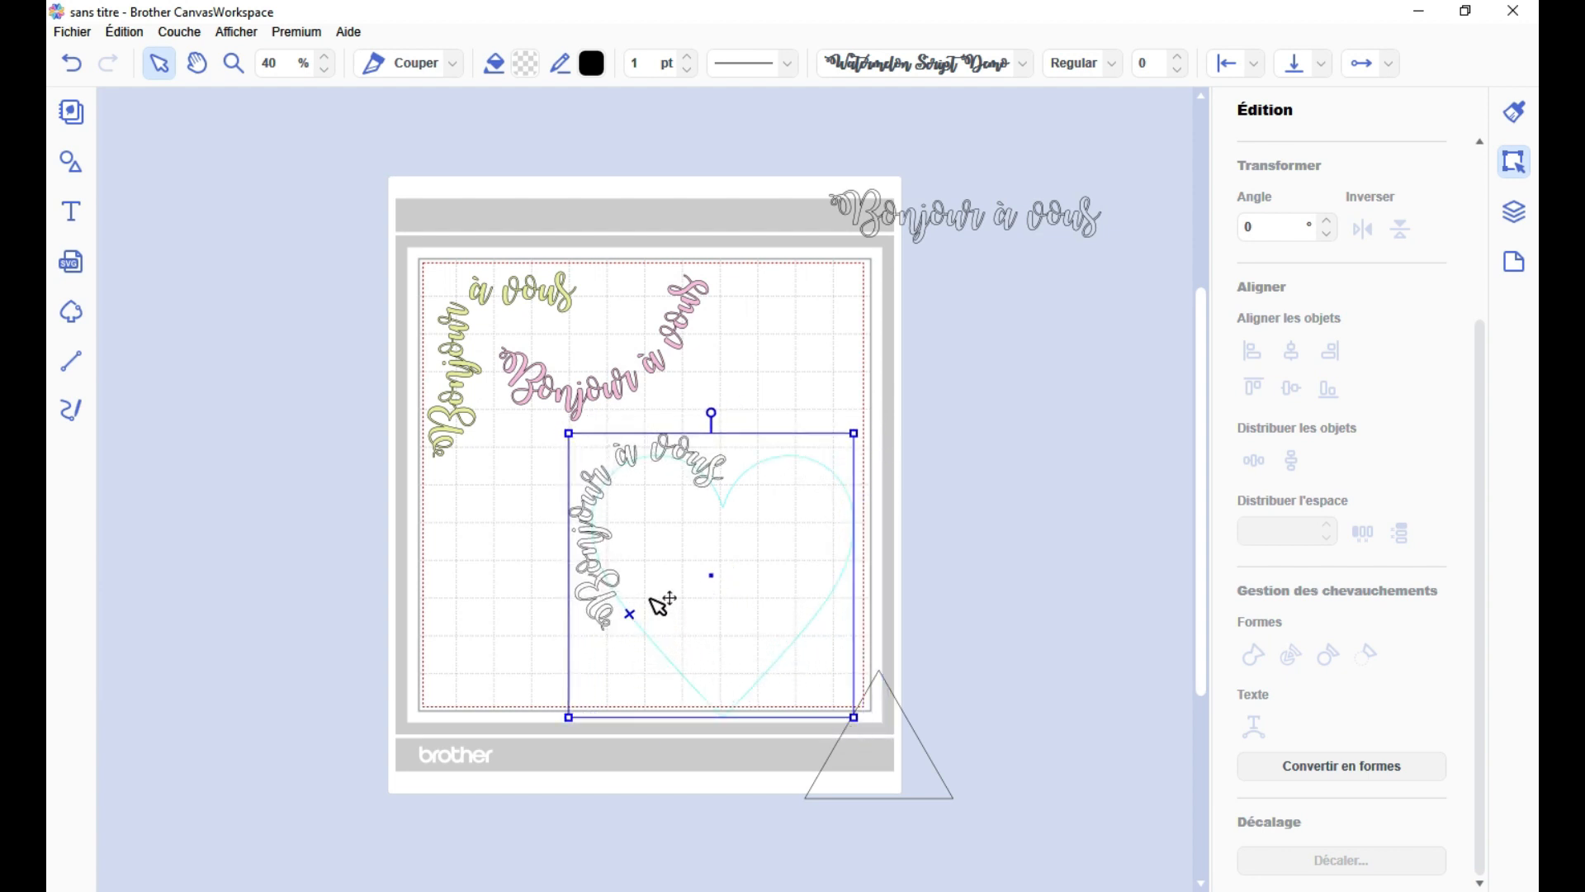
click(1321, 776)
drag(686, 465, 563, 480)
- Enlarge the triangle on the mat's lower-right area and fit the remaining straight "Bonjour à vous" text to its outline
drag(902, 750, 794, 523)
drag(949, 216, 764, 418)
click(757, 531)
drag(845, 573, 988, 697)
shift+click(867, 420)
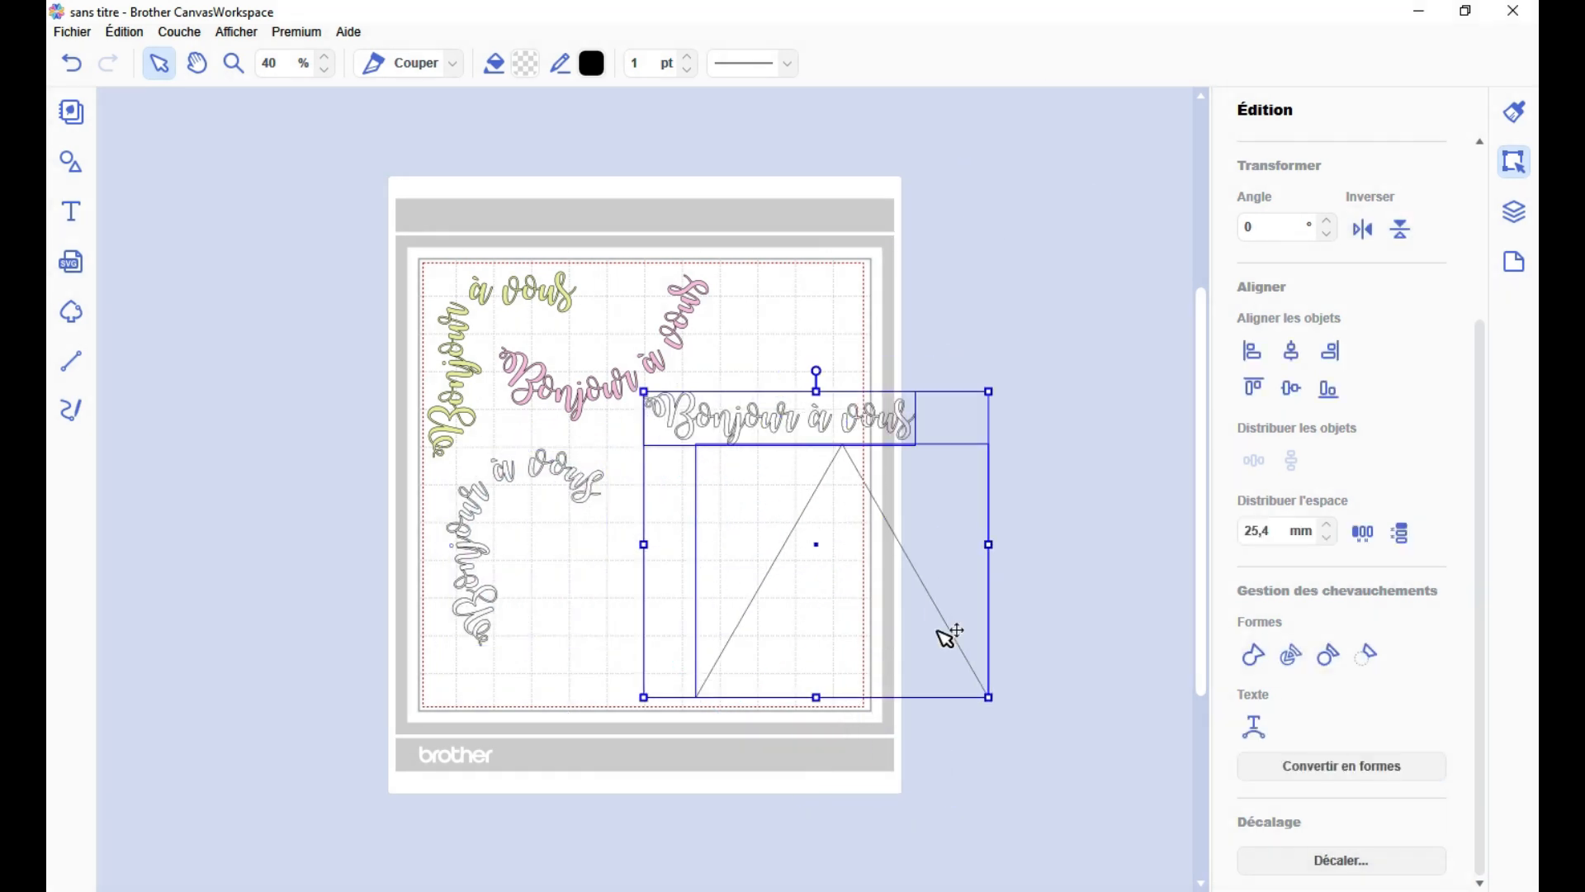
click(1254, 726)
- Try hanging the text outside the triangle's base with its placement flipped and its direction reversed
click(1320, 63)
click(1294, 92)
click(1260, 63)
click(1366, 65)
click(1371, 116)
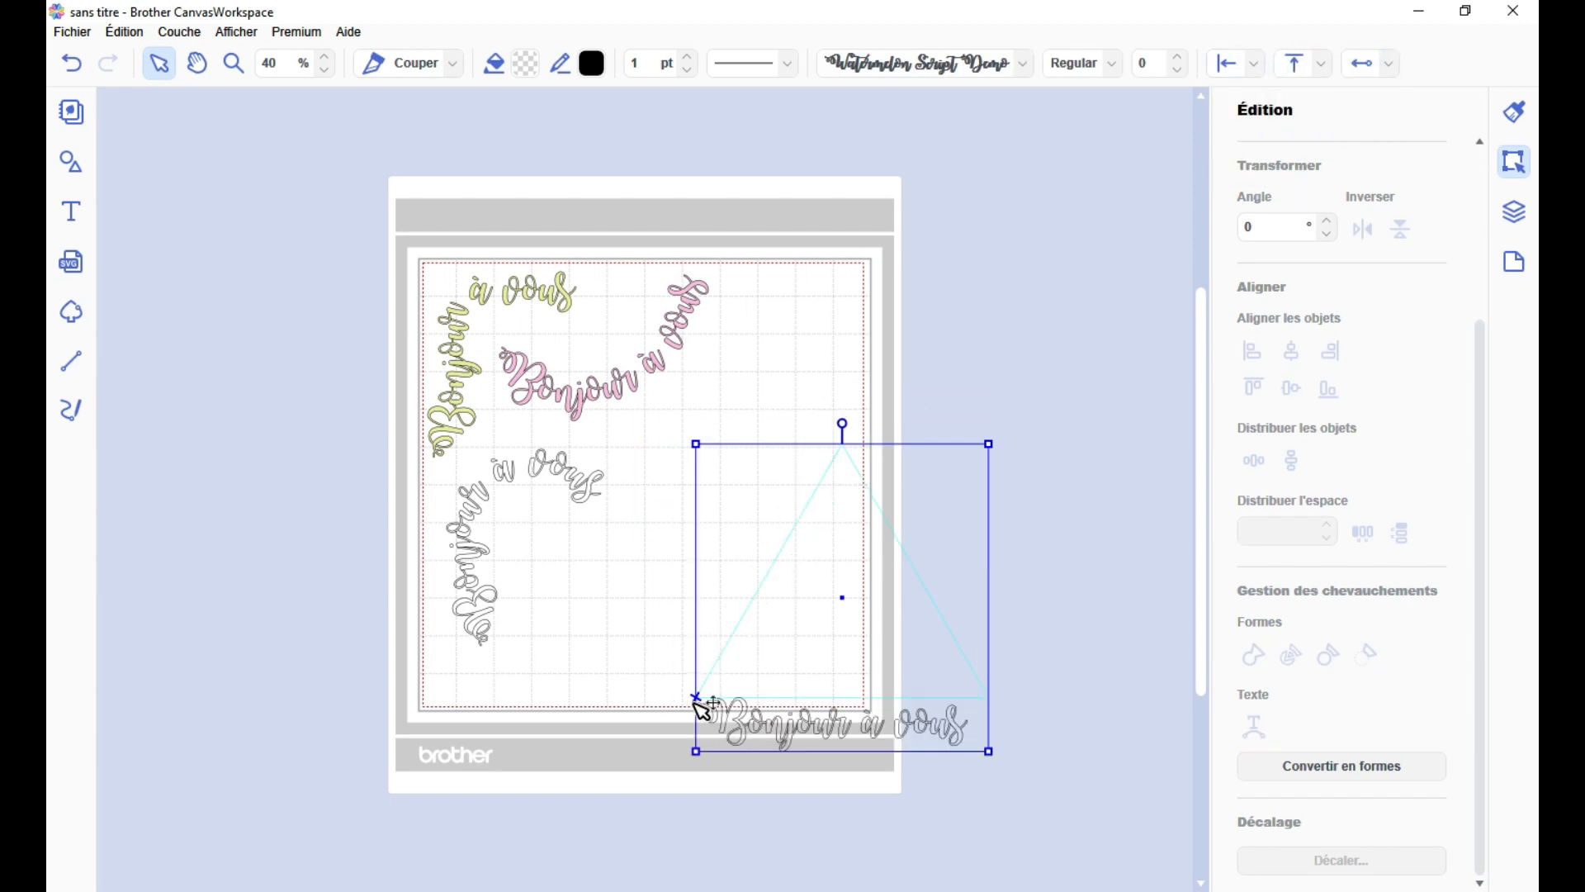
- Slide the text's start point to the triangle's left side and run it forward over the apex, outside the outline
mouse_move(697, 699)
mouse_down()
mouse_move(814, 734)
mouse_move(680, 634)
mouse_move(718, 661)
mouse_move(850, 487)
mouse_move(707, 699)
mouse_move(808, 600)
mouse_up()
click(1319, 64)
click(1318, 99)
click(1254, 64)
click(1320, 65)
click(1377, 65)
click(1370, 91)
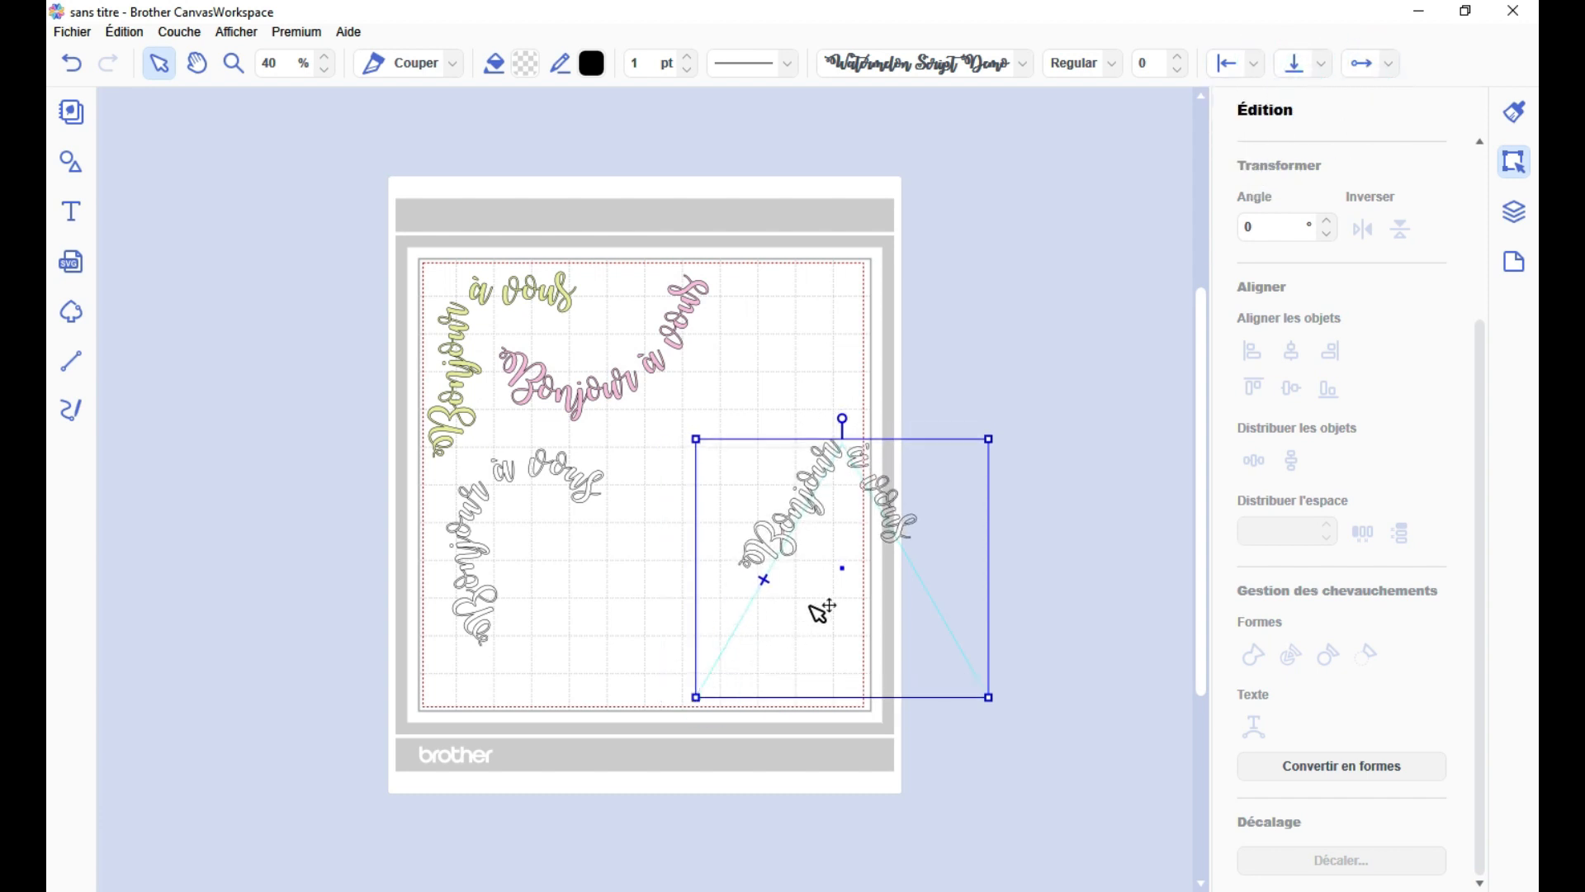
- Convert the triangle-fitted text to shapes and move it down and left within the mat
click(1340, 765)
drag(875, 503, 751, 576)
click(635, 491)
- Fill the heart-fitted text with light orange and the triangle-fitted text with light purple
click(534, 465)
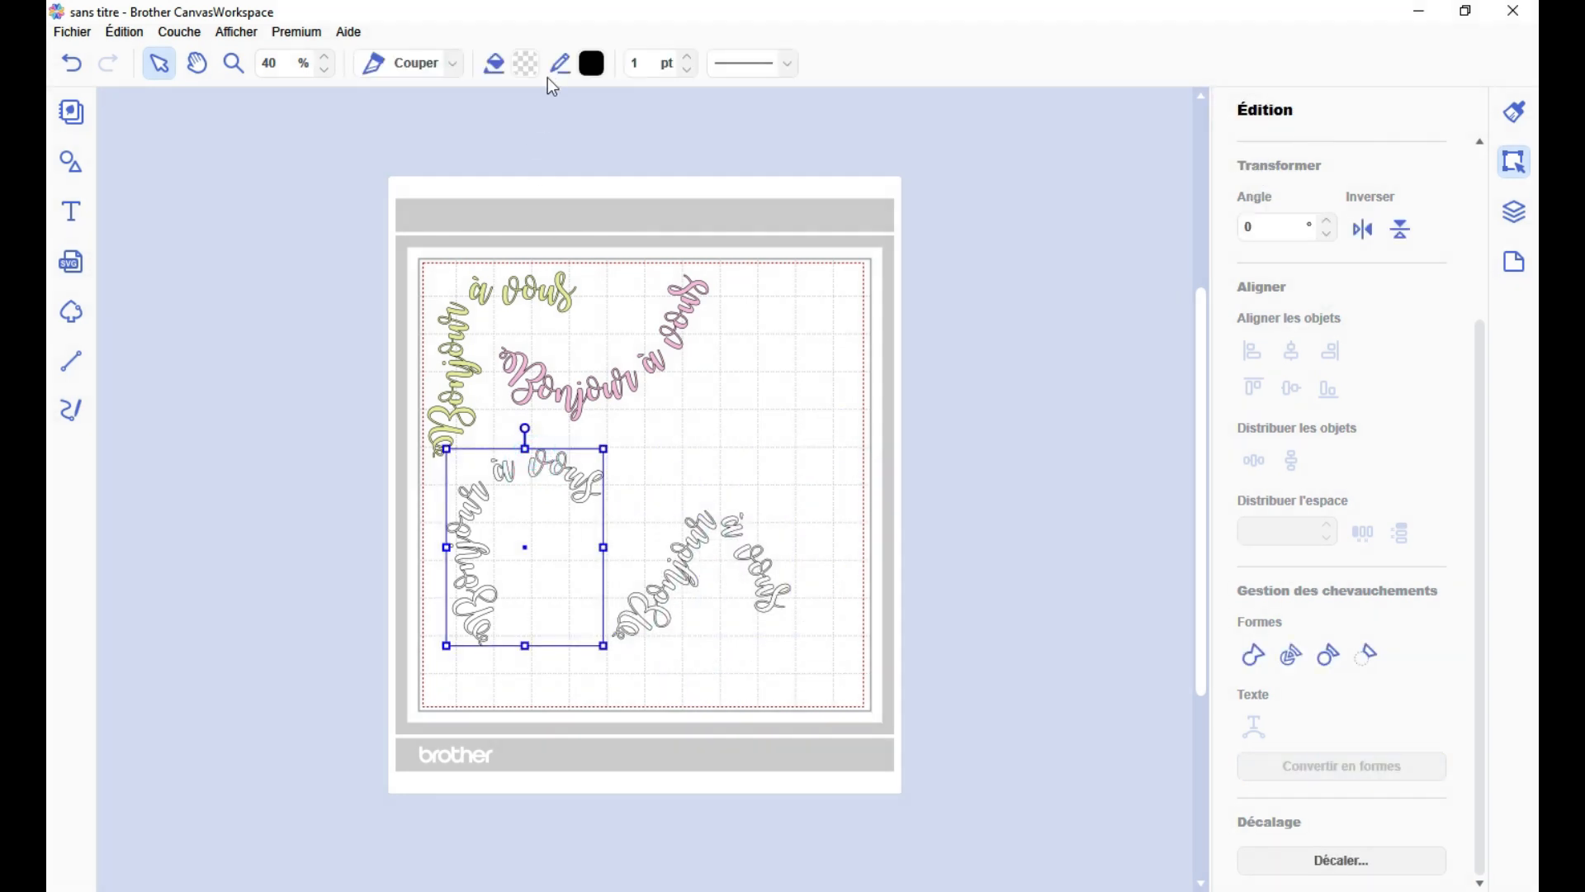
click(538, 63)
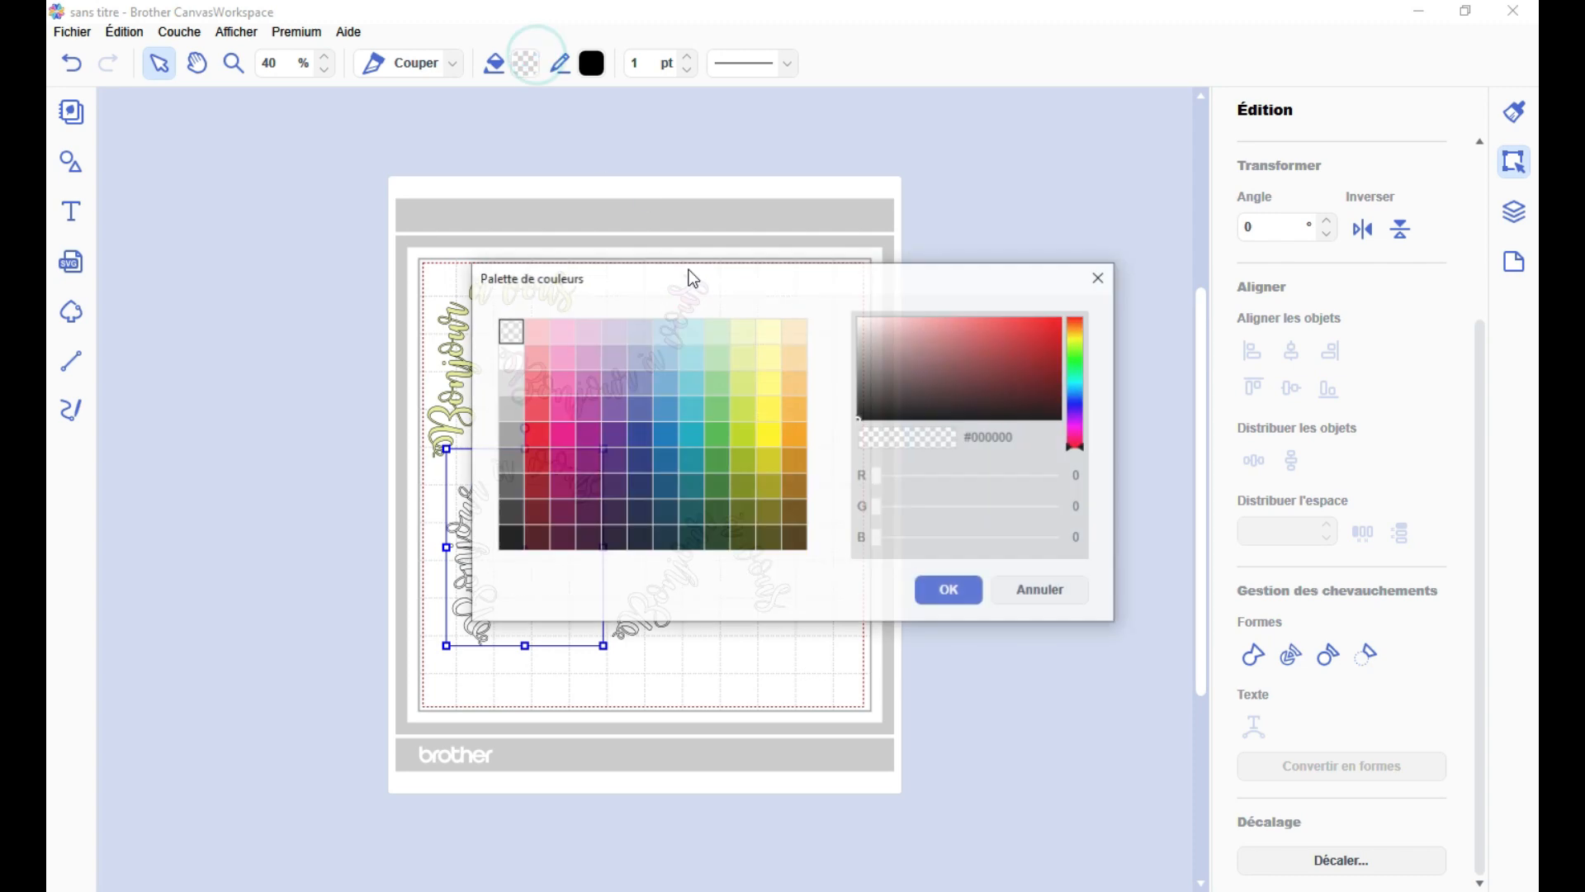
click(796, 365)
click(951, 591)
click(829, 507)
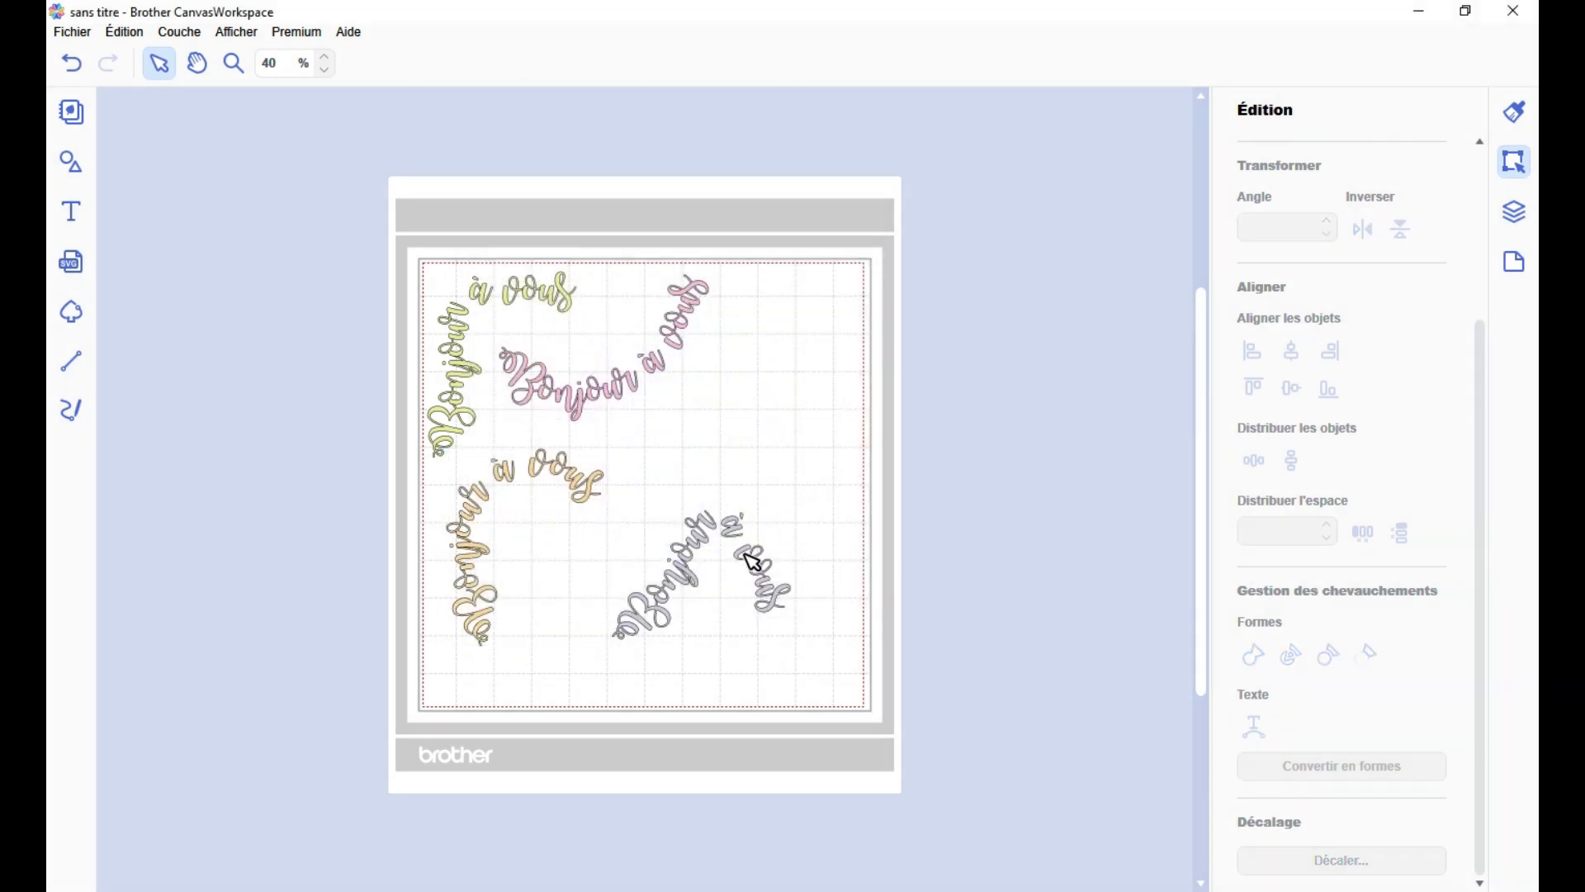
- Move the purple text to the mat's upper-right area and the orange text slightly lower
drag(749, 560, 821, 355)
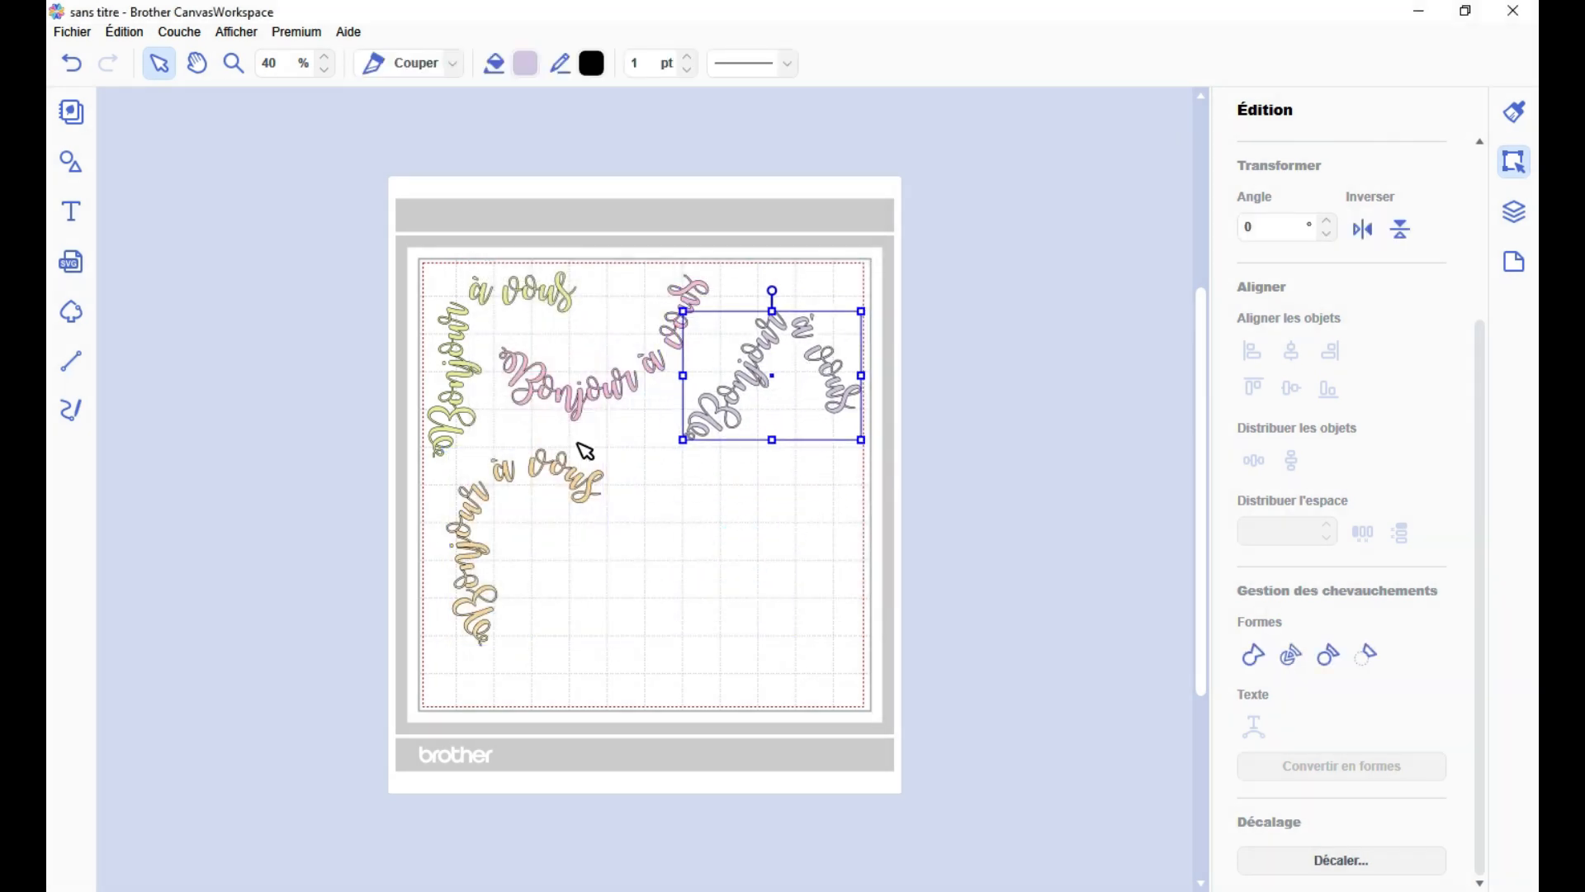
click(566, 473)
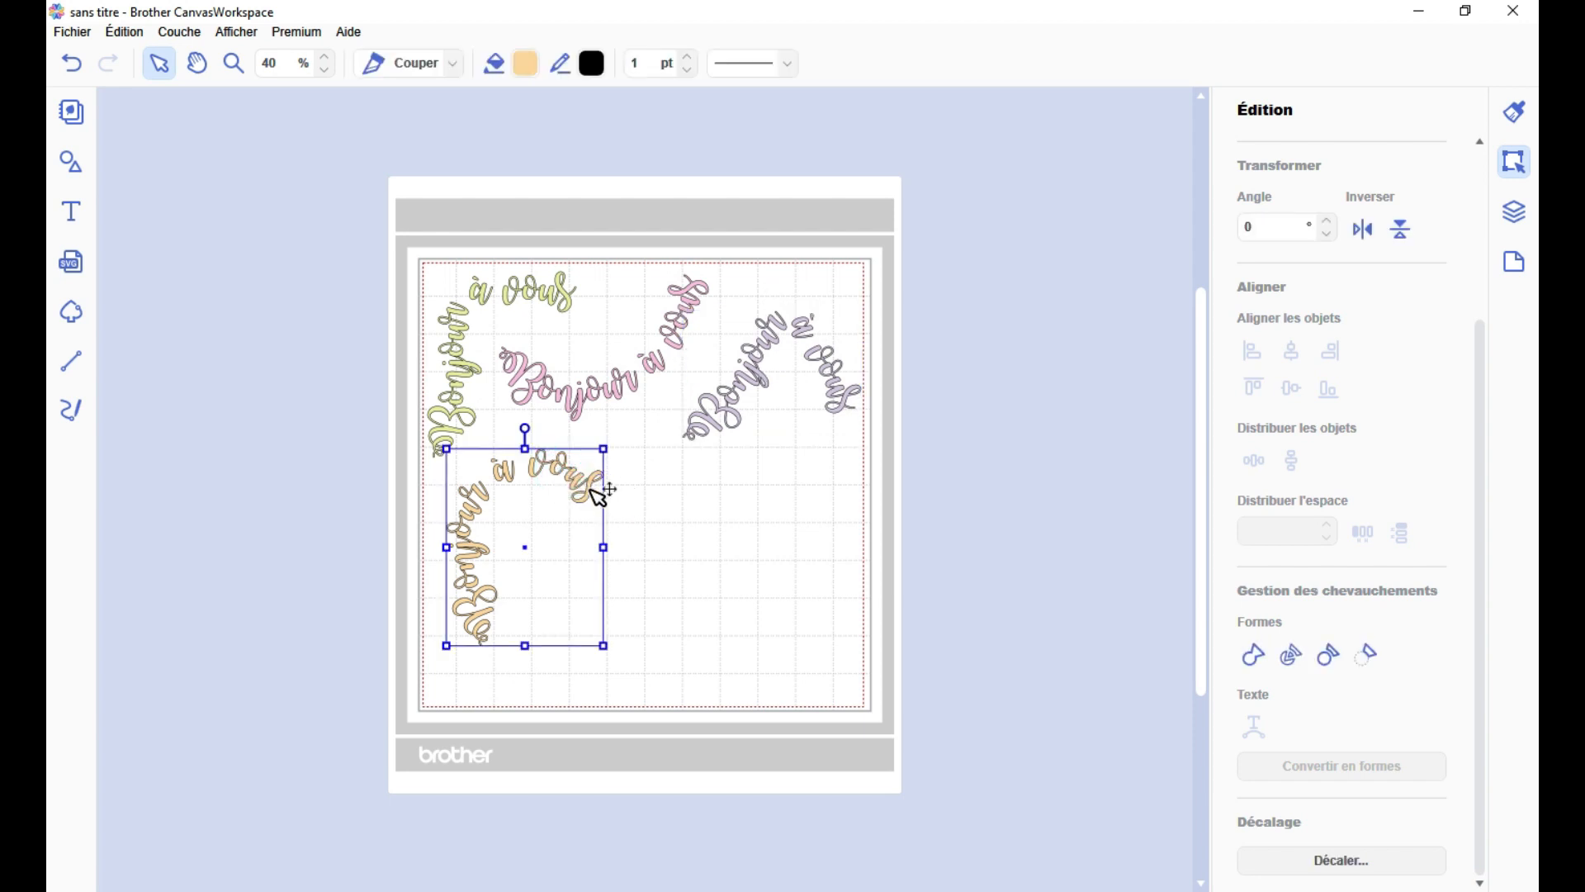
drag(600, 496, 609, 537)
click(773, 591)
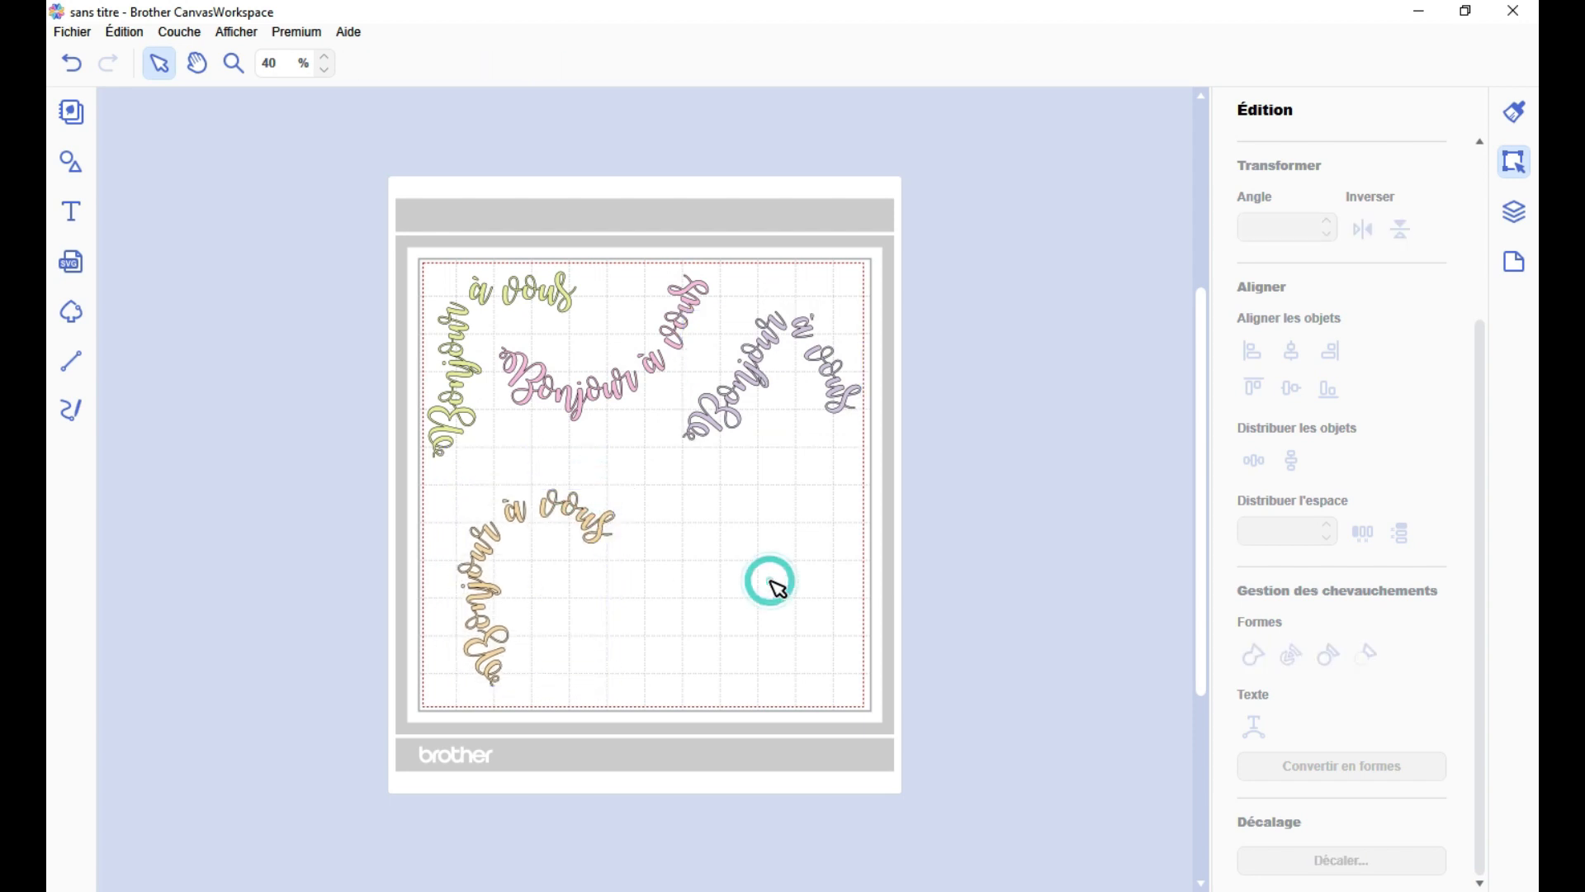
- Insert a plain heart from Formes beside the orange text, enlarge it and close the shape library
click(76, 169)
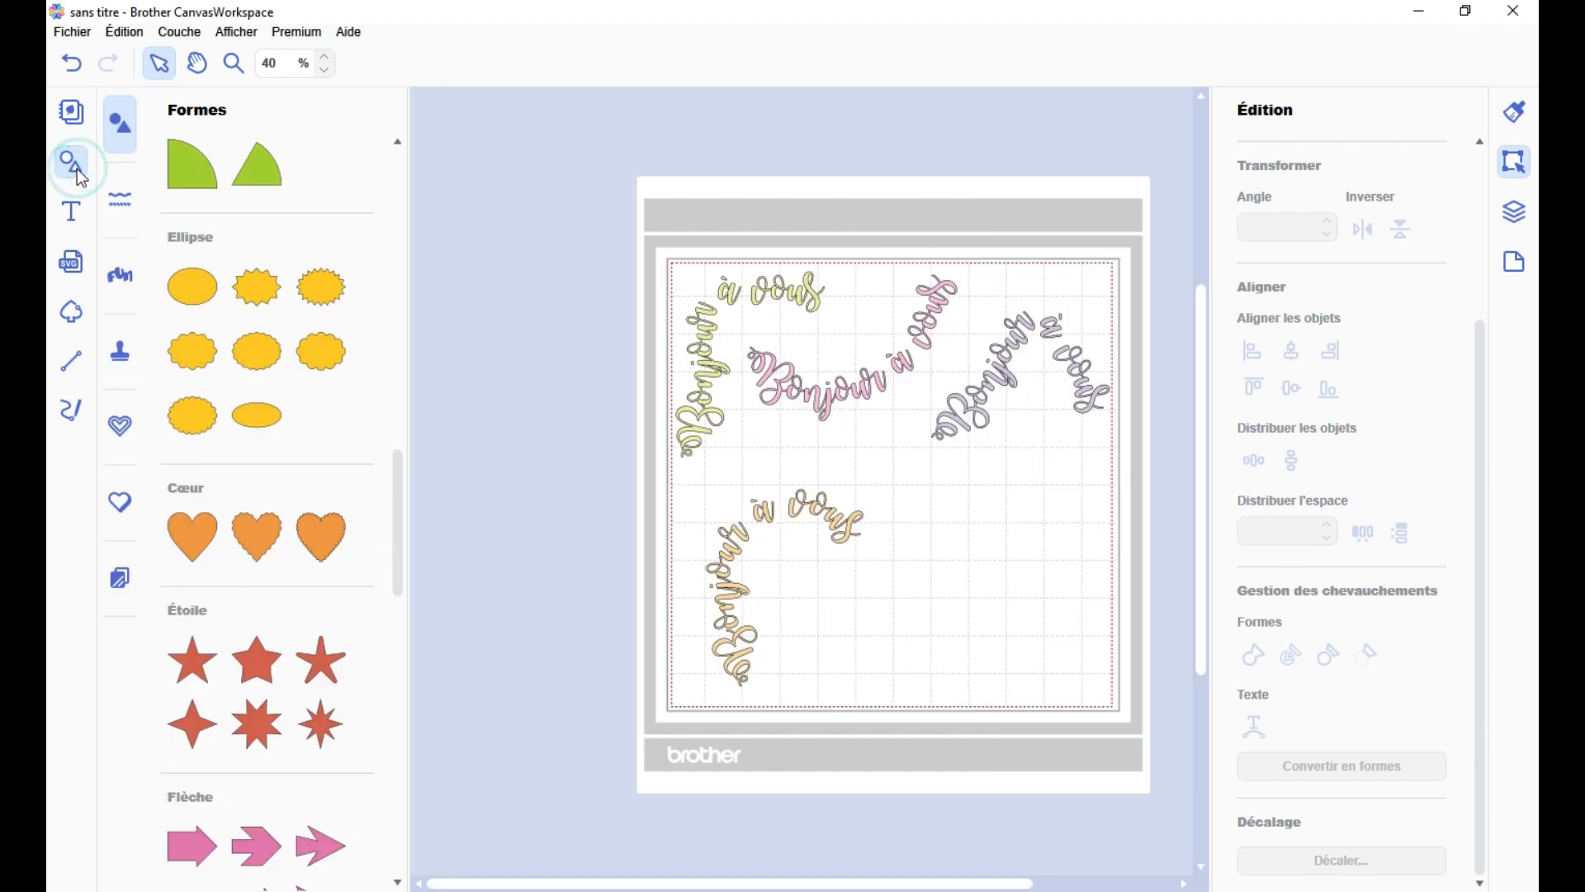
drag(195, 534, 860, 623)
drag(905, 686, 872, 681)
click(1019, 643)
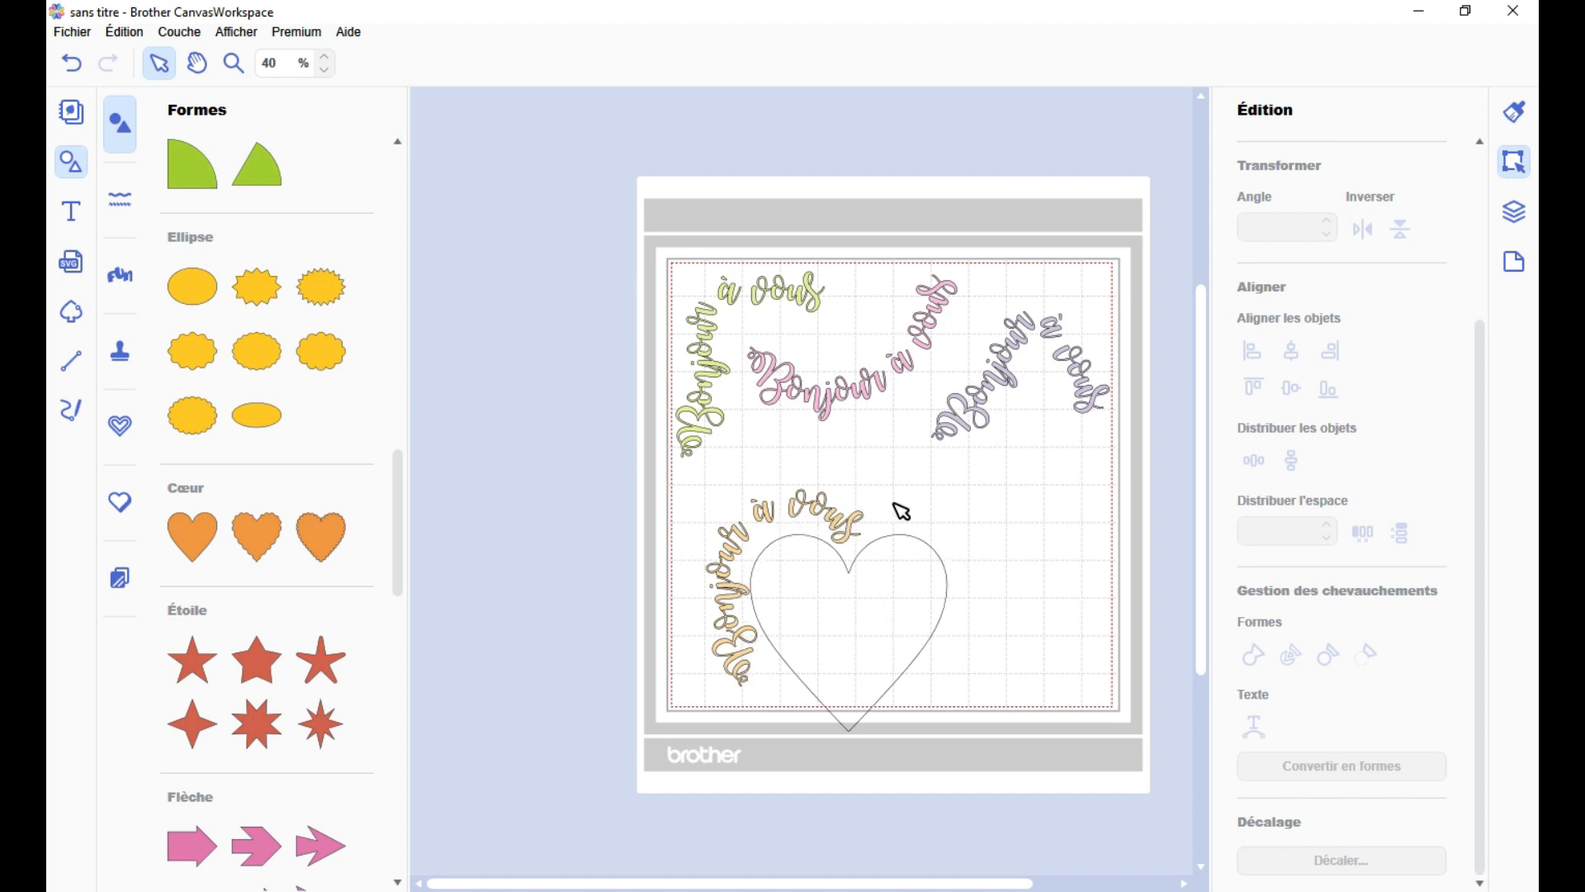
click(71, 163)
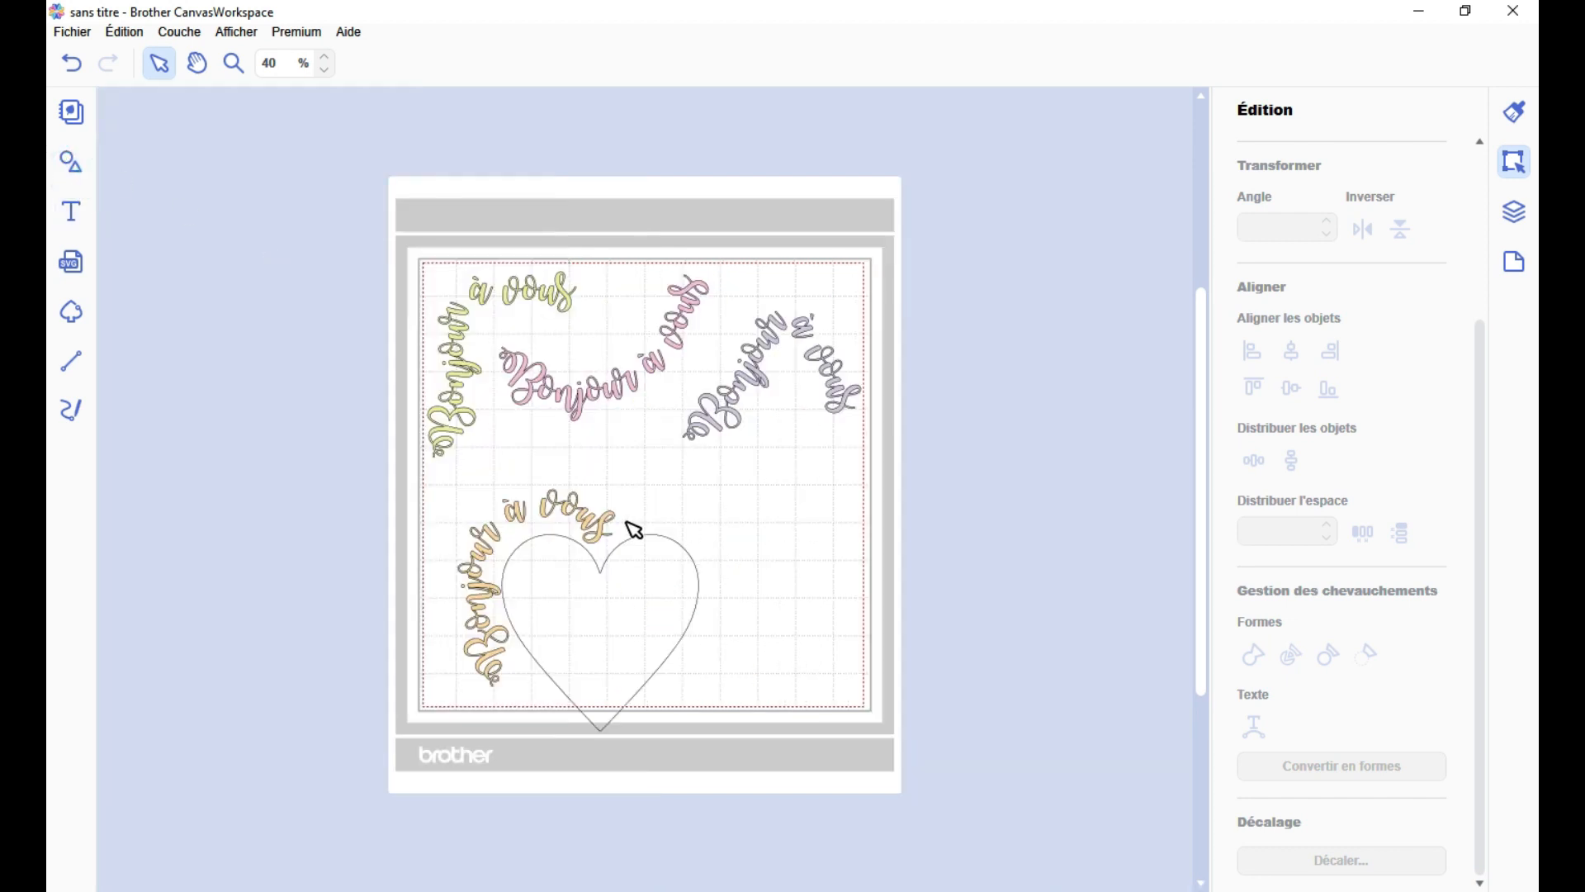
- Shift the new heart to the right of the orange text and delete it
click(635, 596)
drag(634, 594, 685, 608)
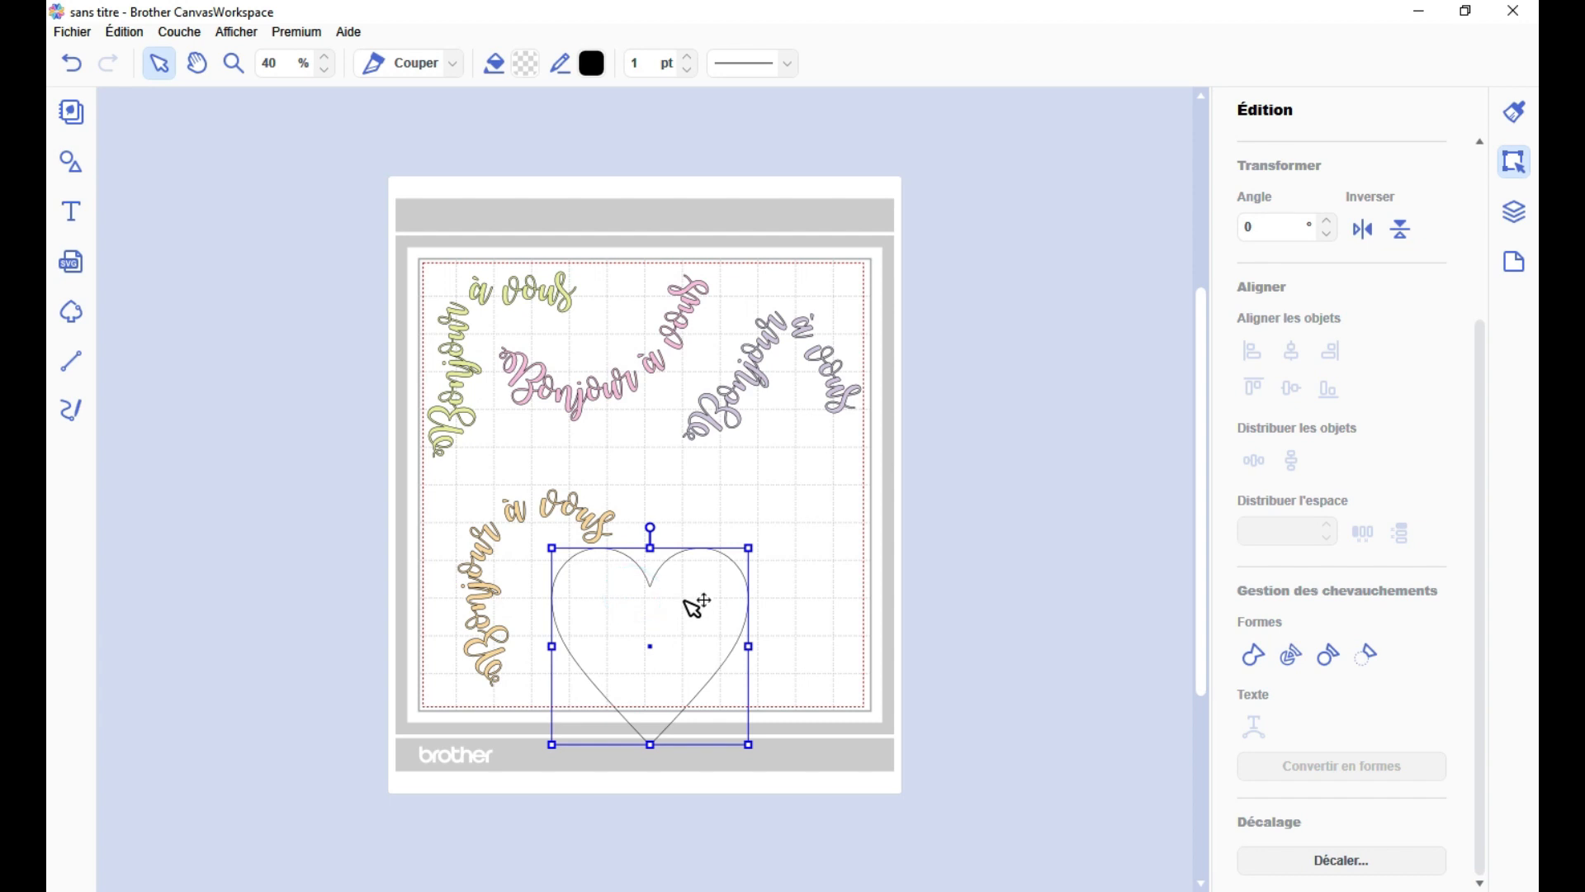
key(Delete)
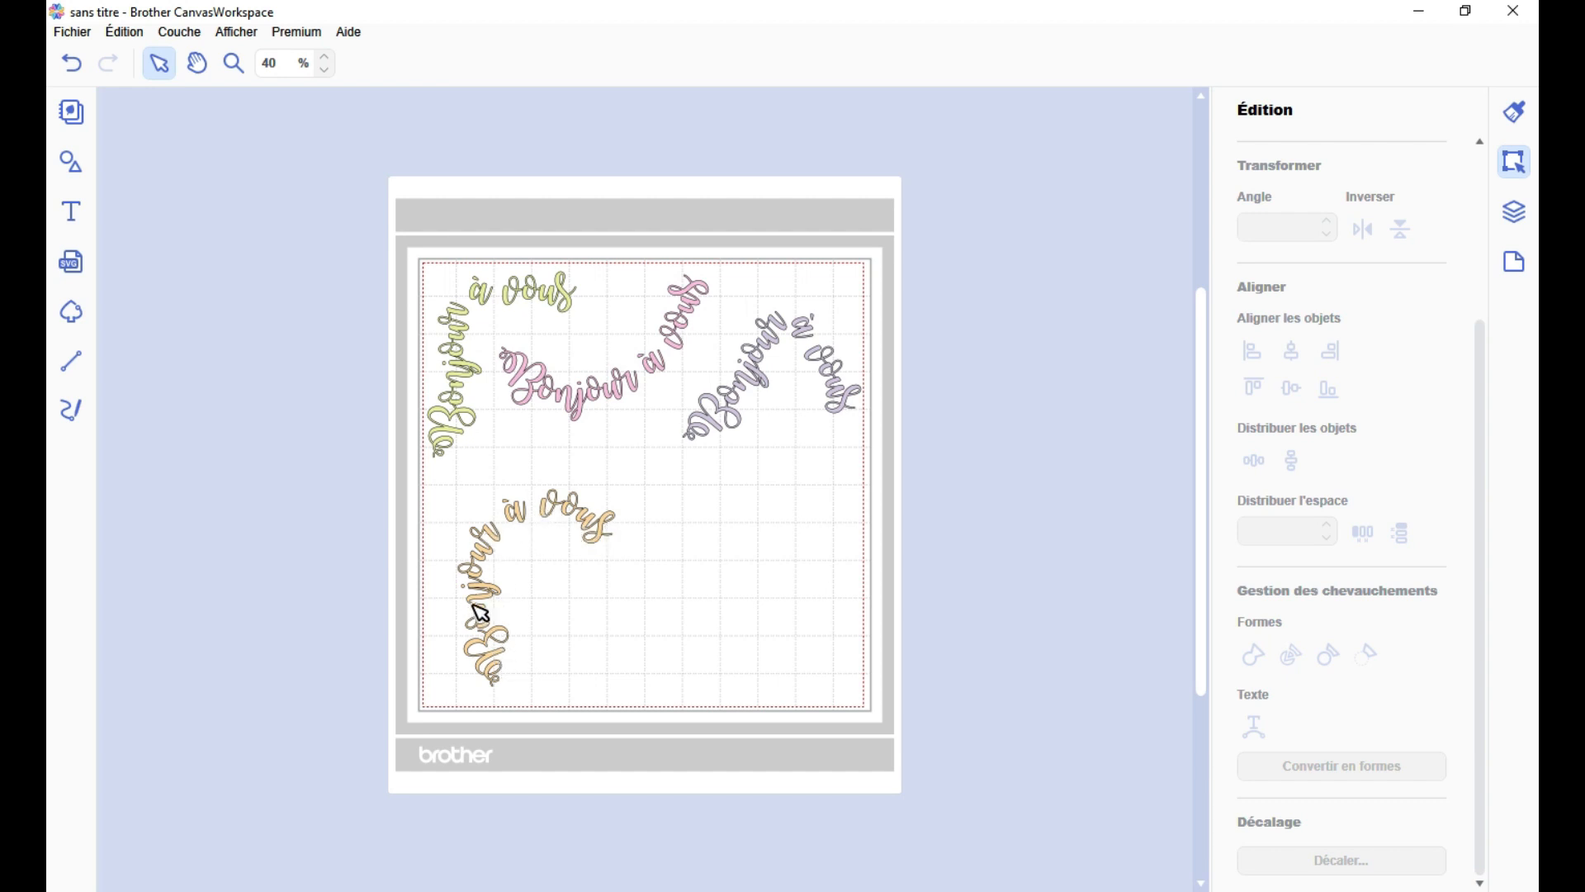
- Insert a plain five-pointed star from Formes beside the orange text and close the shape library
click(86, 172)
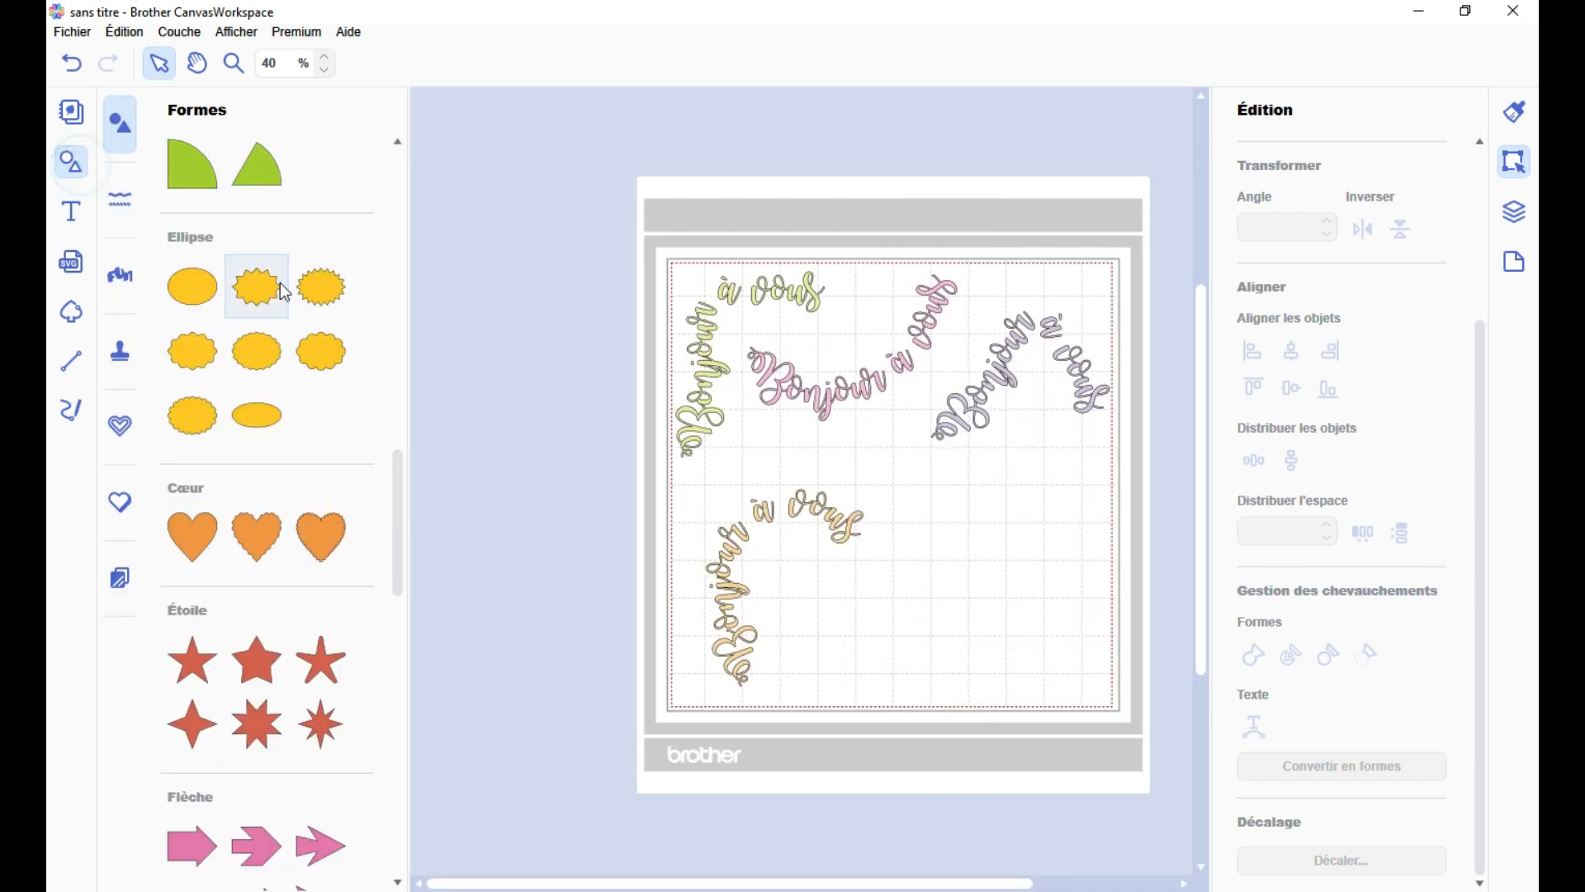
click(938, 656)
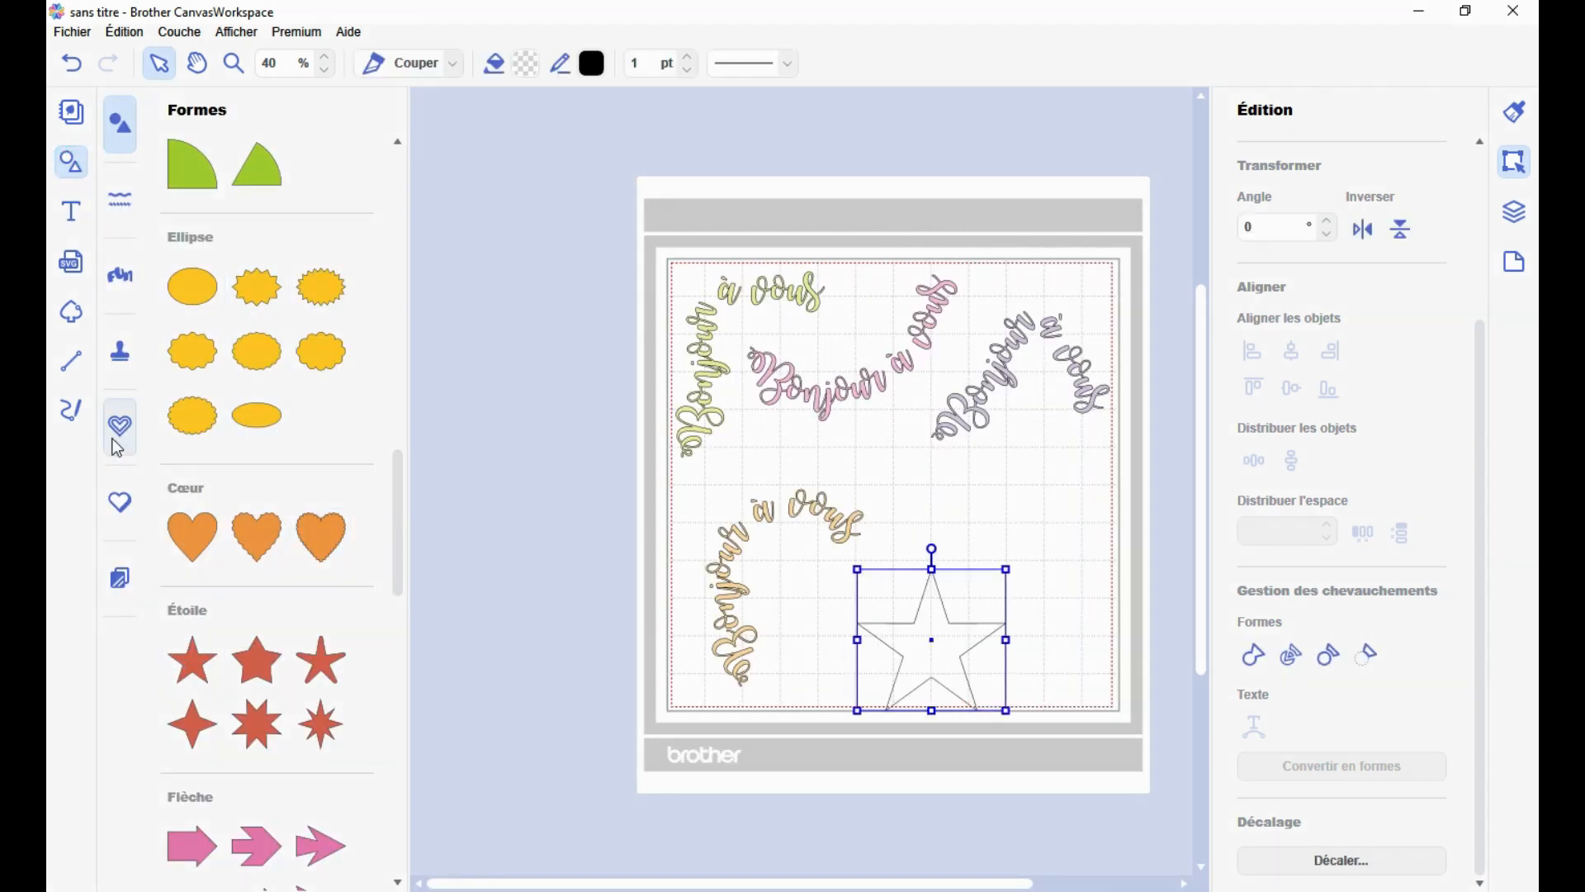
click(71, 162)
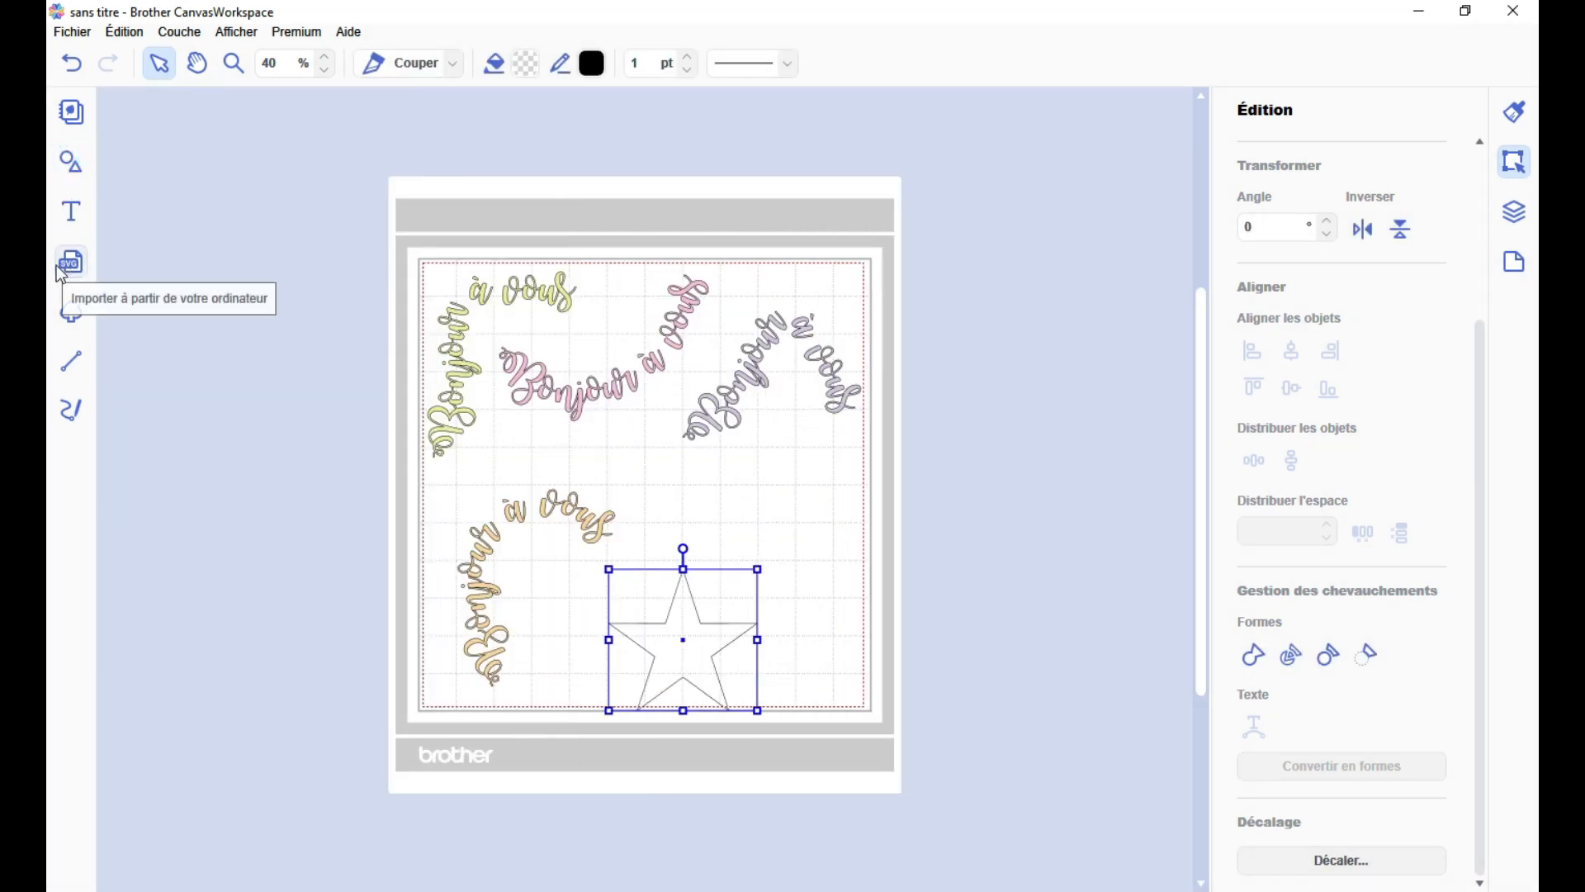
- Add the text "Star" above the star and fit it to the outline of the enlarged star
click(71, 212)
click(730, 500)
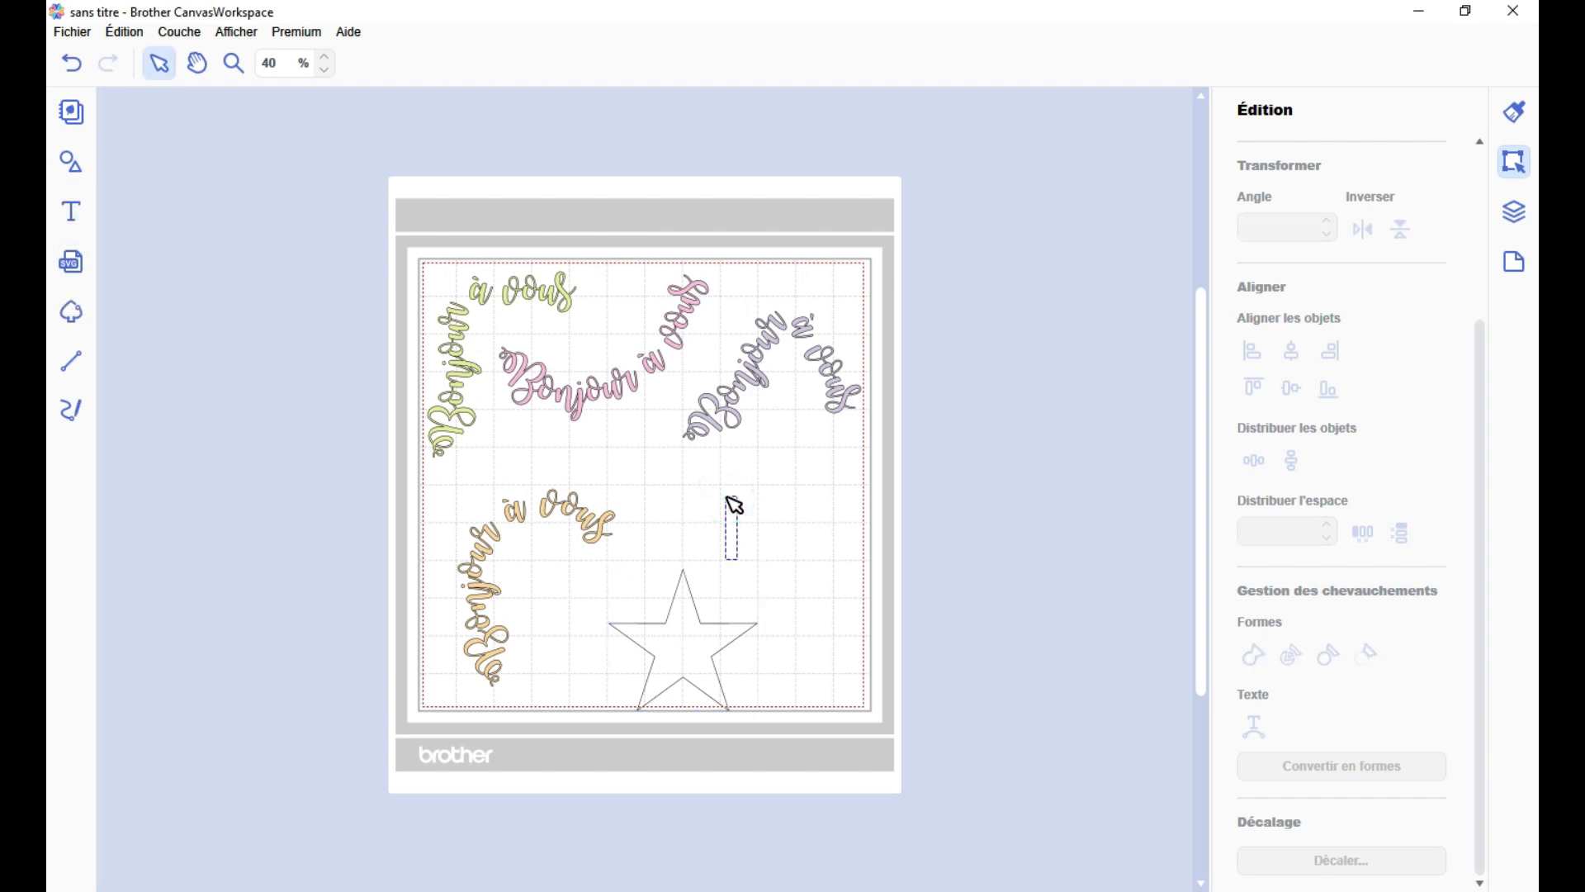
text(Star)
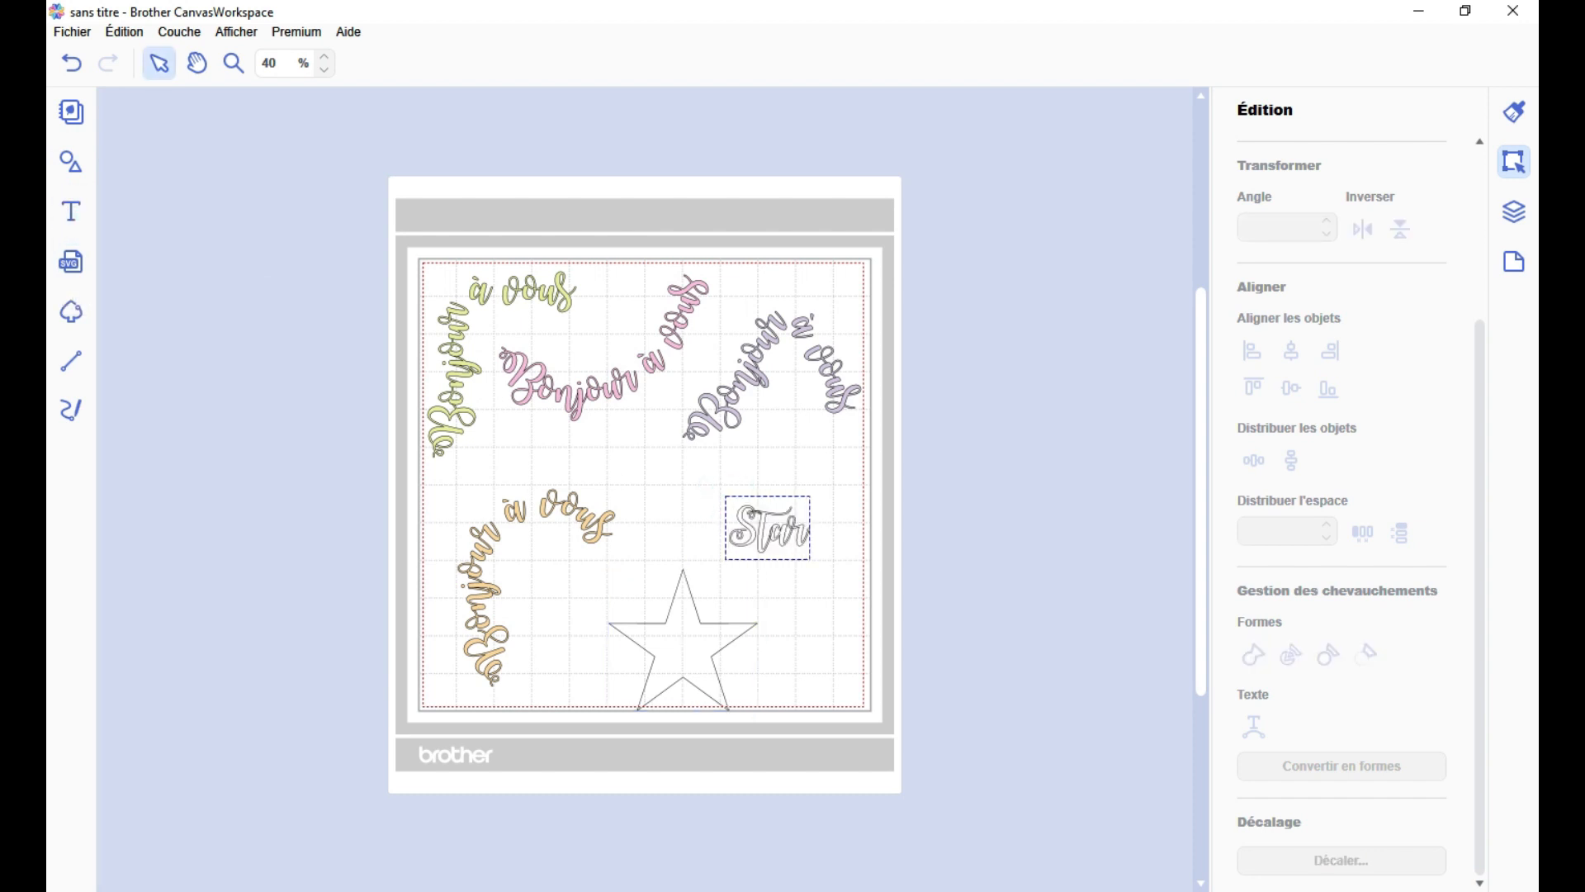
click(1254, 726)
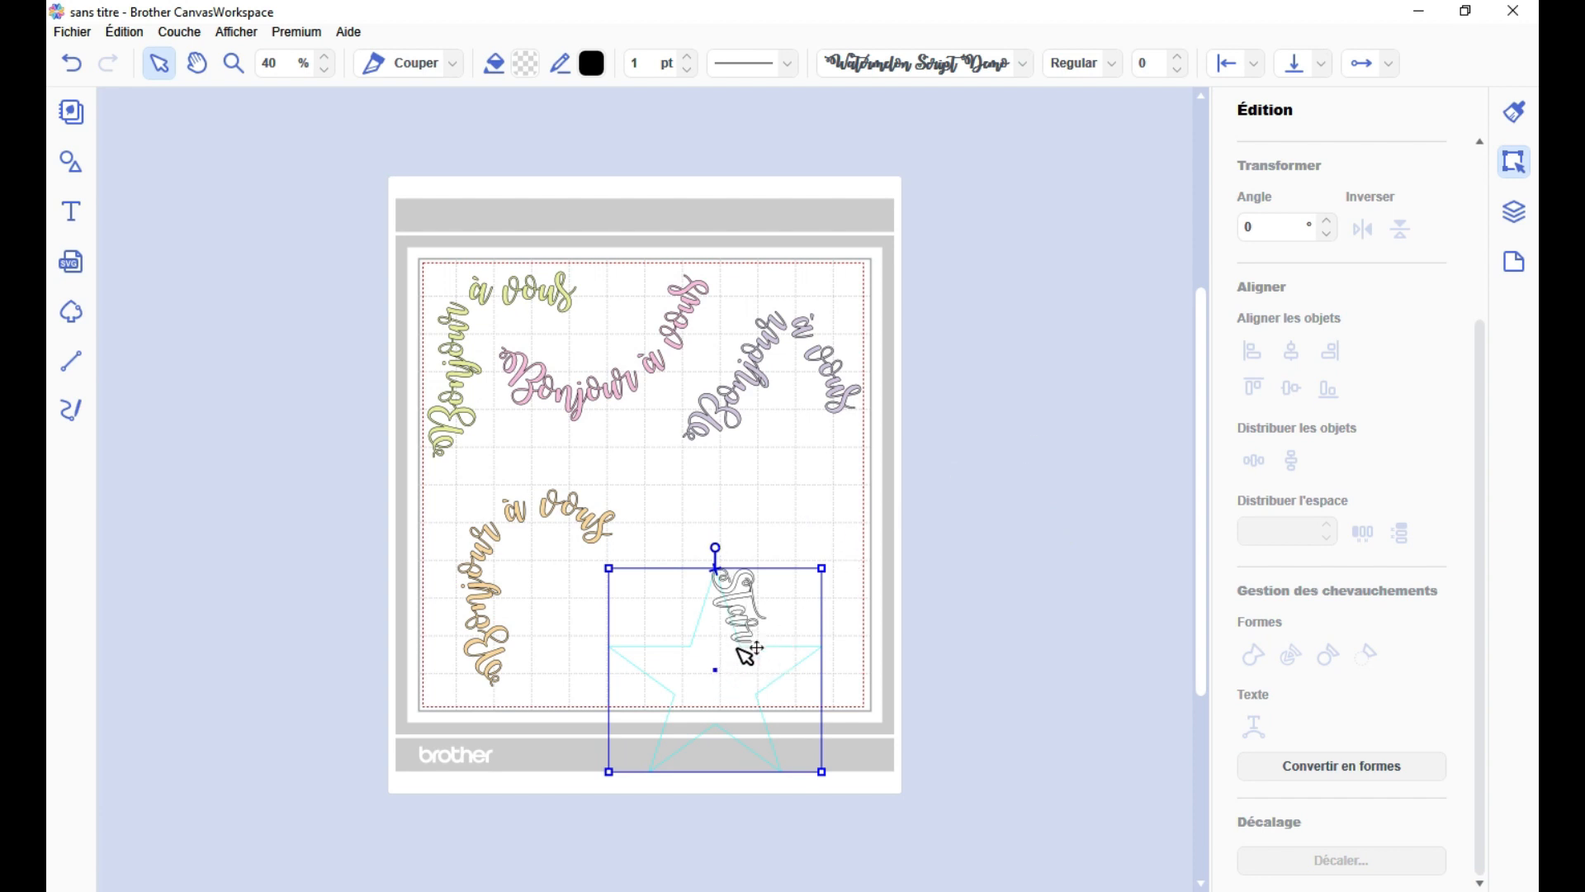
- Spread the letters of the fitted text evenly around the whole star path and reverse the text direction
click(1253, 63)
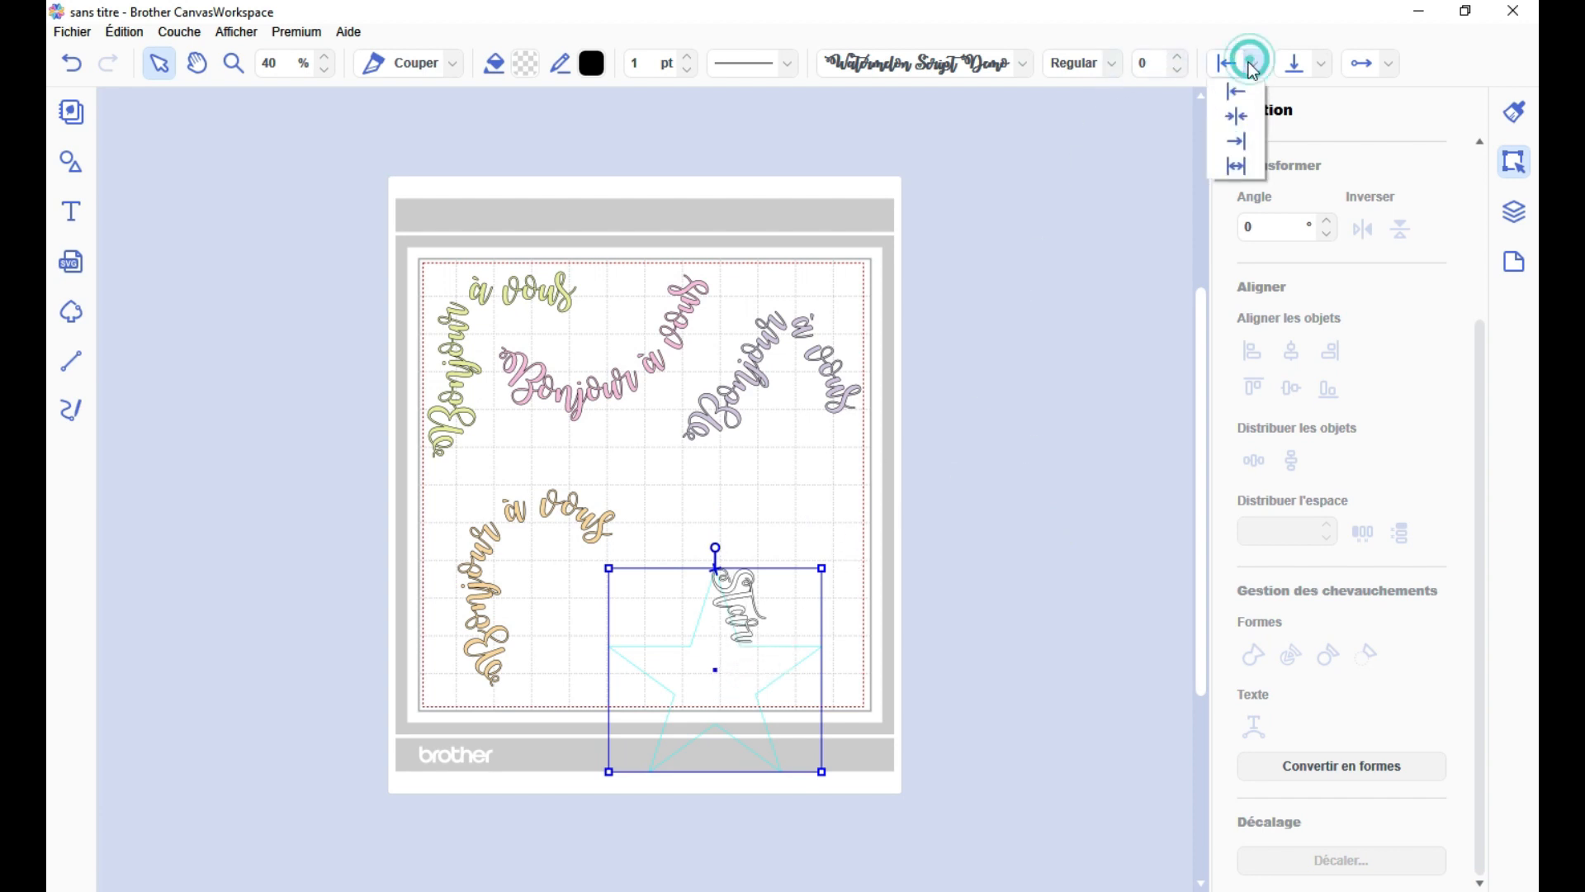
click(1237, 166)
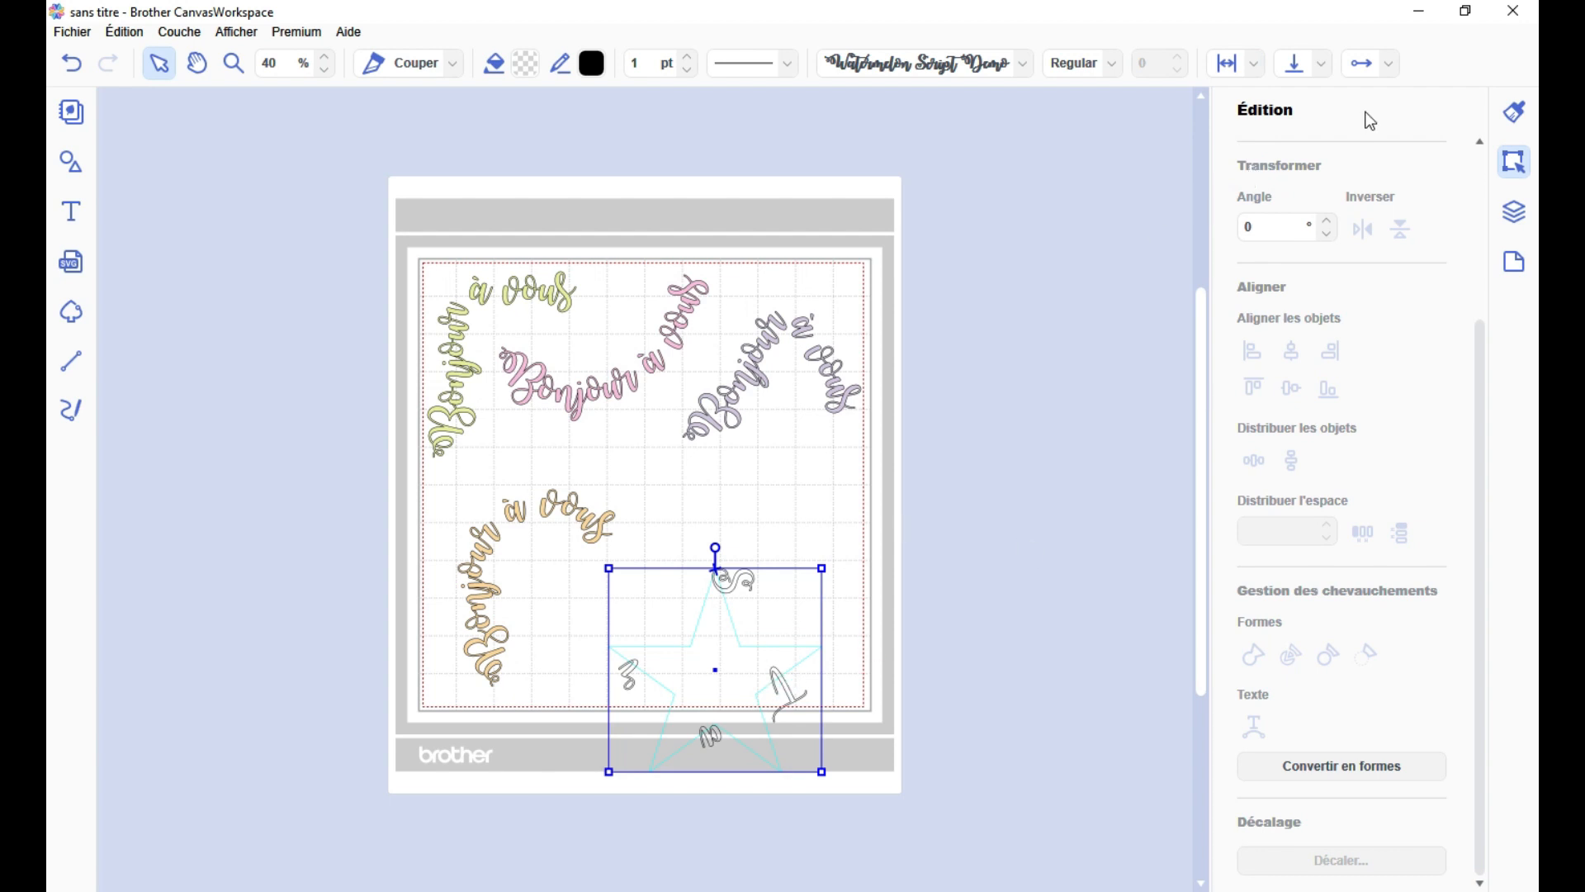
click(1387, 64)
click(1366, 112)
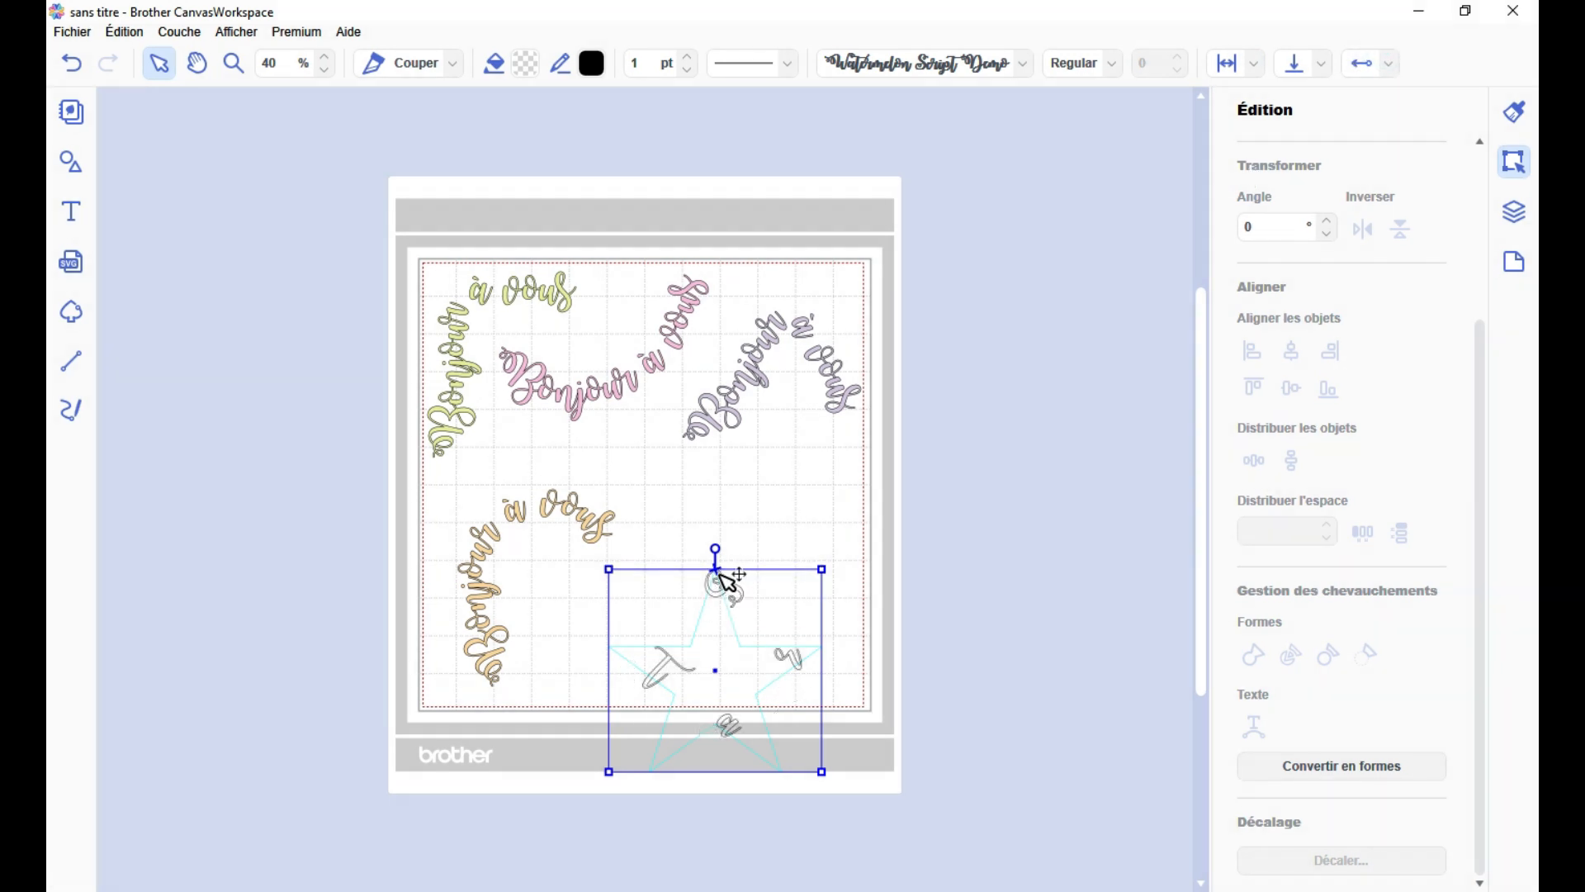
- Shift the text's starting point down from the star's tip and switch the text direction back to forward
drag(720, 575, 726, 608)
click(1390, 66)
click(1366, 111)
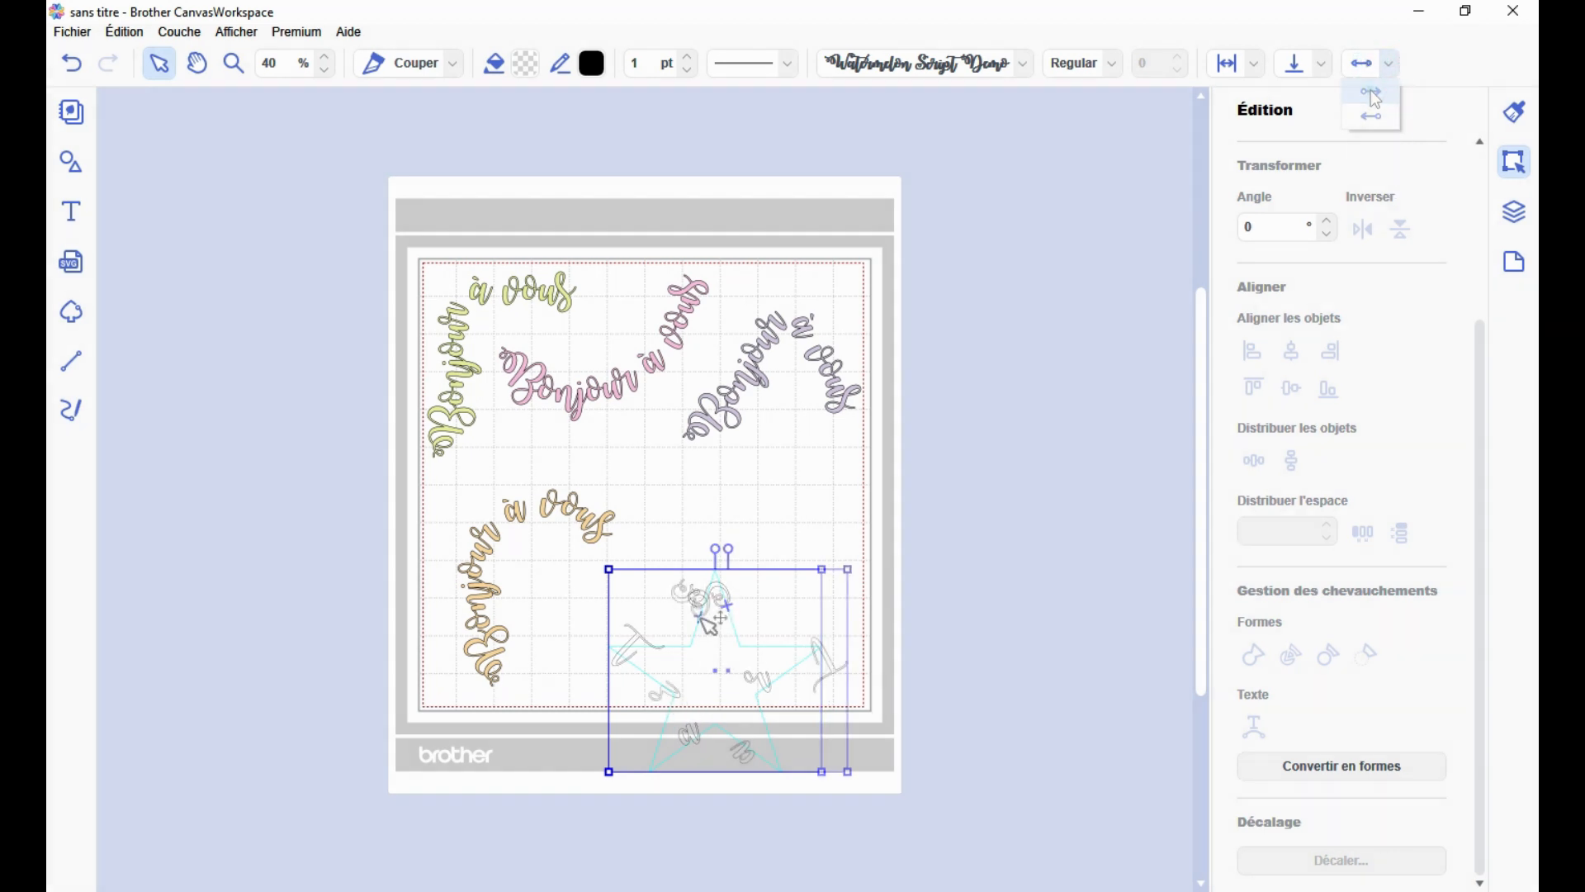
- Reposition the star-fitted text up and to the right on the mat, finishing the path fitting
drag(719, 615, 778, 615)
click(932, 621)
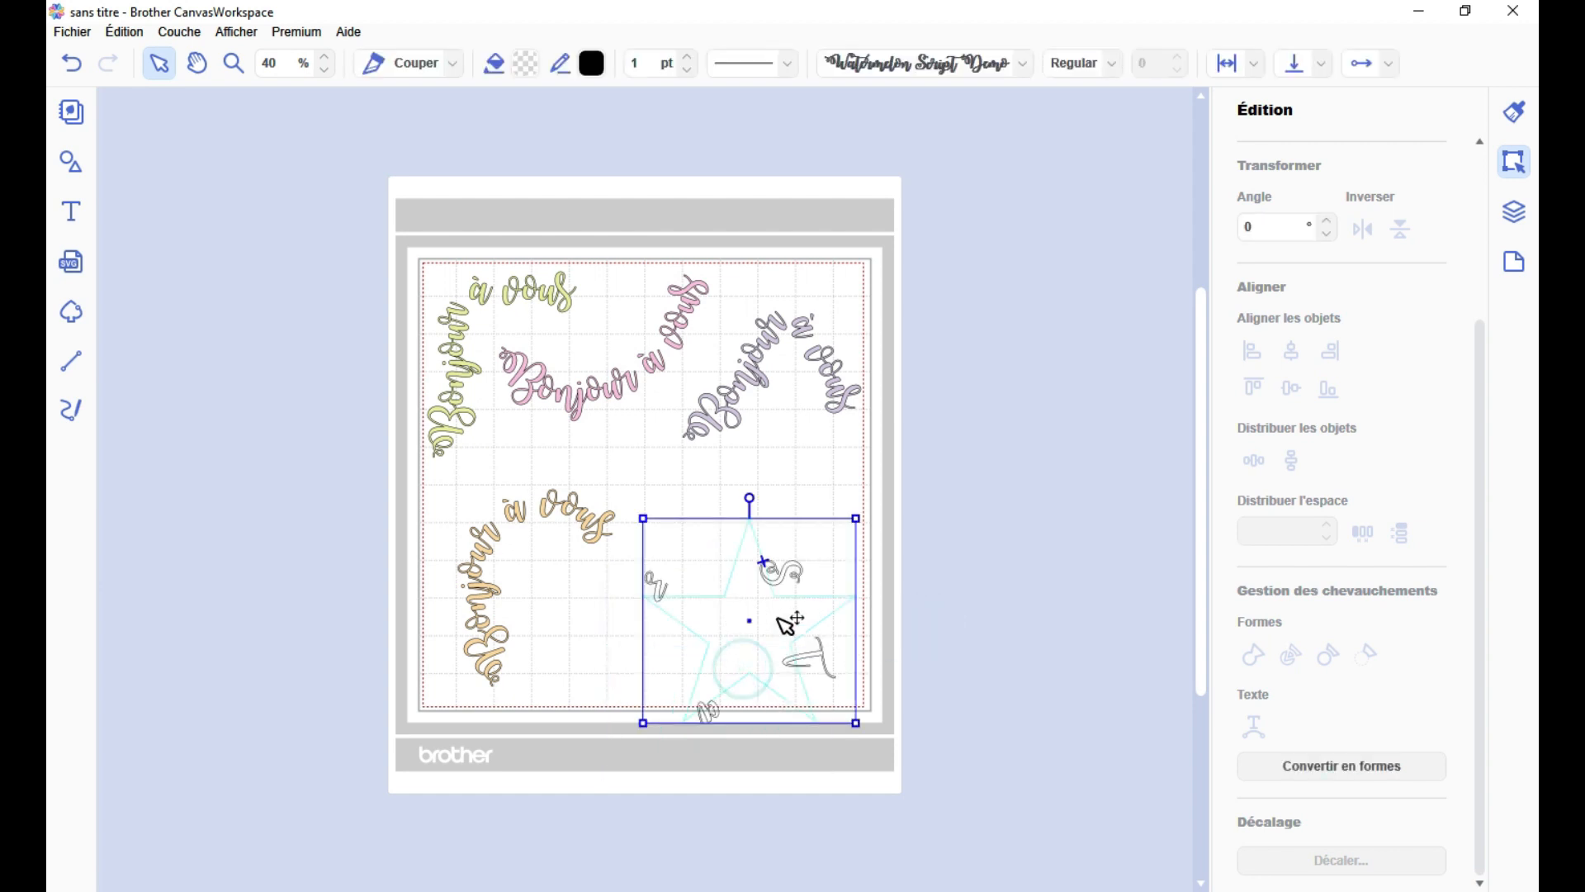
drag(806, 662, 832, 575)
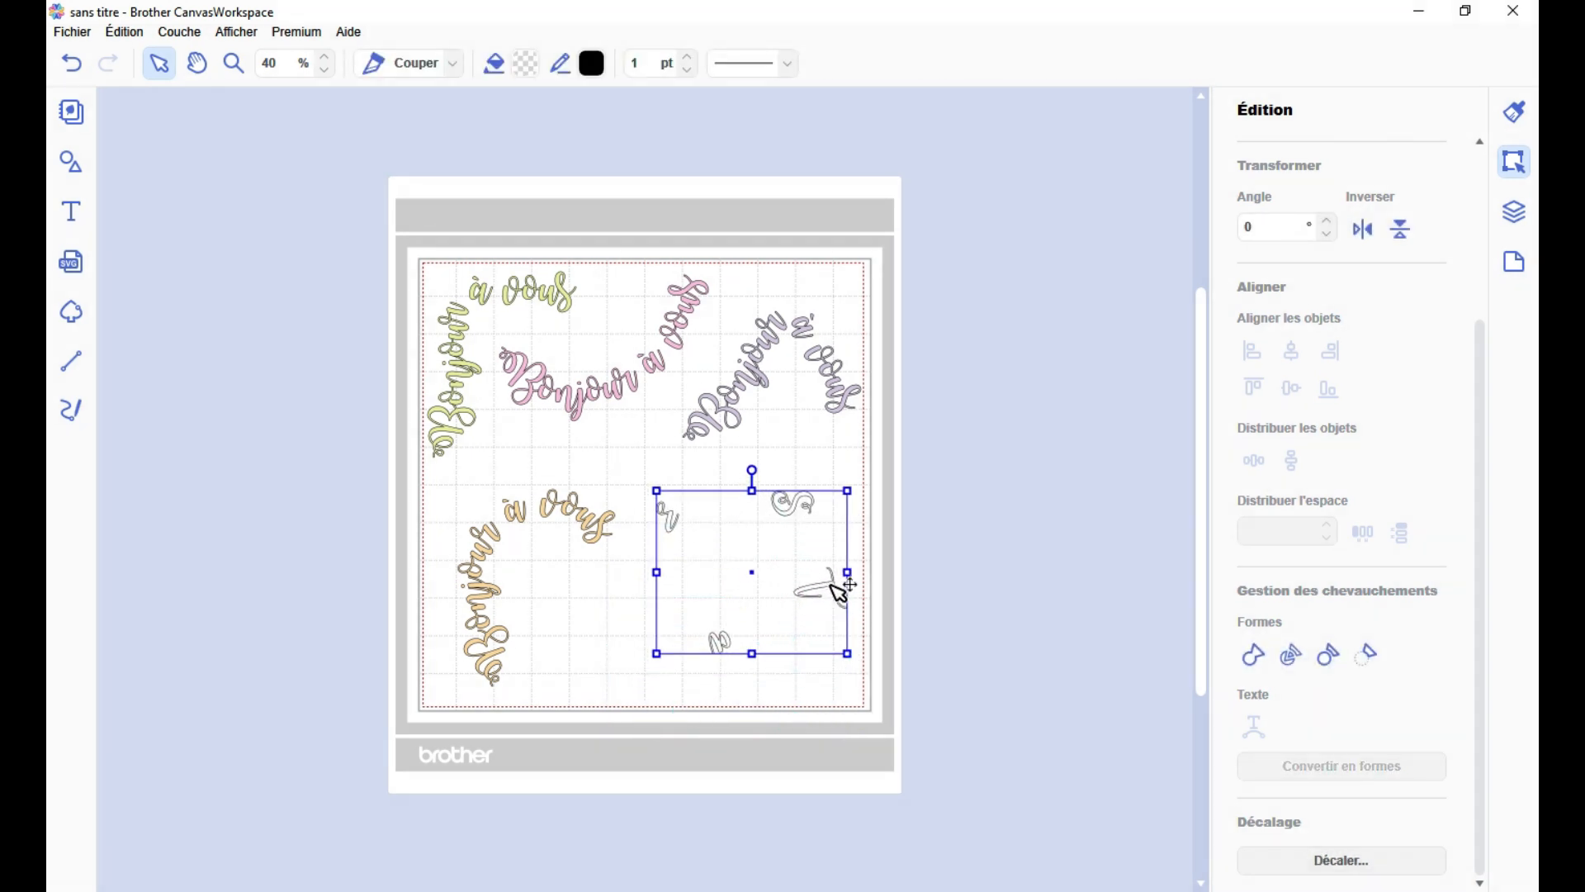
- Delete the spread-out "Star" letters from the mat
click(999, 628)
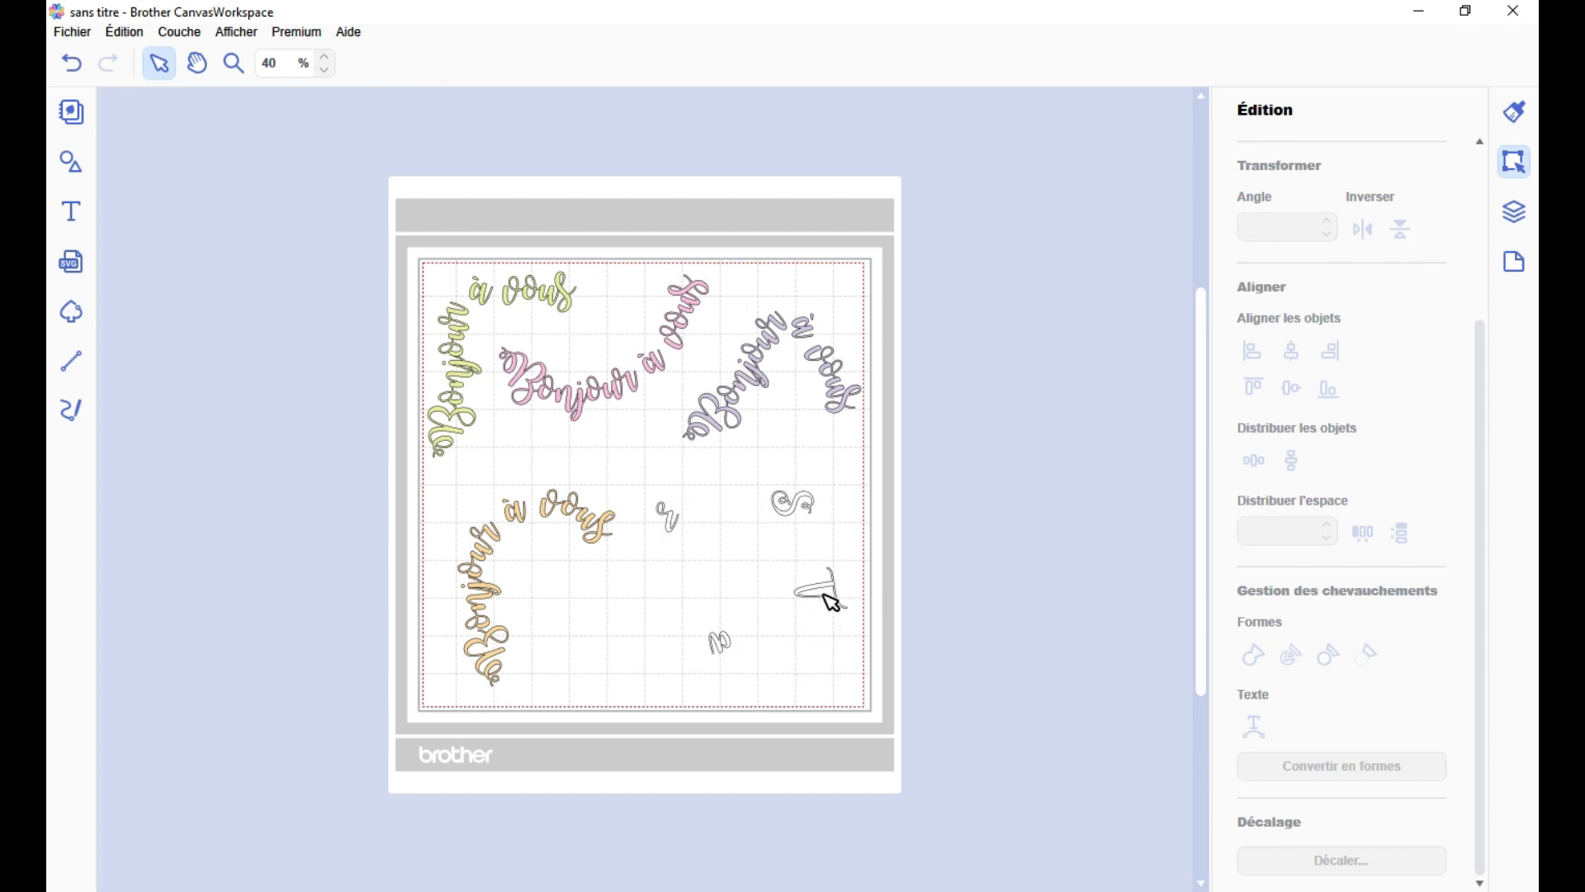
click(791, 515)
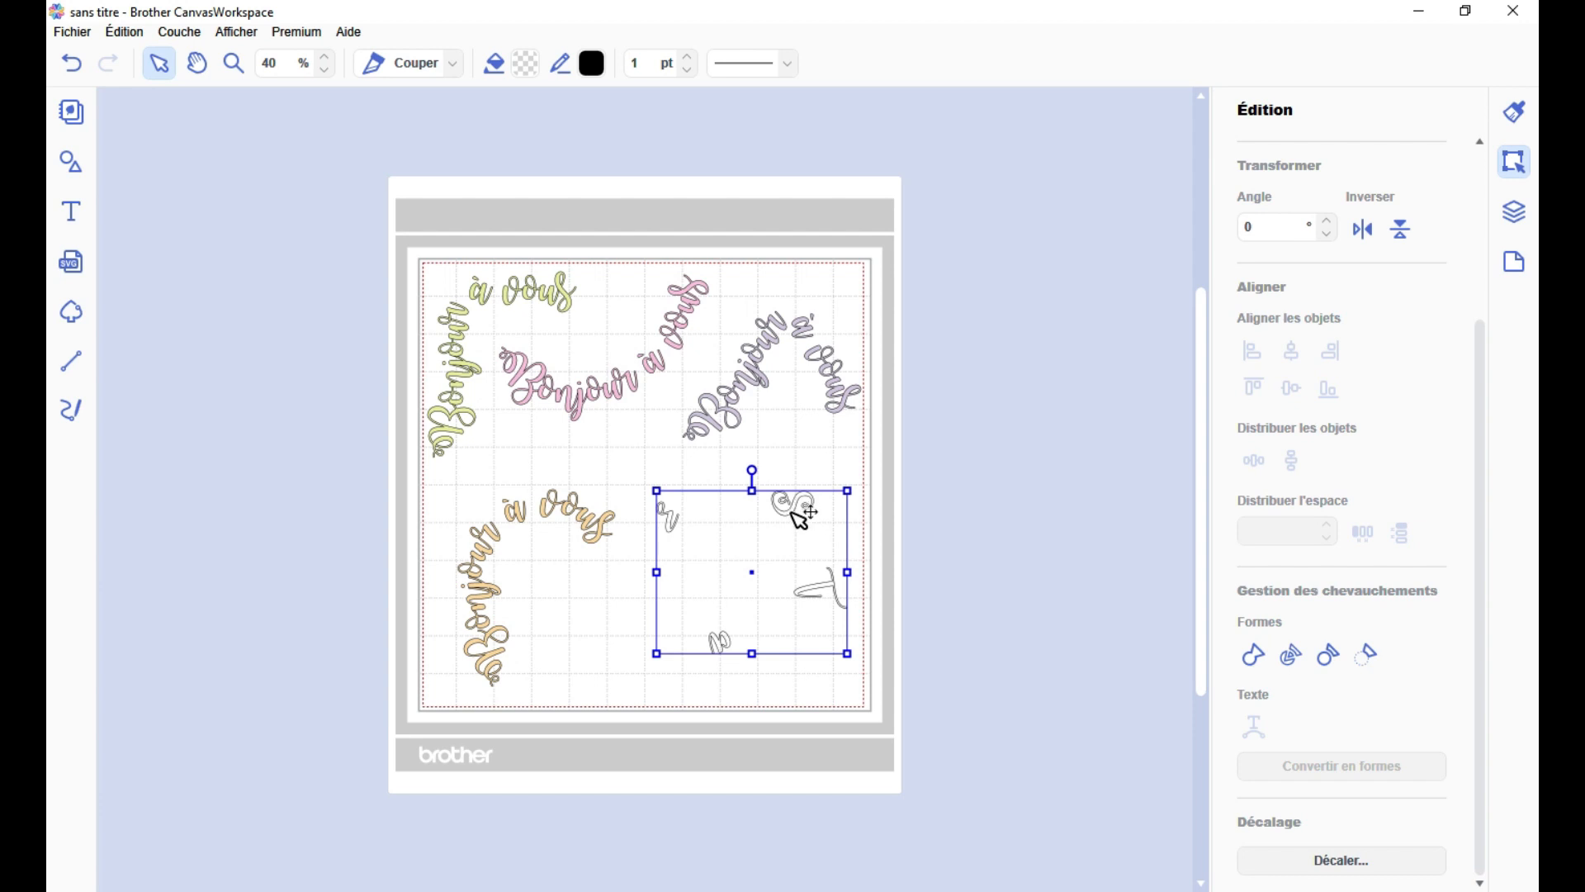
key(Delete)
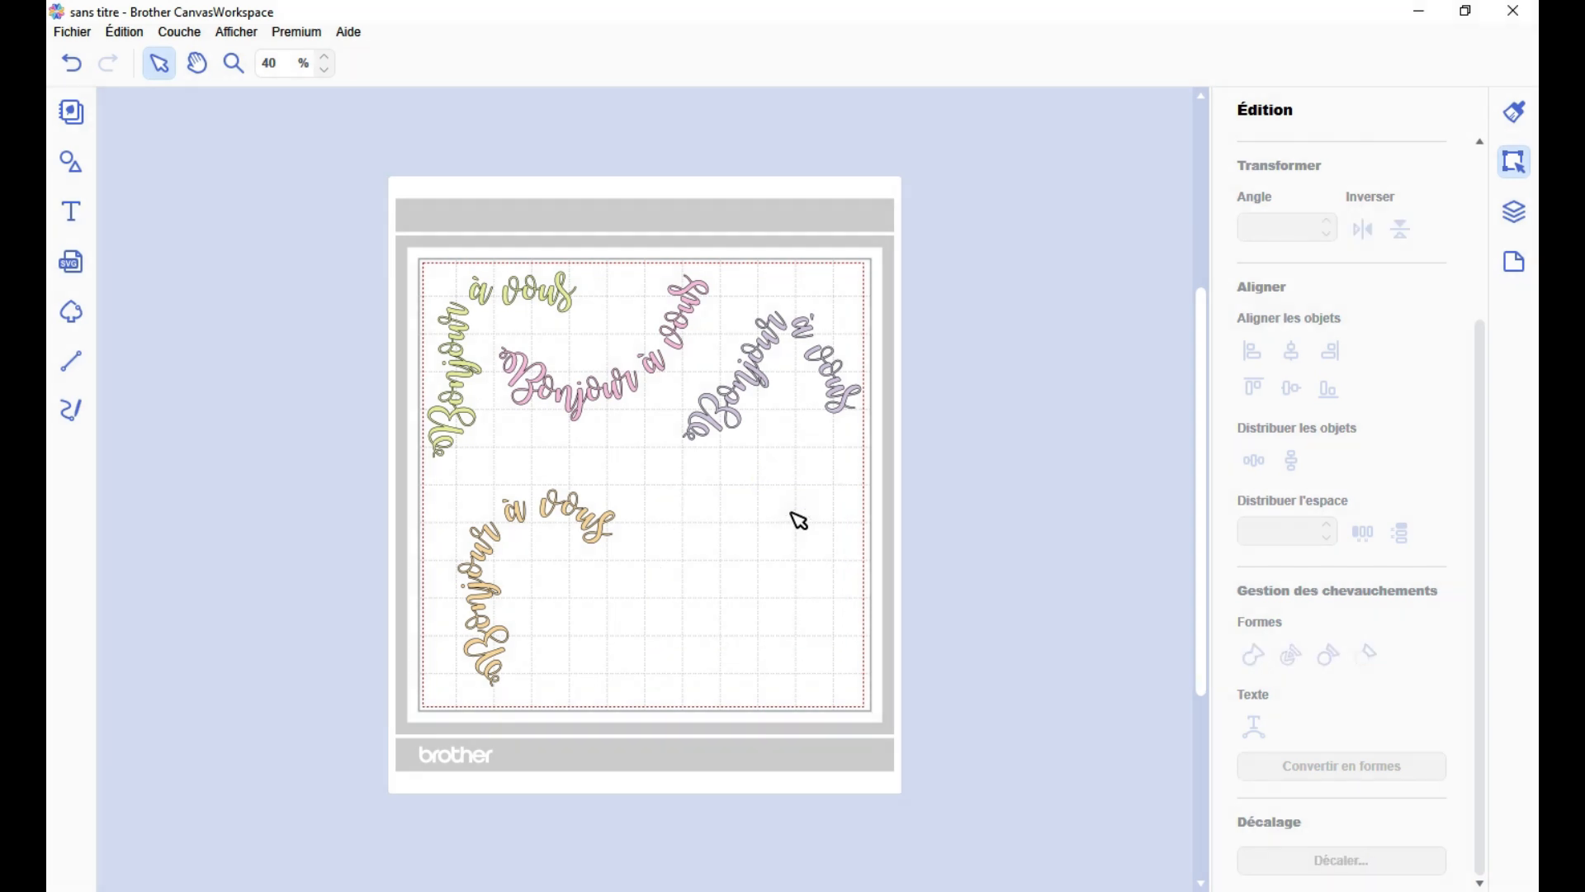
- Move the pink text slightly down and right, and the orange text slightly up toward the green text
drag(629, 400, 650, 414)
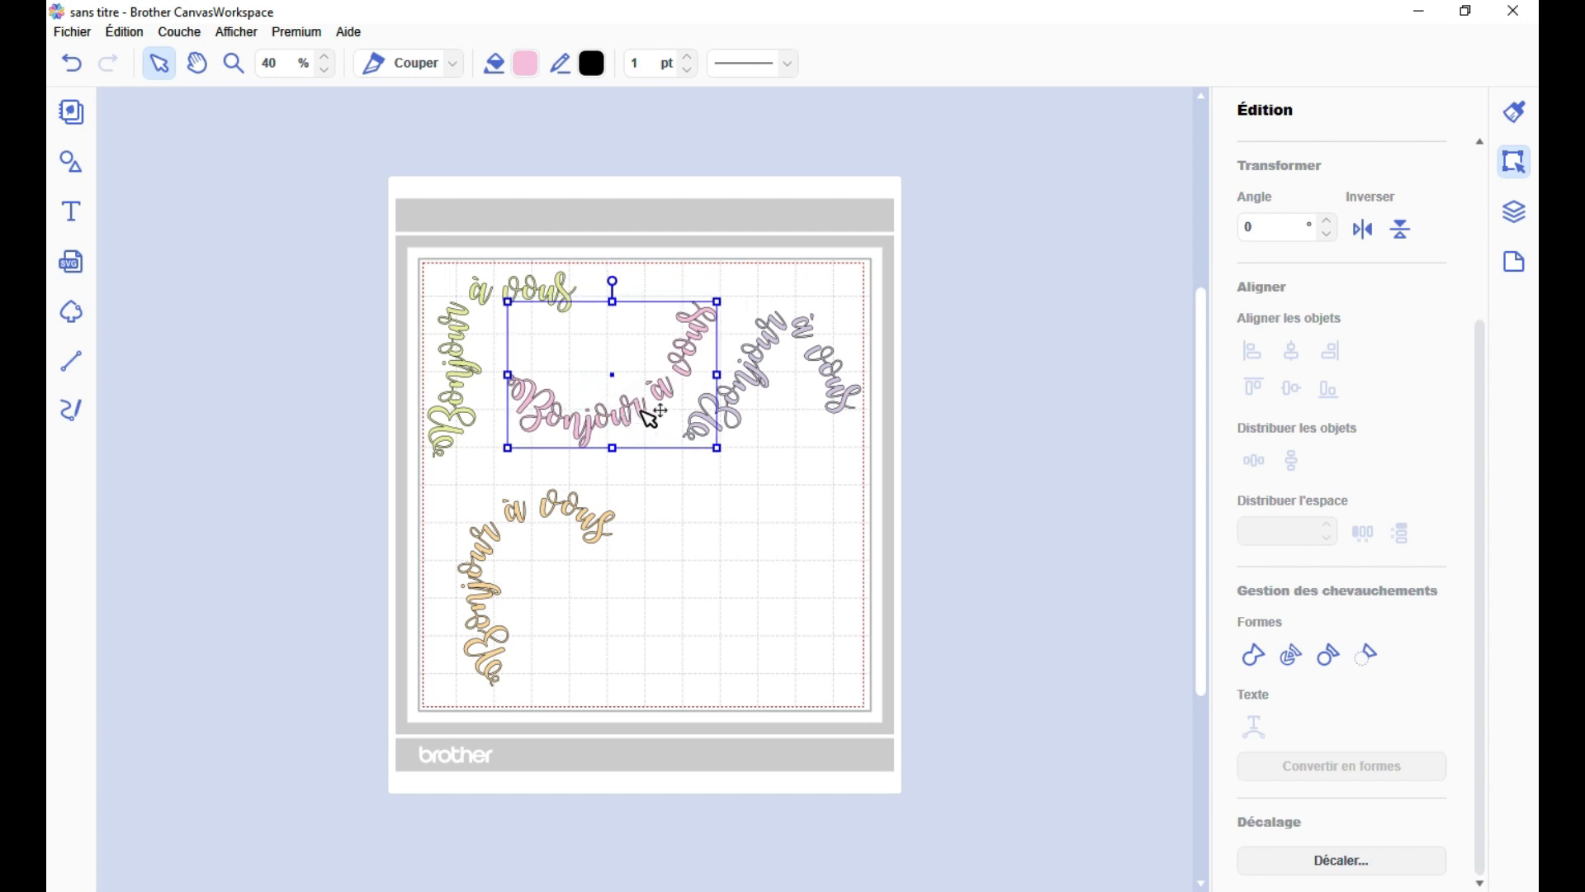
click(542, 507)
click(775, 534)
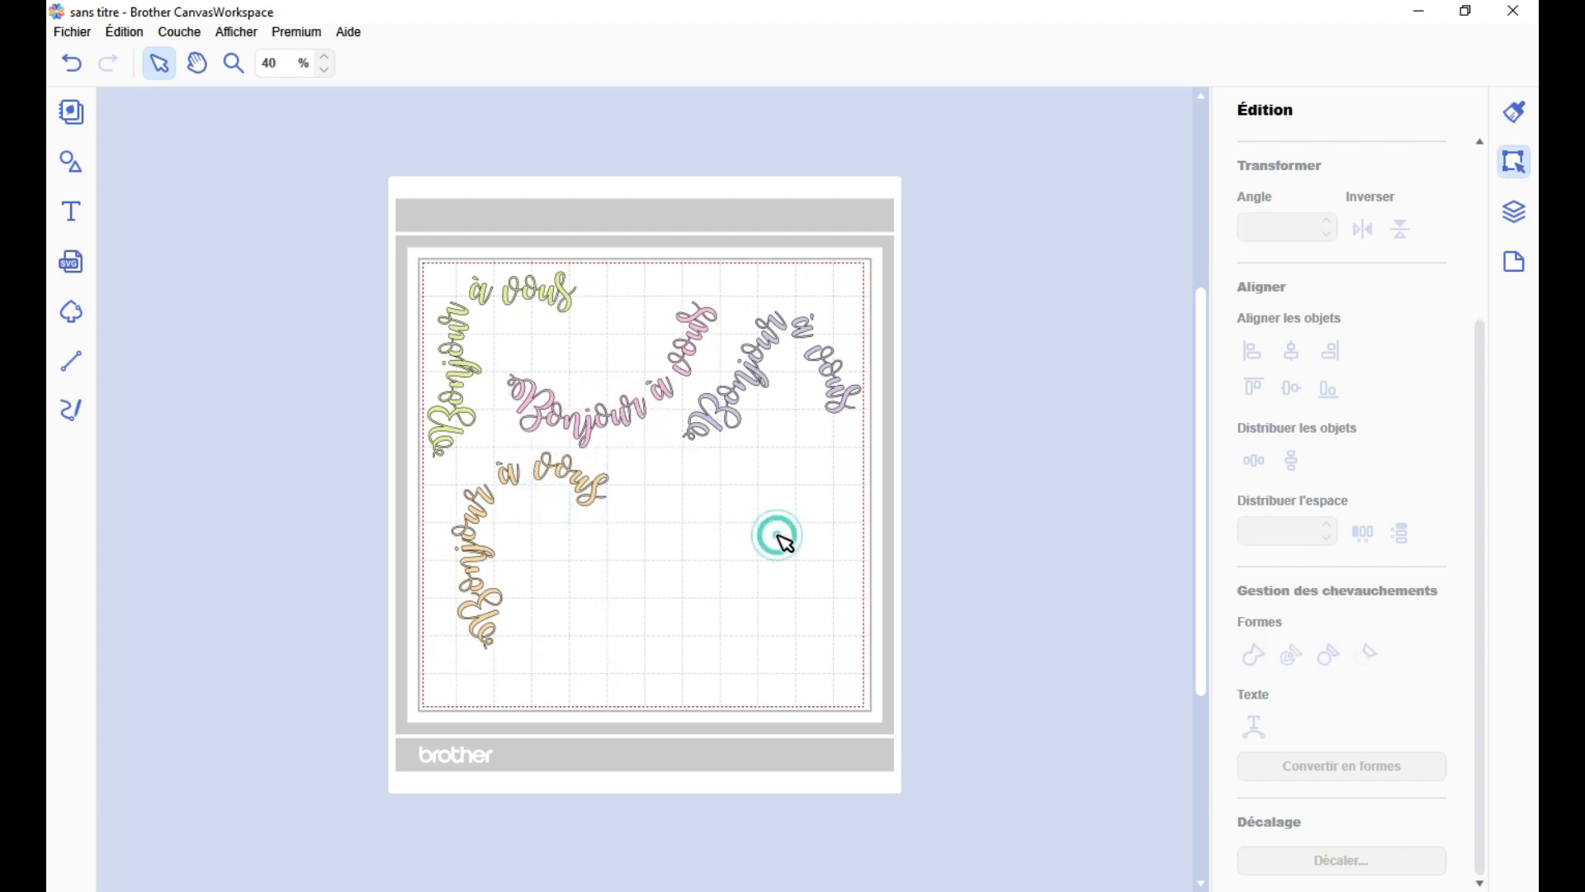